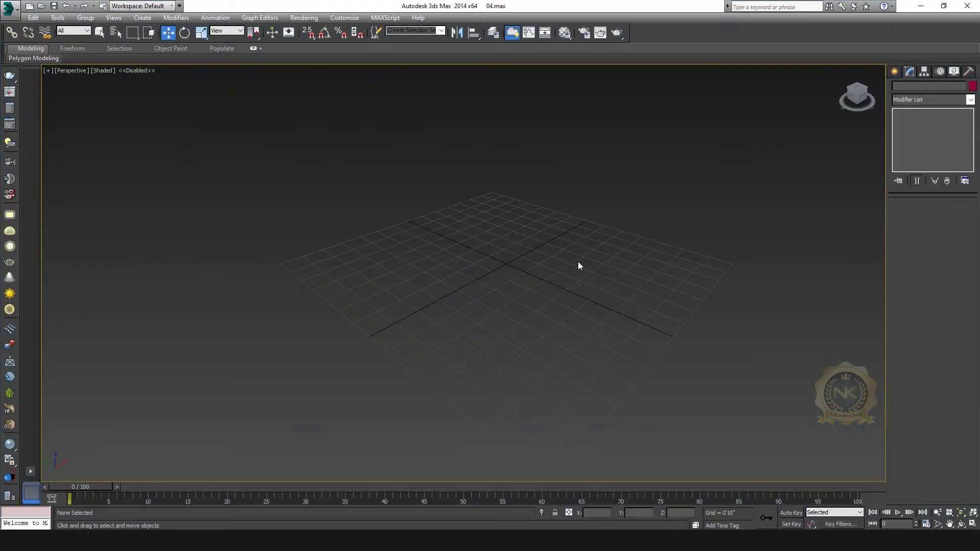
- Draw a rectangle spline about 7'4" high and 4'10" wide in the Front view
{"action": "key", "text": "alt+w"}
{"action": "left_click", "coordinate": [586, 193]}
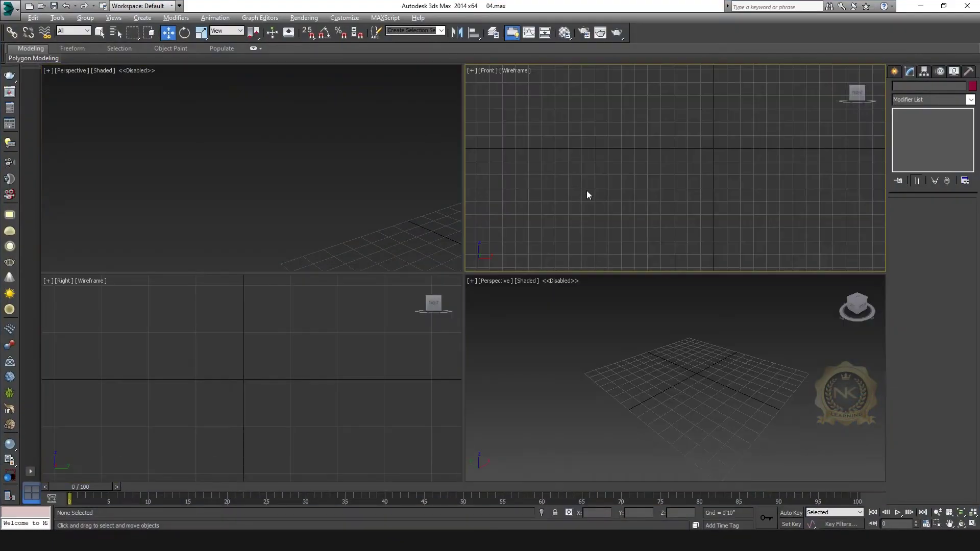
{"action": "key", "text": "alt+w"}
{"action": "scroll", "coordinate": [500, 192], "scroll_direction": "down", "scroll_amount": 3}
{"action": "middle_click_drag", "start_coordinate": [580, 214], "coordinate": [511, 261]}
{"action": "scroll", "coordinate": [511, 262], "scroll_direction": "up", "scroll_amount": 3}
{"action": "middle_click_drag", "start_coordinate": [535, 217], "coordinate": [534, 217]}
{"action": "left_click", "coordinate": [894, 71]}
{"action": "left_click", "coordinate": [910, 88]}
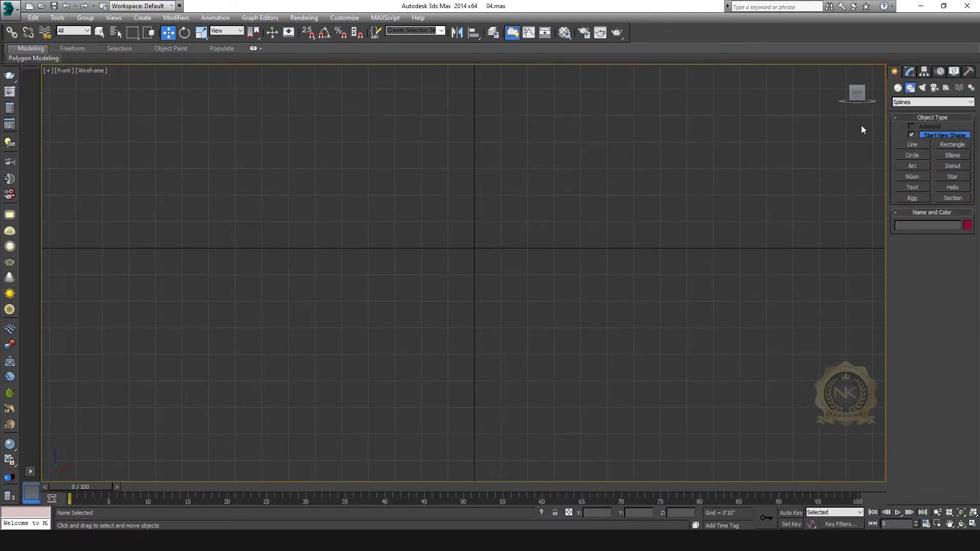
{"action": "left_click", "coordinate": [953, 144]}
{"action": "left_click_drag", "start_coordinate": [392, 109], "coordinate": [545, 343]}
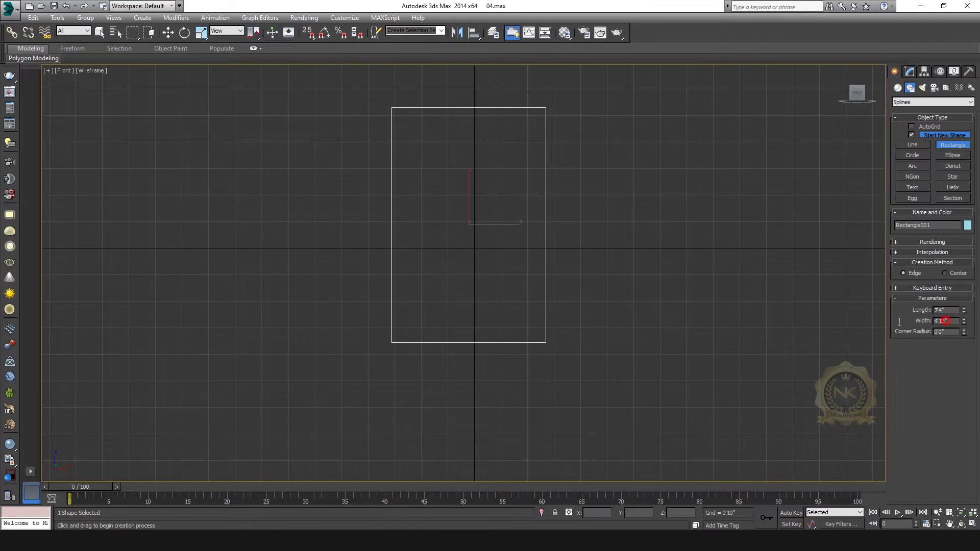
- Set the rectangle's width to 5'0" and its length to 9'0"
{"action": "type", "text": "5"}
{"action": "key", "text": "Return"}
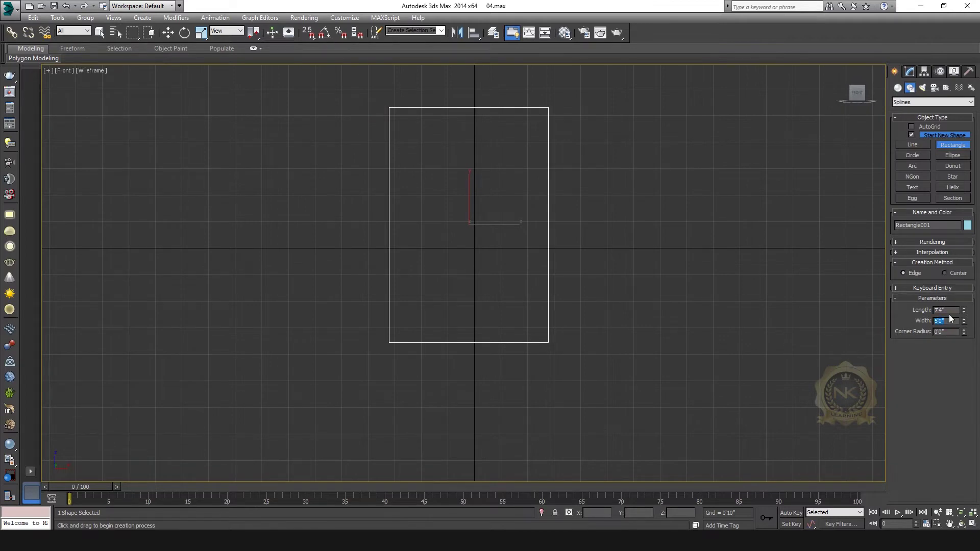
{"action": "type", "text": "9"}
{"action": "key", "text": "Return"}
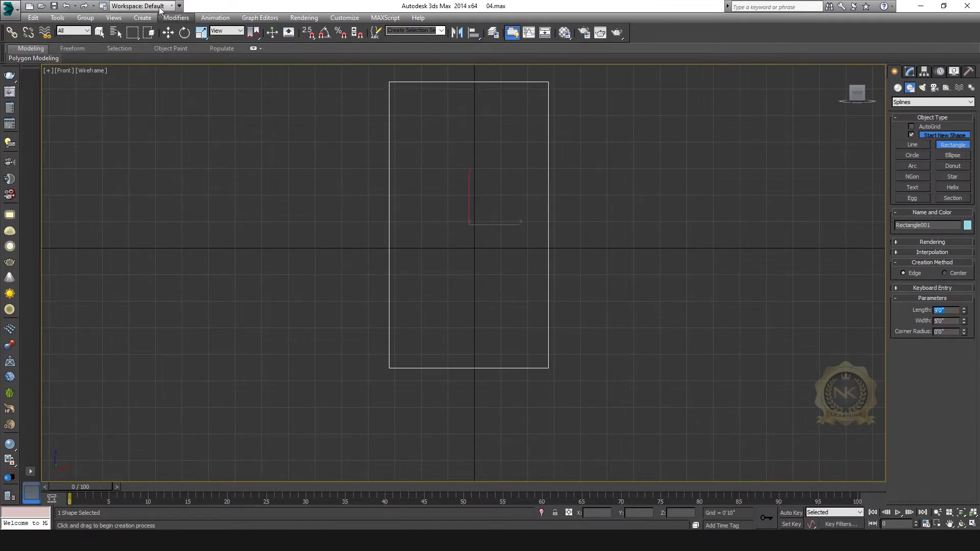
- Move the rectangle onto the world origin in the Front view, at X, Y and Z 0'0"
{"action": "left_click", "coordinate": [168, 33]}
{"action": "middle_click_drag", "start_coordinate": [415, 162], "coordinate": [378, 191]}
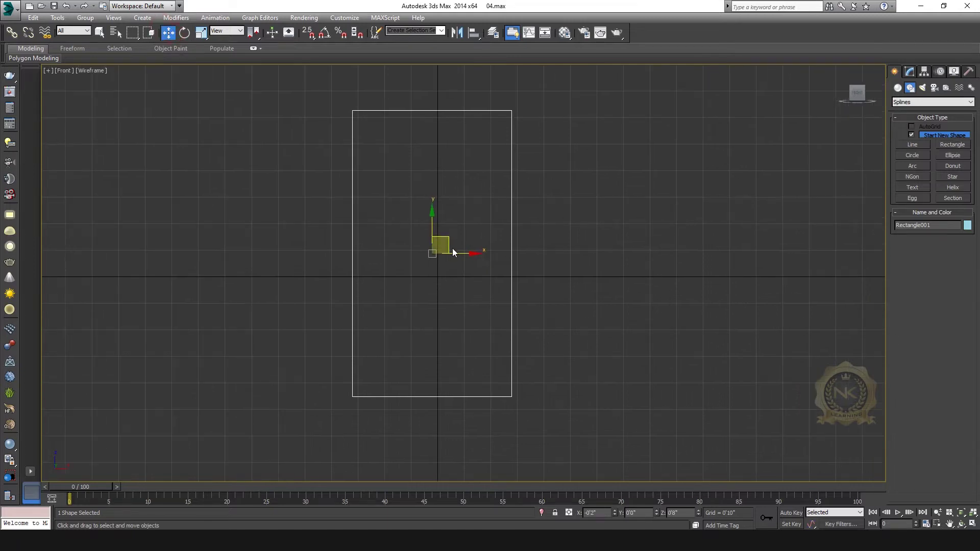
{"action": "left_click_drag", "start_coordinate": [448, 239], "coordinate": [454, 262]}
{"action": "key", "text": "alt+w"}
{"action": "key", "text": "alt+w"}
{"action": "scroll", "coordinate": [498, 206], "scroll_direction": "down", "scroll_amount": 3}
{"action": "scroll", "coordinate": [480, 223], "scroll_direction": "up", "scroll_amount": 4}
{"action": "middle_click_drag", "start_coordinate": [520, 207], "coordinate": [466, 246]}
{"action": "scroll", "coordinate": [468, 250], "scroll_direction": "down", "scroll_amount": 2}
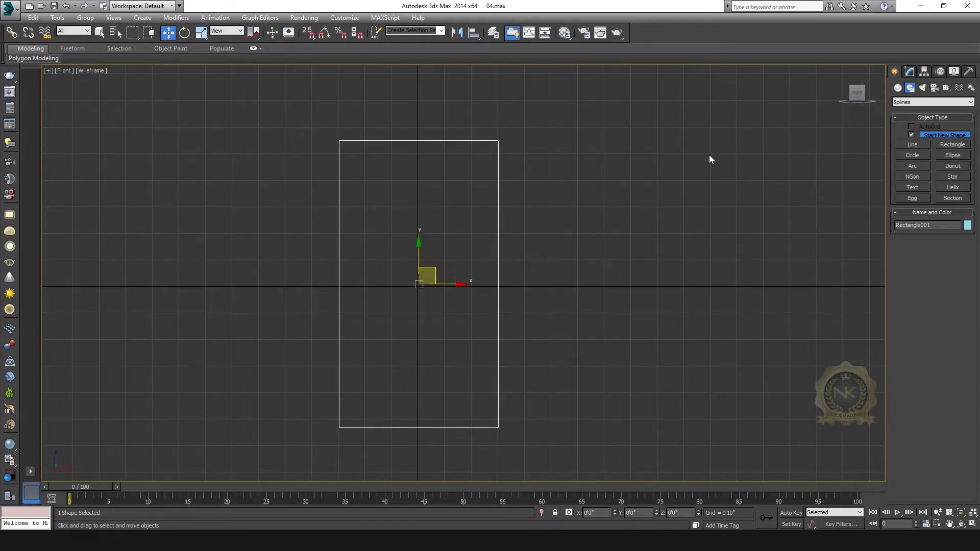
- Convert the rectangle to an editable spline and enter its vertex editing level
{"action": "right_click", "coordinate": [468, 177]}
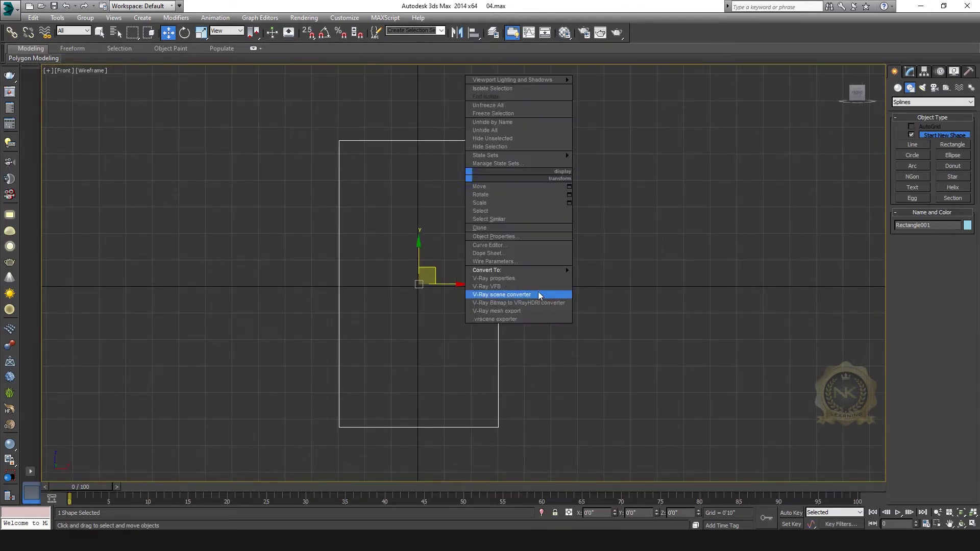
{"action": "mouse_move", "coordinate": [512, 270]}
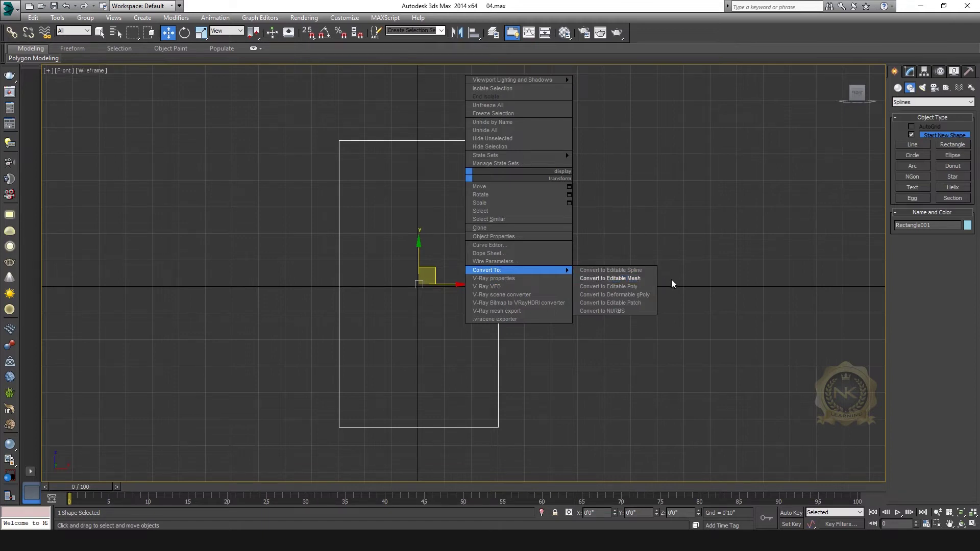
{"action": "left_click", "coordinate": [632, 271]}
{"action": "left_click", "coordinate": [920, 121]}
{"action": "key", "text": "1"}
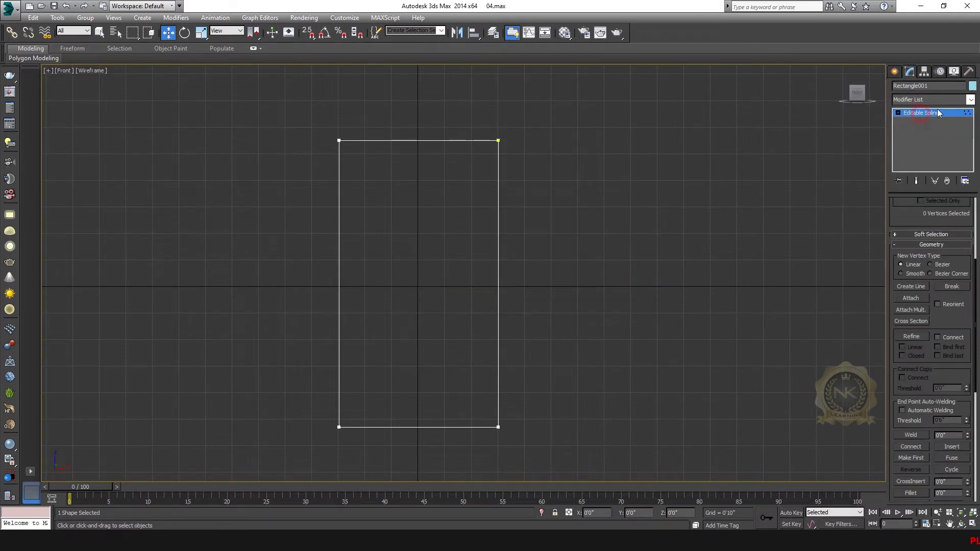
- Fillet the two upper vertices until the rectangle's top becomes a full semicircular arch, and exit vertex editing
{"action": "left_click_drag", "start_coordinate": [333, 130], "coordinate": [636, 198]}
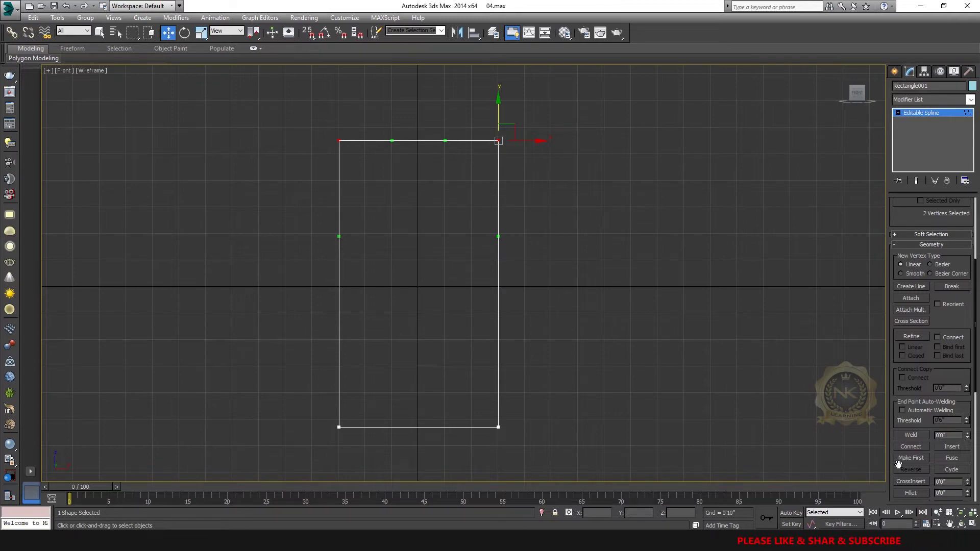
{"action": "left_click", "coordinate": [908, 493]}
{"action": "middle_click_drag", "start_coordinate": [500, 138], "coordinate": [510, 162]}
{"action": "left_click_drag", "start_coordinate": [507, 163], "coordinate": [513, 81]}
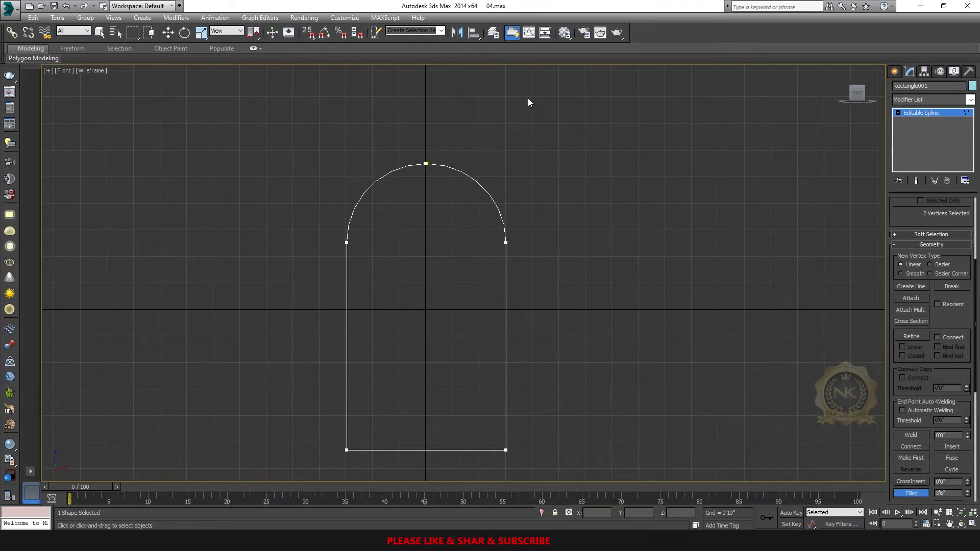
{"action": "left_click", "coordinate": [921, 112]}
{"action": "middle_click_drag", "start_coordinate": [603, 234], "coordinate": [627, 218]}
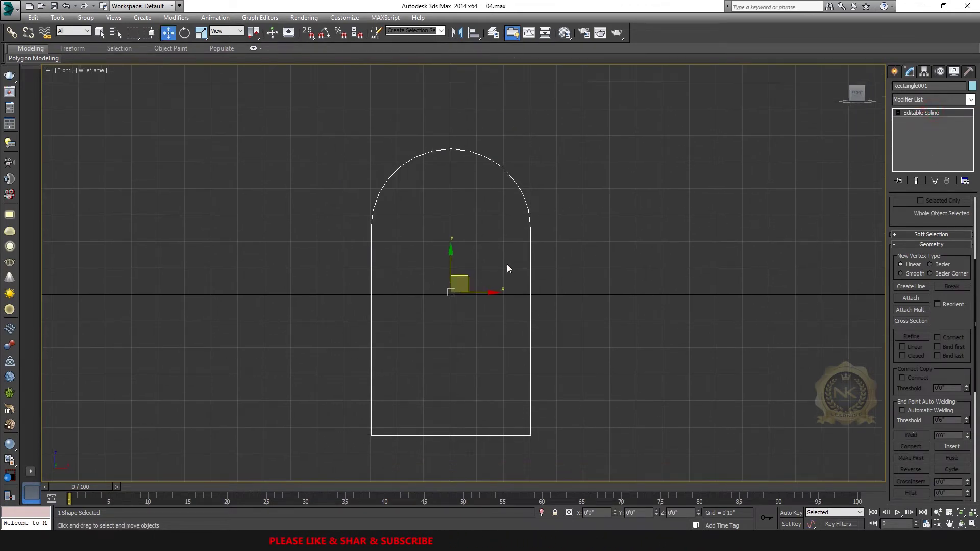
- Add a Sweep modifier to the arched outline
{"action": "key", "text": "alt+w"}
{"action": "right_click", "coordinate": [357, 130]}
{"action": "key", "text": "alt+w"}
{"action": "scroll", "coordinate": [398, 214], "scroll_direction": "up", "scroll_amount": 3}
{"action": "middle_click_drag", "start_coordinate": [627, 335], "coordinate": [501, 332]}
{"action": "scroll", "coordinate": [501, 335], "scroll_direction": "up", "scroll_amount": 5}
{"action": "scroll", "coordinate": [444, 275], "scroll_direction": "up", "scroll_amount": 5}
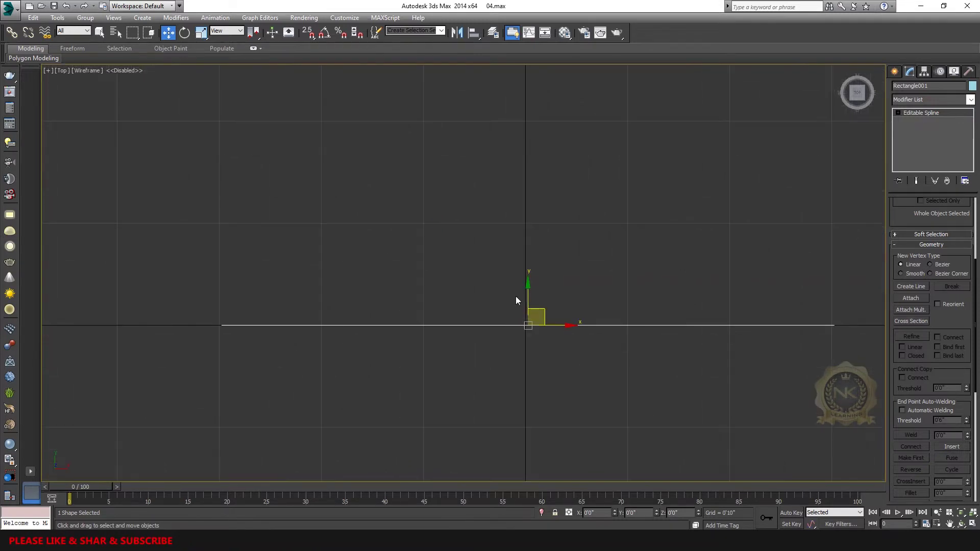
{"action": "left_click", "coordinate": [970, 100]}
{"action": "type", "text": "weep"}
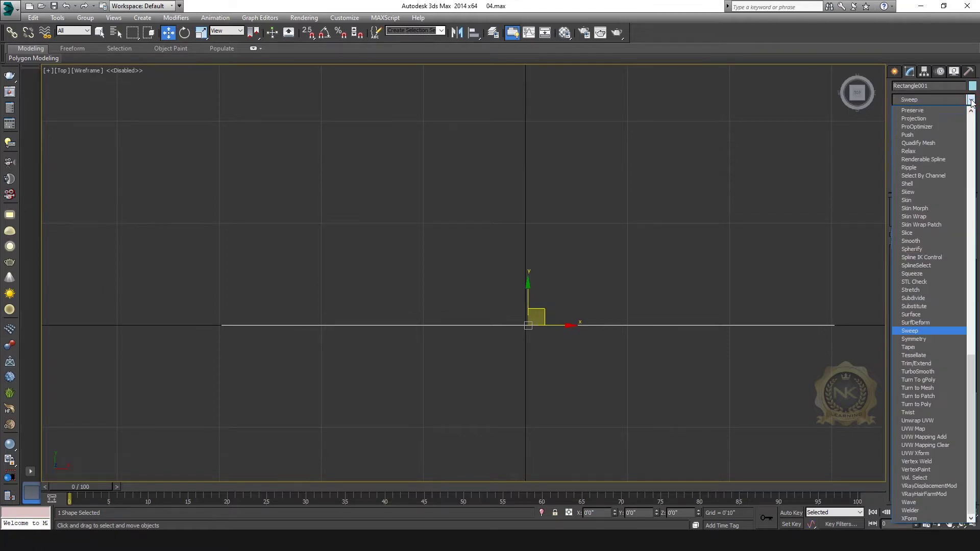
{"action": "left_click", "coordinate": [913, 332]}
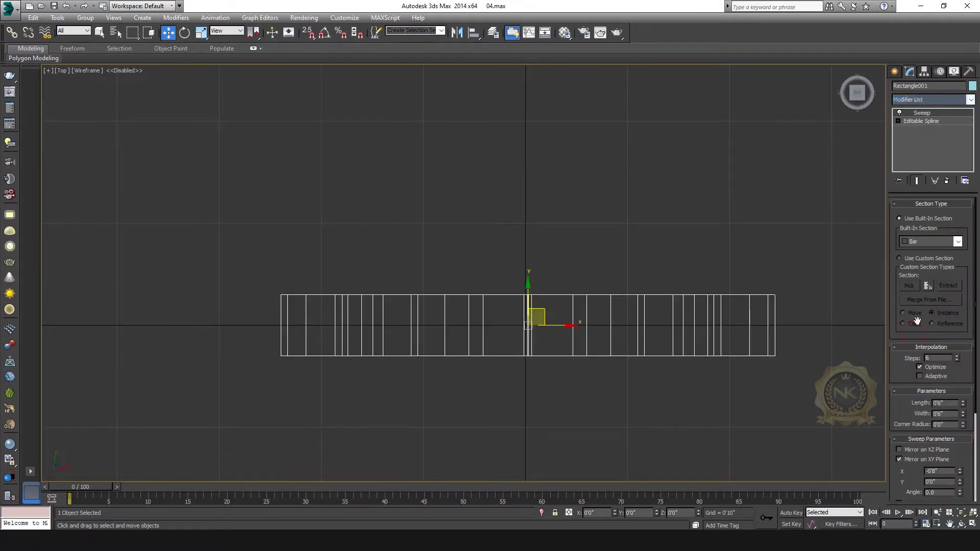
- Set the sweep's bar section width and length both to 0'2"
{"action": "key", "text": "f"}
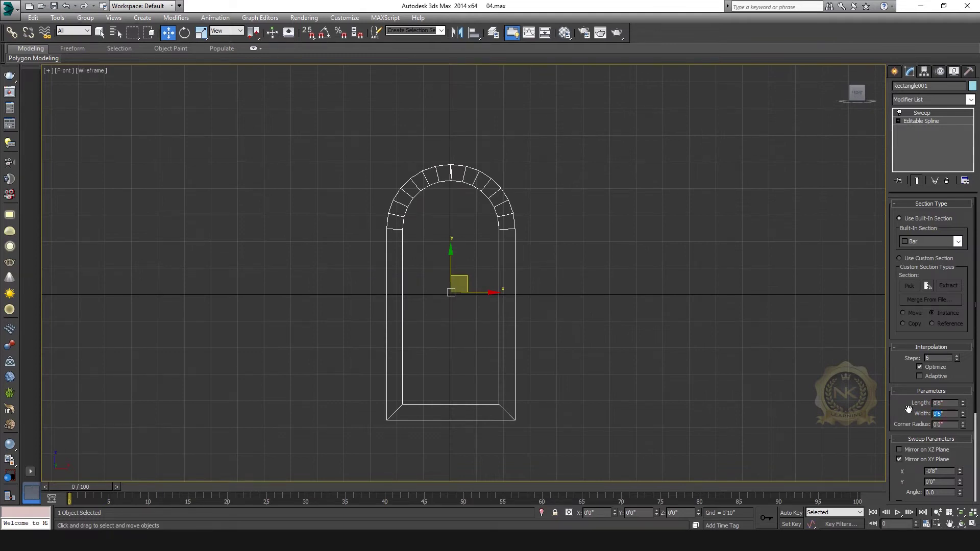
{"action": "type", "text": "2"}
{"action": "key", "text": "Return"}
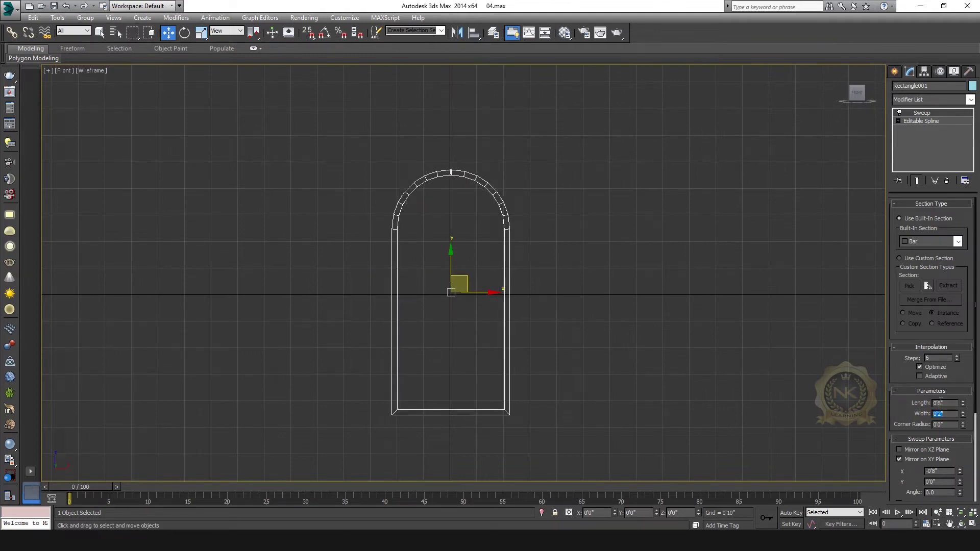
{"action": "type", "text": "2"}
{"action": "key", "text": "Return"}
- Raise the swept arch frame vertically in the Front view to a Z position of about 6'2"
{"action": "key", "text": "alt+w"}
{"action": "right_click", "coordinate": [597, 305]}
{"action": "key", "text": "alt+w"}
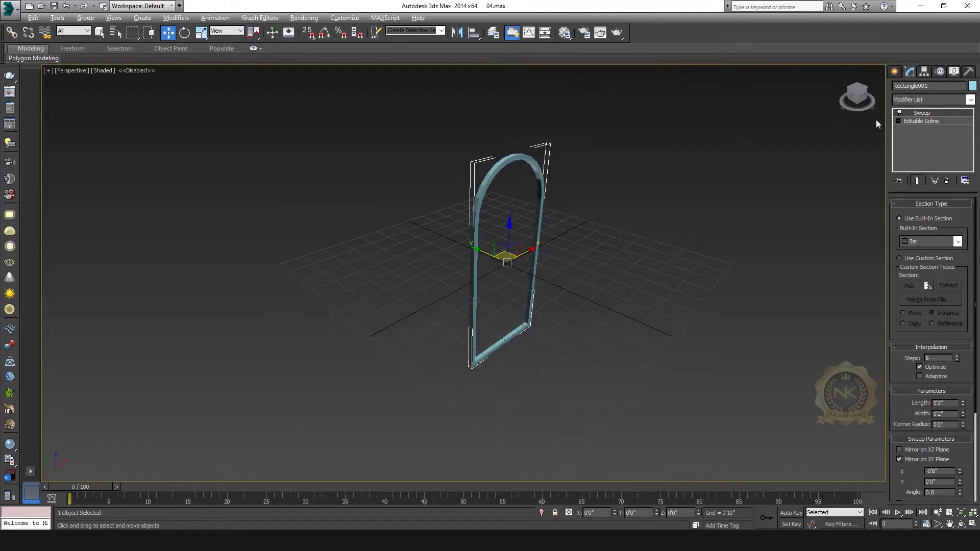
{"action": "left_click", "coordinate": [866, 102]}
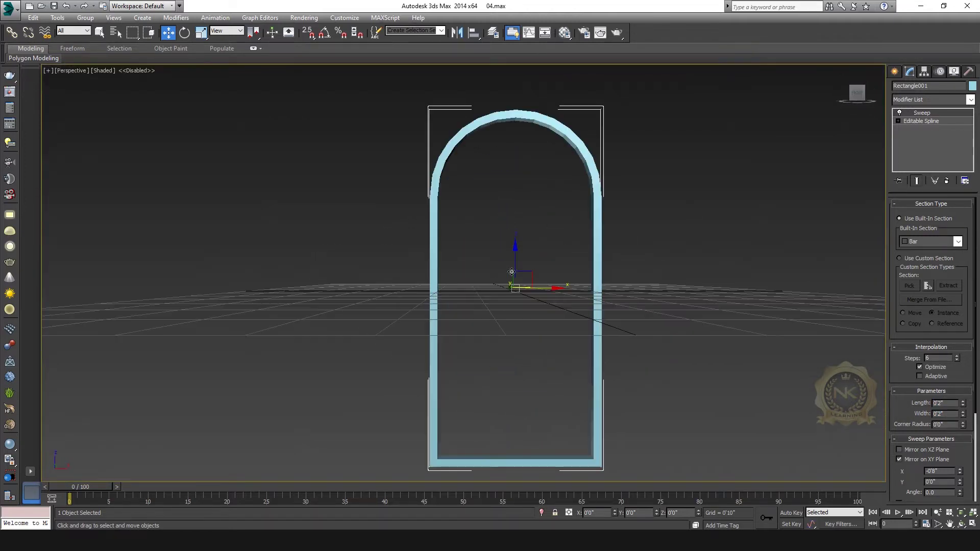
{"action": "key", "text": "alt+w"}
{"action": "right_click", "coordinate": [633, 194]}
{"action": "key", "text": "alt+w"}
{"action": "scroll", "coordinate": [473, 266], "scroll_direction": "down", "scroll_amount": 3}
{"action": "left_click_drag", "start_coordinate": [462, 252], "coordinate": [485, 157]}
- Examine the raised arch frame in the Perspective view and review its sweep parameters
{"action": "key", "text": "alt+w"}
{"action": "right_click", "coordinate": [727, 426]}
{"action": "key", "text": "alt+w"}
{"action": "scroll", "coordinate": [580, 351], "scroll_direction": "up", "scroll_amount": 4}
{"action": "middle_click_drag", "start_coordinate": [615, 181], "coordinate": [658, 345]}
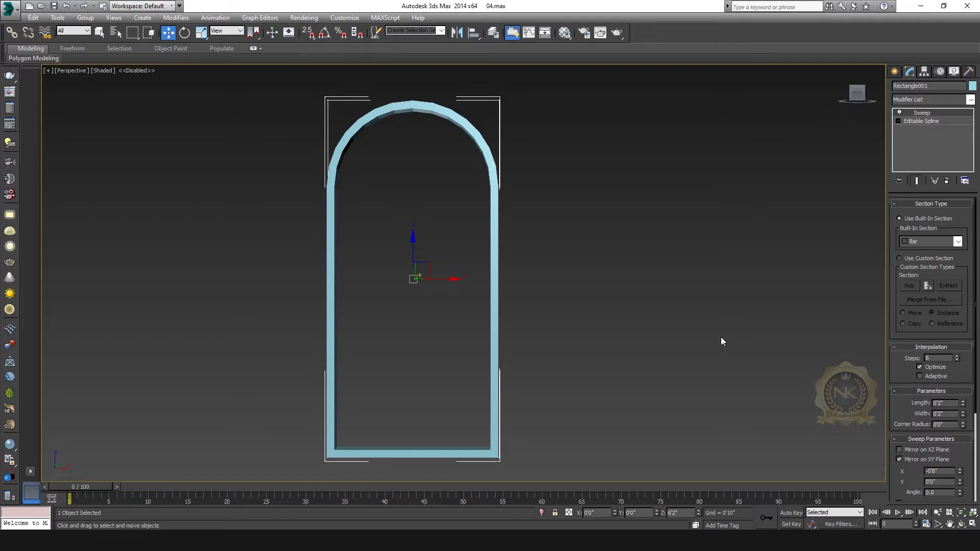
{"action": "middle_click_drag", "start_coordinate": [720, 340], "coordinate": [733, 343]}
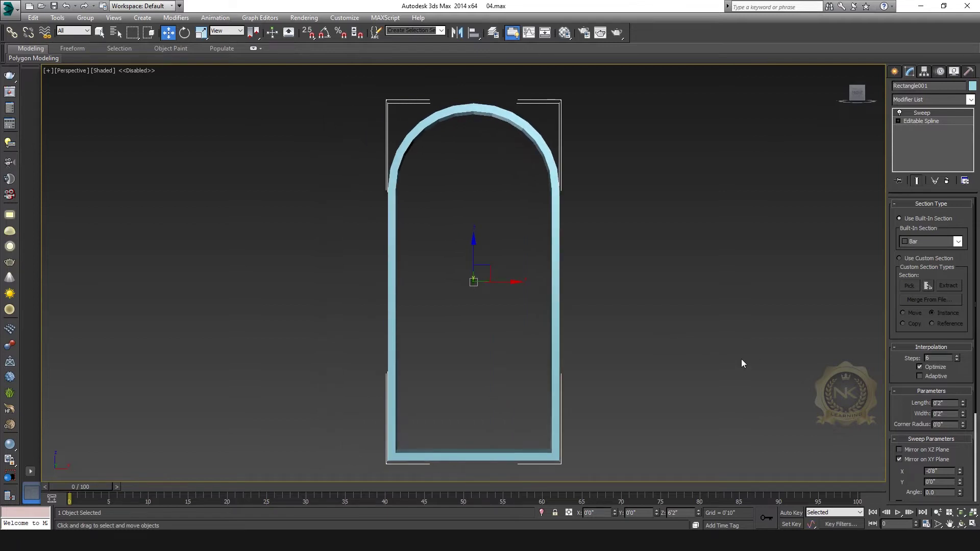
{"action": "left_click_drag", "start_coordinate": [898, 412], "coordinate": [919, 257]}
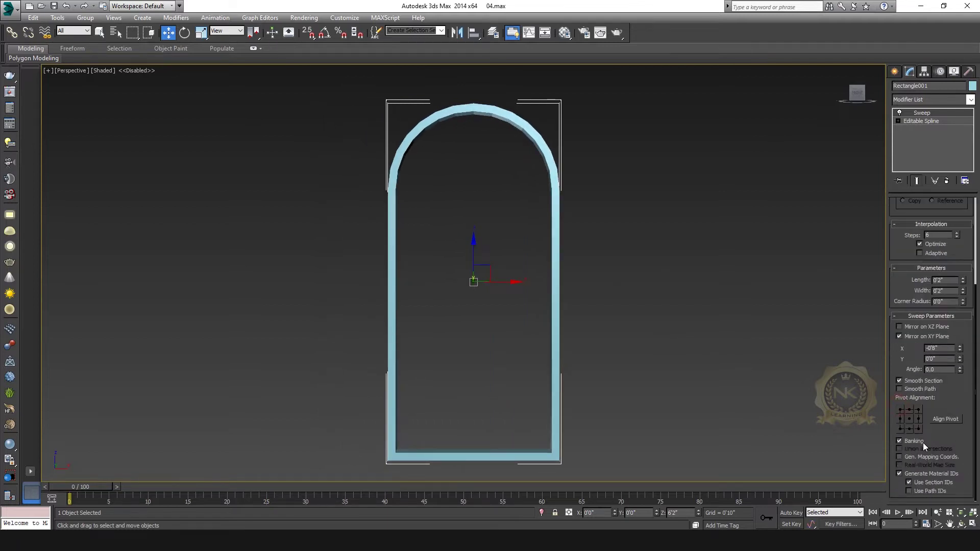
{"action": "left_click", "coordinate": [643, 234]}
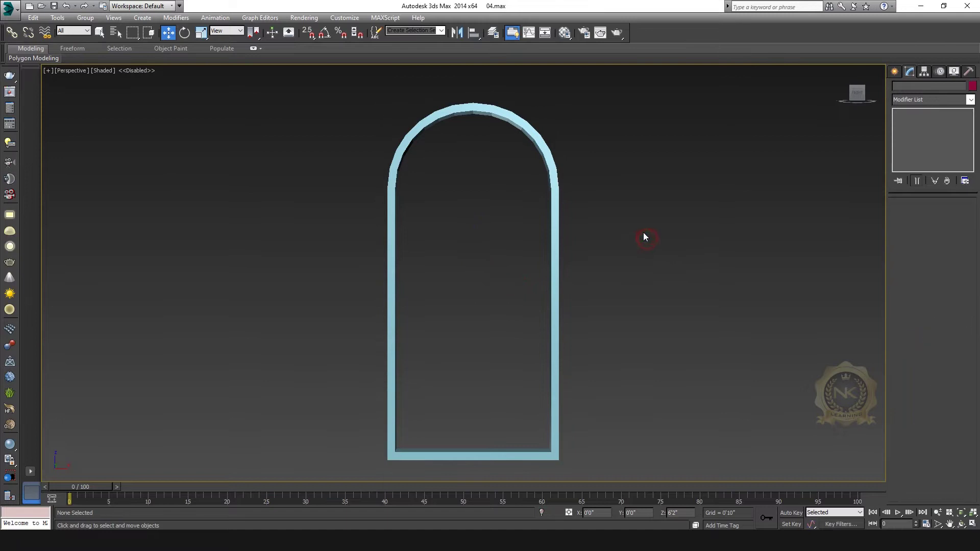
- Refine the frame's base spline with one extra vertex on each side of the arch, and return to the Sweep level
{"action": "left_click", "coordinate": [551, 164]}
{"action": "key", "text": "alt+w"}
{"action": "right_click", "coordinate": [654, 152]}
{"action": "key", "text": "alt+w"}
{"action": "middle_click_drag", "start_coordinate": [583, 252], "coordinate": [555, 370]}
{"action": "scroll", "coordinate": [448, 253], "scroll_direction": "up", "scroll_amount": 5}
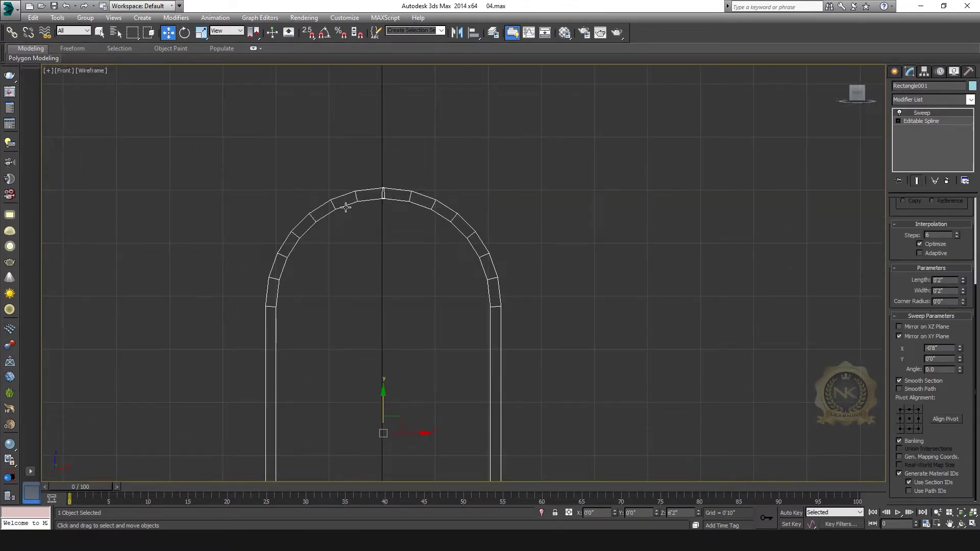
{"action": "left_click", "coordinate": [926, 121]}
{"action": "key", "text": "1"}
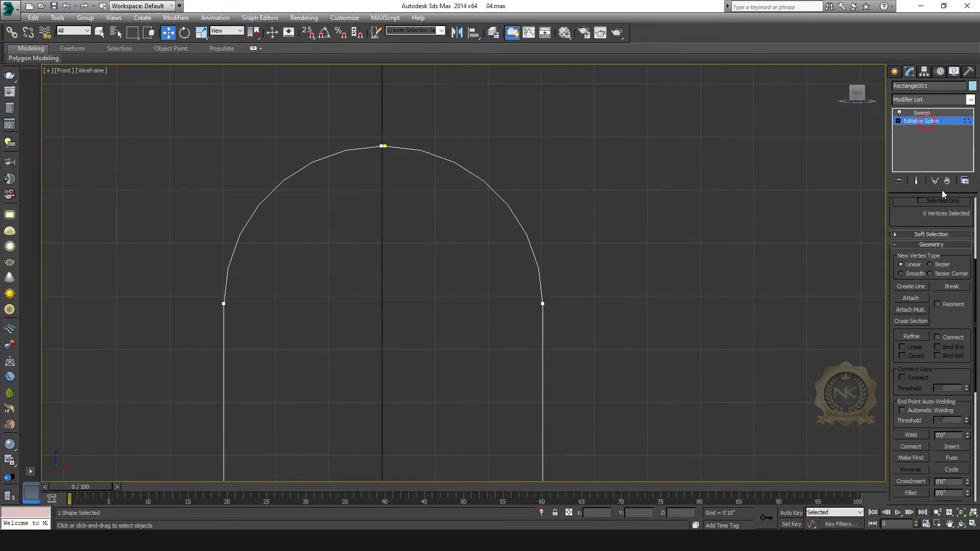
{"action": "left_click", "coordinate": [912, 337]}
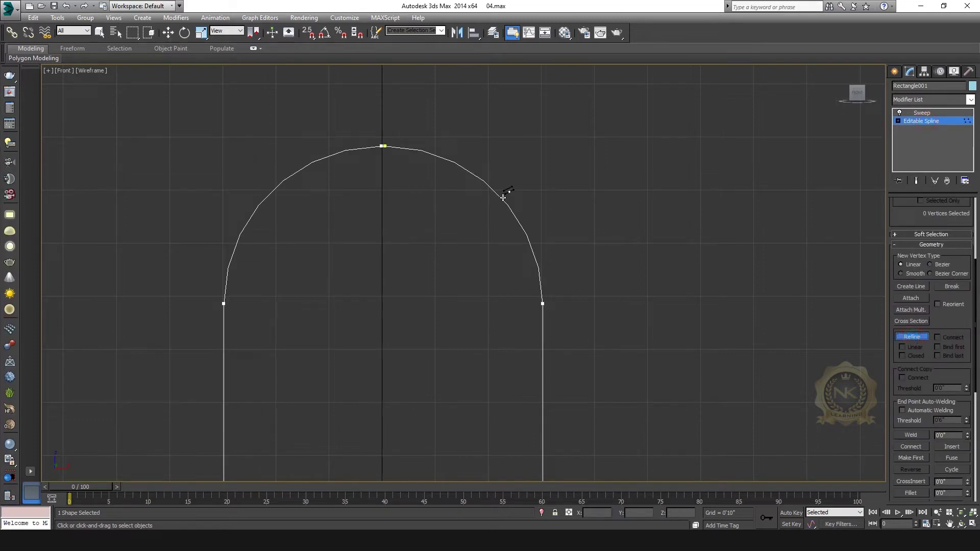
{"action": "left_click", "coordinate": [500, 197]}
{"action": "left_click", "coordinate": [270, 193]}
{"action": "left_click", "coordinate": [928, 115]}
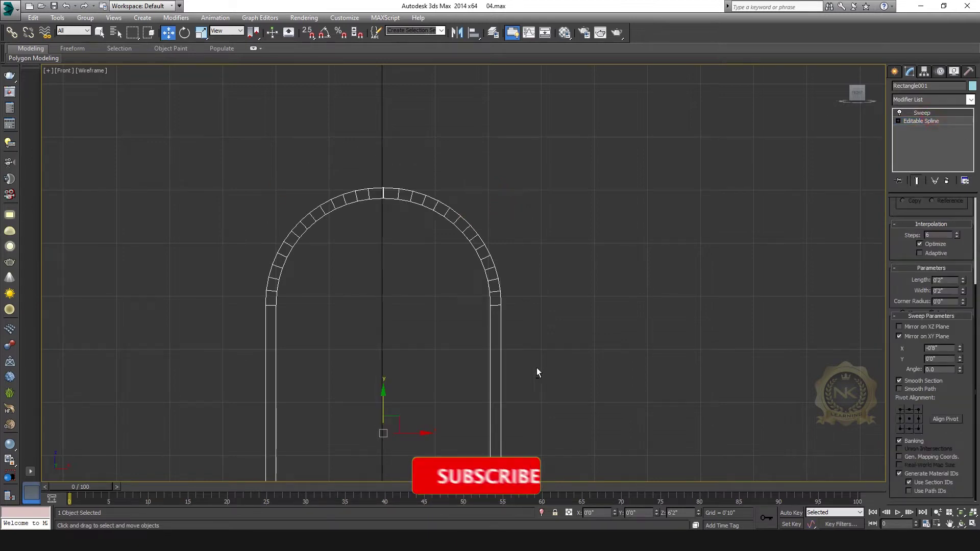
- Set the sweep's X offset to 0'0"
{"action": "key", "text": "alt+w"}
{"action": "right_click", "coordinate": [716, 364]}
{"action": "key", "text": "alt+w"}
{"action": "left_click", "coordinate": [939, 348]}
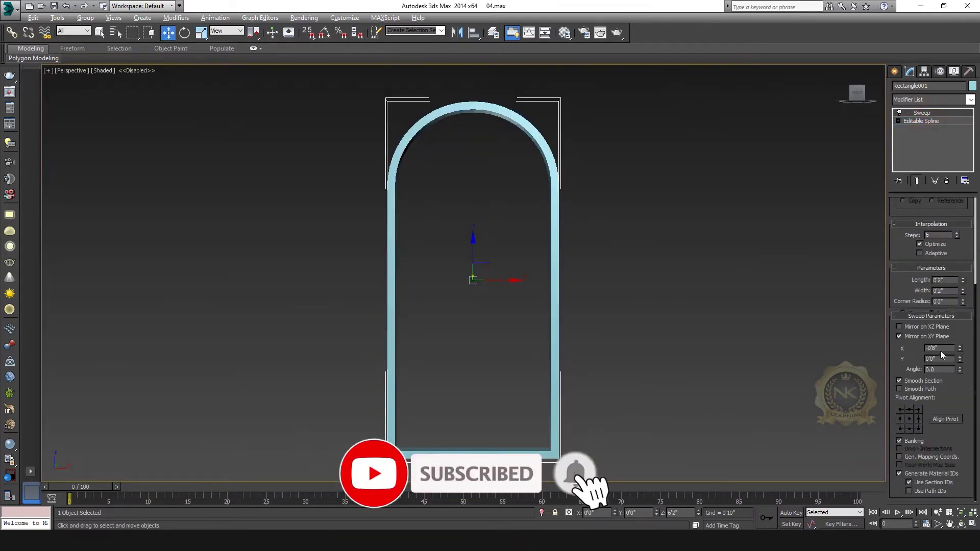
{"action": "type", "text": "0"}
{"action": "key", "text": "Return"}
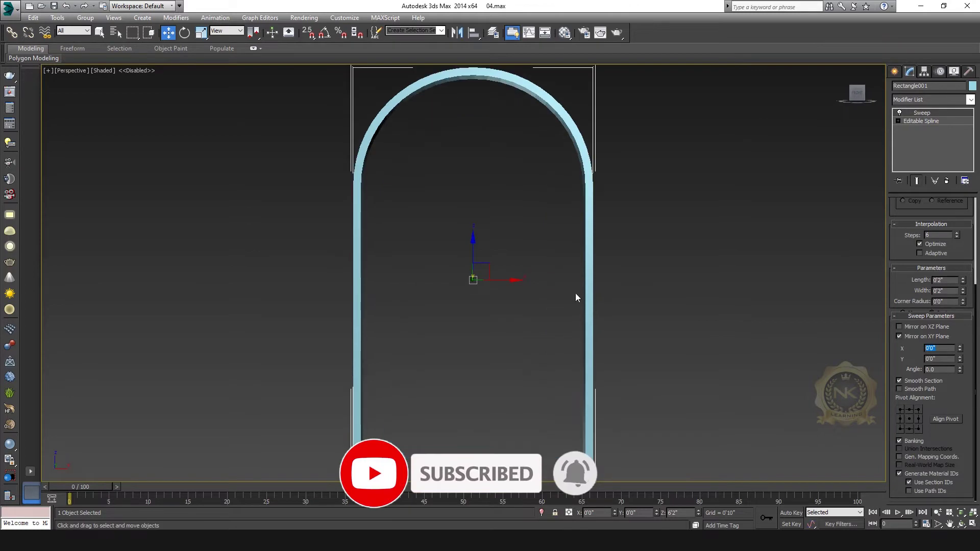
- Examine the arch frame and its sweep settings in the Front, Perspective and Top views
{"action": "scroll", "coordinate": [589, 250], "scroll_direction": "down", "scroll_amount": 3}
{"action": "scroll", "coordinate": [605, 268], "scroll_direction": "up", "scroll_amount": 4}
{"action": "key", "text": "alt+w"}
{"action": "right_click", "coordinate": [767, 167]}
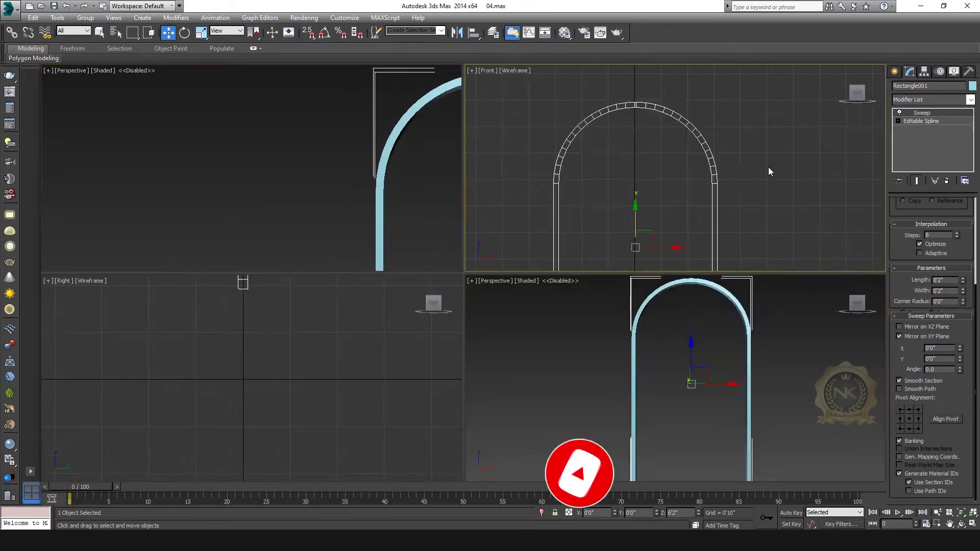
{"action": "key", "text": "alt+w"}
{"action": "scroll", "coordinate": [645, 295], "scroll_direction": "down", "scroll_amount": 4}
{"action": "middle_click_drag", "start_coordinate": [645, 296], "coordinate": [655, 209]}
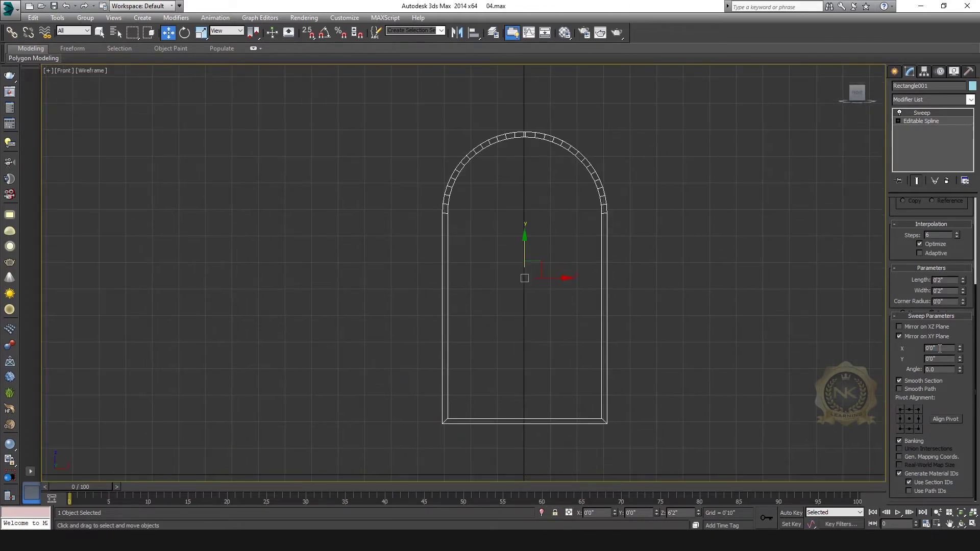
{"action": "left_click_drag", "start_coordinate": [898, 349], "coordinate": [898, 351]}
{"action": "middle_click_drag", "start_coordinate": [605, 254], "coordinate": [521, 245]}
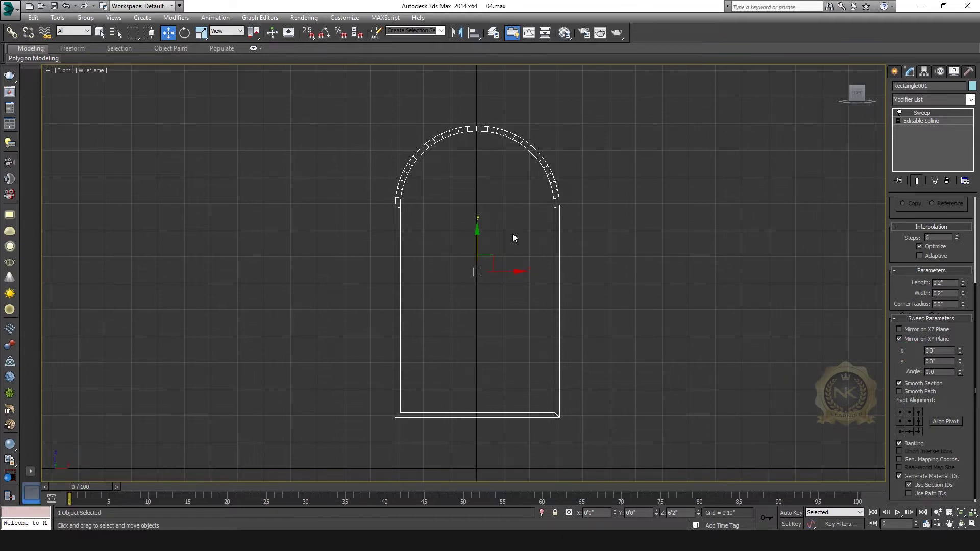
{"action": "key", "text": "alt+w"}
{"action": "right_click", "coordinate": [727, 347]}
{"action": "key", "text": "alt+w"}
{"action": "middle_click_drag", "start_coordinate": [630, 266], "coordinate": [597, 274]}
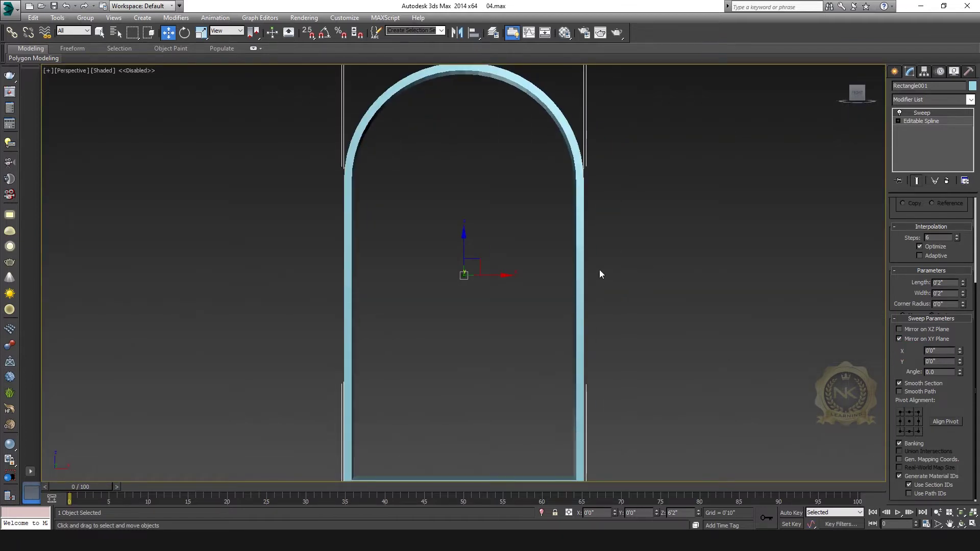
{"action": "scroll", "coordinate": [659, 278], "scroll_direction": "down", "scroll_amount": 2}
{"action": "key", "text": "alt+w"}
{"action": "right_click", "coordinate": [332, 207]}
{"action": "key", "text": "alt+w"}
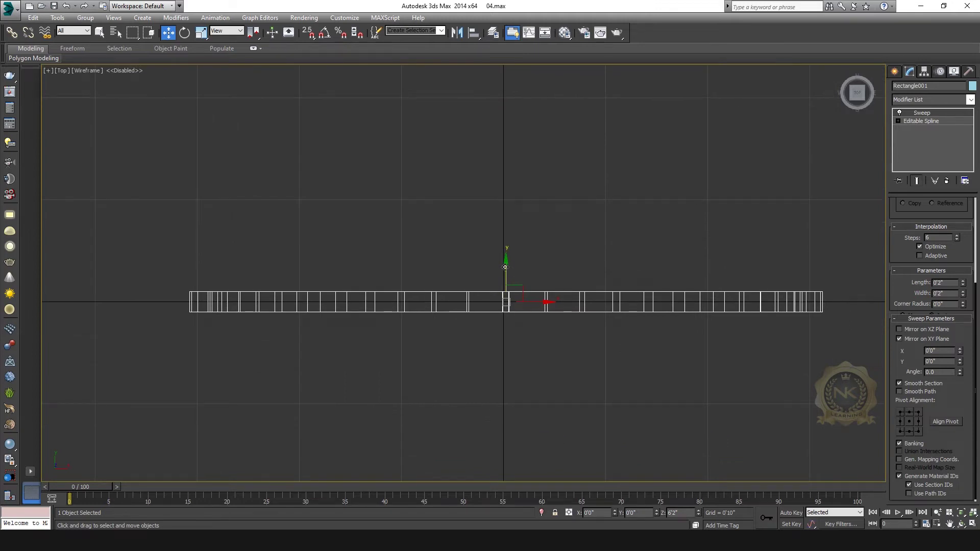
- Clone the arched frame in the Top view, placing the copy about 0'2" in front of the original
{"action": "left_click_drag", "start_coordinate": [505, 266], "coordinate": [505, 296], "text": "shift"}
{"action": "left_click", "coordinate": [492, 313]}
{"action": "key", "text": "alt+w"}
{"action": "right_click", "coordinate": [756, 176]}
{"action": "key", "text": "alt+w"}
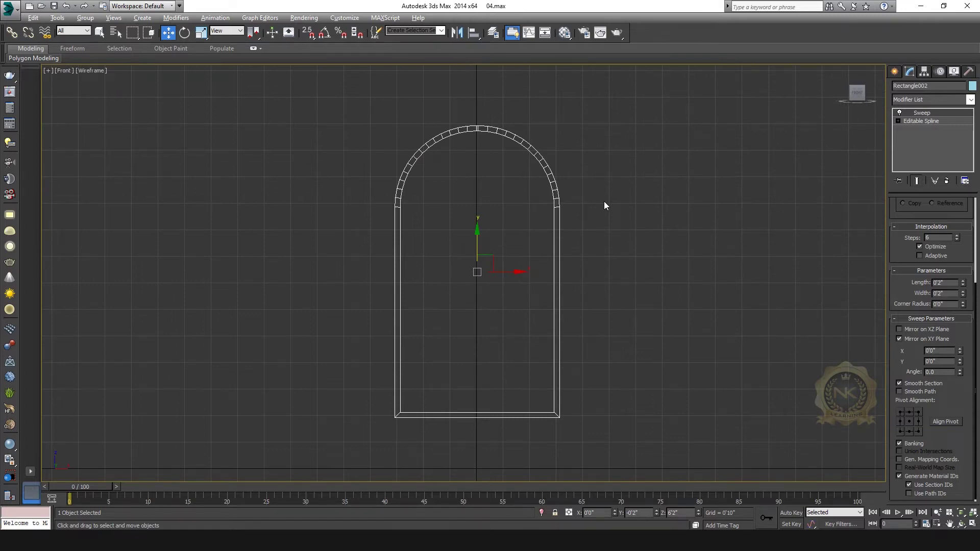
{"action": "middle_click_drag", "start_coordinate": [596, 239], "coordinate": [582, 239]}
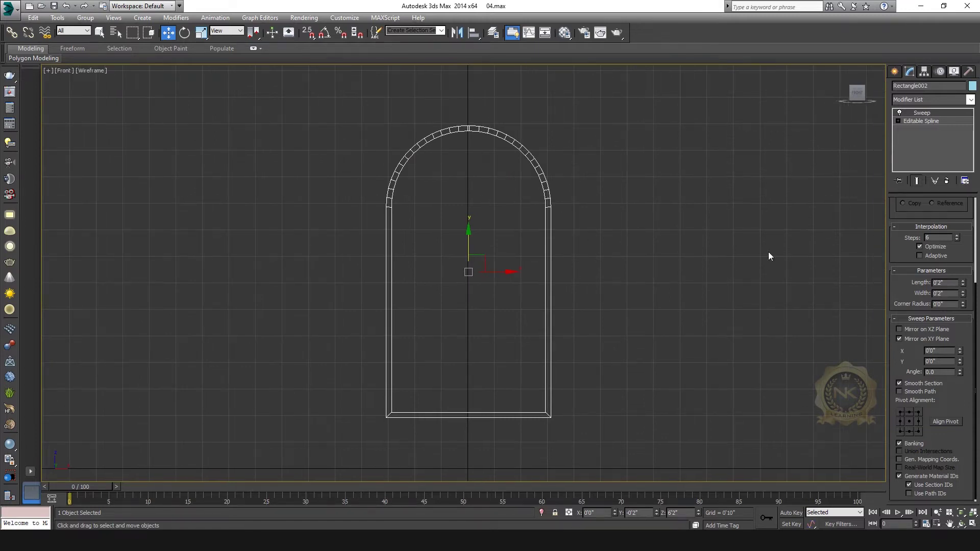
- Refine the copy's base spline with one extra vertex on each straight side just below the arch
{"action": "left_click", "coordinate": [923, 123]}
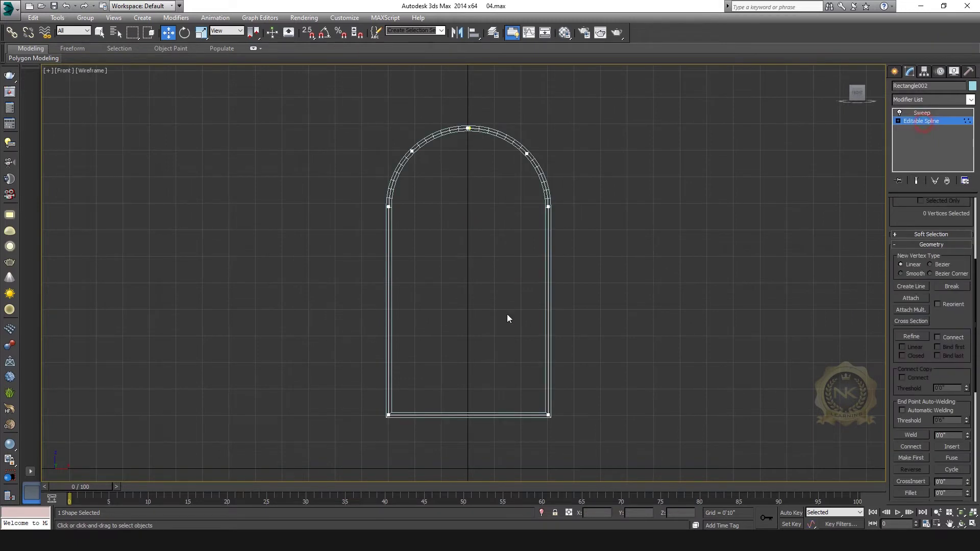
{"action": "left_click_drag", "start_coordinate": [632, 449], "coordinate": [633, 449]}
{"action": "left_click", "coordinate": [912, 336]}
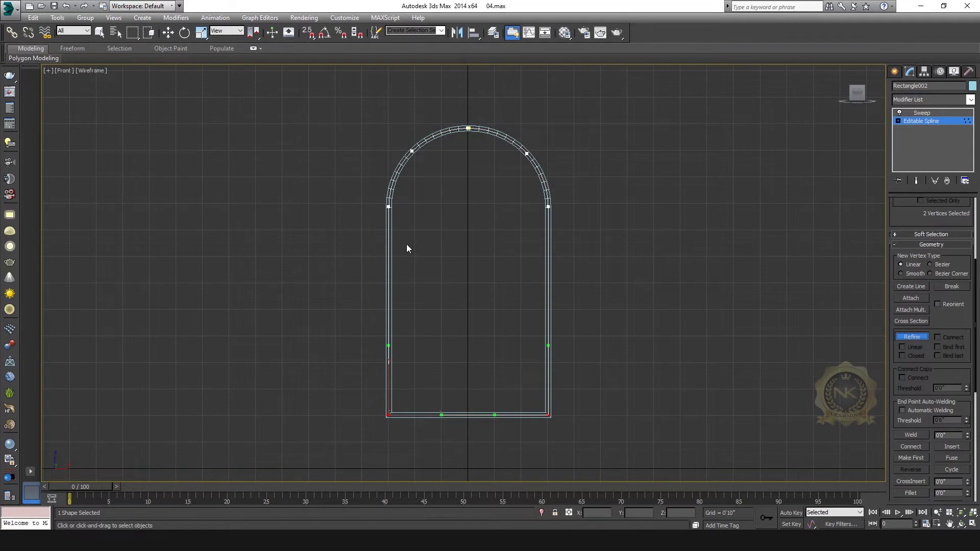
{"action": "left_click", "coordinate": [389, 213]}
{"action": "left_click", "coordinate": [548, 213]}
- Delete the copy's two bottom corner vertices, straighten the closing segment below the arch with the Bezier handles, and return to the Sweep level
{"action": "left_click", "coordinate": [168, 33]}
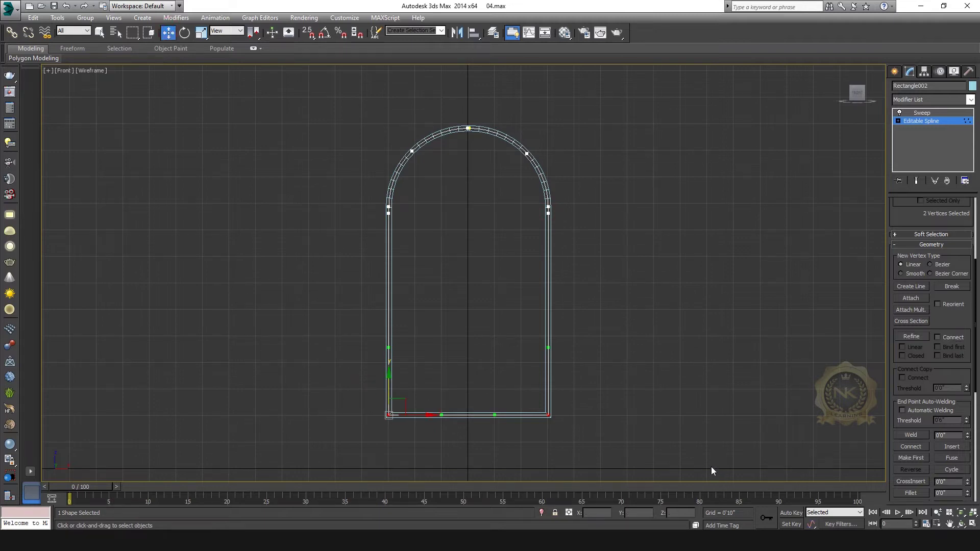
{"action": "key", "text": "Delete"}
{"action": "middle_click_drag", "start_coordinate": [679, 285], "coordinate": [681, 299]}
{"action": "scroll", "coordinate": [540, 207], "scroll_direction": "up", "scroll_amount": 3}
{"action": "left_click", "coordinate": [572, 263]}
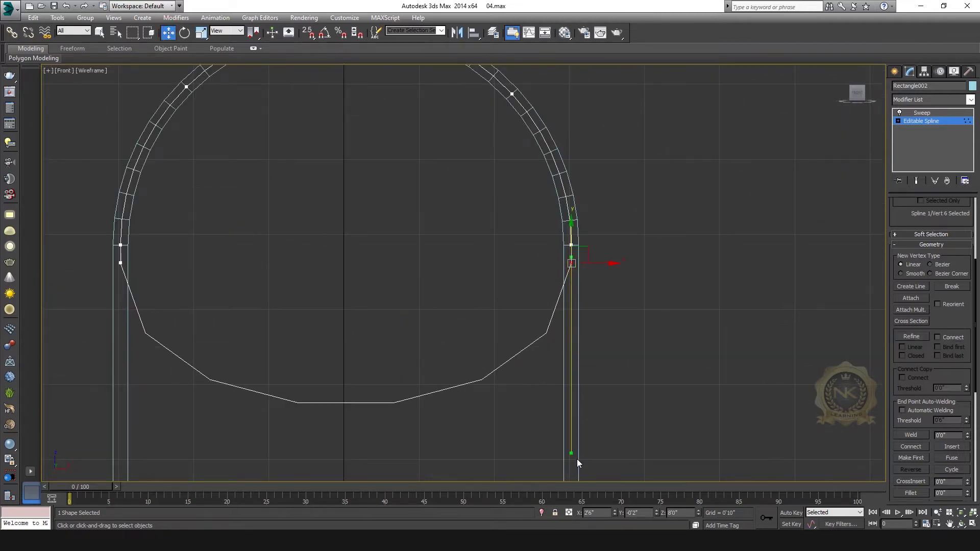
{"action": "left_click_drag", "start_coordinate": [572, 452], "coordinate": [592, 262]}
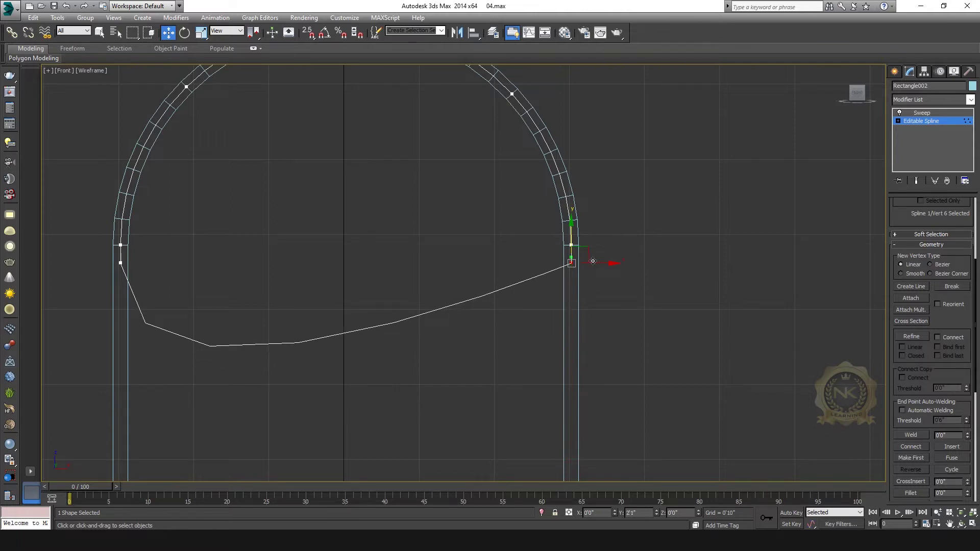
{"action": "left_click", "coordinate": [114, 264]}
{"action": "left_click_drag", "start_coordinate": [121, 452], "coordinate": [155, 266]}
{"action": "left_click", "coordinate": [921, 113]}
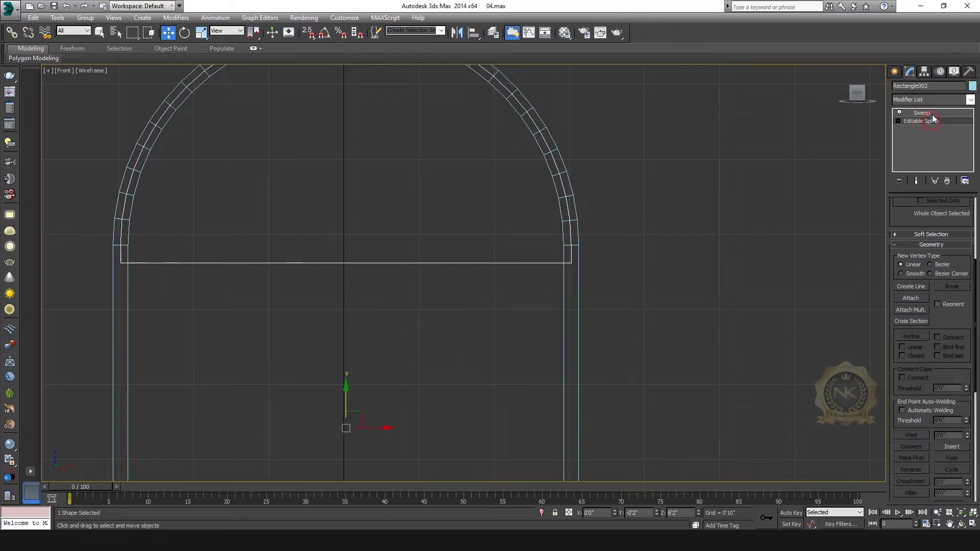
- Set the half-round copy's sweep X offset to -0'1" so it sits inside the outer frame
{"action": "scroll", "coordinate": [427, 262], "scroll_direction": "down", "scroll_amount": 3}
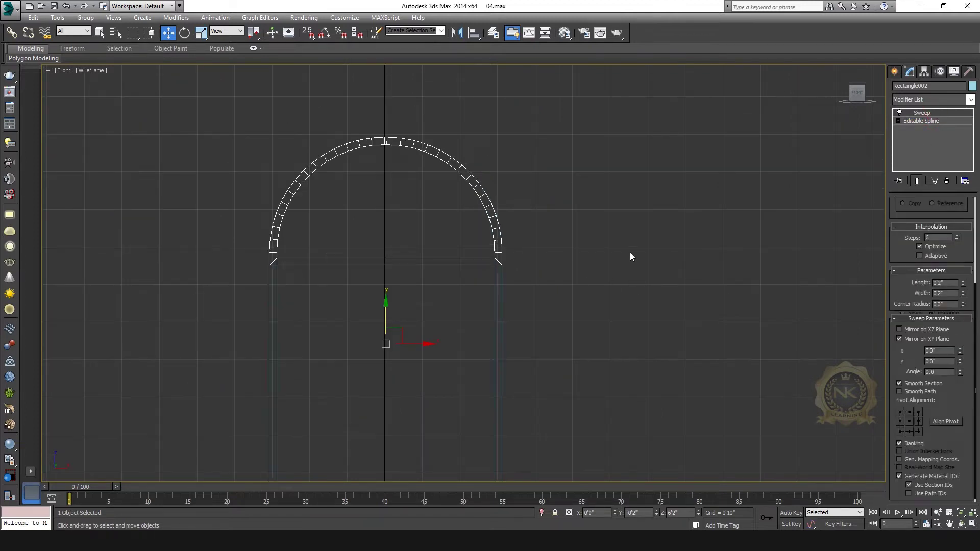
{"action": "key", "text": "alt+w"}
{"action": "right_click", "coordinate": [268, 196]}
{"action": "key", "text": "alt+w"}
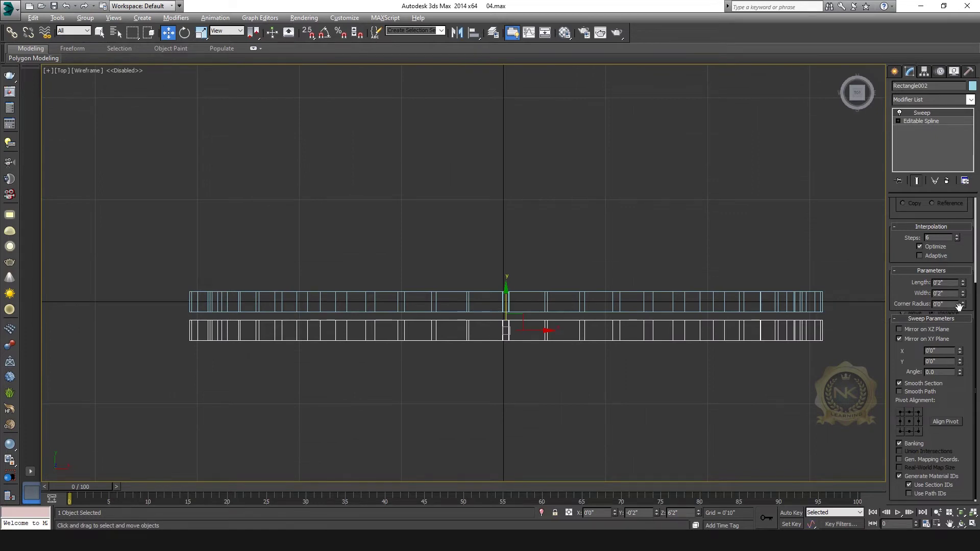
{"action": "key", "text": "alt+w"}
{"action": "right_click", "coordinate": [680, 162]}
{"action": "key", "text": "alt+w"}
{"action": "middle_click_drag", "start_coordinate": [408, 319], "coordinate": [469, 313]}
{"action": "scroll", "coordinate": [471, 311], "scroll_direction": "up", "scroll_amount": 2}
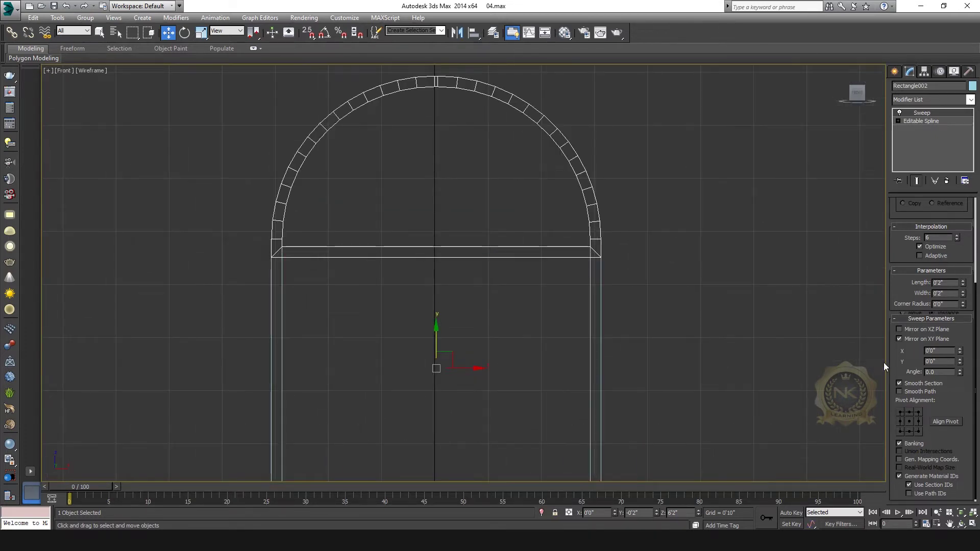
{"action": "left_click_drag", "start_coordinate": [960, 352], "coordinate": [950, 447]}
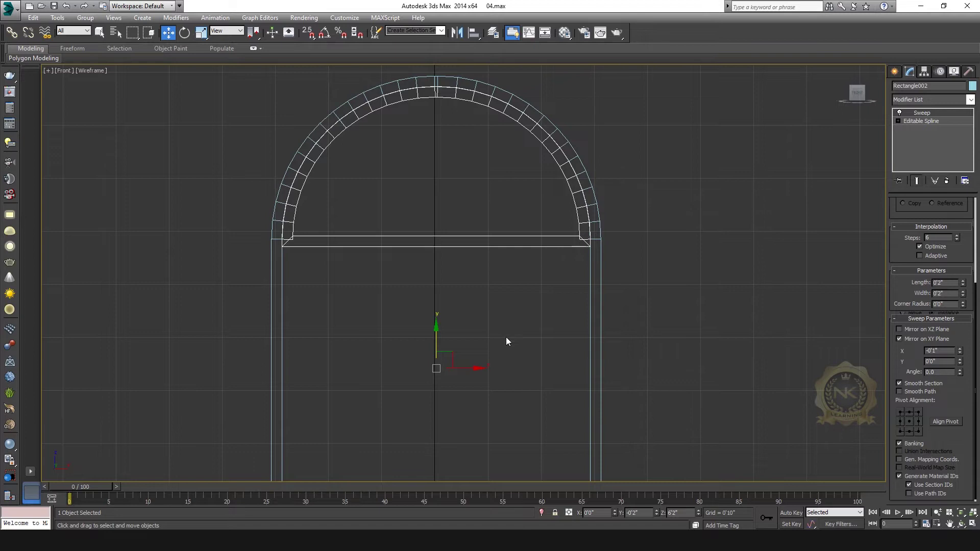
- Set the half-round frame's sweep section to a length of 0'1" and a width of 0'2"
{"action": "key", "text": "alt+w"}
{"action": "right_click", "coordinate": [648, 360]}
{"action": "key", "text": "alt+w"}
{"action": "scroll", "coordinate": [572, 268], "scroll_direction": "up", "scroll_amount": 5}
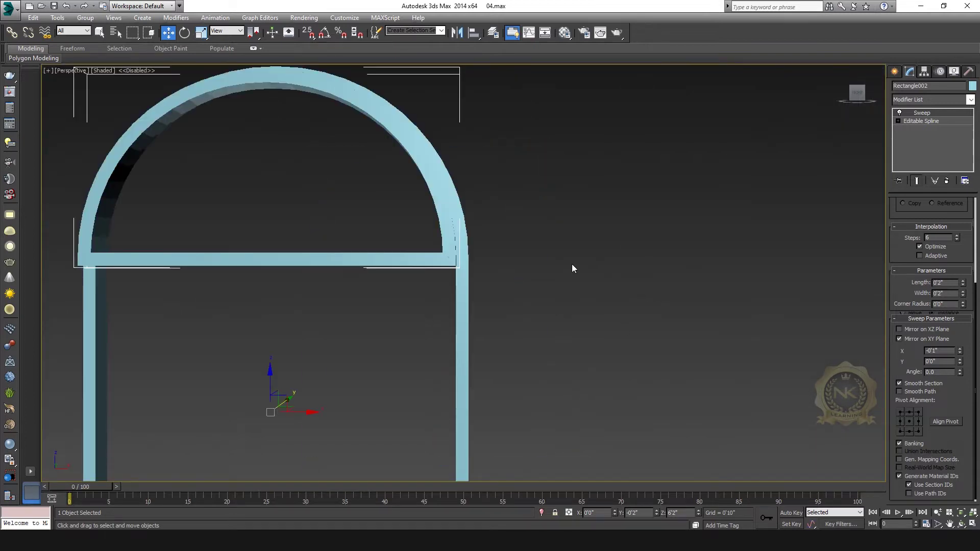
{"action": "scroll", "coordinate": [587, 271], "scroll_direction": "down", "scroll_amount": 3}
{"action": "key", "text": "alt+w"}
{"action": "right_click", "coordinate": [404, 246]}
{"action": "key", "text": "alt+w"}
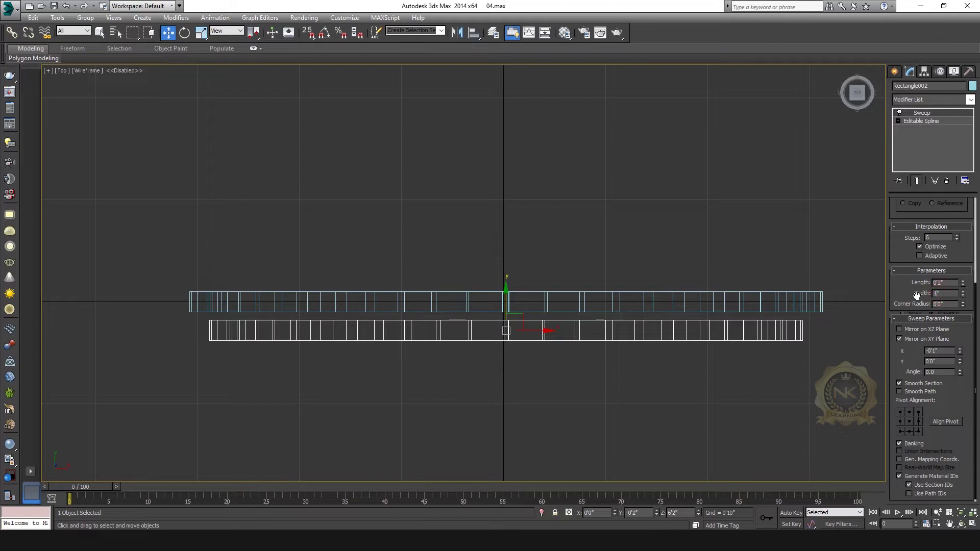
{"action": "type", "text": "1"}
{"action": "key", "text": "Return"}
{"action": "type", "text": "2"}
{"action": "key", "text": "Return"}
{"action": "type", "text": "1"}
{"action": "key", "text": "Return"}
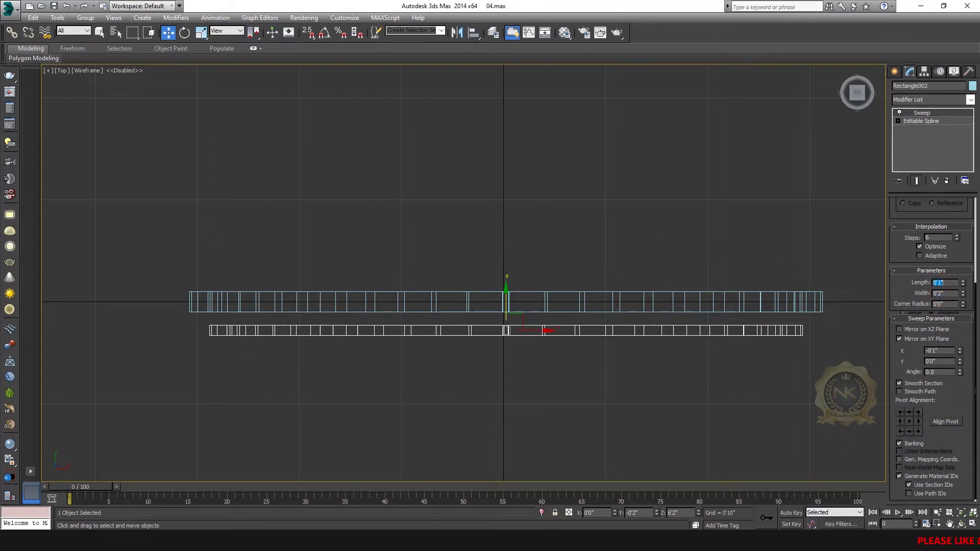
- Move the half-round frame back along Y in the Top view so it is centred within the outer frame's depth
{"action": "left_click_drag", "start_coordinate": [509, 297], "coordinate": [509, 268]}
{"action": "key", "text": "alt+w"}
{"action": "right_click", "coordinate": [728, 305]}
{"action": "key", "text": "alt+w"}
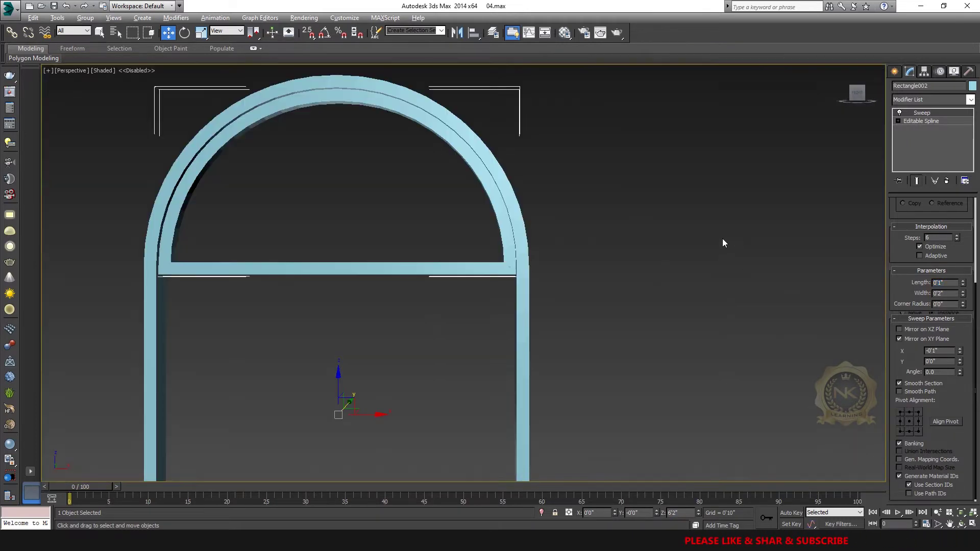
- Set the half-round frame's sweep section length to 0'2"
{"action": "middle_click_drag", "start_coordinate": [465, 278], "coordinate": [669, 282]}
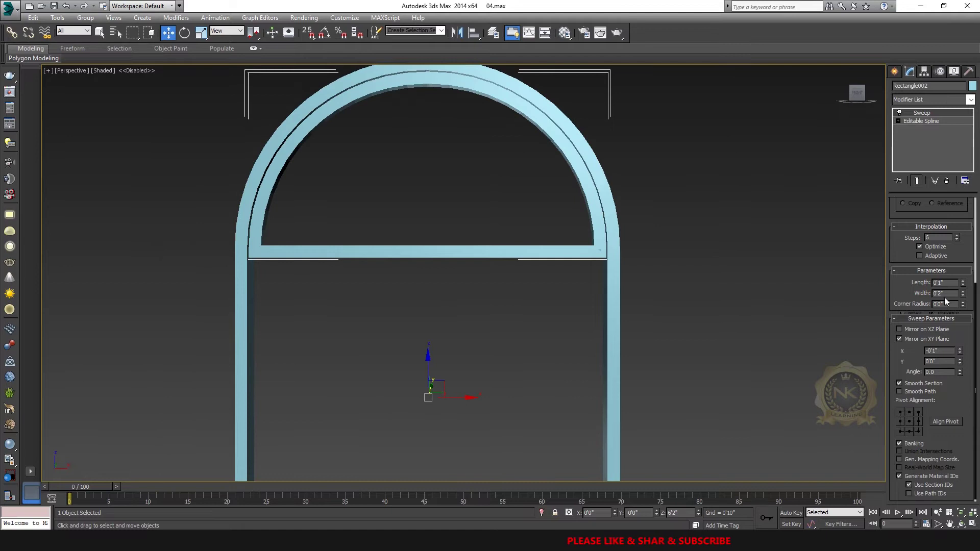
{"action": "left_click_drag", "start_coordinate": [942, 284], "coordinate": [914, 284]}
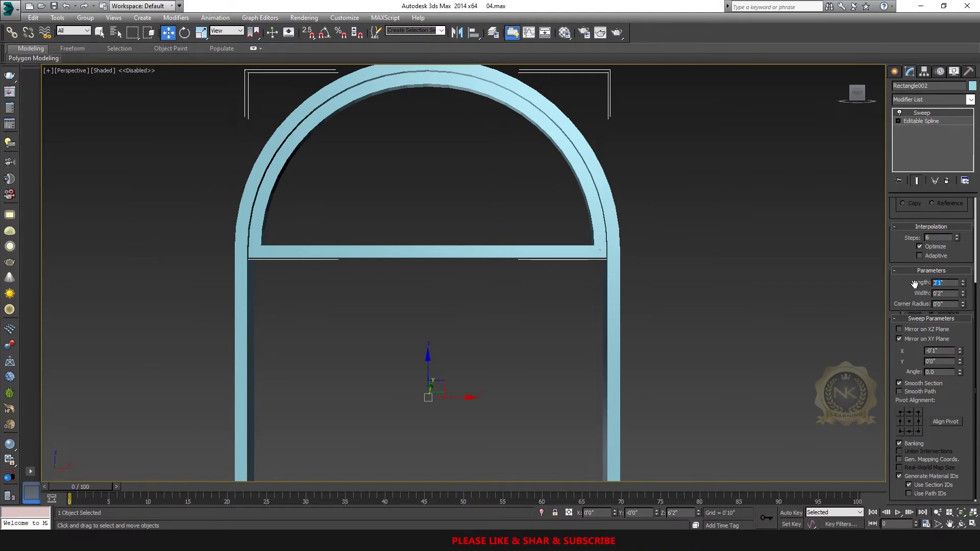
{"action": "type", "text": "2"}
{"action": "key", "text": "Return"}
- Select the outer arched frame and set its sweep section length to 0'3"
{"action": "left_click", "coordinate": [646, 247]}
{"action": "left_click", "coordinate": [615, 276]}
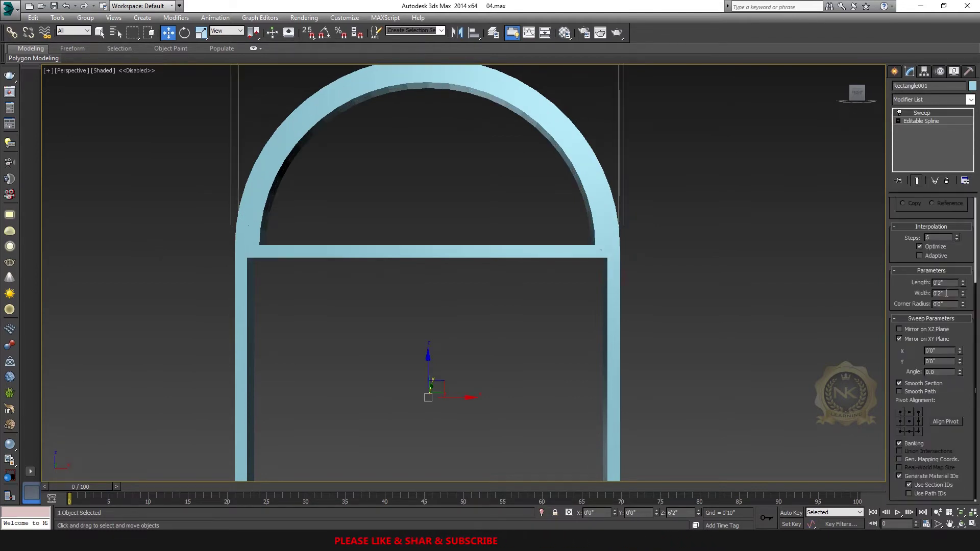
{"action": "double_click", "coordinate": [943, 282]}
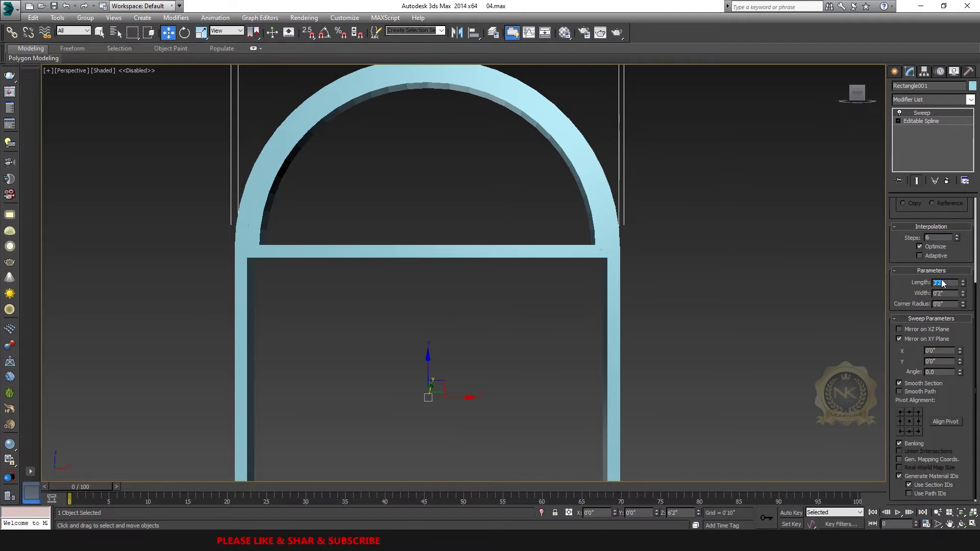
{"action": "type", "text": "3"}
{"action": "key", "text": "Return"}
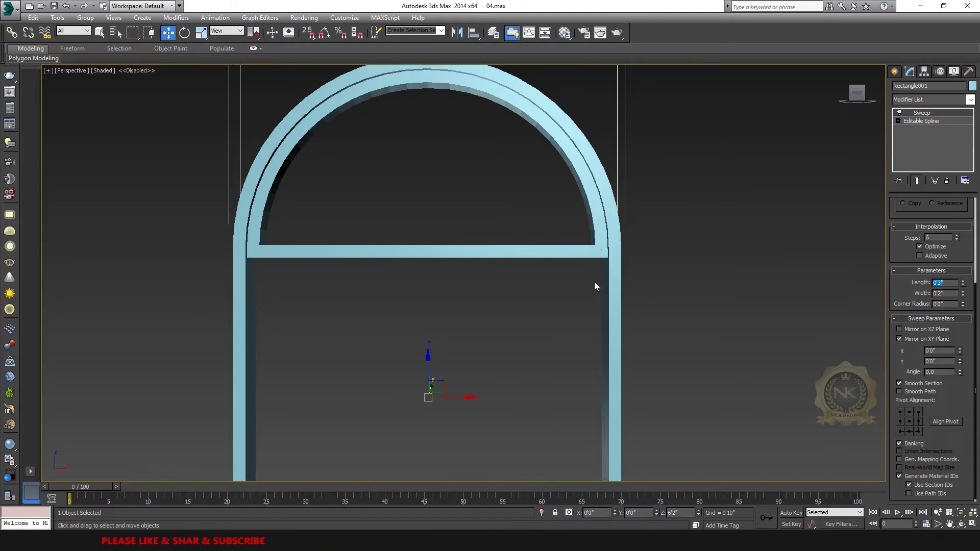
- Examine how the half-round frame sits inside the outer frame in the Top and Perspective views
{"action": "key", "text": "alt+w"}
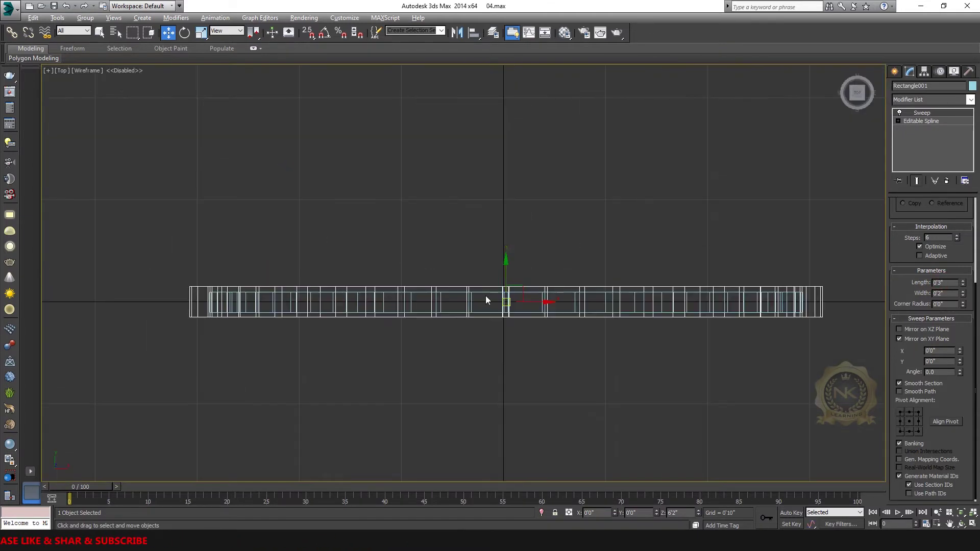
{"action": "left_click", "coordinate": [487, 293]}
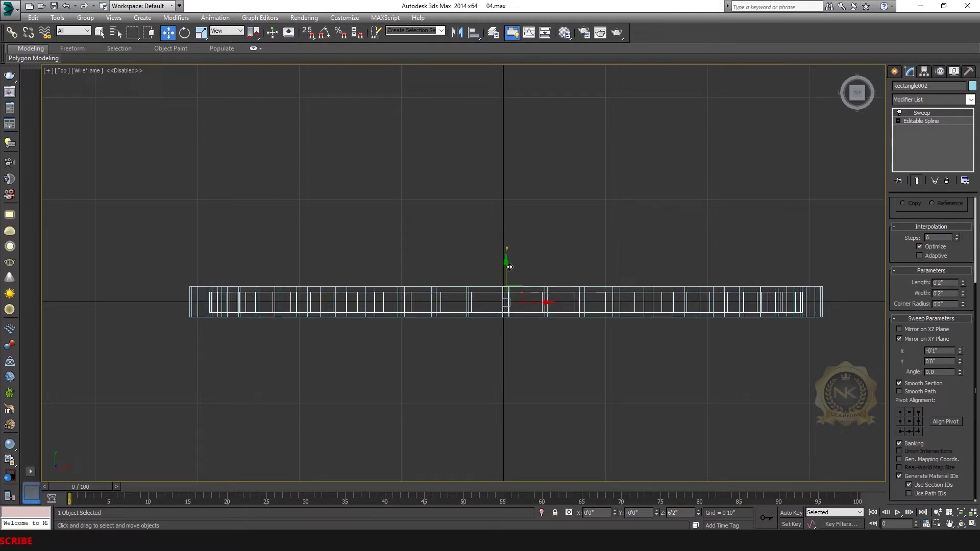
{"action": "key", "text": "f"}
{"action": "key", "text": "alt+w"}
{"action": "right_click", "coordinate": [757, 386]}
{"action": "key", "text": "alt+w"}
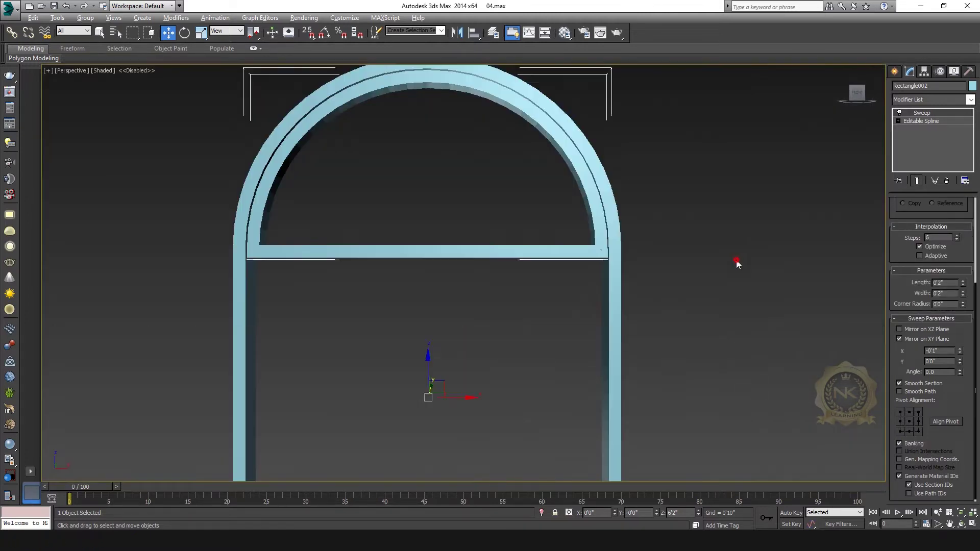
{"action": "left_click", "coordinate": [727, 286]}
{"action": "middle_click_drag", "start_coordinate": [727, 287], "coordinate": [774, 275]}
{"action": "left_click", "coordinate": [635, 242]}
{"action": "key", "text": "alt+w"}
{"action": "key", "text": "alt+w"}
{"action": "scroll", "coordinate": [501, 219], "scroll_direction": "down", "scroll_amount": 4}
{"action": "scroll", "coordinate": [531, 262], "scroll_direction": "up", "scroll_amount": 3}
- Clone the outer arched frame in the Top view with a slight offset toward the front
{"action": "left_click", "coordinate": [564, 192]}
{"action": "key", "text": "alt+w"}
{"action": "right_click", "coordinate": [360, 167]}
{"action": "key", "text": "alt+w"}
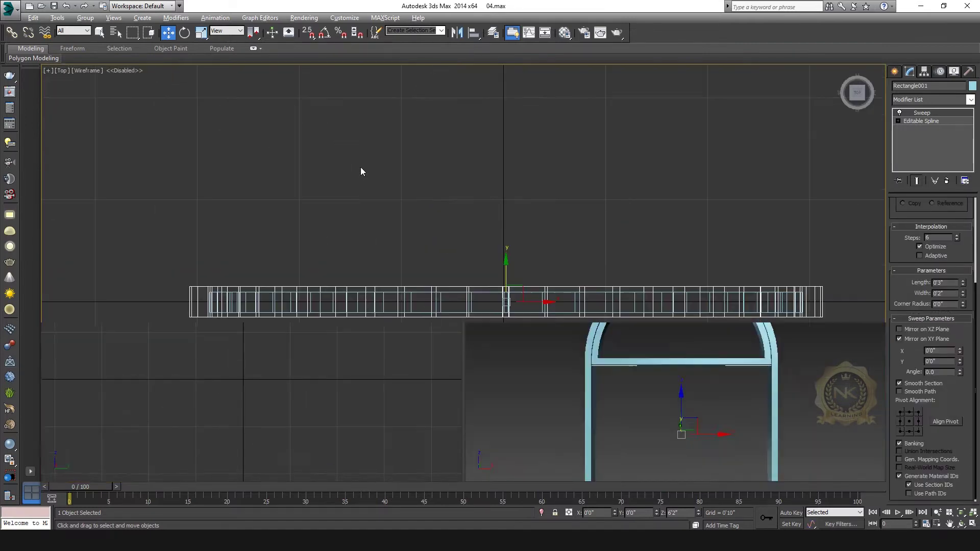
{"action": "left_click_drag", "start_coordinate": [506, 269], "coordinate": [506, 273], "text": "shift"}
{"action": "left_click", "coordinate": [508, 311]}
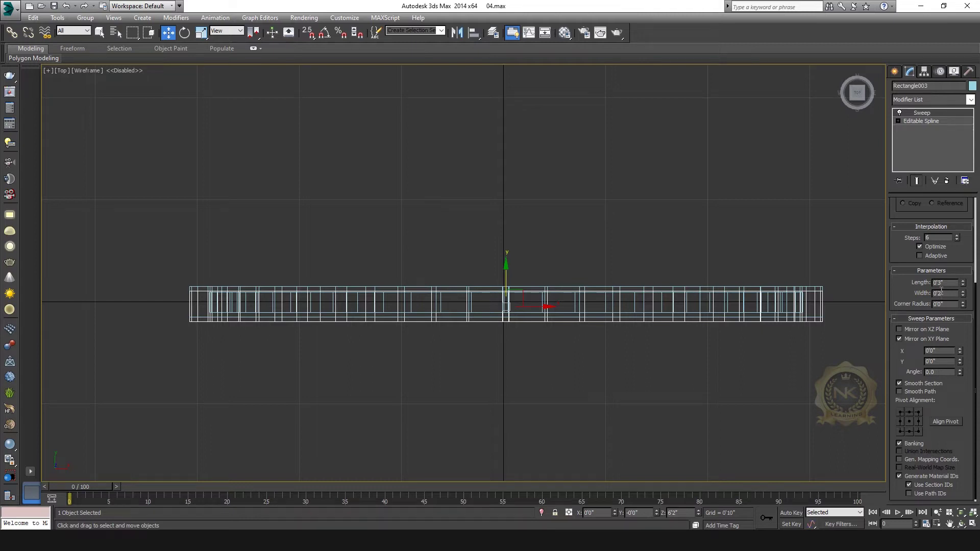
- Set the new copy's sweep section length to 0'2" and move it back to the centre of the outer frame's depth
{"action": "type", "text": "2"}
{"action": "key", "text": "Return"}
{"action": "middle_click_drag", "start_coordinate": [577, 287], "coordinate": [475, 260]}
{"action": "scroll", "coordinate": [451, 268], "scroll_direction": "up", "scroll_amount": 4}
{"action": "left_click_drag", "start_coordinate": [313, 256], "coordinate": [318, 245]}
- Delete the three upper arch vertices from the new copy's base spline in the Front view
{"action": "key", "text": "alt+w"}
{"action": "right_click", "coordinate": [831, 384]}
{"action": "key", "text": "alt+w"}
{"action": "left_click", "coordinate": [925, 121]}
{"action": "key", "text": "1"}
{"action": "key", "text": "alt+w"}
{"action": "right_click", "coordinate": [659, 116]}
{"action": "key", "text": "alt+w"}
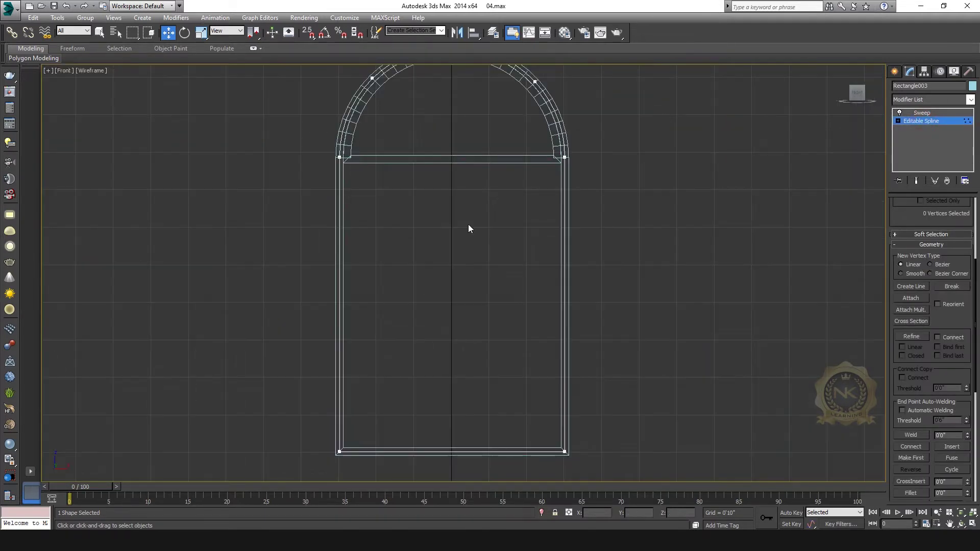
{"action": "scroll", "coordinate": [575, 289], "scroll_direction": "down", "scroll_amount": 3}
{"action": "scroll", "coordinate": [586, 258], "scroll_direction": "up", "scroll_amount": 5}
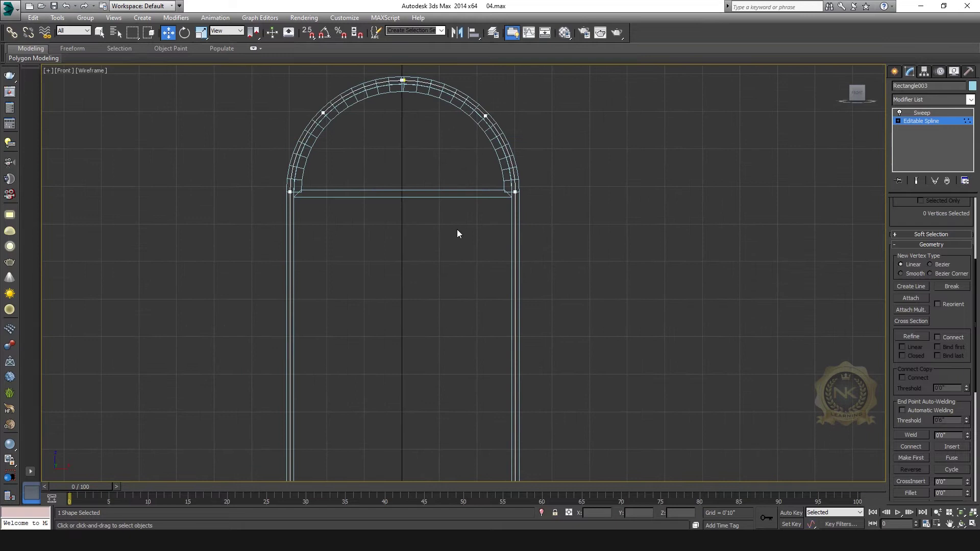
{"action": "left_click_drag", "start_coordinate": [252, 71], "coordinate": [580, 161]}
{"action": "key", "text": "Delete"}
- Straighten the copy's top segment by pulling in the Bezier handles of both upper vertices, and return to the Sweep level
{"action": "left_click", "coordinate": [513, 193]}
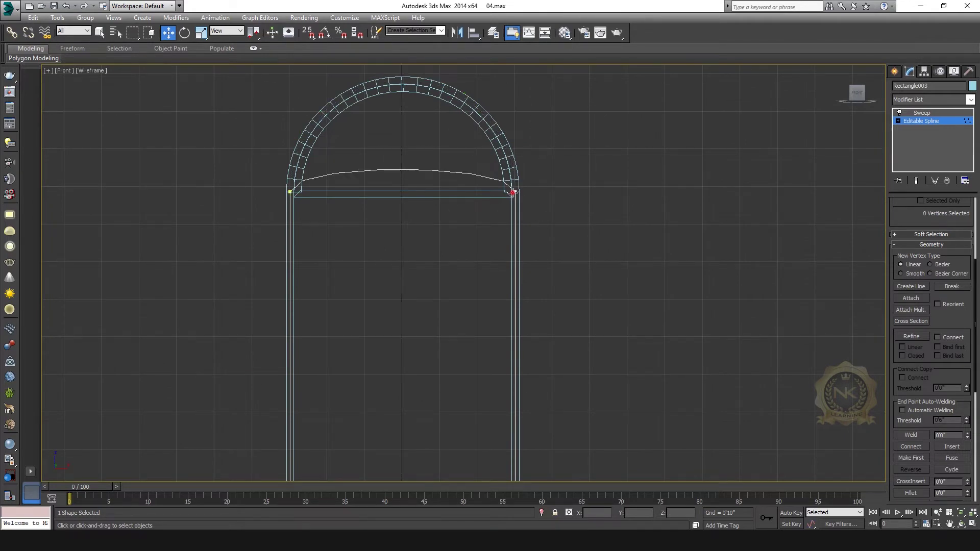
{"action": "left_click_drag", "start_coordinate": [515, 163], "coordinate": [516, 193]}
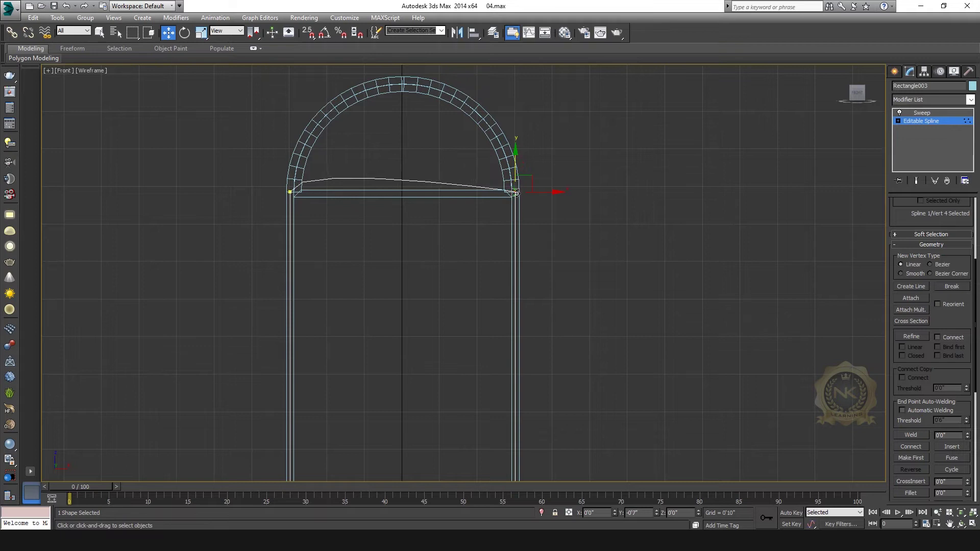
{"action": "left_click", "coordinate": [291, 191]}
{"action": "left_click_drag", "start_coordinate": [289, 160], "coordinate": [292, 190]}
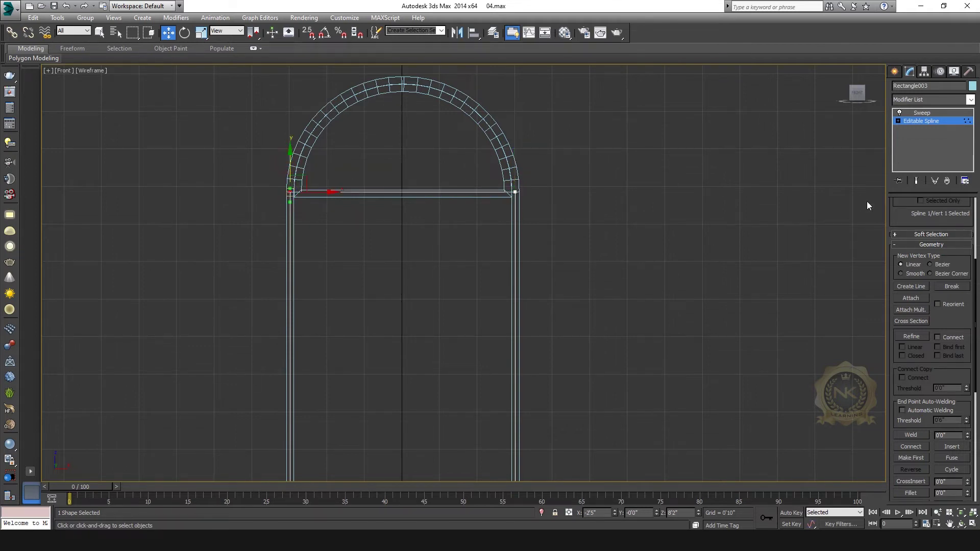
{"action": "left_click", "coordinate": [925, 122]}
{"action": "left_click", "coordinate": [921, 113]}
- Set the lower rectangular frame's sweep X offset to -0'1"
{"action": "middle_click_drag", "start_coordinate": [575, 197], "coordinate": [636, 164]}
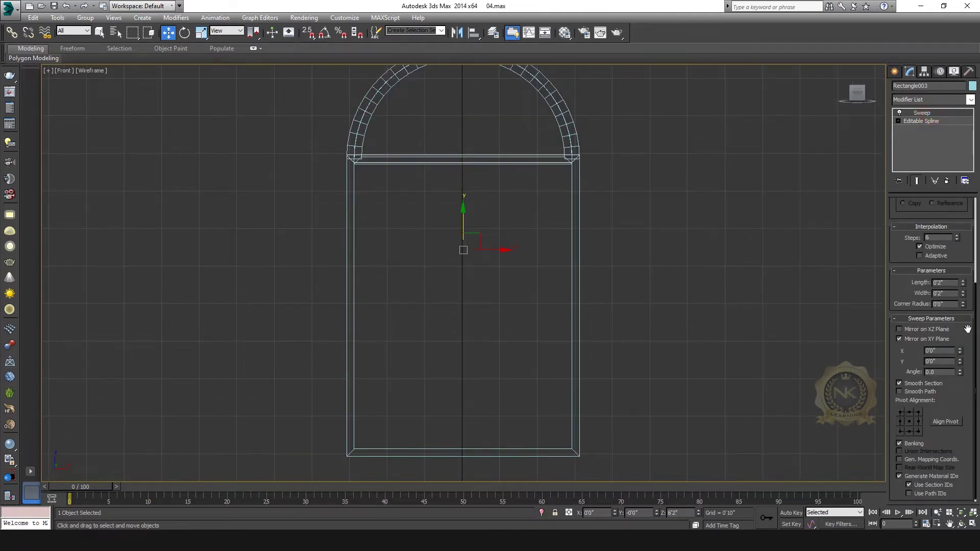
{"action": "left_click_drag", "start_coordinate": [962, 367], "coordinate": [966, 454]}
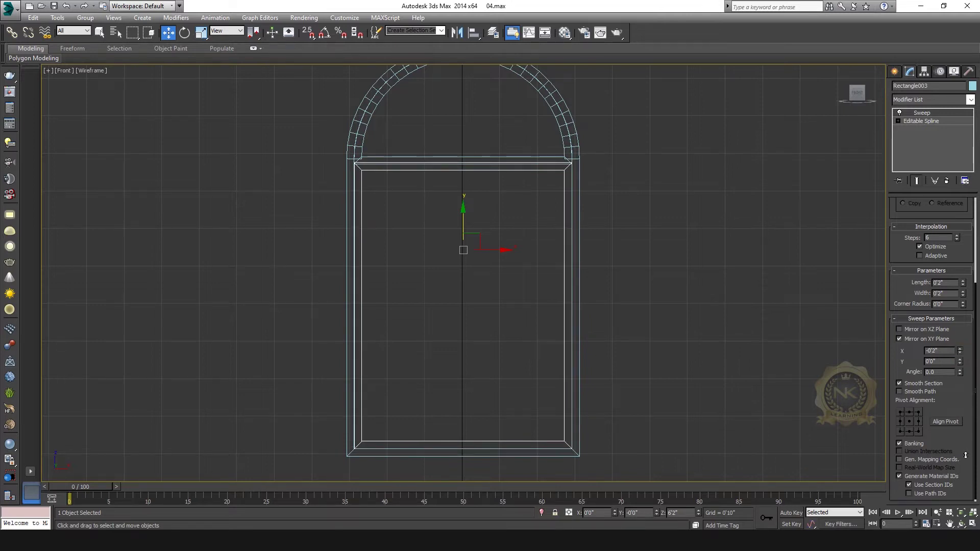
{"action": "left_click_drag", "start_coordinate": [963, 458], "coordinate": [962, 451]}
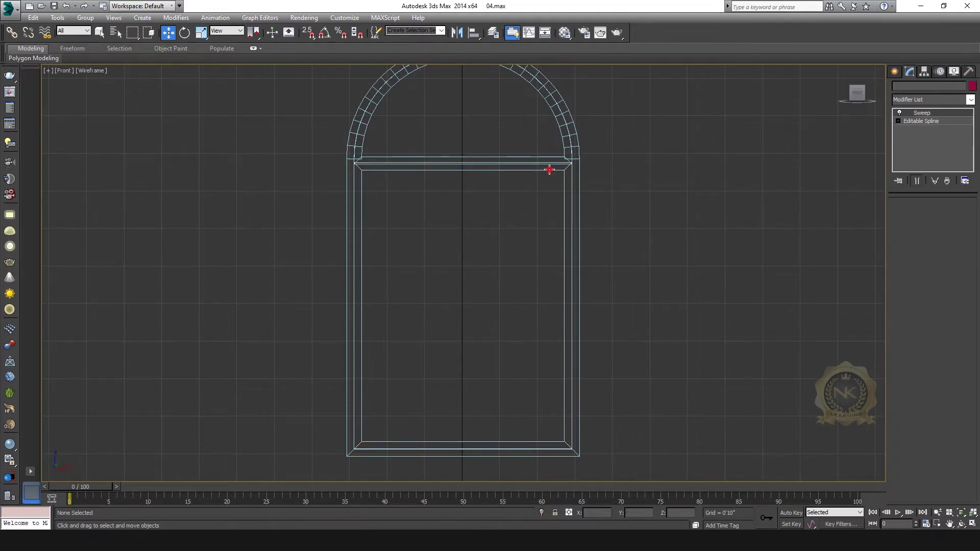
- Convert the lower rectangular frame to an Editable Mesh
{"action": "key", "text": "alt+w"}
{"action": "right_click", "coordinate": [659, 370]}
{"action": "key", "text": "alt+w"}
{"action": "key", "text": "alt+w"}
{"action": "right_click", "coordinate": [576, 144]}
{"action": "key", "text": "alt+w"}
{"action": "scroll", "coordinate": [582, 238], "scroll_direction": "up", "scroll_amount": 5}
{"action": "right_click", "coordinate": [480, 243]}
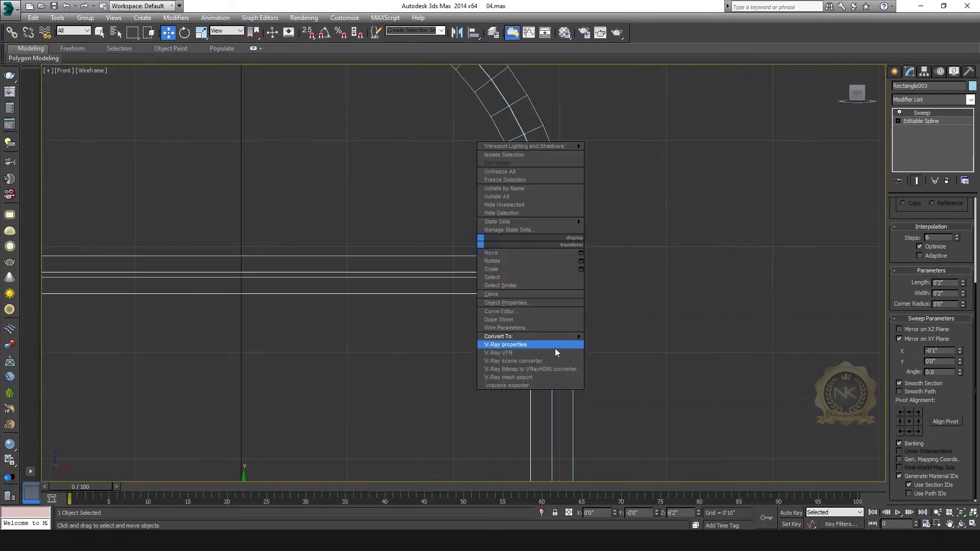
{"action": "left_click", "coordinate": [625, 338]}
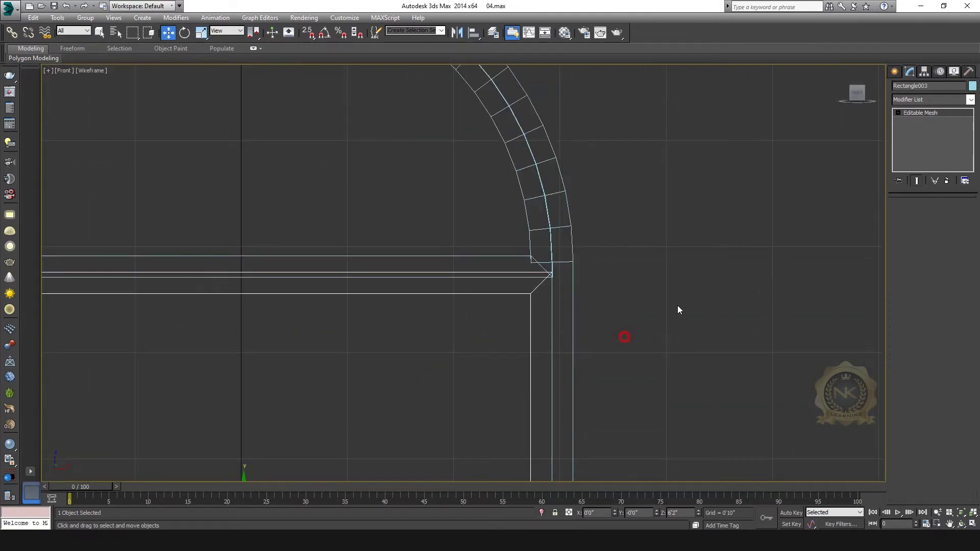
- Move the lower frame's eight top vertices down slightly to meet the underside of the half-round frame in the Front view
{"action": "left_click", "coordinate": [924, 113]}
{"action": "scroll", "coordinate": [554, 277], "scroll_direction": "down", "scroll_amount": 4}
{"action": "left_click_drag", "start_coordinate": [280, 244], "coordinate": [601, 278]}
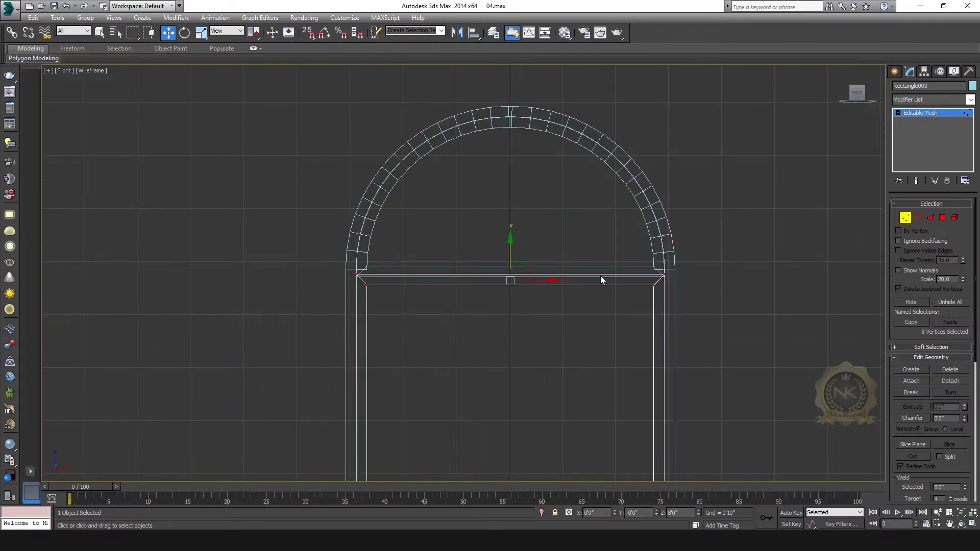
{"action": "scroll", "coordinate": [601, 278], "scroll_direction": "up", "scroll_amount": 5}
{"action": "left_click_drag", "start_coordinate": [358, 293], "coordinate": [367, 297]}
- Inspect the joint between the half-round frame and the lower frame from an angle in the Perspective view
{"action": "key", "text": "alt+w"}
{"action": "right_click", "coordinate": [749, 389]}
{"action": "key", "text": "alt+w"}
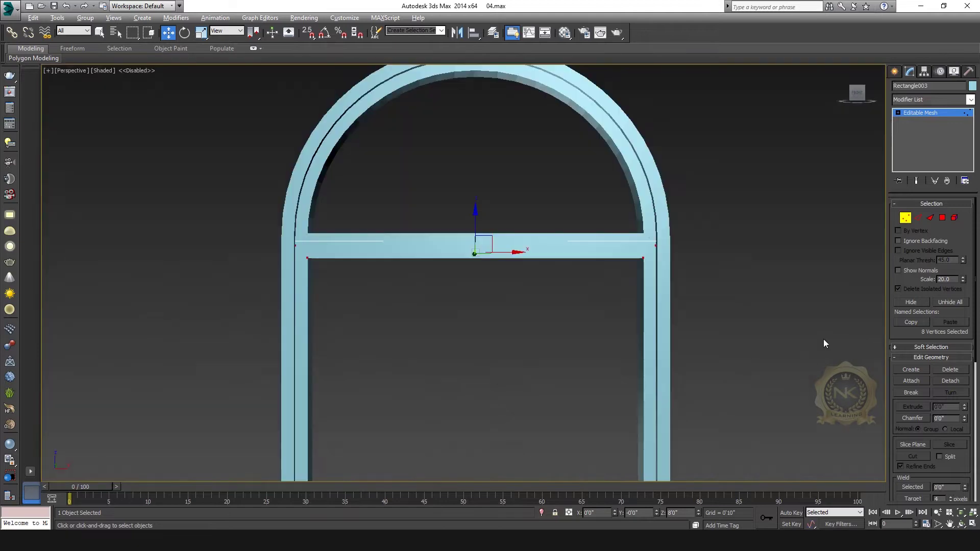
{"action": "left_click", "coordinate": [933, 113]}
{"action": "middle_click_drag", "start_coordinate": [725, 269], "coordinate": [760, 250]}
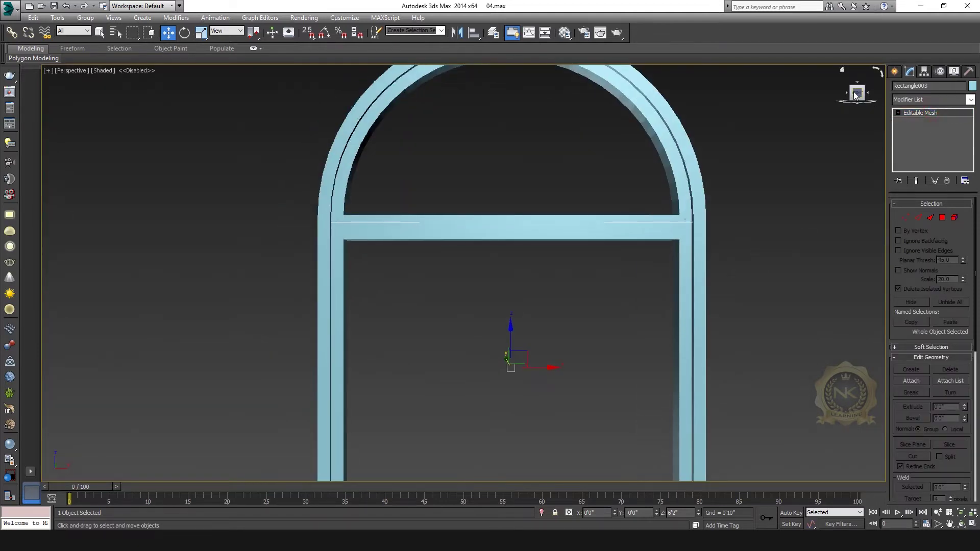
{"action": "left_click_drag", "start_coordinate": [851, 96], "coordinate": [568, 278]}
{"action": "left_click", "coordinate": [672, 246]}
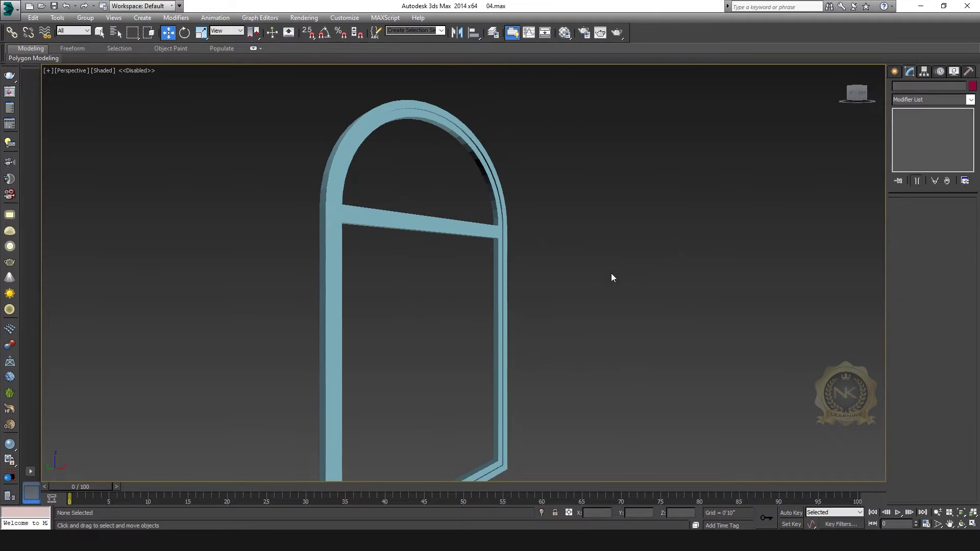
{"action": "left_click", "coordinate": [497, 240]}
{"action": "left_click", "coordinate": [860, 93]}
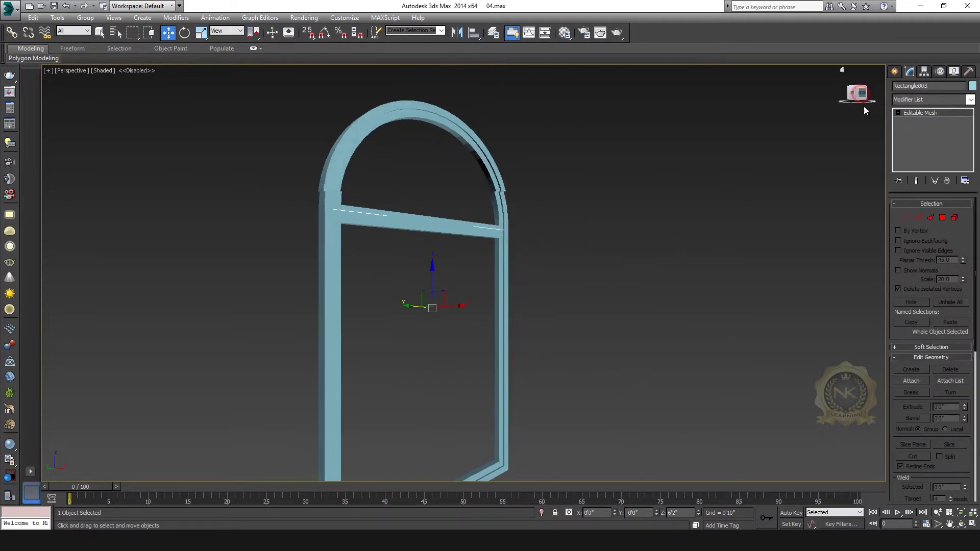
- Lower the eight top vertices of the lower frame slightly more to leave a fine gap below the half-round frame, and check the seam in Perspective
{"action": "key", "text": "alt+w"}
{"action": "right_click", "coordinate": [616, 153]}
{"action": "key", "text": "alt+w"}
{"action": "scroll", "coordinate": [616, 152], "scroll_direction": "down", "scroll_amount": 9}
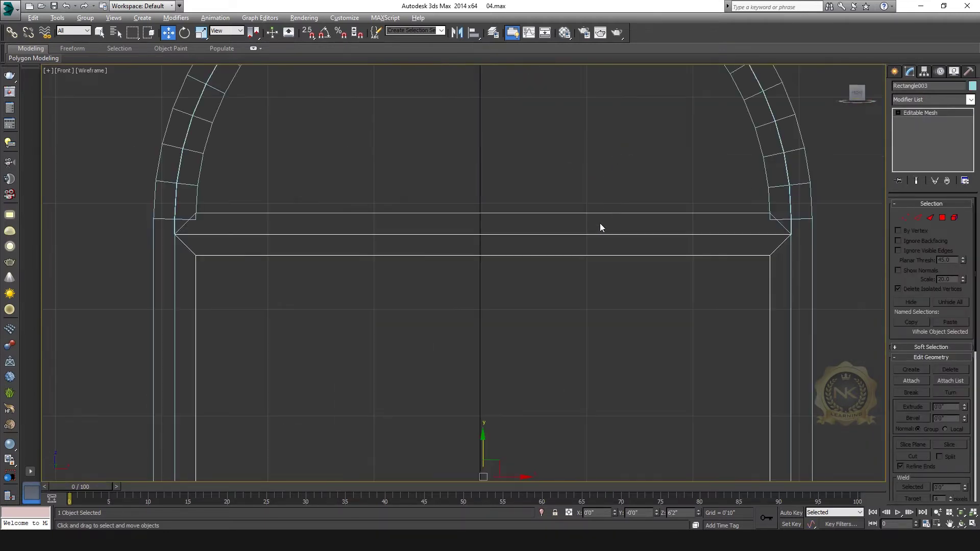
{"action": "left_click", "coordinate": [923, 112]}
{"action": "key", "text": "1"}
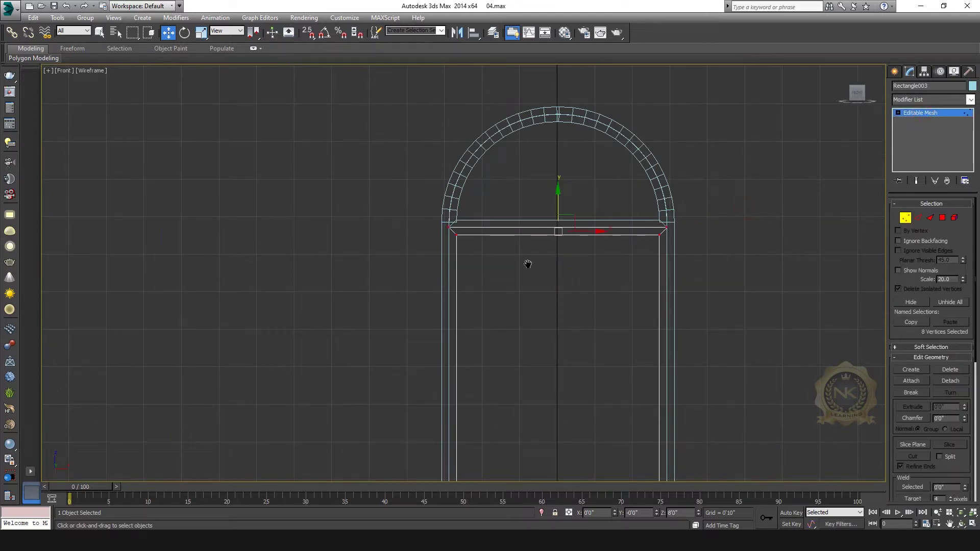
{"action": "middle_click_drag", "start_coordinate": [528, 264], "coordinate": [306, 242]}
{"action": "scroll", "coordinate": [338, 209], "scroll_direction": "up", "scroll_amount": 3}
{"action": "left_click_drag", "start_coordinate": [329, 174], "coordinate": [339, 176]}
{"action": "left_click", "coordinate": [927, 114]}
{"action": "key", "text": "alt+w"}
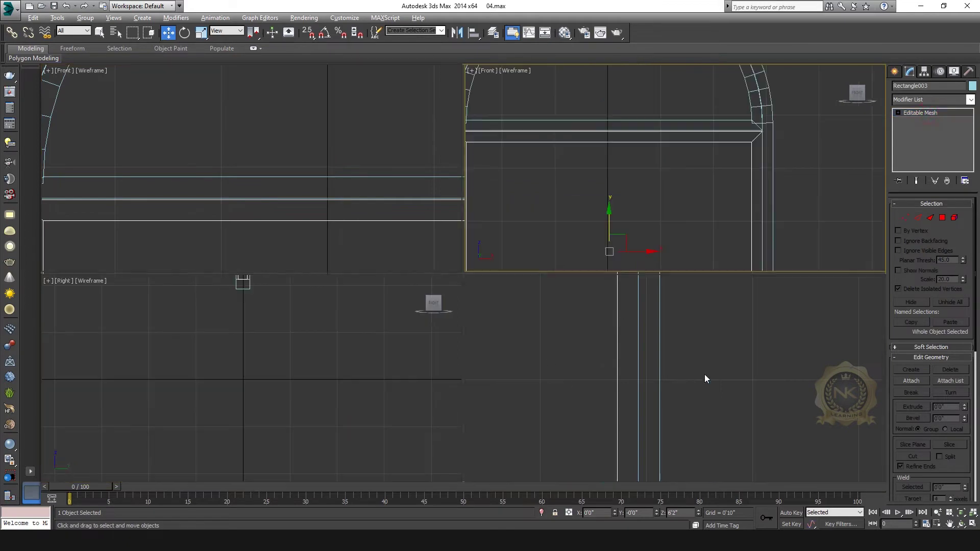
{"action": "right_click", "coordinate": [704, 375]}
{"action": "key", "text": "alt+w"}
{"action": "left_click", "coordinate": [708, 290]}
{"action": "middle_click_drag", "start_coordinate": [630, 287], "coordinate": [641, 259]}
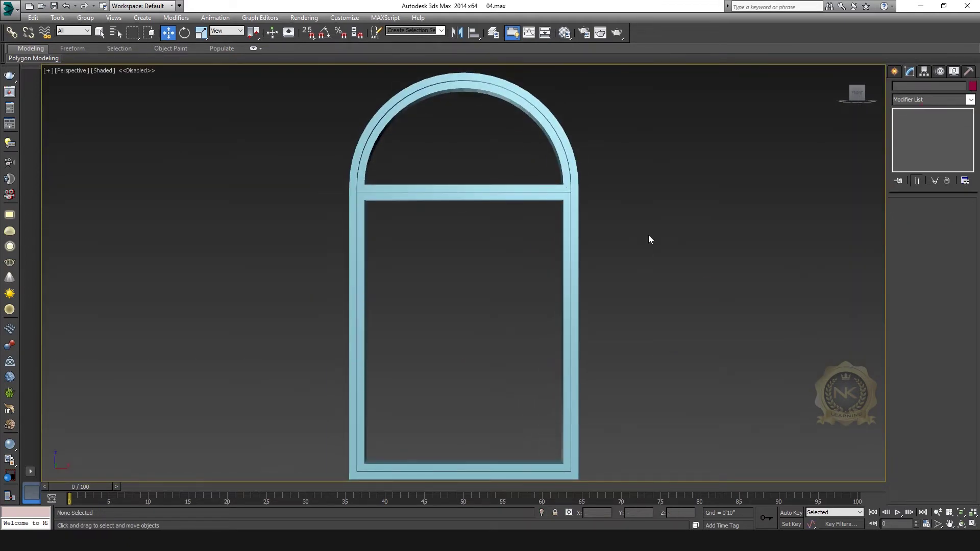
- Narrow the lower frame to the right half of the opening by moving its eight outer left vertices to the centre line
{"action": "key", "text": "alt+w"}
{"action": "right_click", "coordinate": [728, 187]}
{"action": "key", "text": "alt+w"}
{"action": "scroll", "coordinate": [564, 257], "scroll_direction": "down", "scroll_amount": 3}
{"action": "middle_click_drag", "start_coordinate": [537, 250], "coordinate": [543, 232]}
{"action": "scroll", "coordinate": [544, 265], "scroll_direction": "down", "scroll_amount": 2}
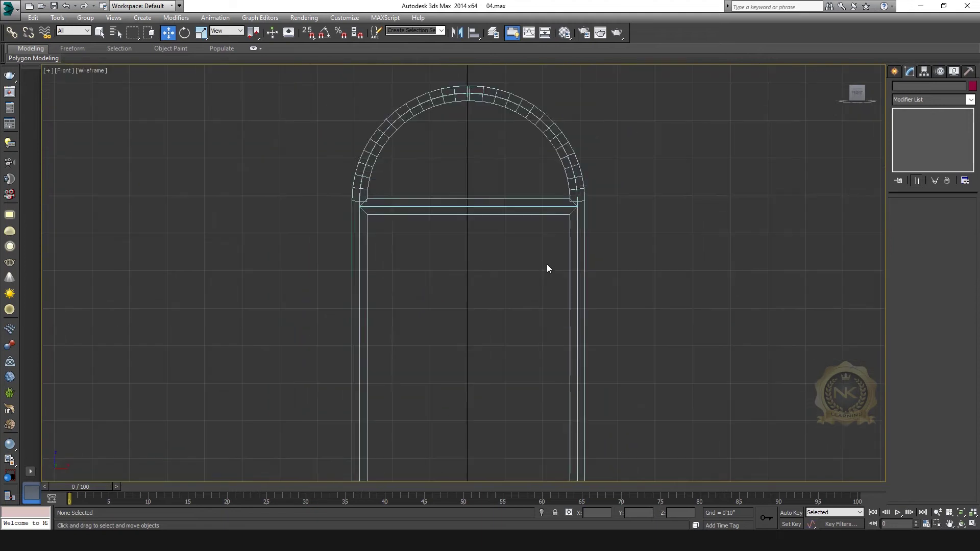
{"action": "left_click", "coordinate": [487, 213]}
{"action": "middle_click_drag", "start_coordinate": [687, 310], "coordinate": [648, 289]}
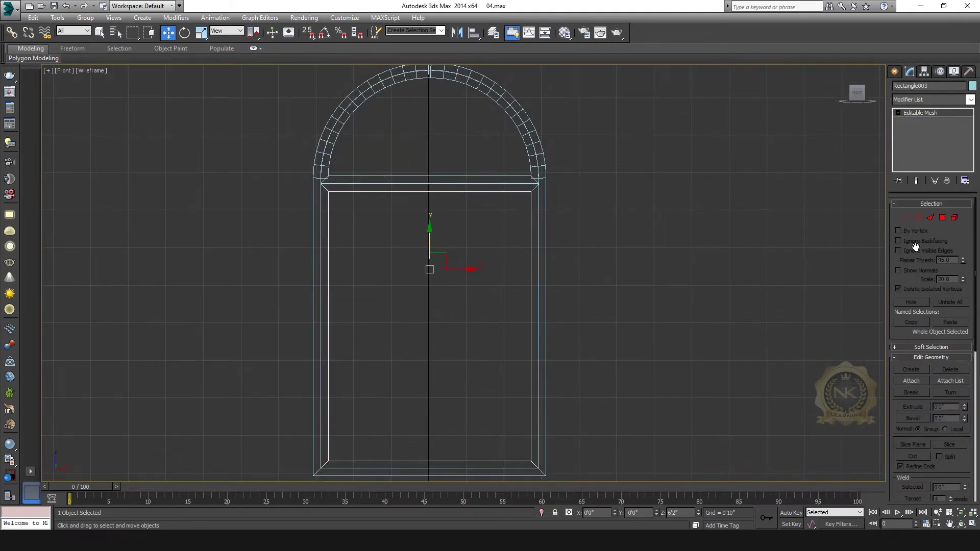
{"action": "middle_click_drag", "start_coordinate": [862, 120], "coordinate": [860, 92]}
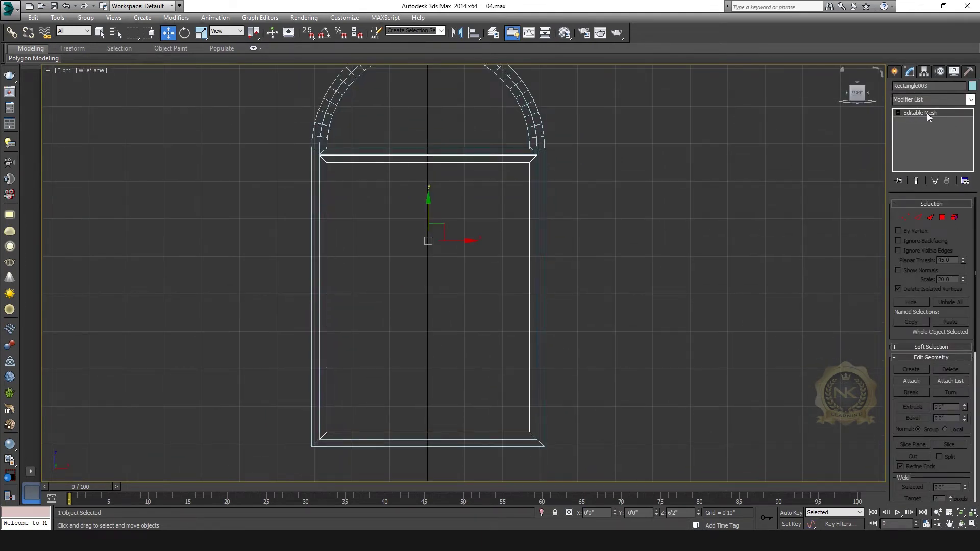
{"action": "left_click", "coordinate": [927, 112]}
{"action": "key", "text": "1"}
{"action": "left_click_drag", "start_coordinate": [278, 126], "coordinate": [386, 461]}
{"action": "left_click_drag", "start_coordinate": [360, 297], "coordinate": [470, 293]}
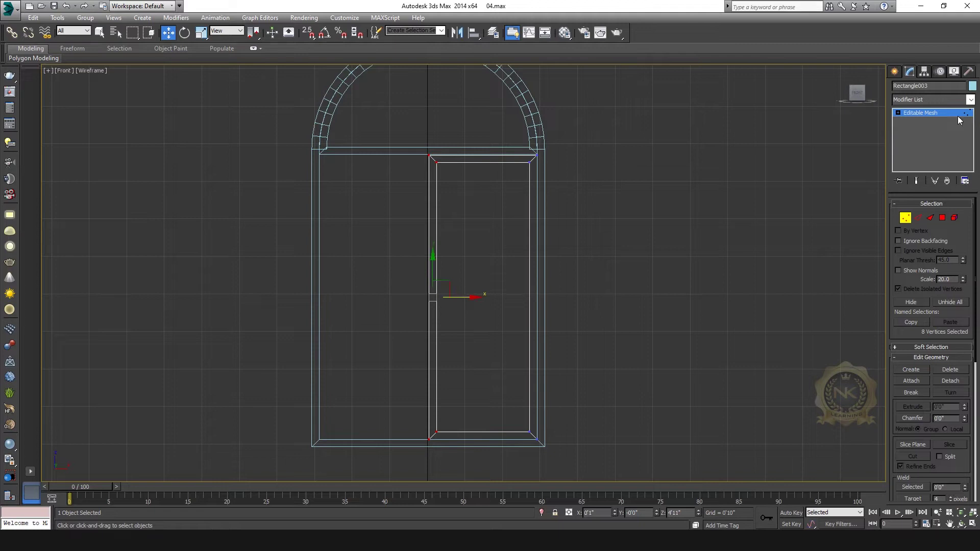
- Copy the right leaf frame into the left half of the opening and check both leaves in the shaded Perspective view
{"action": "left_click", "coordinate": [926, 114]}
{"action": "left_click_drag", "start_coordinate": [459, 244], "coordinate": [350, 245], "text": "shift"}
{"action": "left_click", "coordinate": [489, 312]}
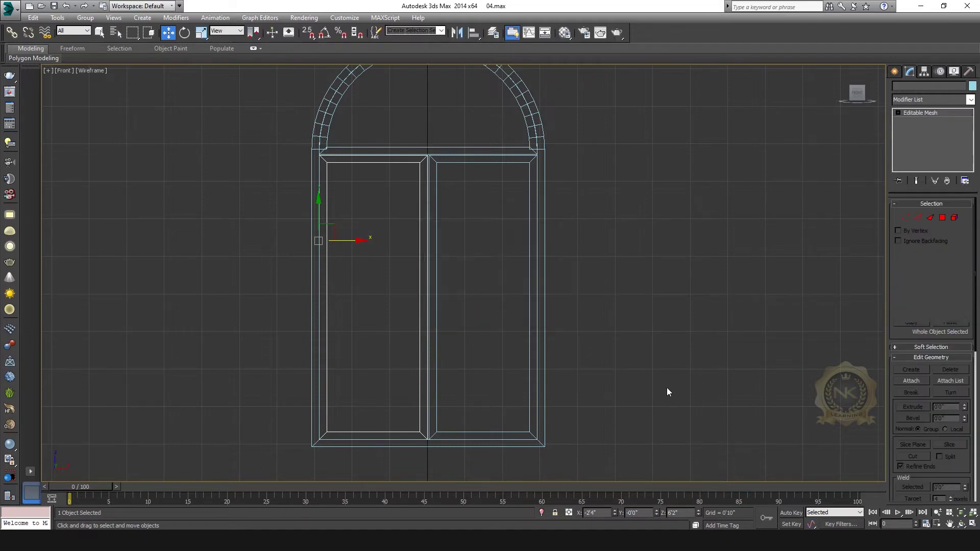
{"action": "key", "text": "p"}
{"action": "key", "text": "F3"}
{"action": "left_click", "coordinate": [696, 278]}
{"action": "middle_click_drag", "start_coordinate": [543, 234], "coordinate": [555, 247]}
{"action": "scroll", "coordinate": [555, 247], "scroll_direction": "up", "scroll_amount": 3}
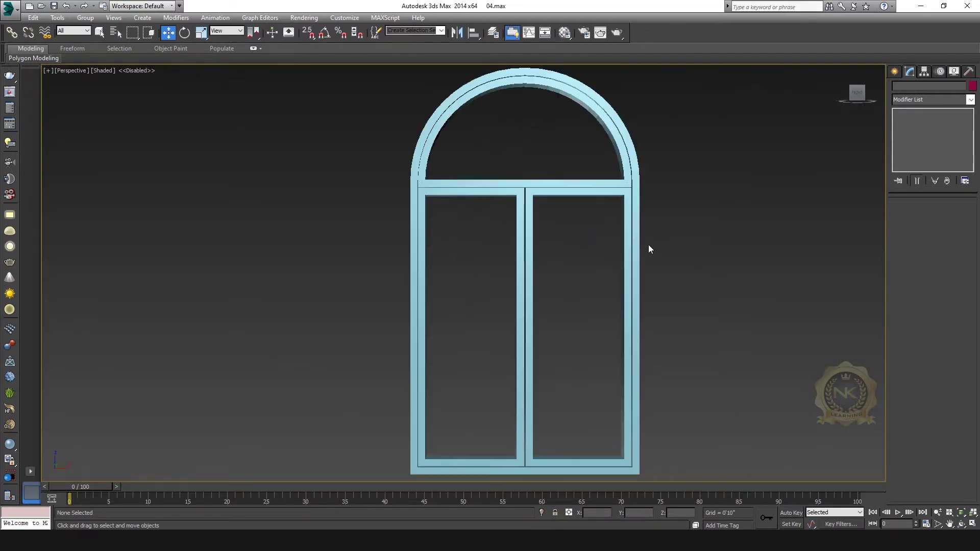
- Move the left leaf's eight vertices at the centre line slightly right to close the gap between the leaves
{"action": "key", "text": "alt+w"}
{"action": "left_click", "coordinate": [574, 100]}
{"action": "key", "text": "alt+w"}
{"action": "left_click", "coordinate": [419, 165]}
{"action": "left_click", "coordinate": [923, 113]}
{"action": "key", "text": "1"}
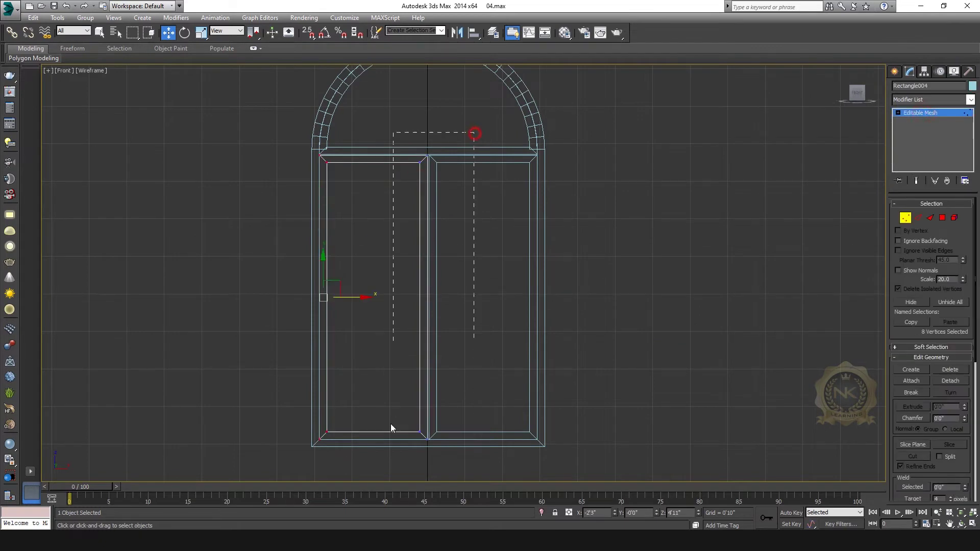
{"action": "scroll", "coordinate": [504, 302], "scroll_direction": "up", "scroll_amount": 10}
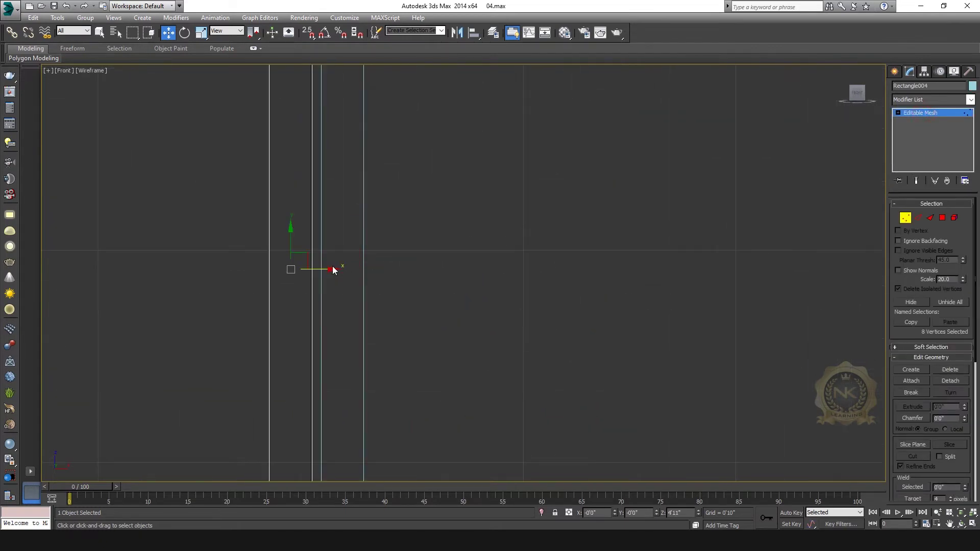
{"action": "left_click_drag", "start_coordinate": [326, 268], "coordinate": [348, 267]}
{"action": "left_click", "coordinate": [926, 113]}
- Adjust the right leaf's eight centre vertices slightly left towards the other leaf, and check the meeting seam in Perspective
{"action": "scroll", "coordinate": [464, 238], "scroll_direction": "down", "scroll_amount": 6}
{"action": "left_click", "coordinate": [916, 114]}
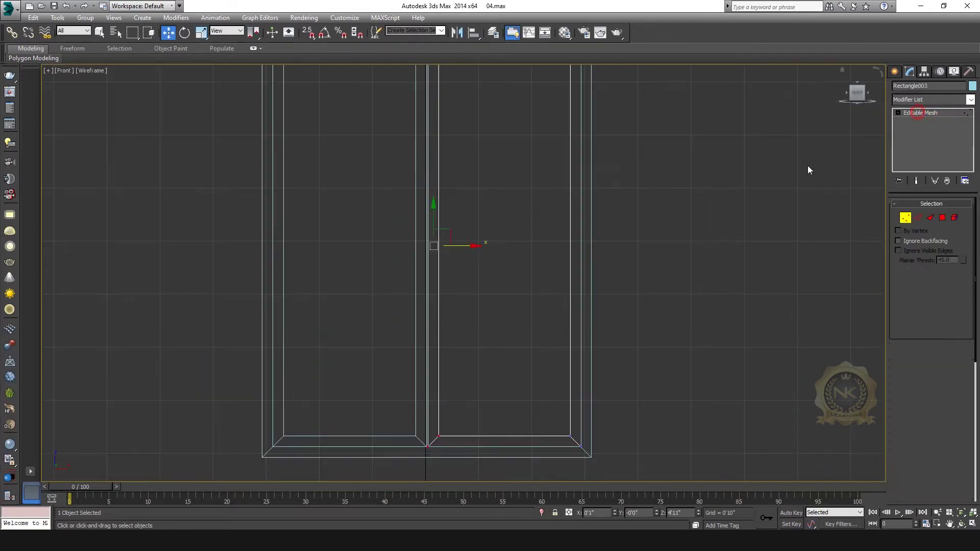
{"action": "scroll", "coordinate": [575, 253], "scroll_direction": "down", "scroll_amount": 3}
{"action": "scroll", "coordinate": [480, 397], "scroll_direction": "up", "scroll_amount": 8}
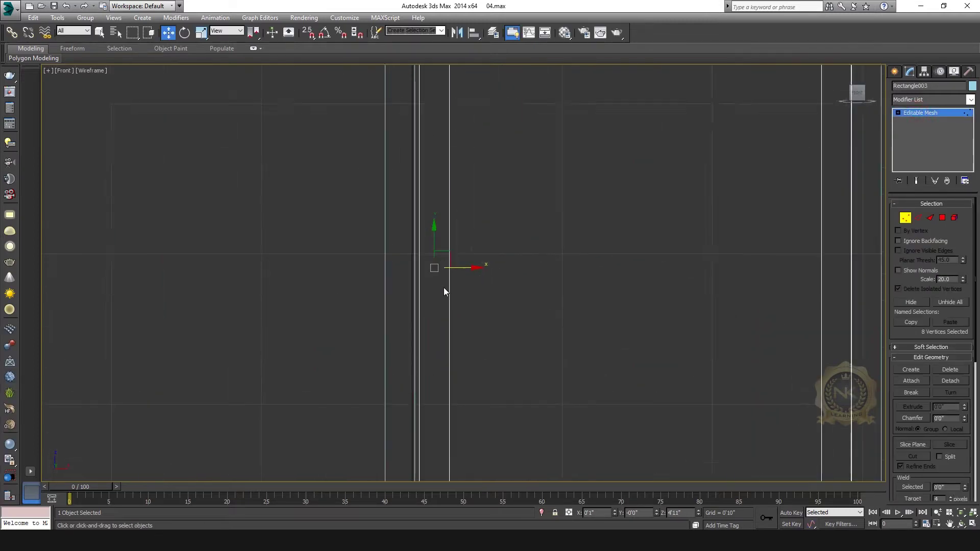
{"action": "left_click_drag", "start_coordinate": [452, 252], "coordinate": [450, 252]}
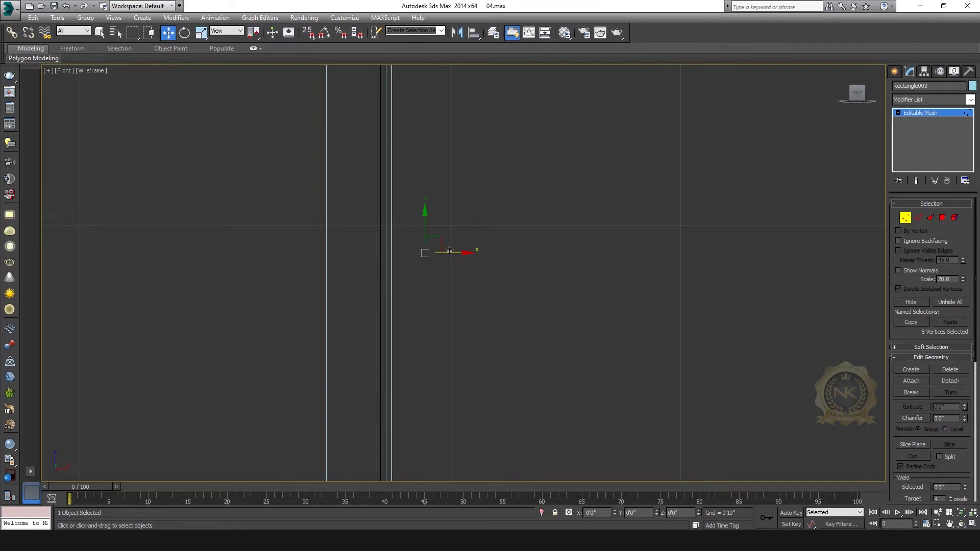
{"action": "left_click", "coordinate": [932, 113]}
{"action": "key", "text": "alt+w"}
{"action": "left_click", "coordinate": [642, 394]}
{"action": "key", "text": "alt+w"}
{"action": "scroll", "coordinate": [711, 305], "scroll_direction": "up", "scroll_amount": 1}
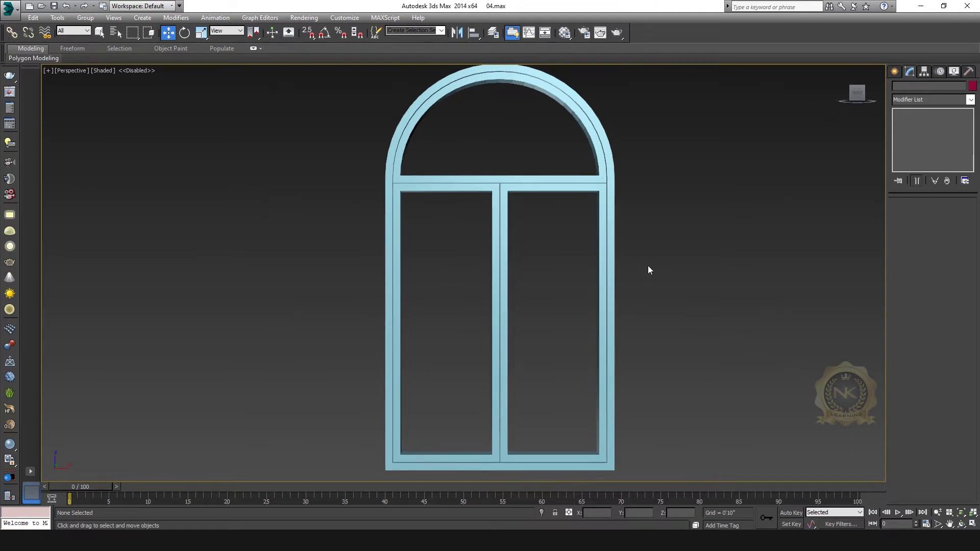
- Create a thin vertical box about 5'11" long and 0'1" wide inside the left leaf in the Front view
{"action": "key", "text": "alt+w"}
{"action": "left_click", "coordinate": [699, 124]}
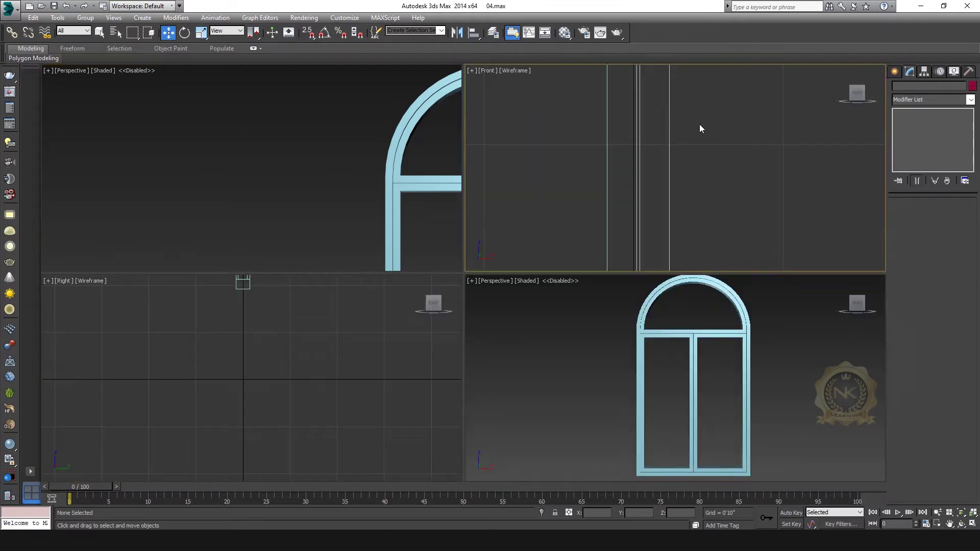
{"action": "key", "text": "alt+w"}
{"action": "scroll", "coordinate": [509, 207], "scroll_direction": "down", "scroll_amount": 7}
{"action": "scroll", "coordinate": [534, 225], "scroll_direction": "up", "scroll_amount": 4}
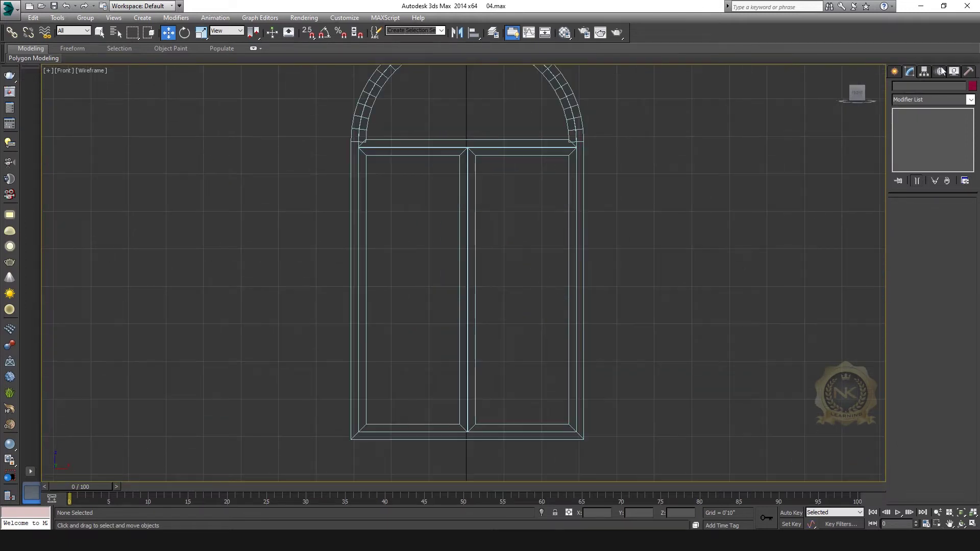
{"action": "left_click", "coordinate": [894, 71]}
{"action": "left_click", "coordinate": [914, 136]}
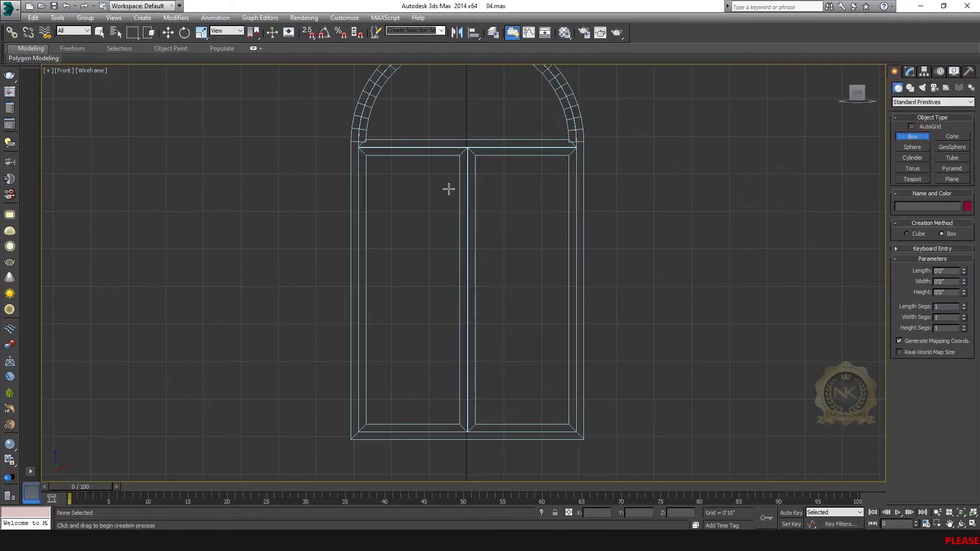
{"action": "left_click_drag", "start_coordinate": [411, 155], "coordinate": [416, 423]}
{"action": "left_click", "coordinate": [417, 423]}
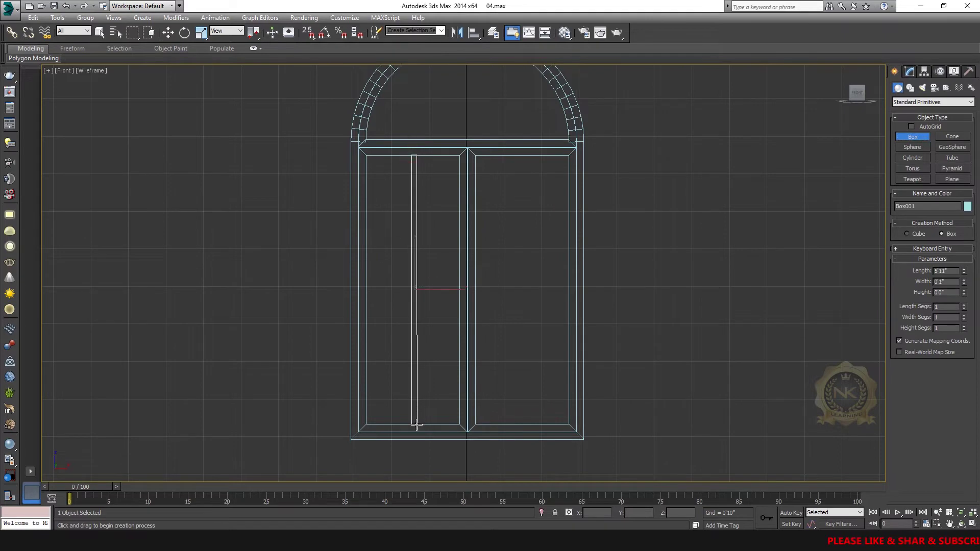
- Set the box's width to 0'1" and its height to 0'2"
{"action": "double_click", "coordinate": [944, 281]}
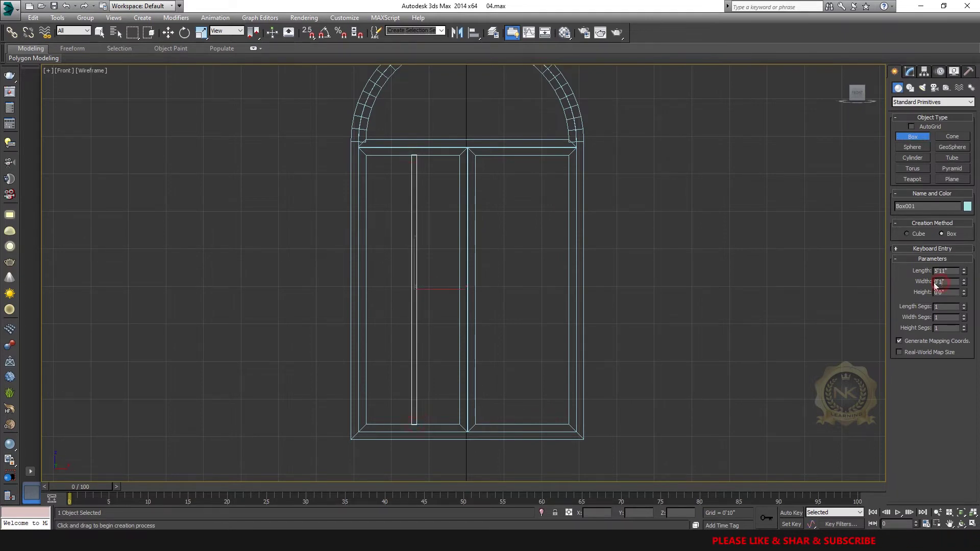
{"action": "double_click", "coordinate": [942, 293]}
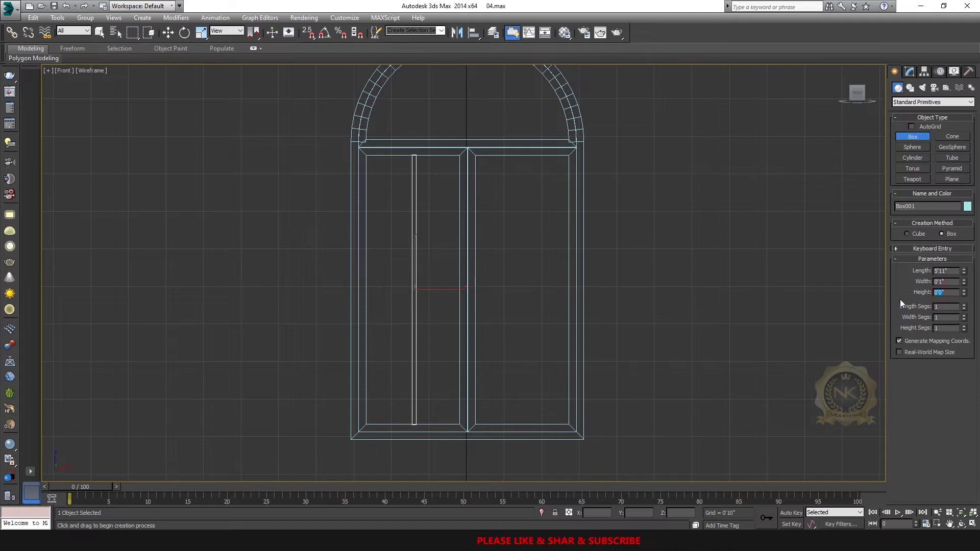
{"action": "type", "text": "2"}
{"action": "key", "text": "Return"}
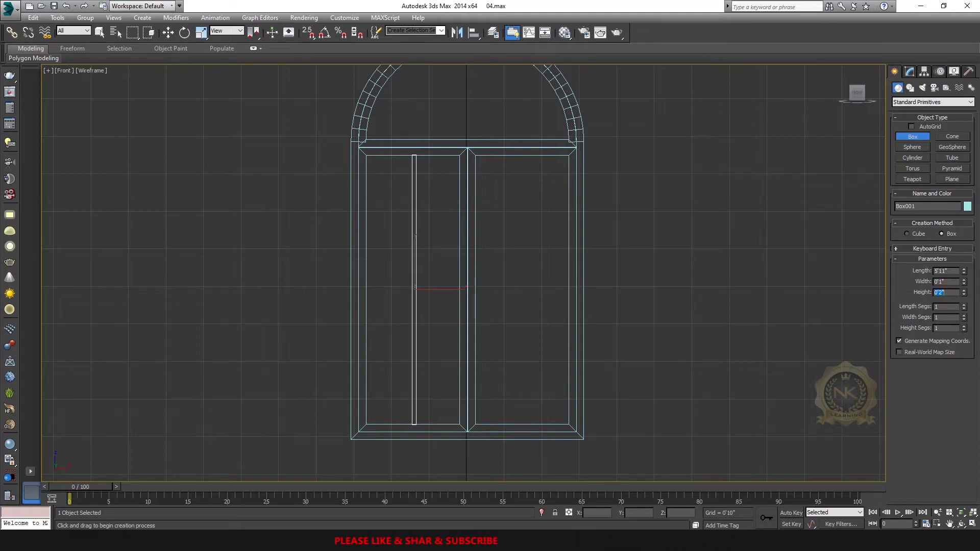
- Move the box back in the Top view to line up with the leaf frame's depth, and check it in Perspective
{"action": "left_click", "coordinate": [168, 33]}
{"action": "key", "text": "alt+w"}
{"action": "right_click", "coordinate": [322, 202]}
{"action": "key", "text": "alt+w"}
{"action": "scroll", "coordinate": [480, 255], "scroll_direction": "down", "scroll_amount": 8}
{"action": "scroll", "coordinate": [510, 258], "scroll_direction": "down", "scroll_amount": 2}
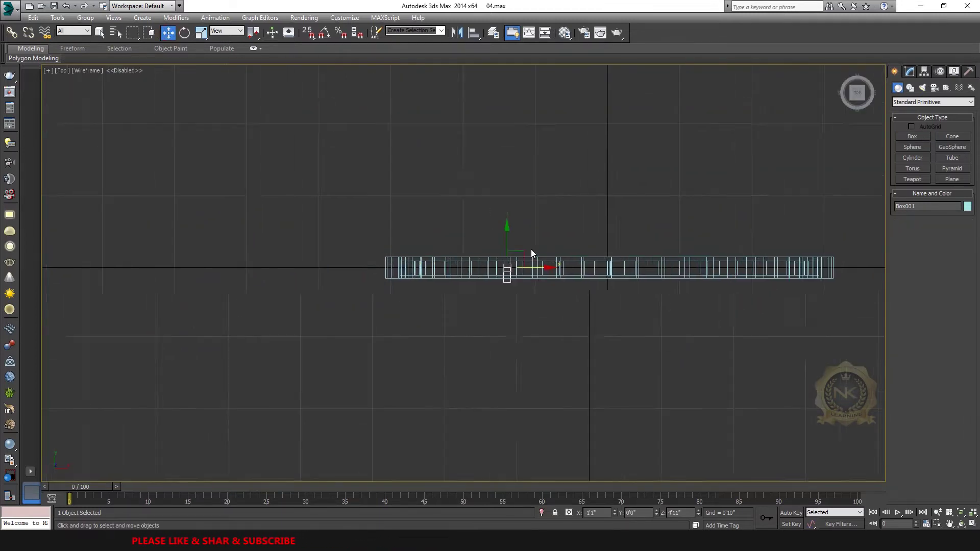
{"action": "scroll", "coordinate": [531, 253], "scroll_direction": "up", "scroll_amount": 6}
{"action": "left_click_drag", "start_coordinate": [387, 289], "coordinate": [387, 283]}
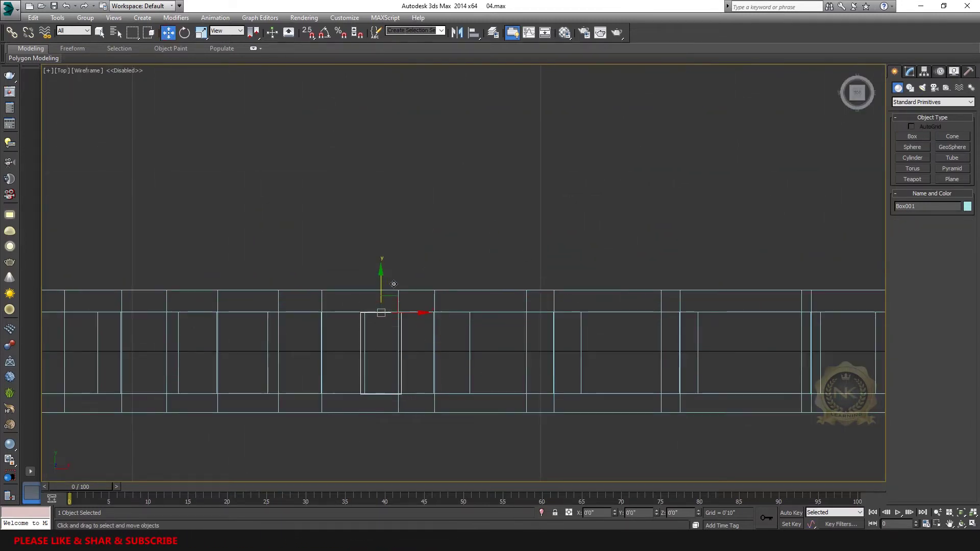
{"action": "key", "text": "alt+w"}
{"action": "right_click", "coordinate": [721, 356]}
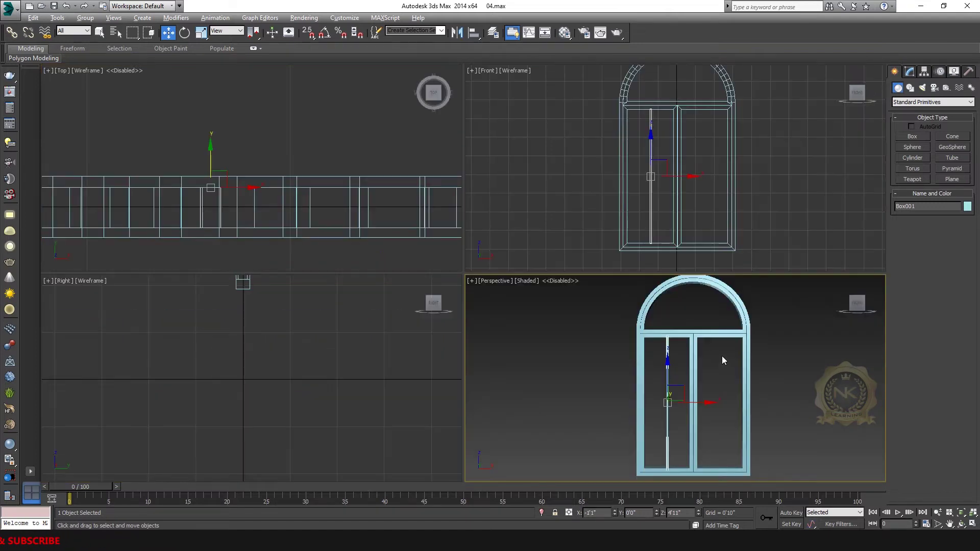
{"action": "key", "text": "alt+w"}
- Copy the left leaf's vertical bar slightly to the left of the original in the Front view
{"action": "key", "text": "alt+w"}
{"action": "right_click", "coordinate": [708, 140]}
{"action": "key", "text": "alt+w"}
{"action": "left_click", "coordinate": [522, 270]}
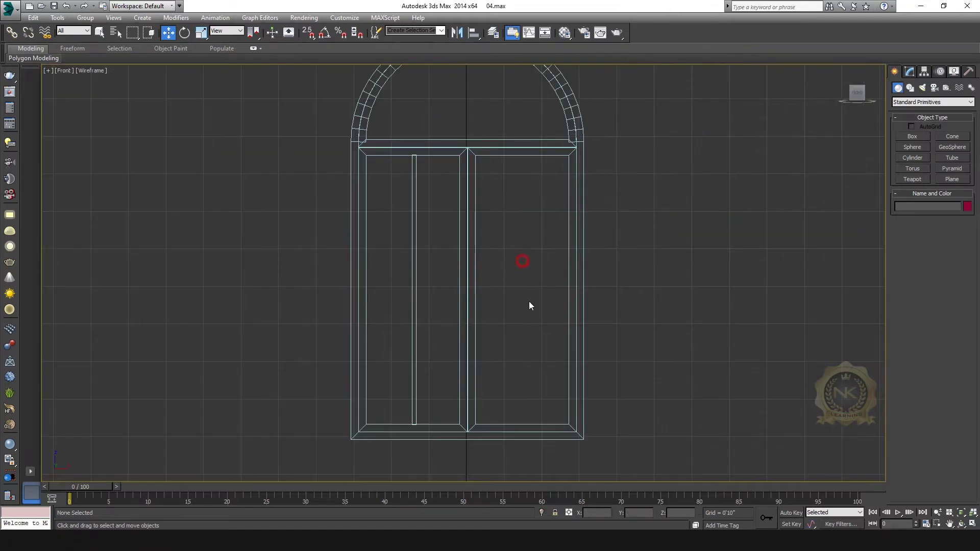
{"action": "middle_click_drag", "start_coordinate": [458, 279], "coordinate": [483, 275]}
{"action": "left_click_drag", "start_coordinate": [440, 270], "coordinate": [440, 270]}
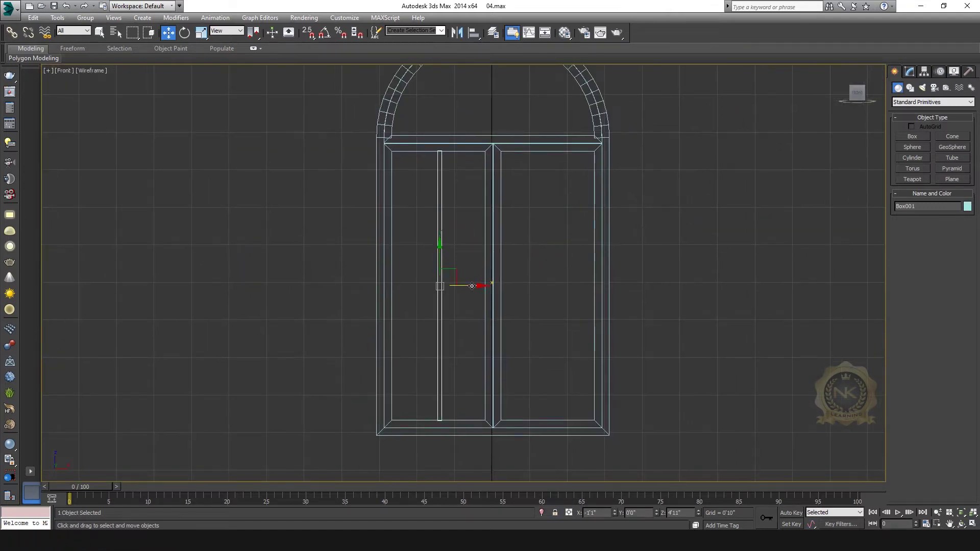
{"action": "left_click_drag", "start_coordinate": [474, 284], "coordinate": [468, 284], "text": "shift"}
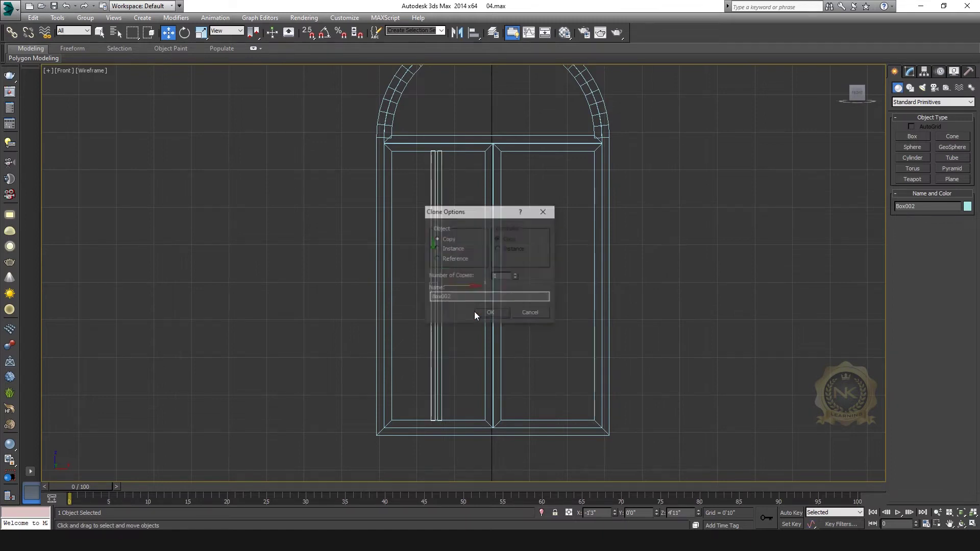
{"action": "left_click", "coordinate": [491, 314]}
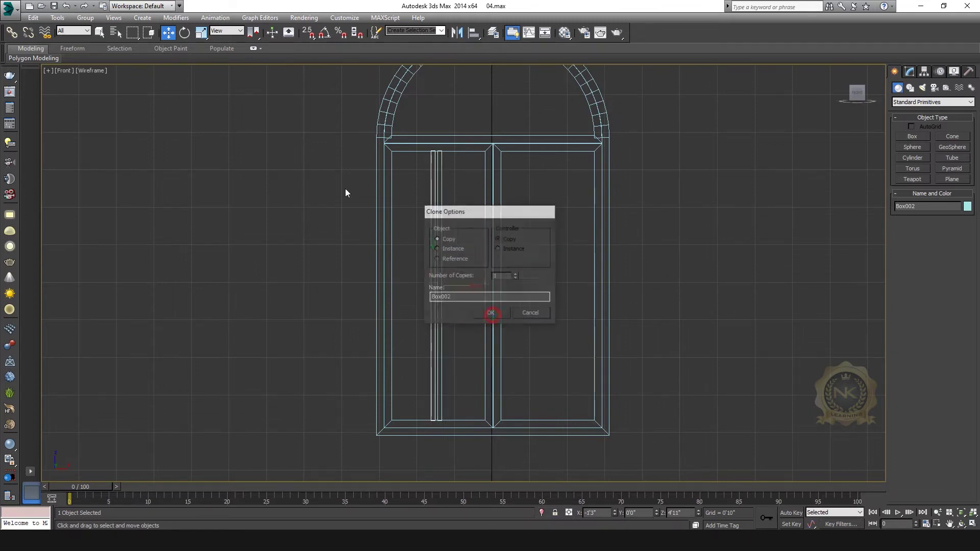
- Rotate the copied bar 90° about the screen Z axis to make it horizontal
{"action": "right_click", "coordinate": [184, 33]}
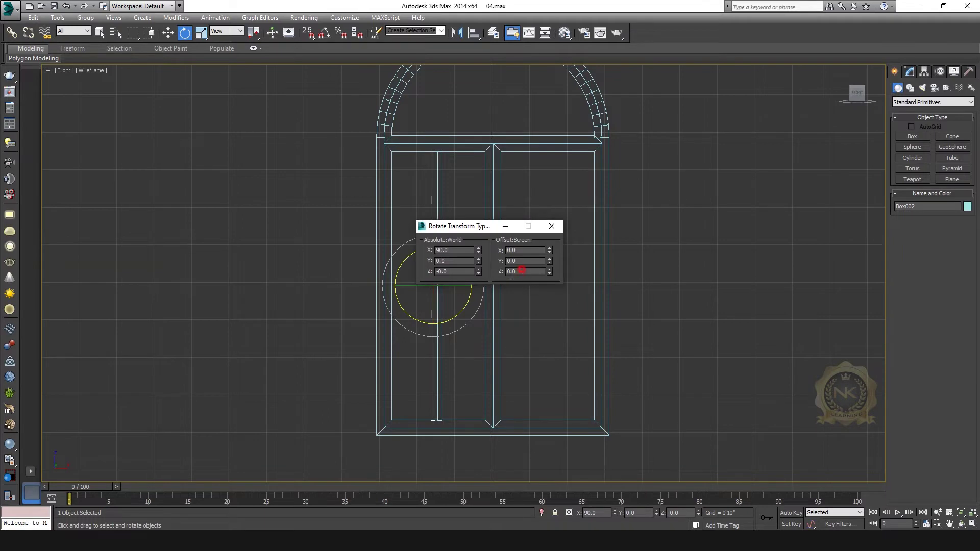
{"action": "type", "text": "90"}
{"action": "key", "text": "Return"}
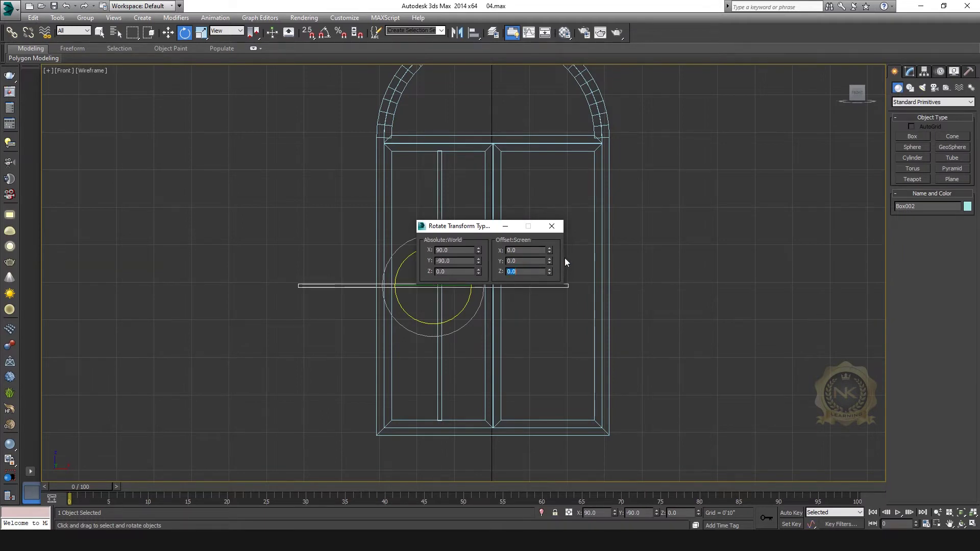
{"action": "left_click", "coordinate": [552, 226]}
- Set the horizontal bar's length to 2'1" and line it up between the left leaf's inner frame edges
{"action": "left_click", "coordinate": [909, 71]}
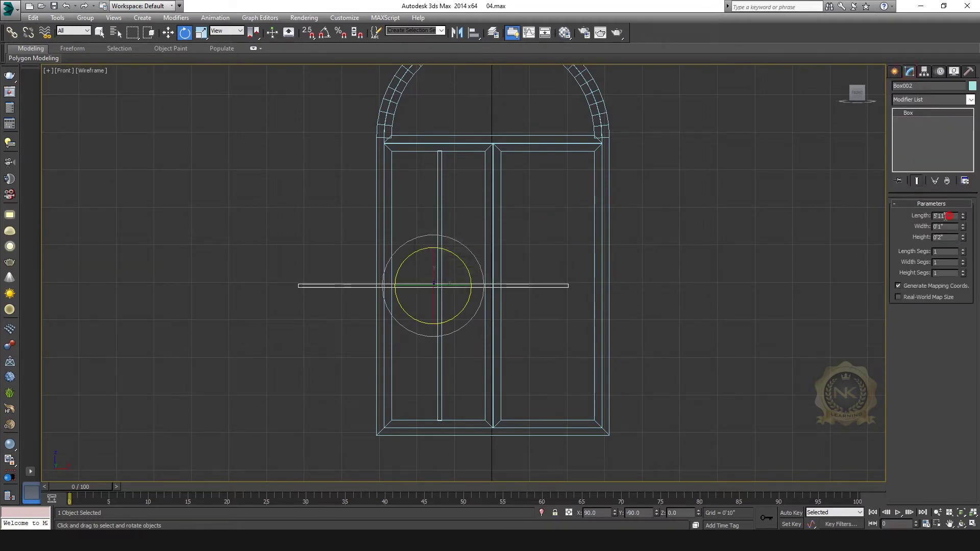
{"action": "type", "text": "2"}
{"action": "key", "text": "Return"}
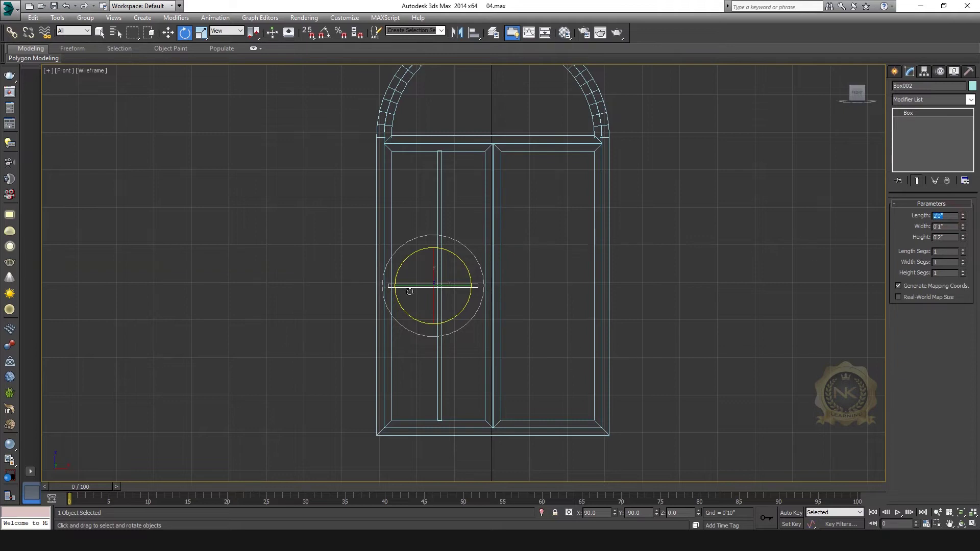
{"action": "scroll", "coordinate": [452, 280], "scroll_direction": "up", "scroll_amount": 3}
{"action": "key", "text": "w"}
{"action": "left_click_drag", "start_coordinate": [495, 287], "coordinate": [506, 285]}
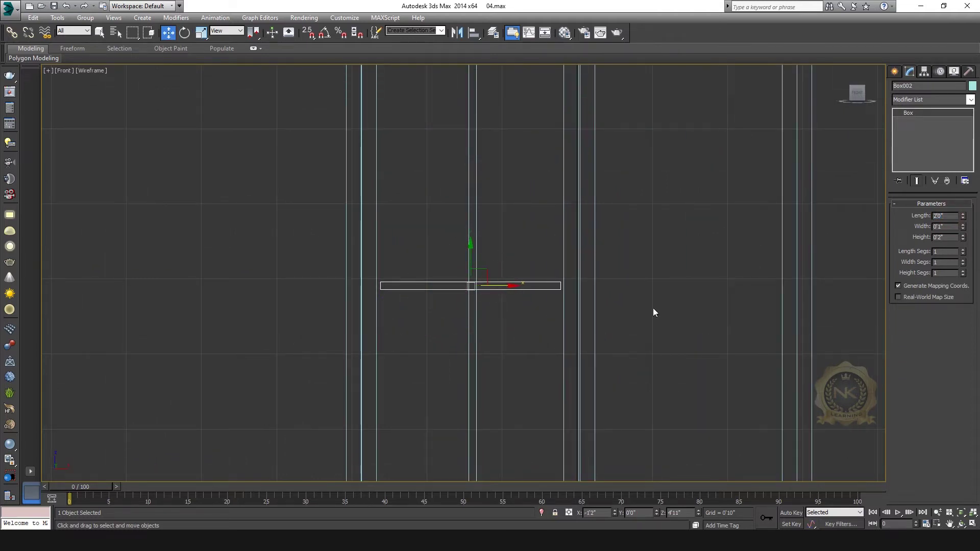
{"action": "left_click", "coordinate": [964, 216]}
{"action": "left_click_drag", "start_coordinate": [510, 286], "coordinate": [505, 284]}
{"action": "scroll", "coordinate": [531, 286], "scroll_direction": "up", "scroll_amount": 3}
- Convert the horizontal bar to an Editable Mesh and move its four right-end vertices to meet the leaf frame's inner edge
{"action": "right_click", "coordinate": [539, 265]}
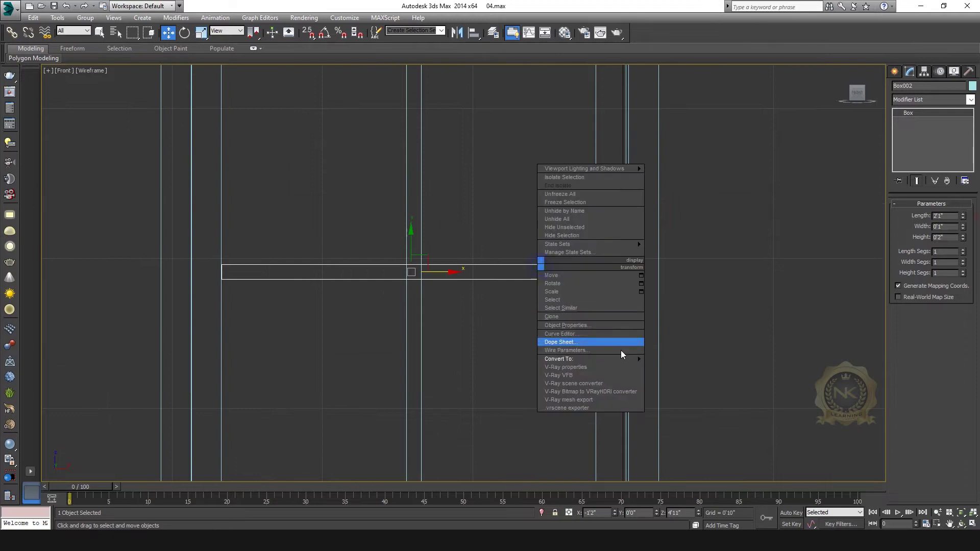
{"action": "left_click", "coordinate": [662, 360]}
{"action": "key", "text": "1"}
{"action": "left_click_drag", "start_coordinate": [649, 212], "coordinate": [575, 324]}
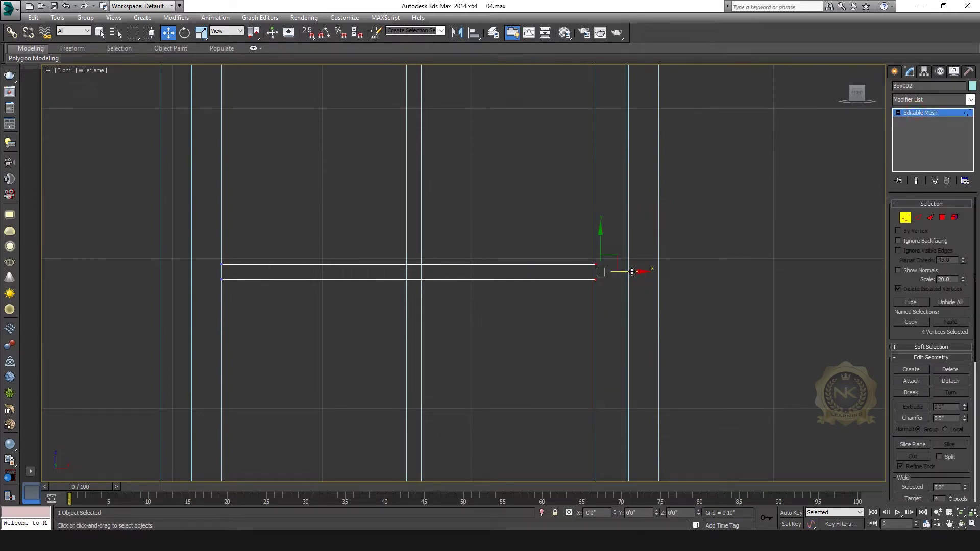
{"action": "left_click", "coordinate": [926, 111]}
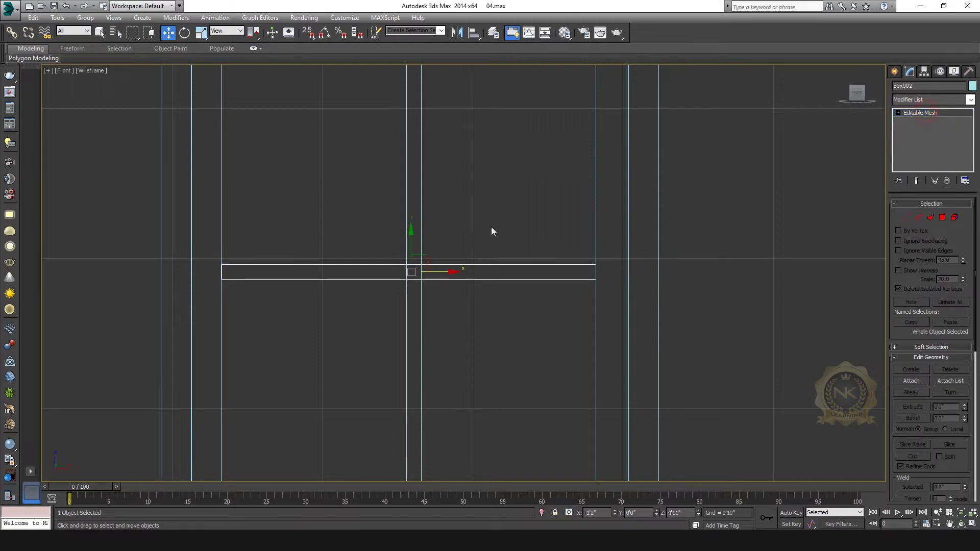
- Move the horizontal bar up into the upper part of the left leaf
{"action": "left_click_drag", "start_coordinate": [369, 184], "coordinate": [483, 305]}
{"action": "scroll", "coordinate": [504, 265], "scroll_direction": "down", "scroll_amount": 5}
{"action": "left_click", "coordinate": [569, 297]}
{"action": "left_click_drag", "start_coordinate": [491, 259], "coordinate": [490, 273]}
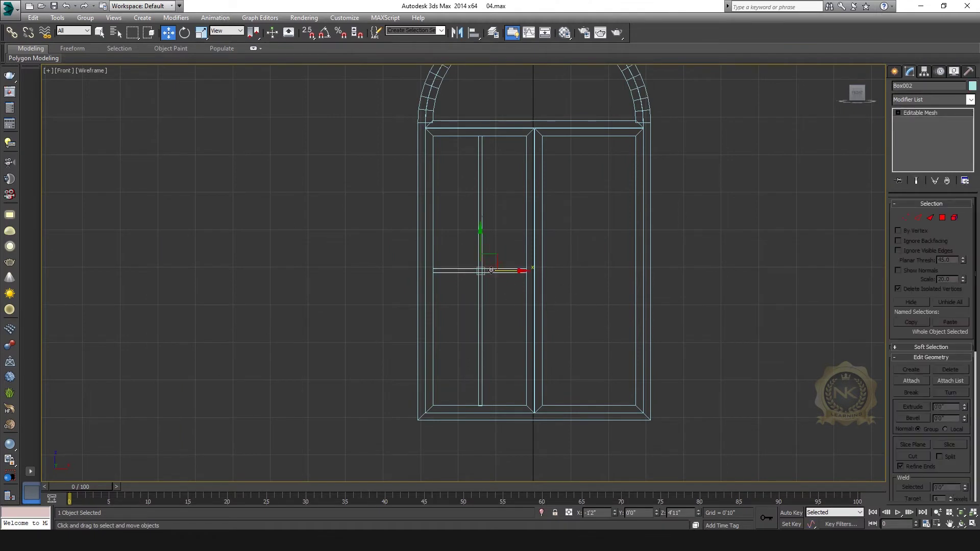
{"action": "mouse_move", "coordinate": [480, 235]}
{"action": "left_mouse_down"}
{"action": "mouse_move", "coordinate": [481, 156]}
{"action": "mouse_move", "coordinate": [487, 220]}
{"action": "left_mouse_up"}
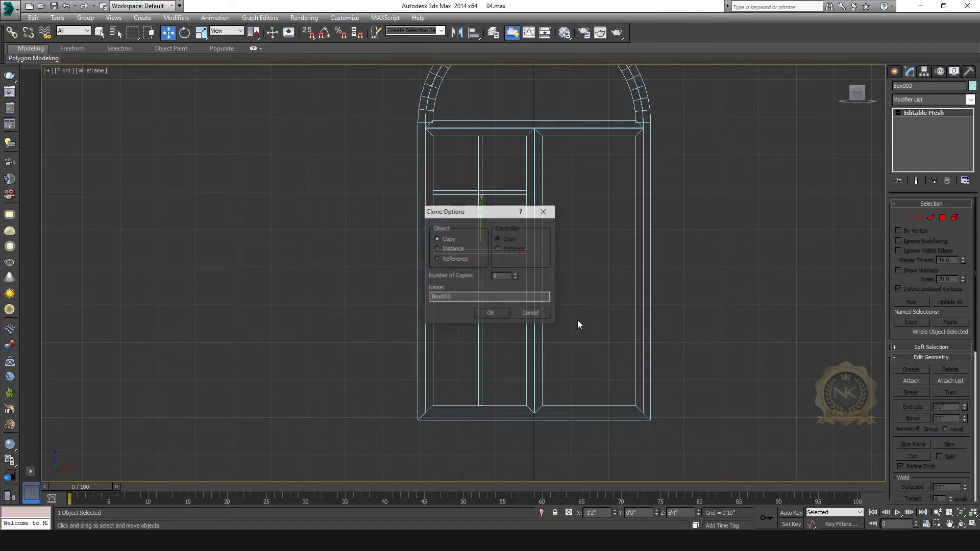
{"action": "left_click", "coordinate": [532, 312]}
- Make three evenly spaced copies of the horizontal bar down the left leaf, and shift all four horizontal bars slightly up
{"action": "left_click_drag", "start_coordinate": [480, 162], "coordinate": [491, 219], "text": "shift"}
{"action": "left_click", "coordinate": [515, 274]}
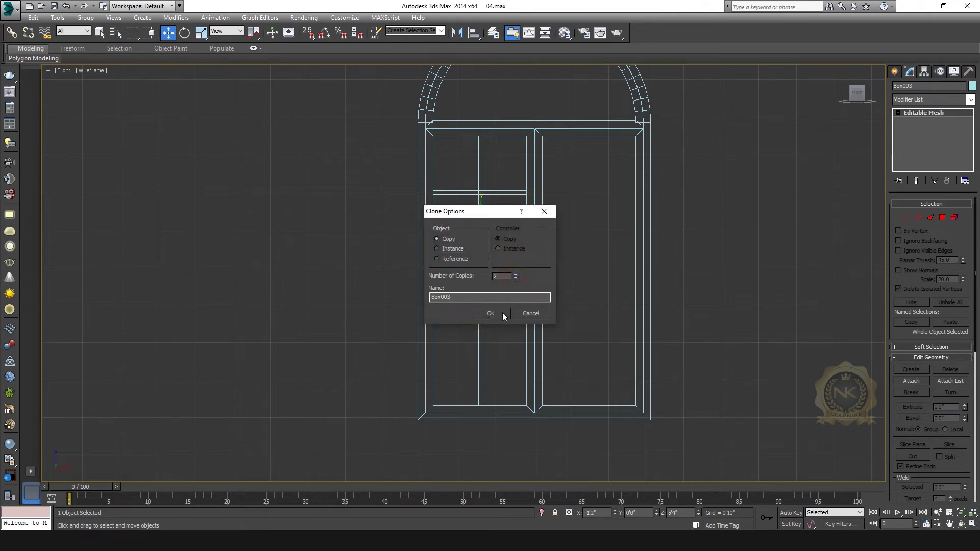
{"action": "left_click", "coordinate": [515, 274]}
{"action": "left_click", "coordinate": [491, 313]}
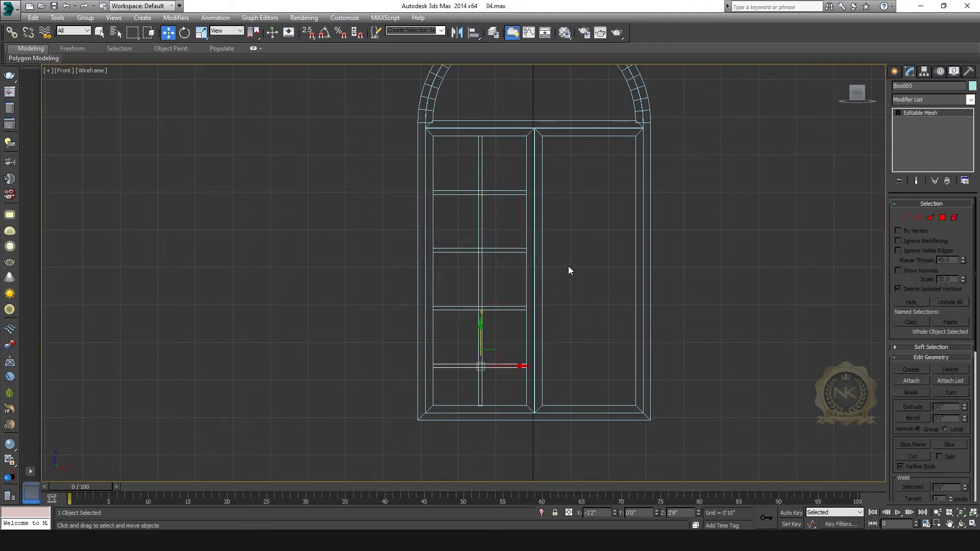
{"action": "left_click_drag", "start_coordinate": [492, 186], "coordinate": [492, 186]}
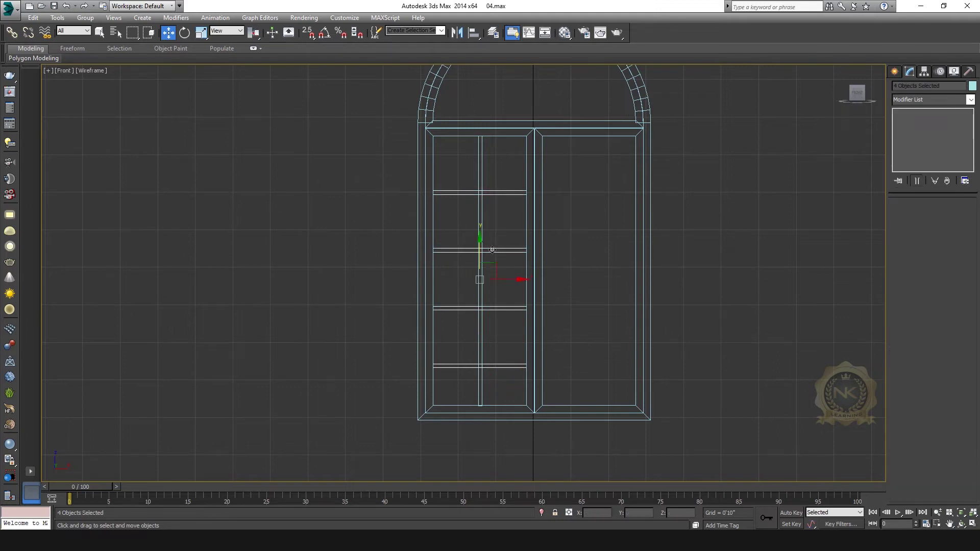
{"action": "left_click_drag", "start_coordinate": [480, 250], "coordinate": [482, 242]}
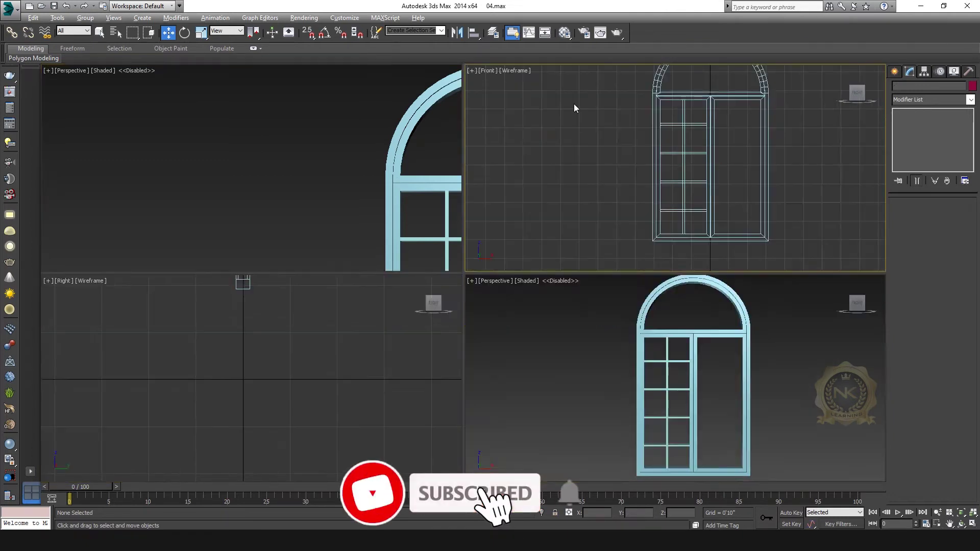
- Copy the left leaf's five bars across into the right leaf and check the grid in Perspective
{"action": "key", "text": "alt+w"}
{"action": "left_click_drag", "start_coordinate": [470, 164], "coordinate": [496, 365]}
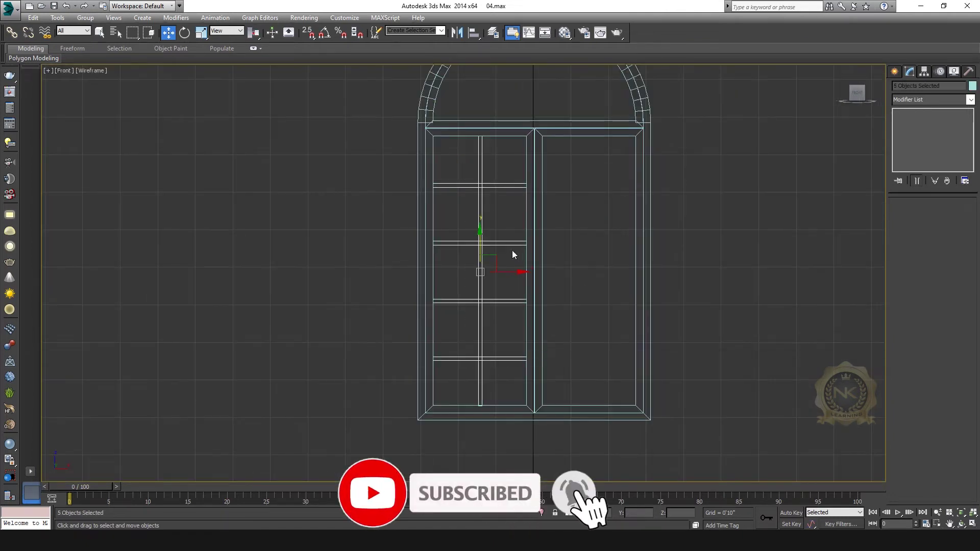
{"action": "left_click_drag", "start_coordinate": [510, 273], "coordinate": [619, 272], "text": "shift"}
{"action": "left_click", "coordinate": [498, 316]}
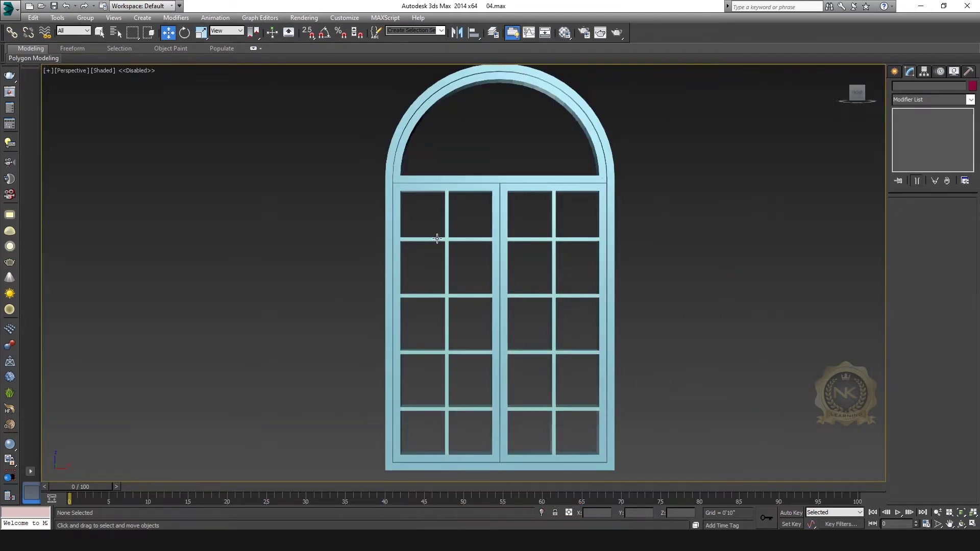
{"action": "key", "text": "alt+w"}
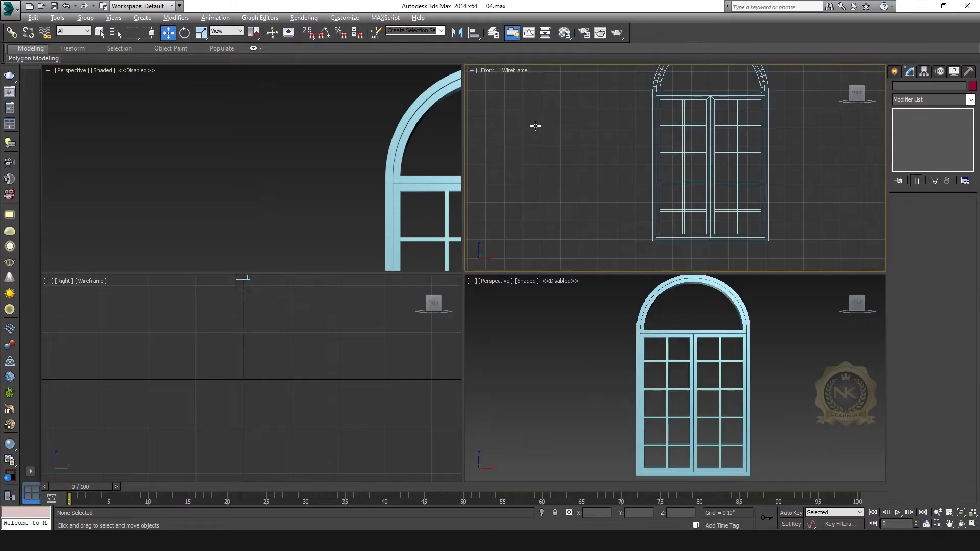
- Copy the right leaf's vertical bar up onto the centre of the half-round frame in the Front view
{"action": "left_click", "coordinate": [538, 126]}
{"action": "key", "text": "alt+w"}
{"action": "scroll", "coordinate": [520, 289], "scroll_direction": "up", "scroll_amount": 5}
{"action": "scroll", "coordinate": [521, 288], "scroll_direction": "down", "scroll_amount": 2}
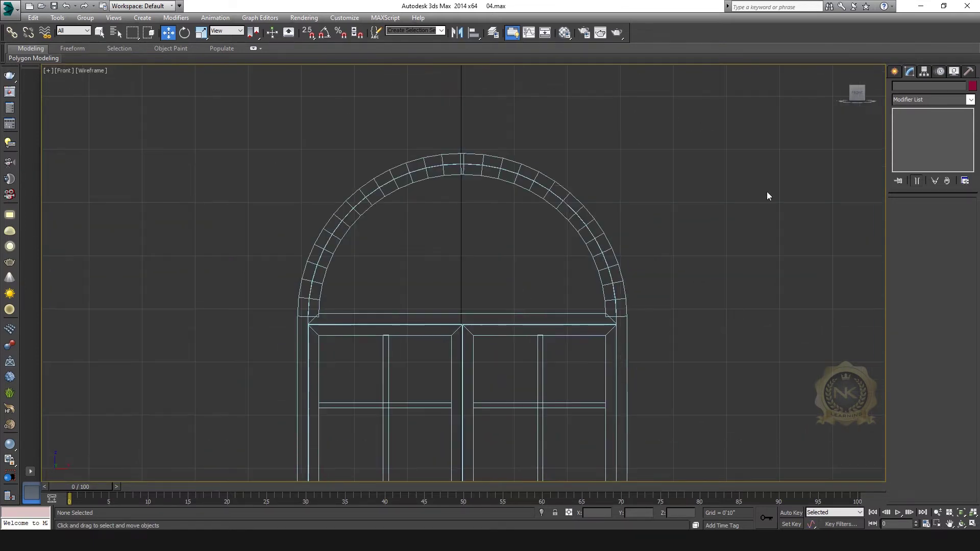
{"action": "left_click", "coordinate": [541, 357]}
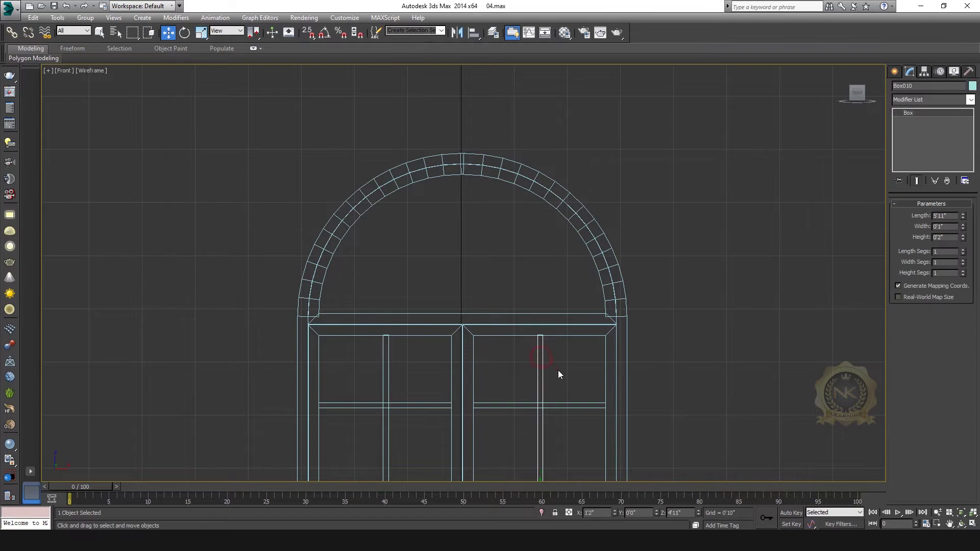
{"action": "scroll", "coordinate": [549, 369], "scroll_direction": "down", "scroll_amount": 2}
{"action": "left_click_drag", "start_coordinate": [555, 431], "coordinate": [517, 255]}
{"action": "key", "text": "ctrl+v"}
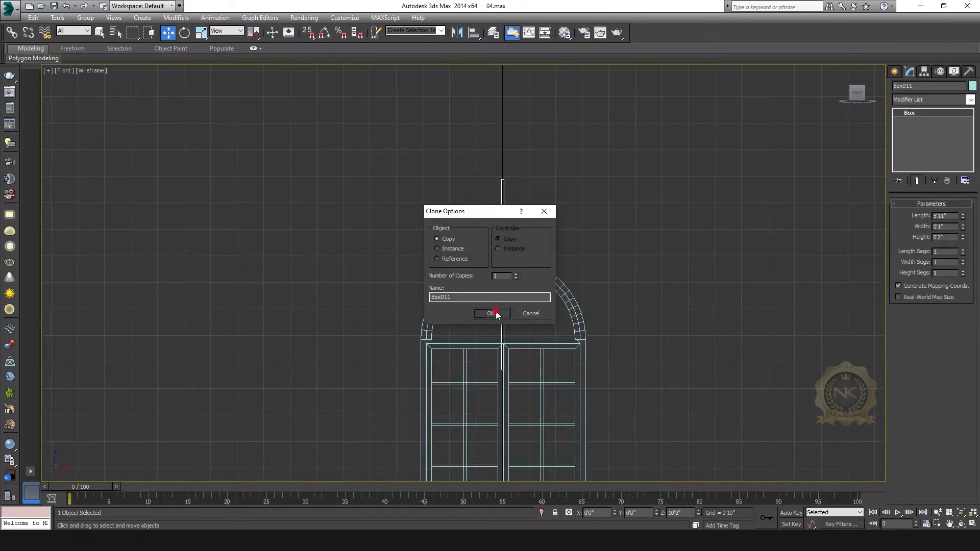
{"action": "left_click", "coordinate": [496, 312]}
- Shorten the copied bar to 2'6" and position it on the arch's centreline above the leaves
{"action": "scroll", "coordinate": [509, 288], "scroll_direction": "up", "scroll_amount": 4}
{"action": "left_click_drag", "start_coordinate": [436, 161], "coordinate": [438, 161]}
{"action": "scroll", "coordinate": [444, 214], "scroll_direction": "down", "scroll_amount": 5}
{"action": "scroll", "coordinate": [450, 237], "scroll_direction": "up", "scroll_amount": 4}
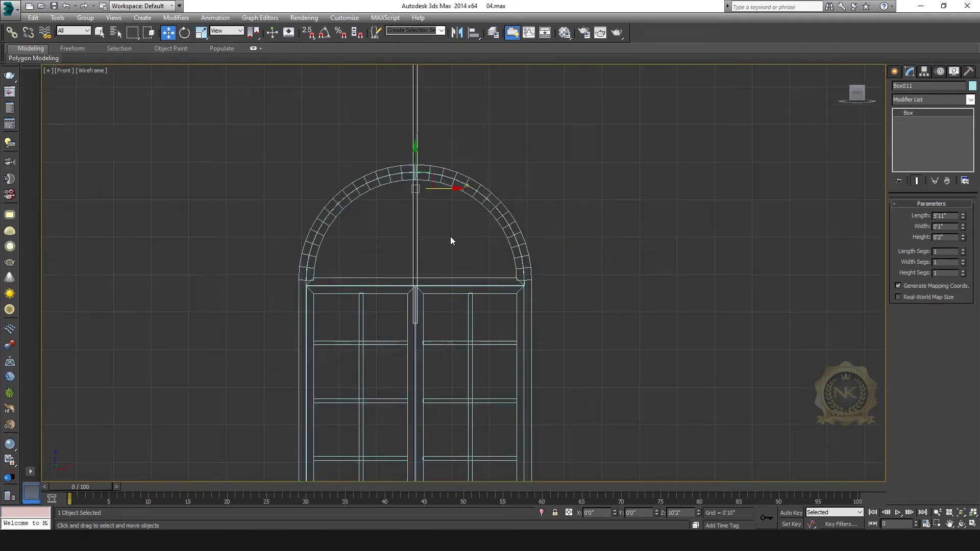
{"action": "left_click_drag", "start_coordinate": [964, 220], "coordinate": [959, 248]}
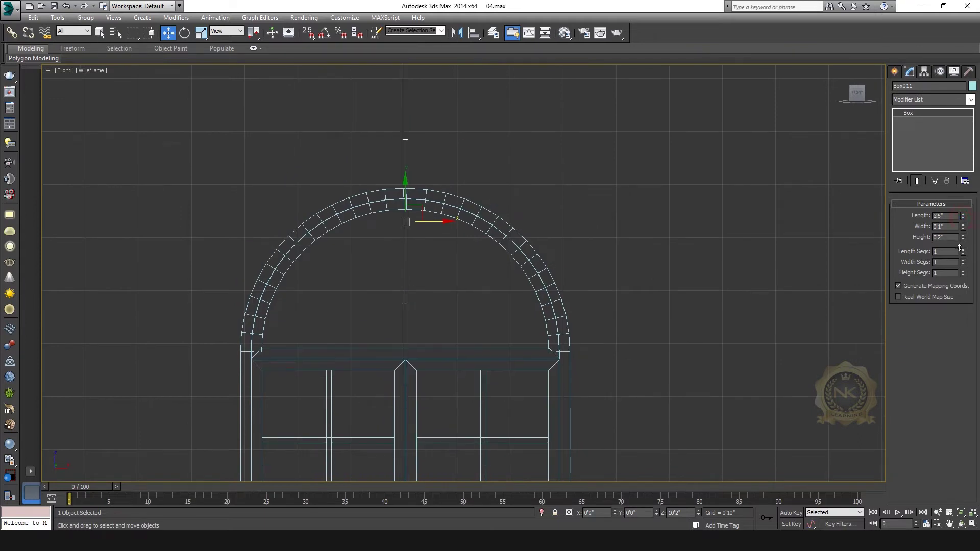
{"action": "left_click_drag", "start_coordinate": [408, 190], "coordinate": [411, 242]}
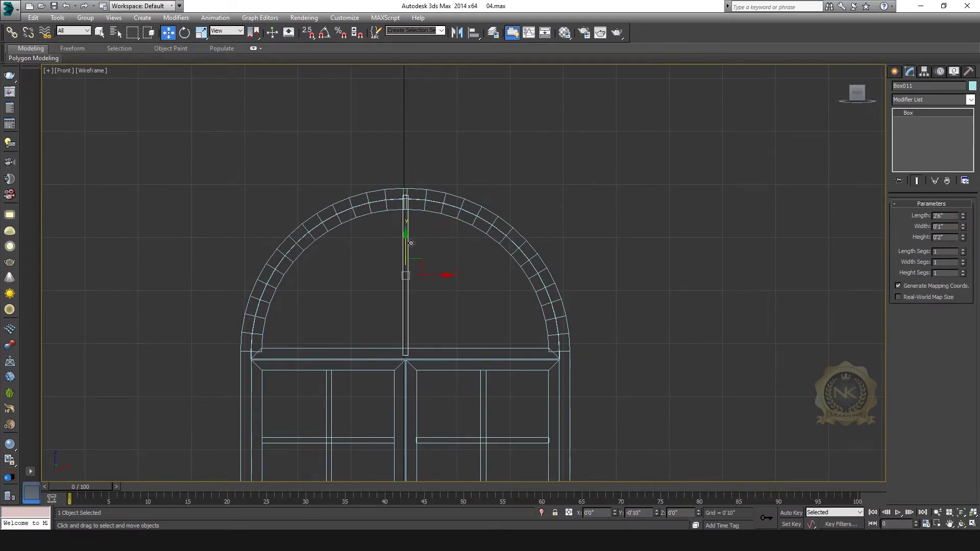
- Rotate the arch bar 45° about the screen Z axis
{"action": "right_click", "coordinate": [186, 34]}
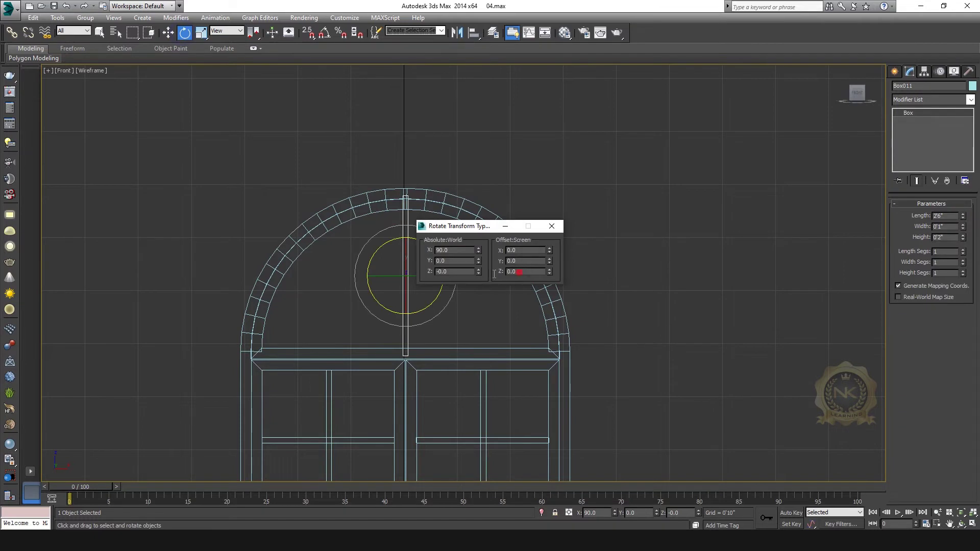
{"action": "type", "text": "45"}
{"action": "key", "text": "Return"}
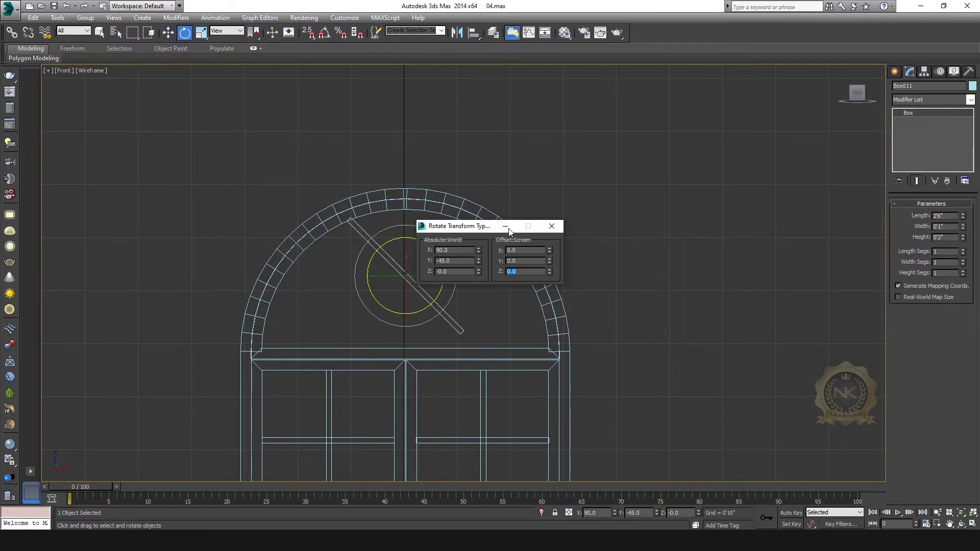
{"action": "left_click", "coordinate": [551, 226]}
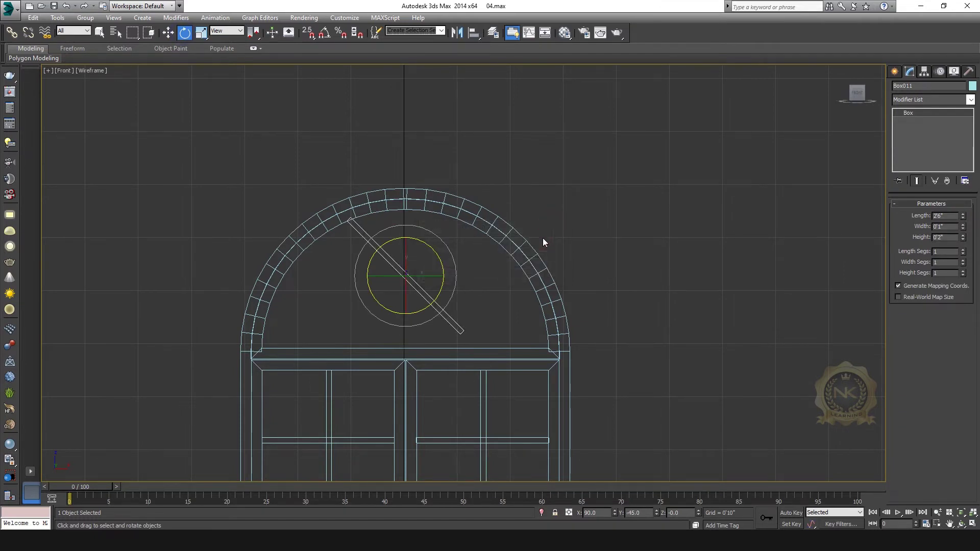
- Set the diagonal bar's length to 2'3" and position it from the arch's base centre to its upper-left curve
{"action": "key", "text": "w"}
{"action": "left_click_drag", "start_coordinate": [437, 276], "coordinate": [403, 280]}
{"action": "scroll", "coordinate": [389, 269], "scroll_direction": "up", "scroll_amount": 2}
{"action": "middle_click_drag", "start_coordinate": [389, 269], "coordinate": [445, 223]}
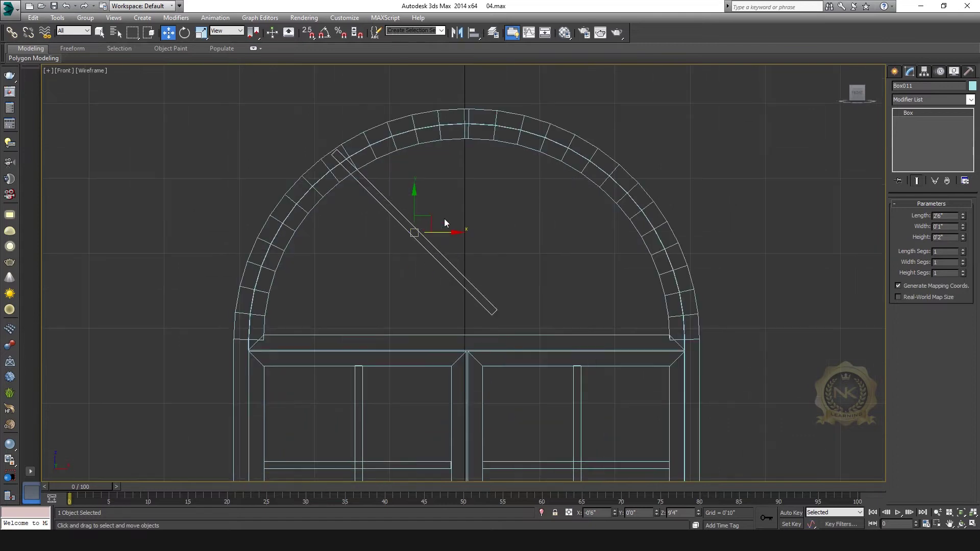
{"action": "left_click_drag", "start_coordinate": [414, 198], "coordinate": [409, 220]}
{"action": "left_click_drag", "start_coordinate": [436, 254], "coordinate": [423, 254]}
{"action": "left_click_drag", "start_coordinate": [963, 217], "coordinate": [963, 223]}
{"action": "left_click_drag", "start_coordinate": [413, 241], "coordinate": [407, 251]}
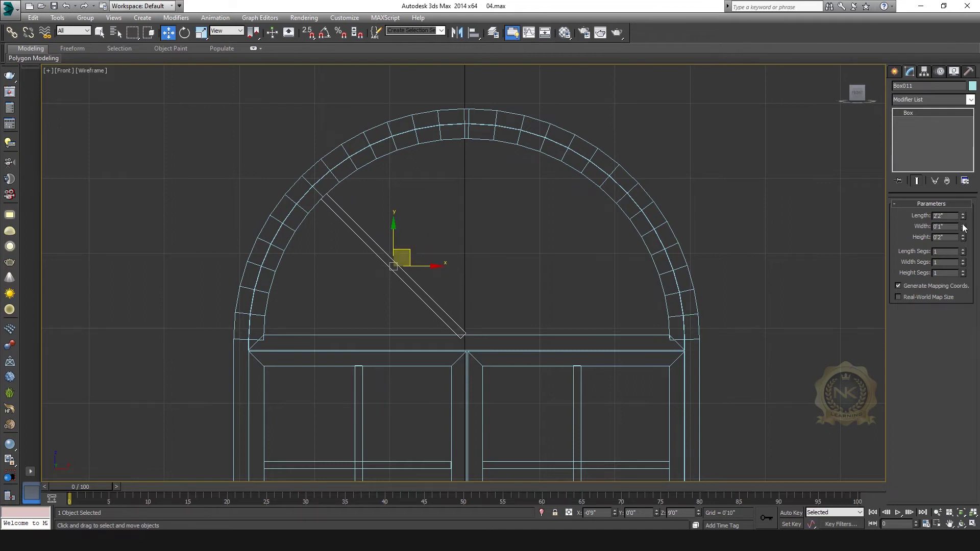
- Copy the diagonal bar into the arch's right half, rotating and placing it to mirror the left one
{"action": "left_click_drag", "start_coordinate": [424, 266], "coordinate": [549, 267], "text": "shift"}
{"action": "left_click", "coordinate": [498, 312]}
{"action": "key", "text": "e"}
{"action": "key", "text": "F12"}
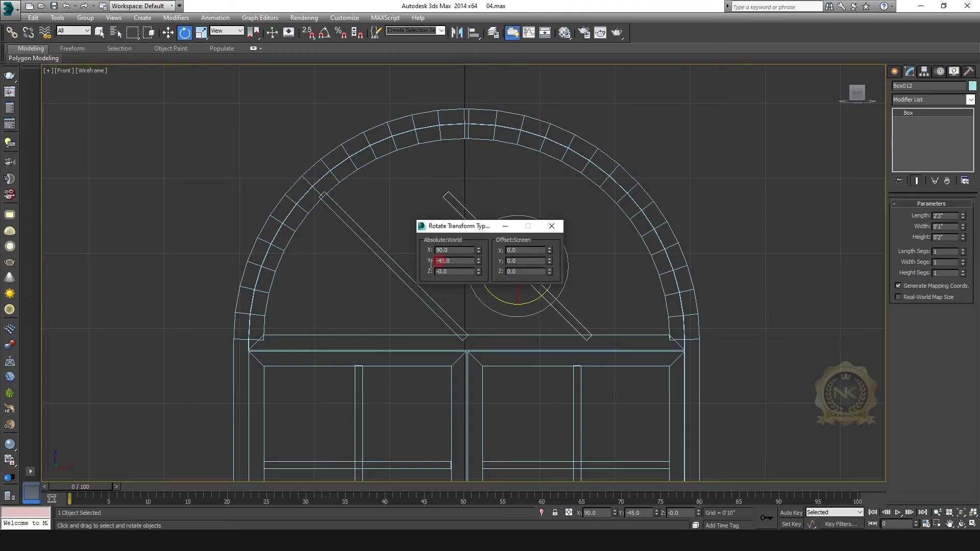
{"action": "key", "text": "Return"}
{"action": "left_click", "coordinate": [551, 225]}
{"action": "key", "text": "w"}
{"action": "left_click_drag", "start_coordinate": [552, 268], "coordinate": [570, 265]}
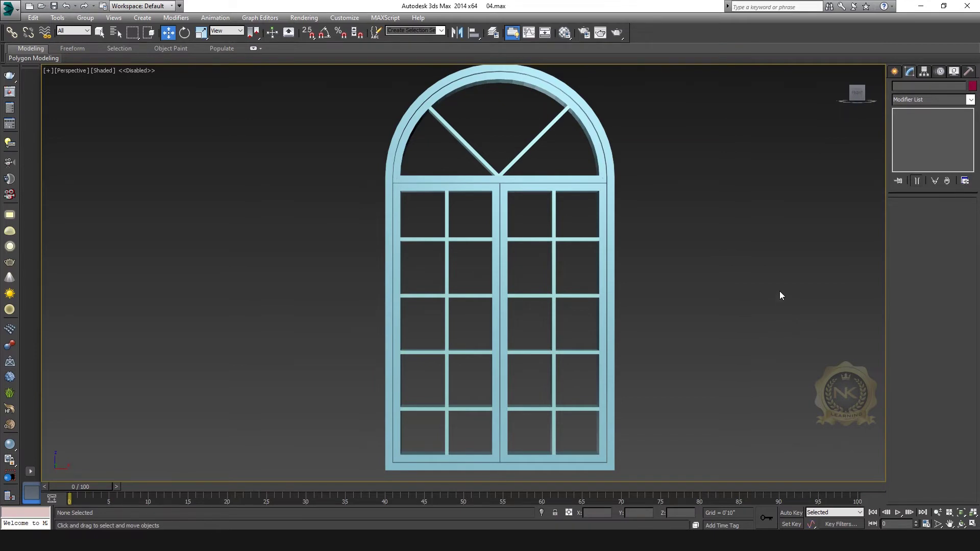
{"action": "key", "text": "f"}
{"action": "scroll", "coordinate": [488, 320], "scroll_direction": "down", "scroll_amount": 4}
{"action": "middle_click_drag", "start_coordinate": [414, 333], "coordinate": [443, 311]}
{"action": "scroll", "coordinate": [491, 176], "scroll_direction": "up", "scroll_amount": 5}
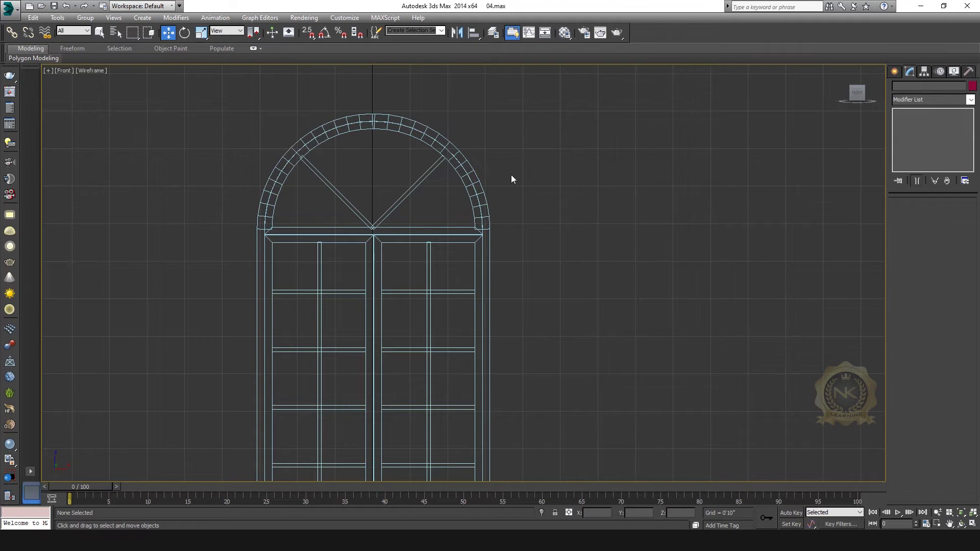
- Copy the half-round arch frame and place the copy a short distance in front of the window
{"action": "key", "text": "p"}
{"action": "key", "text": "F3"}
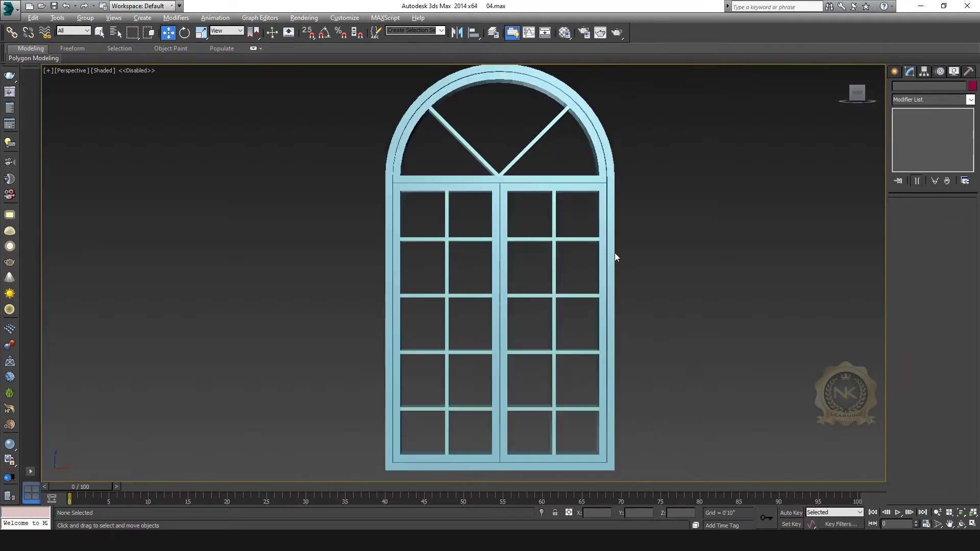
{"action": "left_click", "coordinate": [597, 157]}
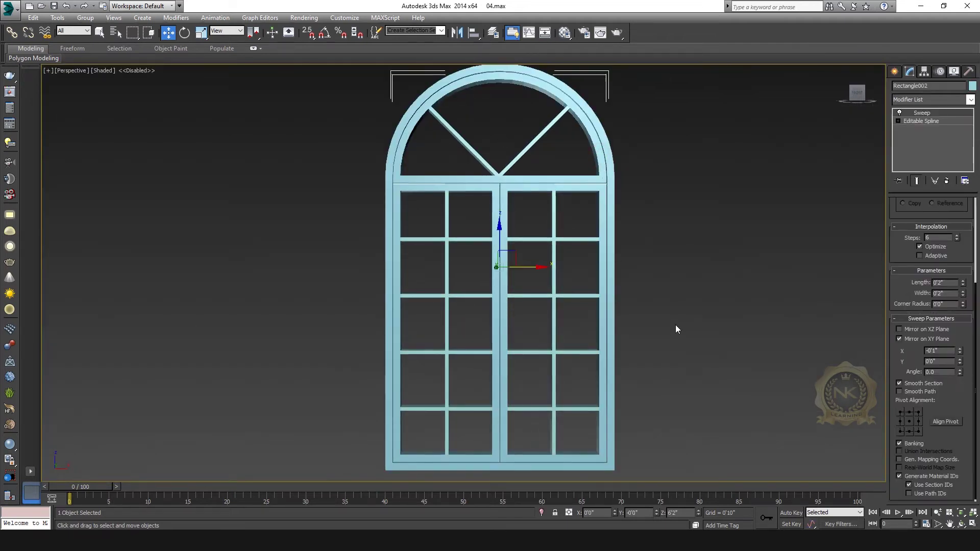
{"action": "key", "text": "alt+w"}
{"action": "middle_click", "coordinate": [352, 201]}
{"action": "key", "text": "alt+w"}
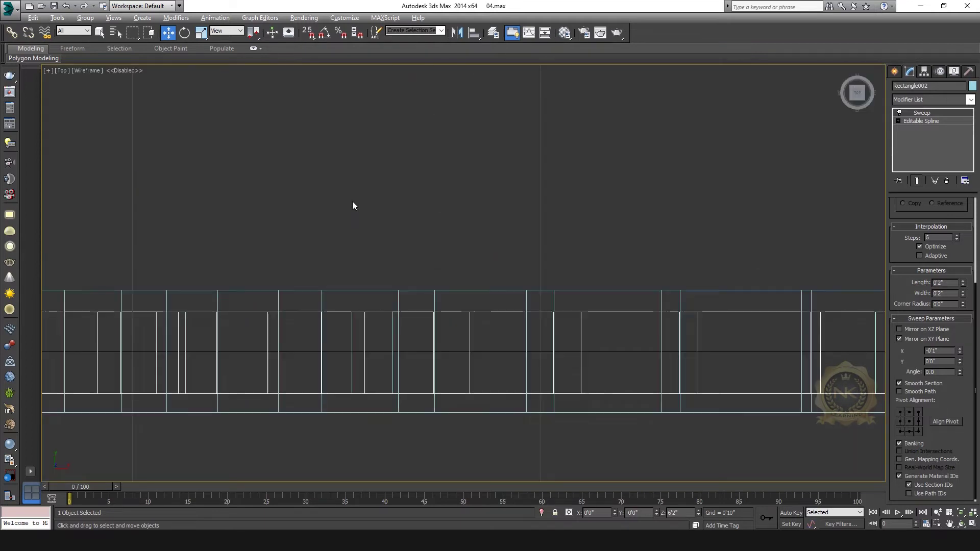
{"action": "scroll", "coordinate": [352, 201], "scroll_direction": "down", "scroll_amount": 5}
{"action": "left_click_drag", "start_coordinate": [532, 217], "coordinate": [556, 329], "text": "shift"}
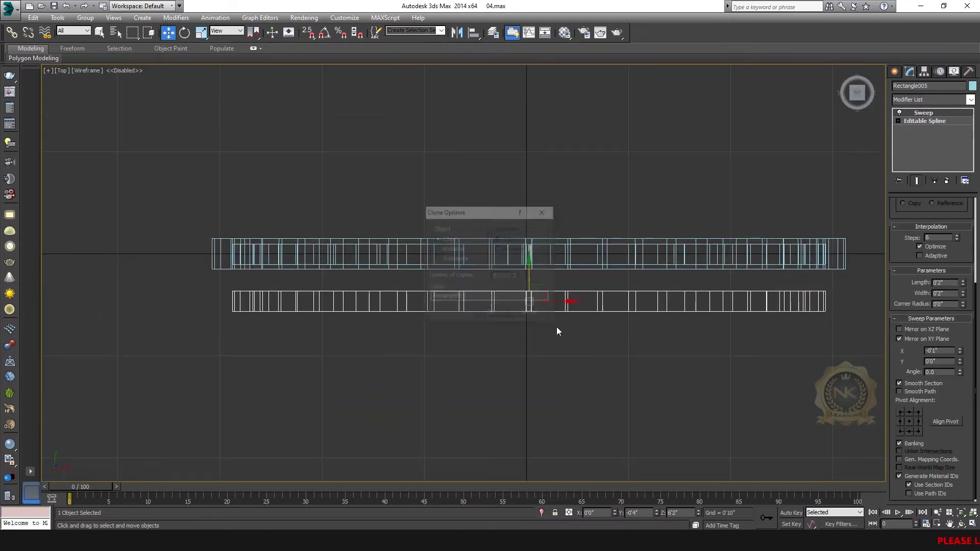
{"action": "left_click", "coordinate": [495, 316]}
{"action": "key", "text": "alt+w"}
{"action": "key", "text": "alt+w"}
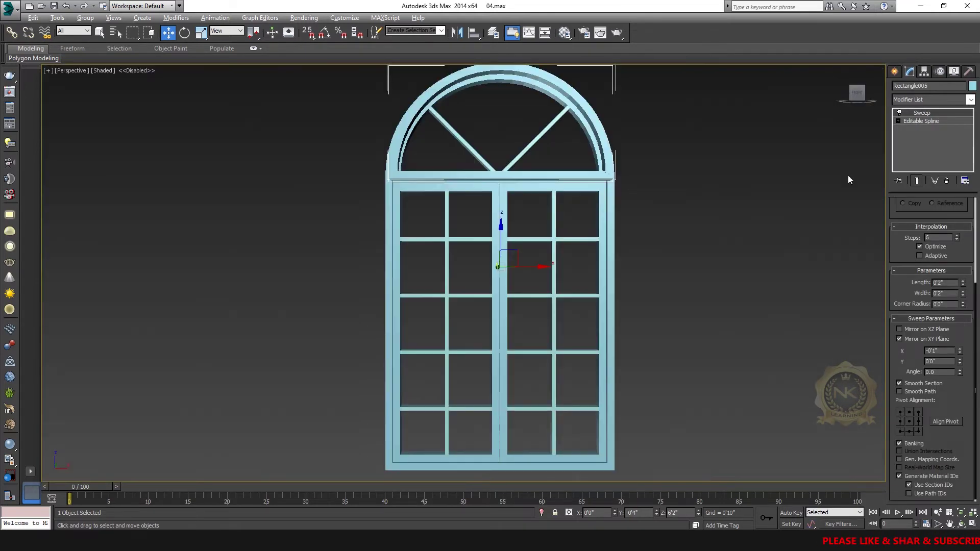
- Replace the copied arch's Sweep modifier with an Extrude of 1" to form a solid half-round panel
{"action": "right_click", "coordinate": [931, 111]}
{"action": "left_click", "coordinate": [897, 125]}
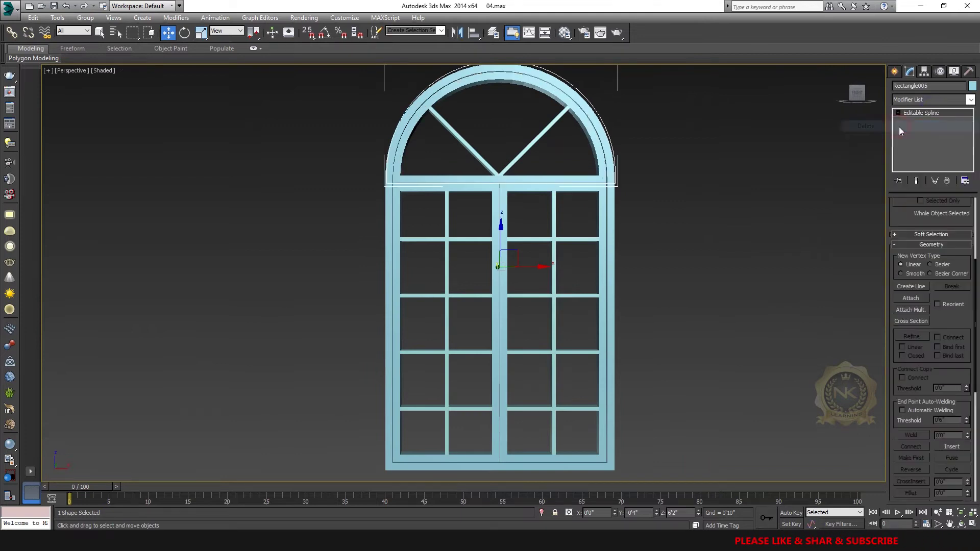
{"action": "left_click", "coordinate": [970, 100]}
{"action": "key", "text": "e"}
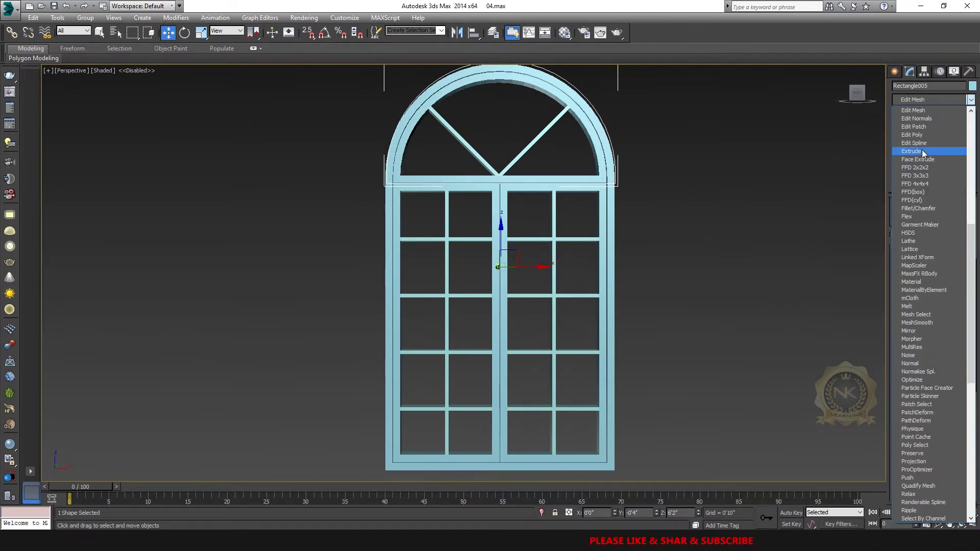
{"action": "left_click", "coordinate": [922, 149]}
{"action": "left_click_drag", "start_coordinate": [947, 218], "coordinate": [918, 219]}
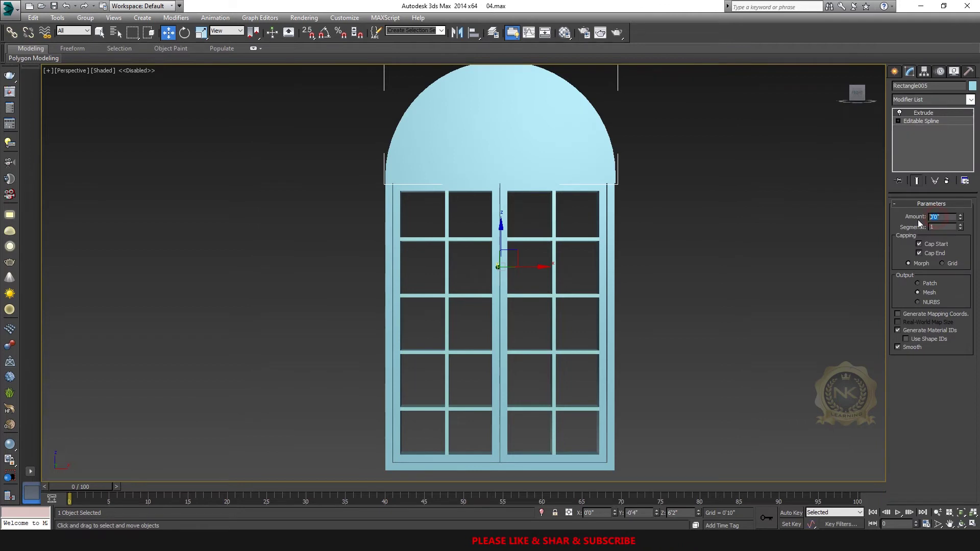
{"action": "type", "text": "1"}
{"action": "key", "text": "Return"}
- Change the half-round panel's object color to light blue
{"action": "left_click", "coordinate": [972, 86]}
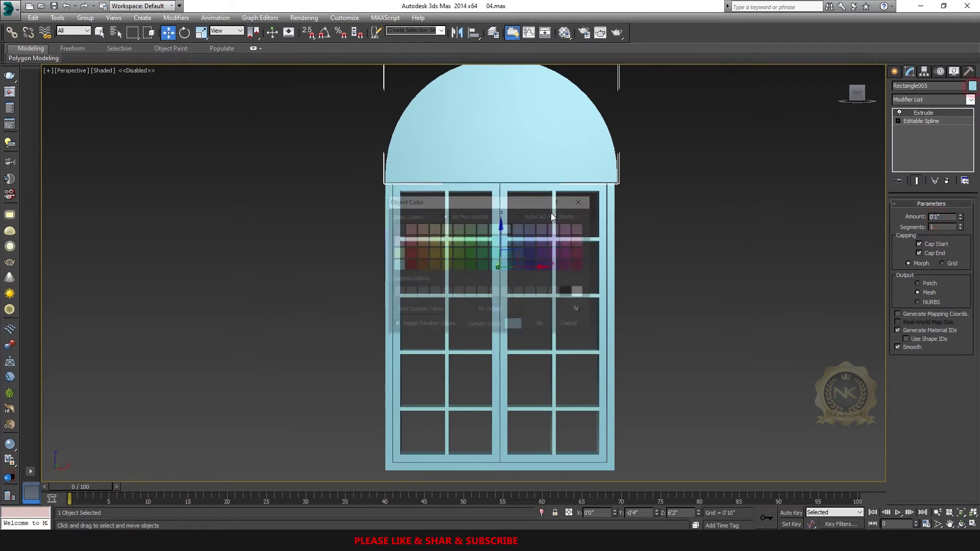
{"action": "left_click", "coordinate": [518, 228]}
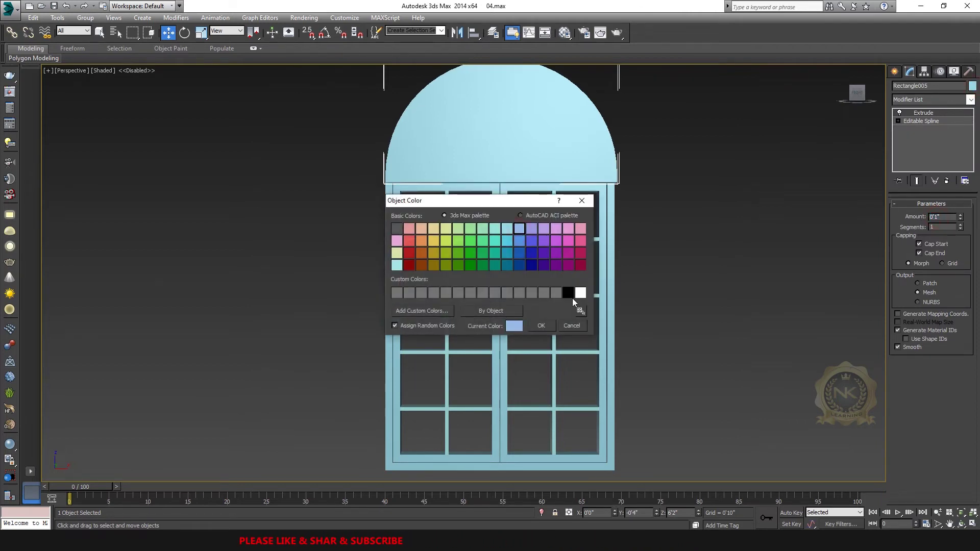
{"action": "left_click", "coordinate": [541, 325]}
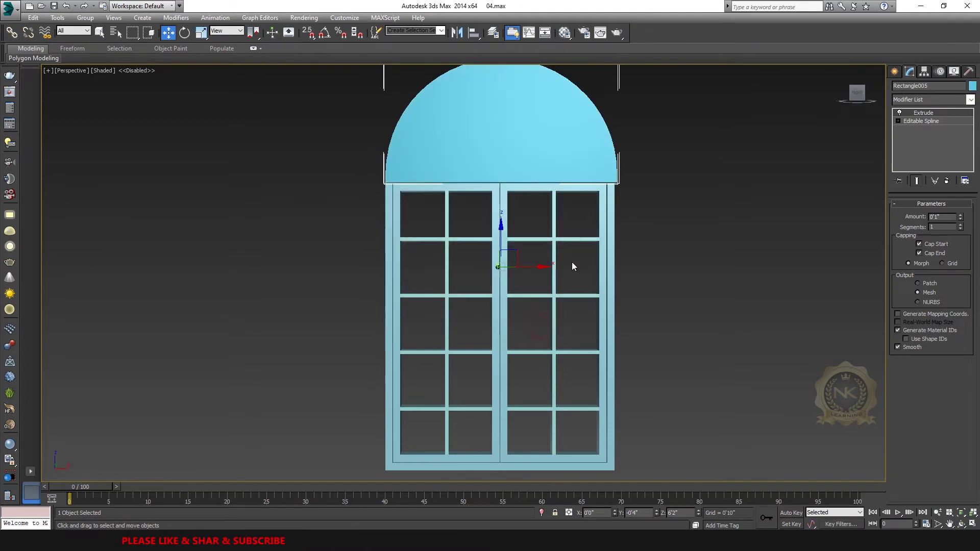
- Move the half-round panel back along Y so it sits within the window frame's thickness
{"action": "key", "text": "alt+w"}
{"action": "key", "text": "alt+w"}
{"action": "middle_click_drag", "start_coordinate": [428, 240], "coordinate": [541, 277]}
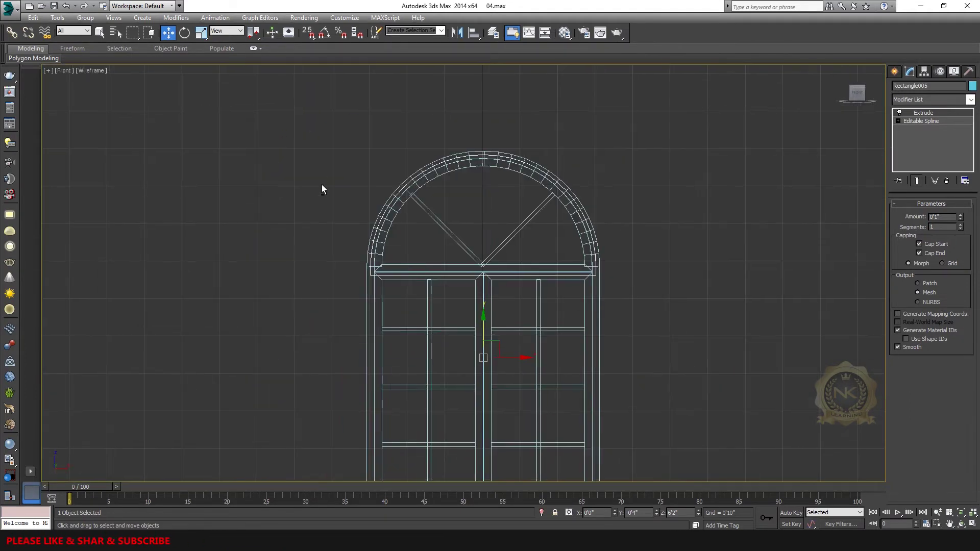
{"action": "key", "text": "alt+w"}
{"action": "right_click", "coordinate": [333, 198]}
{"action": "key", "text": "alt+w"}
{"action": "left_click_drag", "start_coordinate": [541, 282], "coordinate": [538, 224]}
{"action": "key", "text": "alt+w"}
{"action": "left_click", "coordinate": [723, 225]}
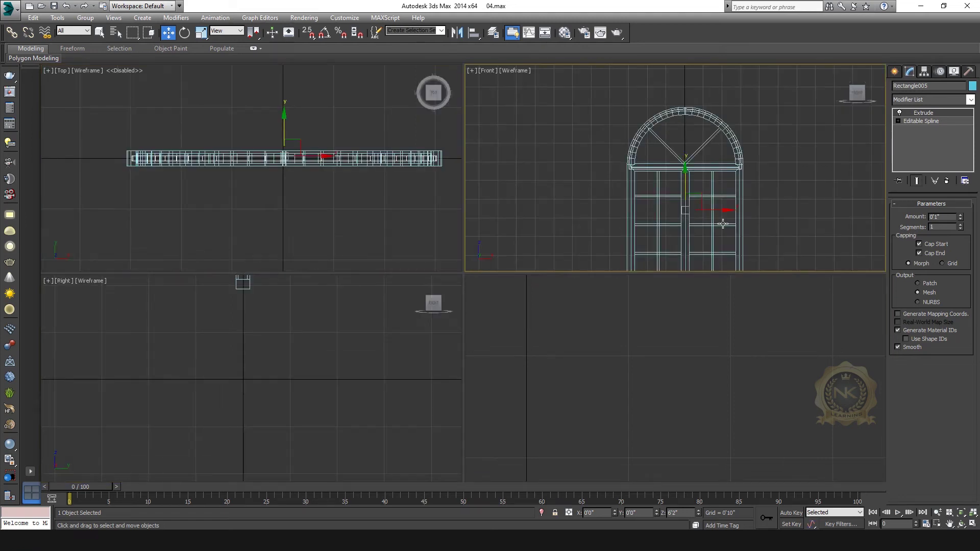
- Select the outer frame, both leaves and their grid bars and color them white
{"action": "right_click", "coordinate": [707, 362]}
{"action": "key", "text": "alt+w"}
{"action": "scroll", "coordinate": [631, 317], "scroll_direction": "down", "scroll_amount": 2}
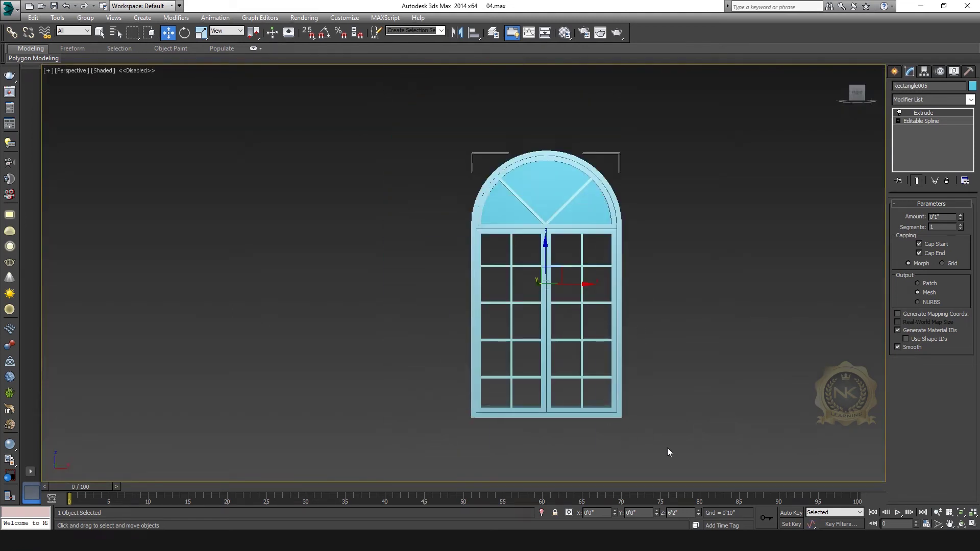
{"action": "left_click_drag", "start_coordinate": [415, 235], "coordinate": [414, 235]}
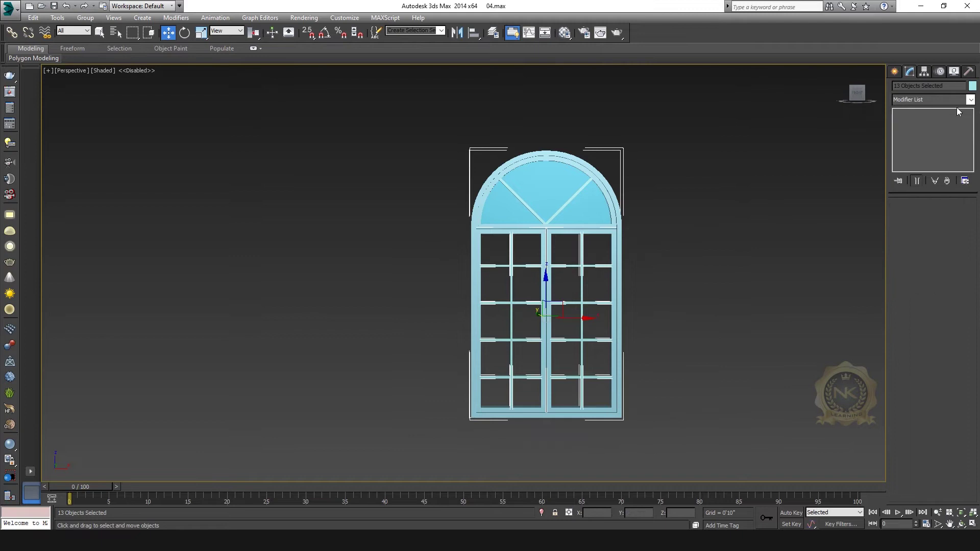
{"action": "left_click", "coordinate": [972, 86]}
{"action": "left_click", "coordinate": [579, 295]}
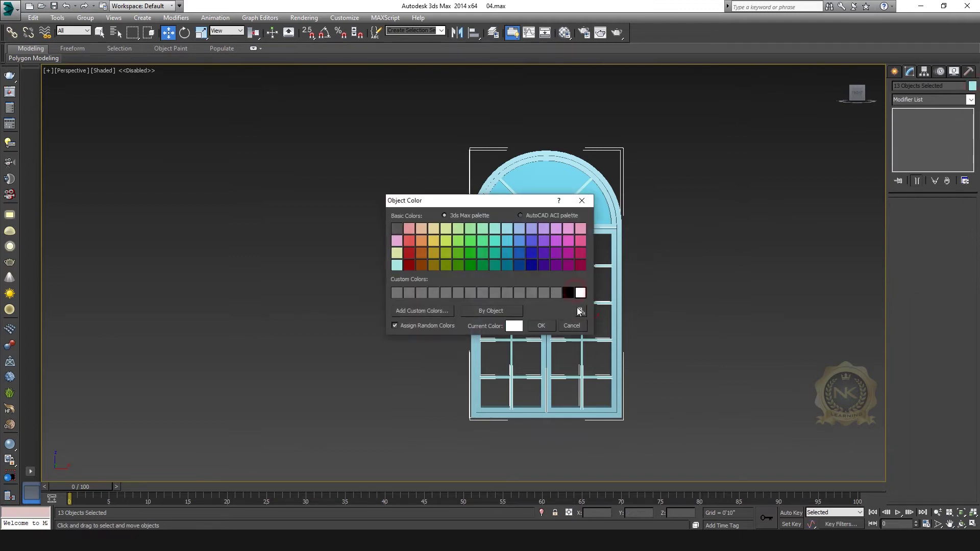
{"action": "left_click", "coordinate": [543, 326]}
{"action": "left_click", "coordinate": [705, 222]}
{"action": "scroll", "coordinate": [612, 204], "scroll_direction": "up", "scroll_amount": 4}
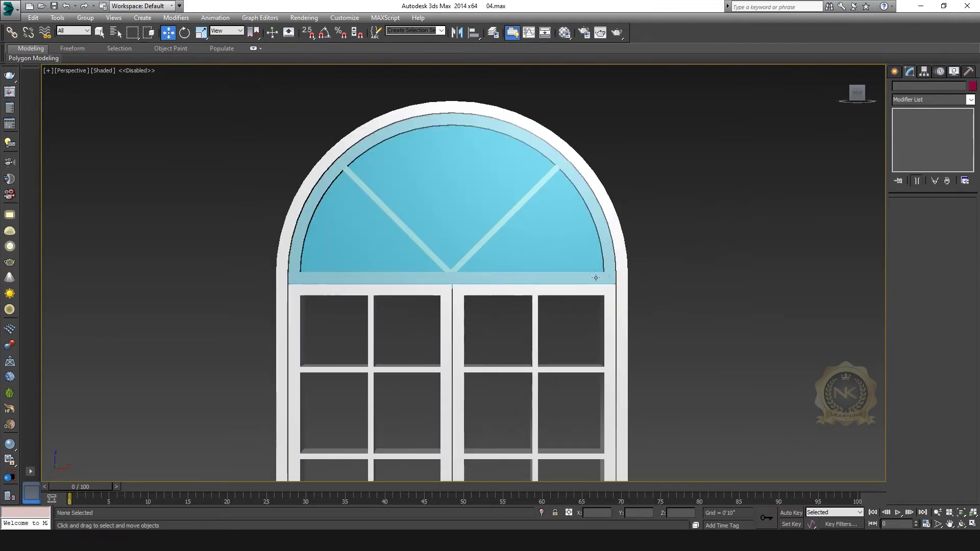
- Color the half-round arch frame and its two diagonal bars white
{"action": "left_click", "coordinate": [606, 277]}
{"action": "left_click", "coordinate": [525, 223]}
{"action": "left_click", "coordinate": [516, 210], "text": "ctrl"}
{"action": "left_click", "coordinate": [389, 211], "text": "ctrl"}
{"action": "key", "text": "m"}
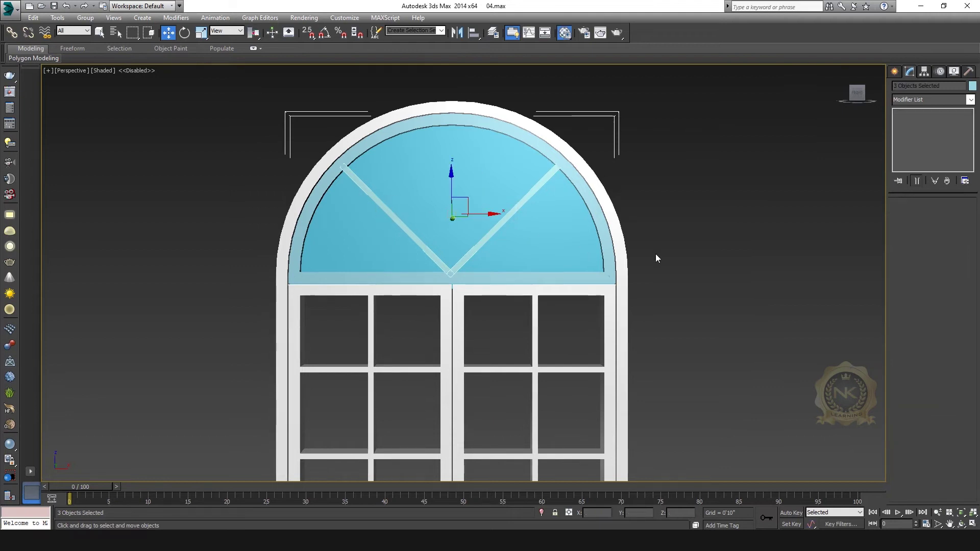
{"action": "left_click", "coordinate": [523, 93]}
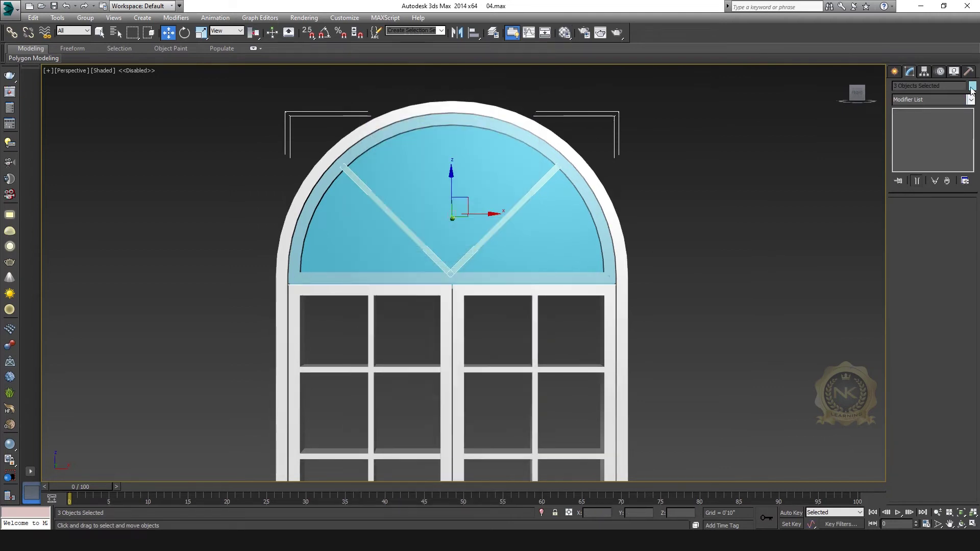
{"action": "left_click", "coordinate": [972, 86]}
{"action": "left_click", "coordinate": [579, 292]}
{"action": "left_click", "coordinate": [540, 325]}
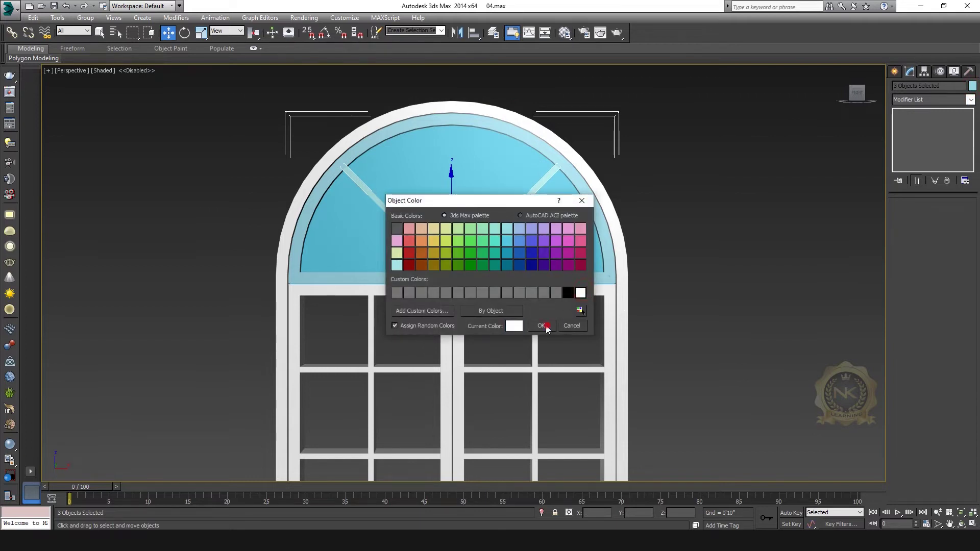
{"action": "left_click", "coordinate": [736, 267]}
- Create a box as the left leaf's glass pane, about 6'0" long and 2'1" wide, with a height of 1"
{"action": "scroll", "coordinate": [699, 230], "scroll_direction": "down", "scroll_amount": 4}
{"action": "key", "text": "alt+w"}
{"action": "middle_click", "coordinate": [713, 162]}
{"action": "key", "text": "alt+w"}
{"action": "scroll", "coordinate": [515, 302], "scroll_direction": "down", "scroll_amount": 4}
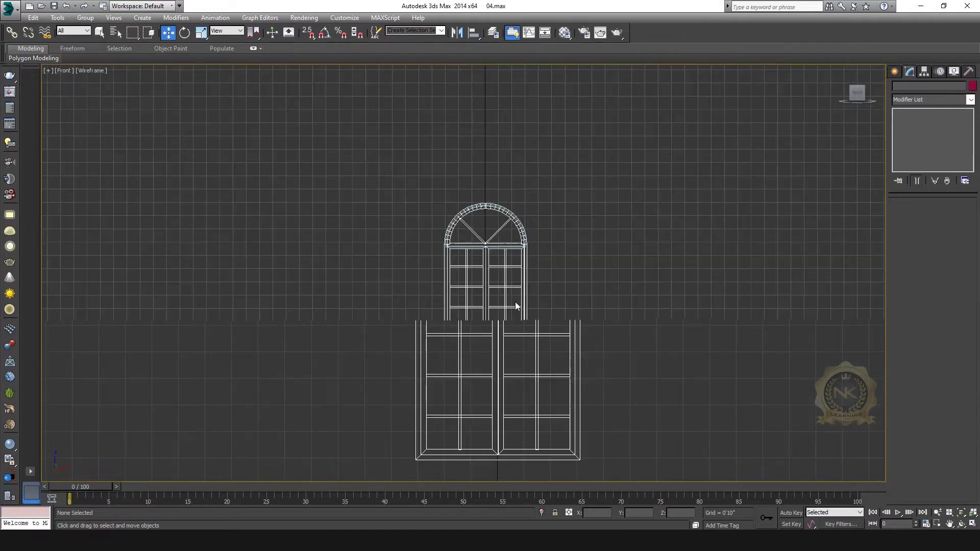
{"action": "scroll", "coordinate": [515, 301], "scroll_direction": "up", "scroll_amount": 3}
{"action": "scroll", "coordinate": [525, 250], "scroll_direction": "up", "scroll_amount": 2}
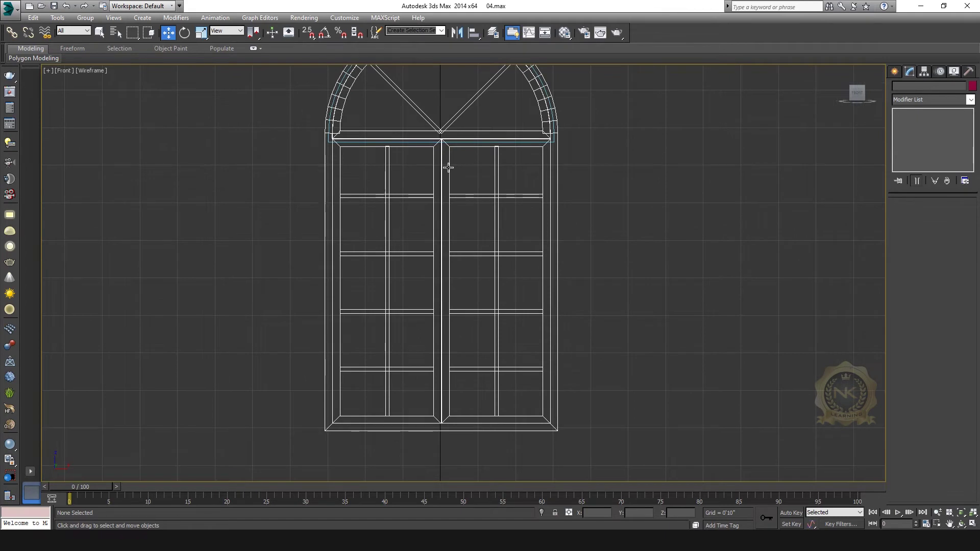
{"action": "left_click", "coordinate": [894, 72]}
{"action": "left_click", "coordinate": [912, 137]}
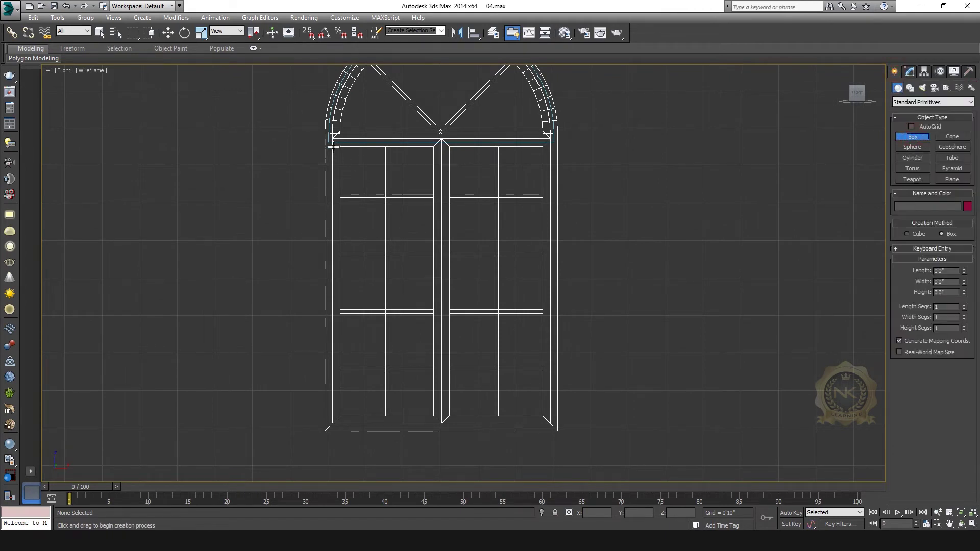
{"action": "left_click_drag", "start_coordinate": [338, 146], "coordinate": [435, 416]}
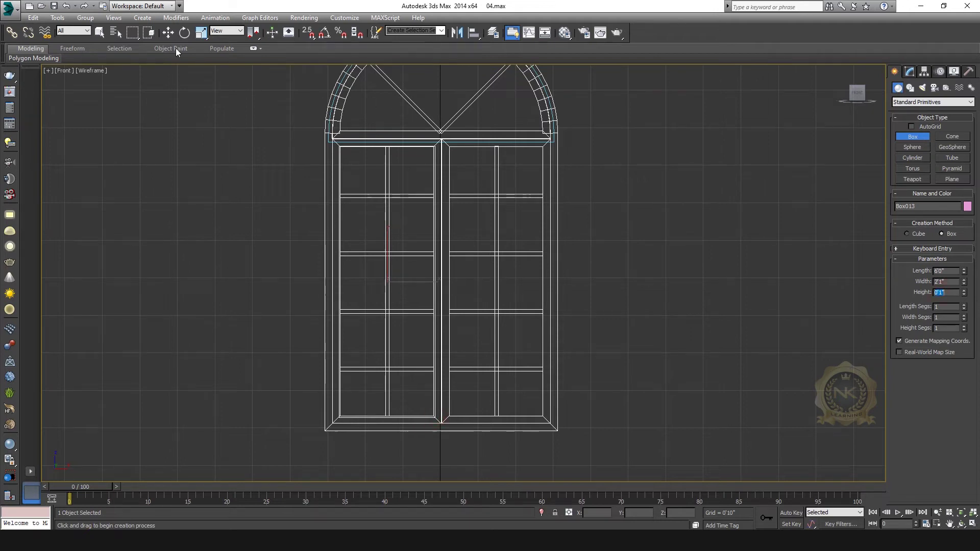
- Move the left leaf's glass box into line with the half-round panel in depth and reduce its height to a thinner pane
{"action": "left_click", "coordinate": [168, 32]}
{"action": "key", "text": "t"}
{"action": "scroll", "coordinate": [371, 258], "scroll_direction": "up", "scroll_amount": 3}
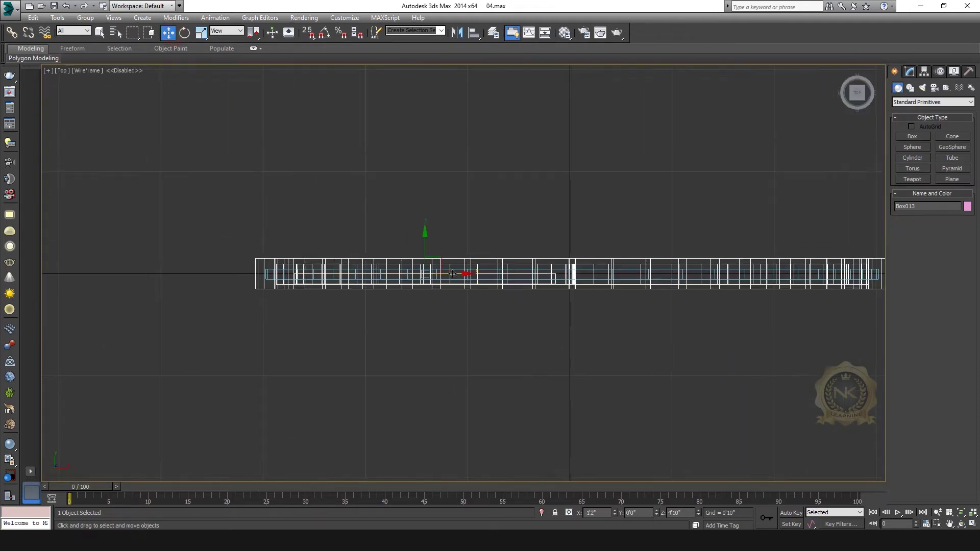
{"action": "left_click_drag", "start_coordinate": [376, 246], "coordinate": [388, 232]}
{"action": "left_click", "coordinate": [909, 72]}
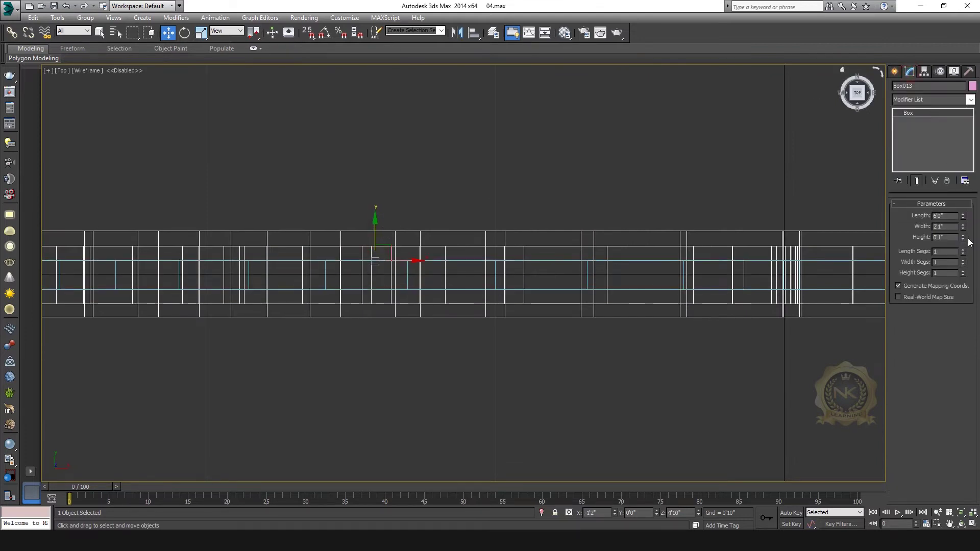
{"action": "left_click_drag", "start_coordinate": [965, 244], "coordinate": [966, 267]}
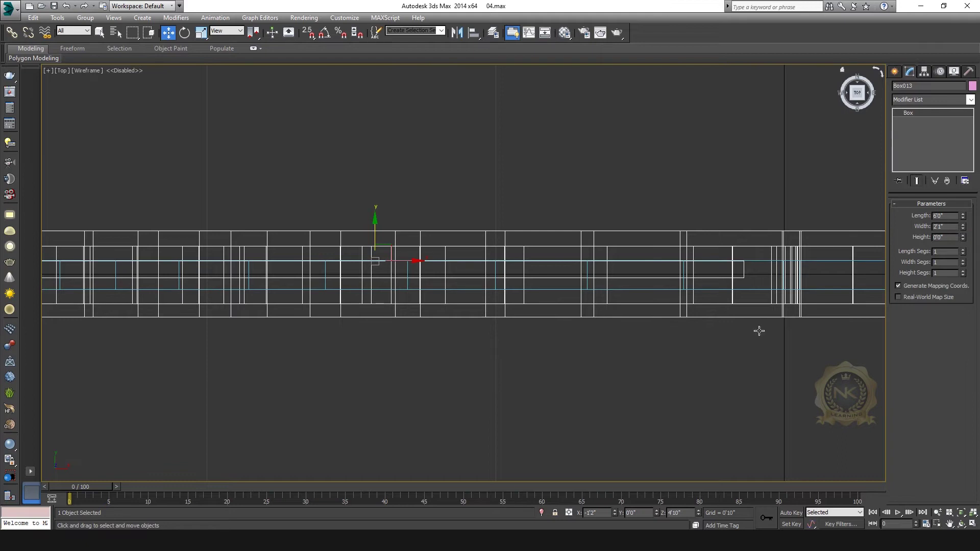
{"action": "key", "text": "alt+w"}
{"action": "key", "text": "alt+w"}
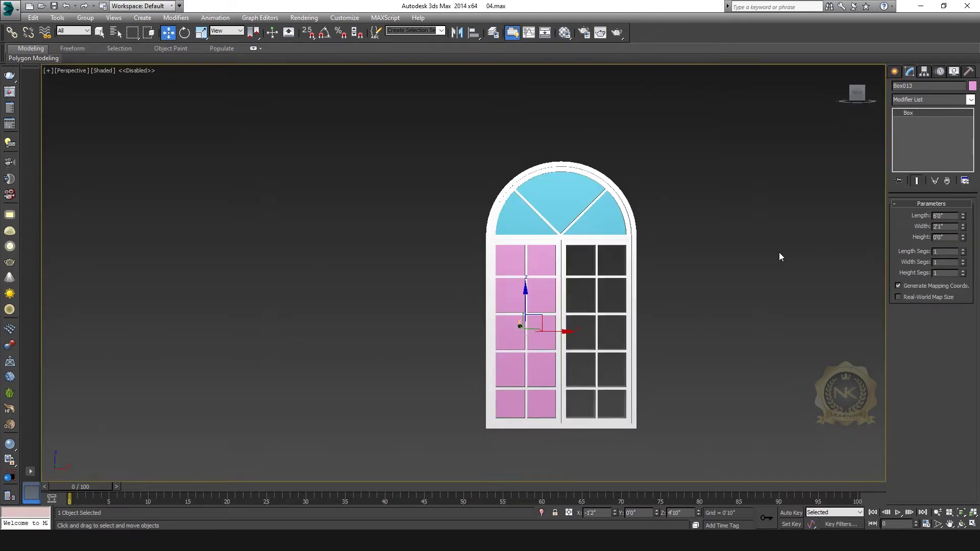
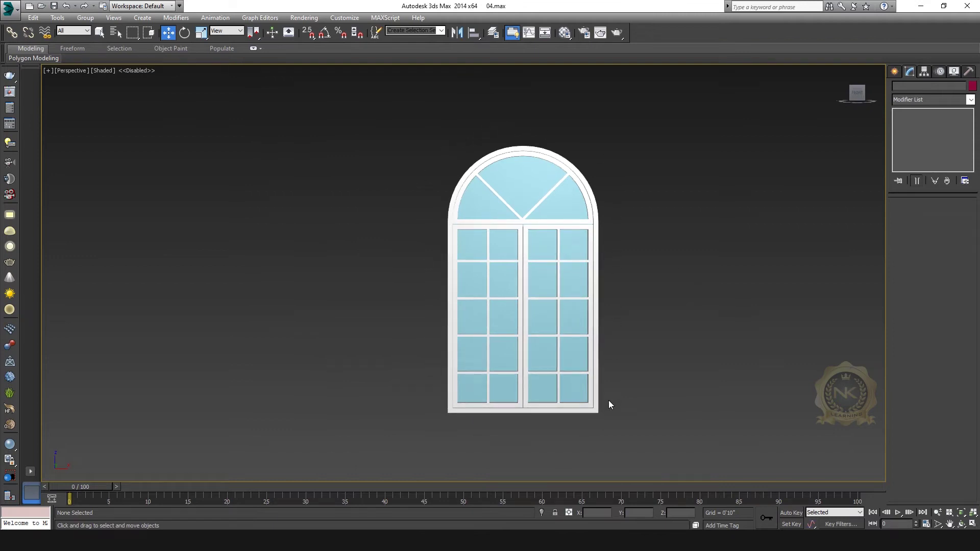
- Copy the outer window frame and place the copy a short distance in front of the window
{"action": "left_click", "coordinate": [598, 222]}
{"action": "key", "text": "t"}
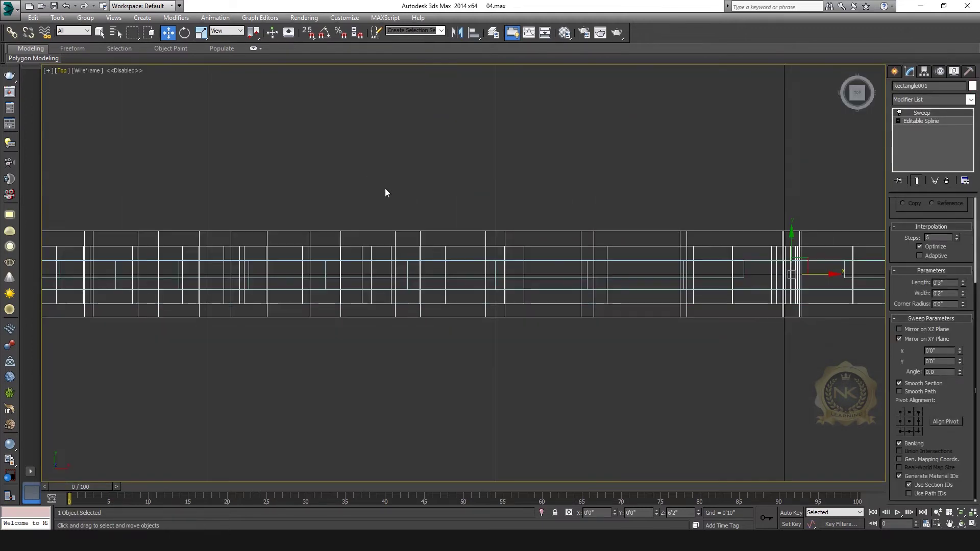
{"action": "scroll", "coordinate": [408, 199], "scroll_direction": "down", "scroll_amount": 5}
{"action": "key", "text": "alt+w"}
{"action": "right_click", "coordinate": [758, 398]}
{"action": "key", "text": "alt+w"}
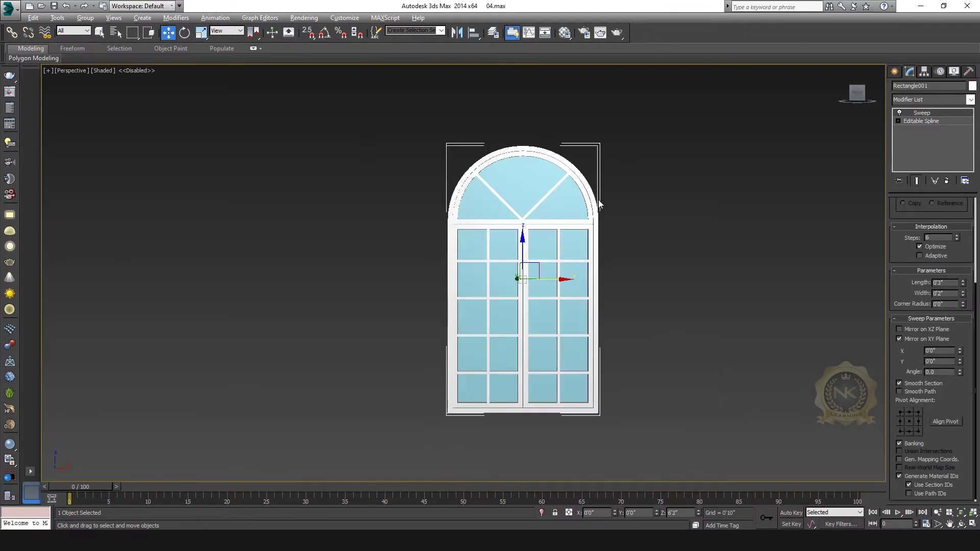
{"action": "key", "text": "alt+w"}
{"action": "right_click", "coordinate": [426, 166]}
{"action": "key", "text": "alt+w"}
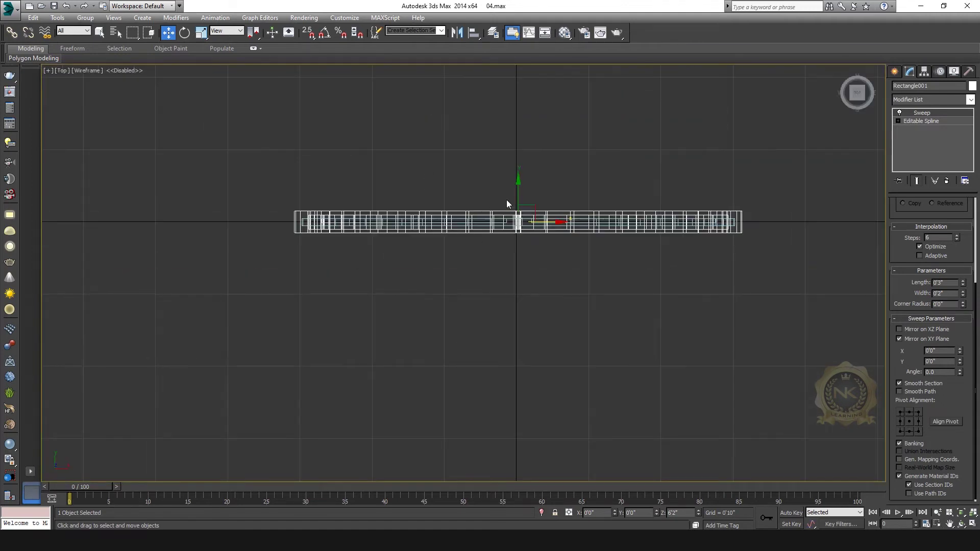
{"action": "left_click_drag", "start_coordinate": [514, 190], "coordinate": [517, 237], "text": "shift"}
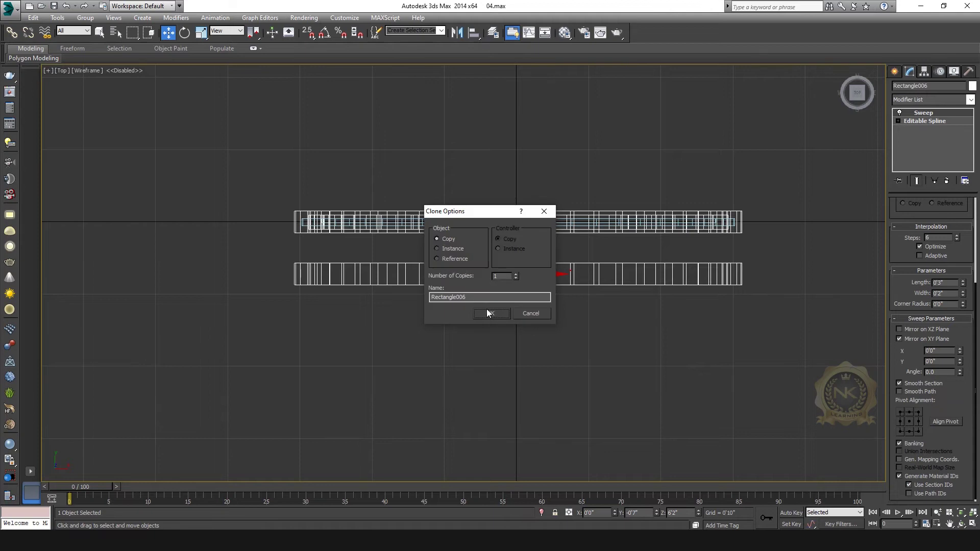
{"action": "left_click", "coordinate": [490, 313]}
- Break the copied frame's spline at its bottom-left corner and delete the bottom segment, leaving the frame open below
{"action": "key", "text": "alt+w"}
{"action": "key", "text": "alt+w"}
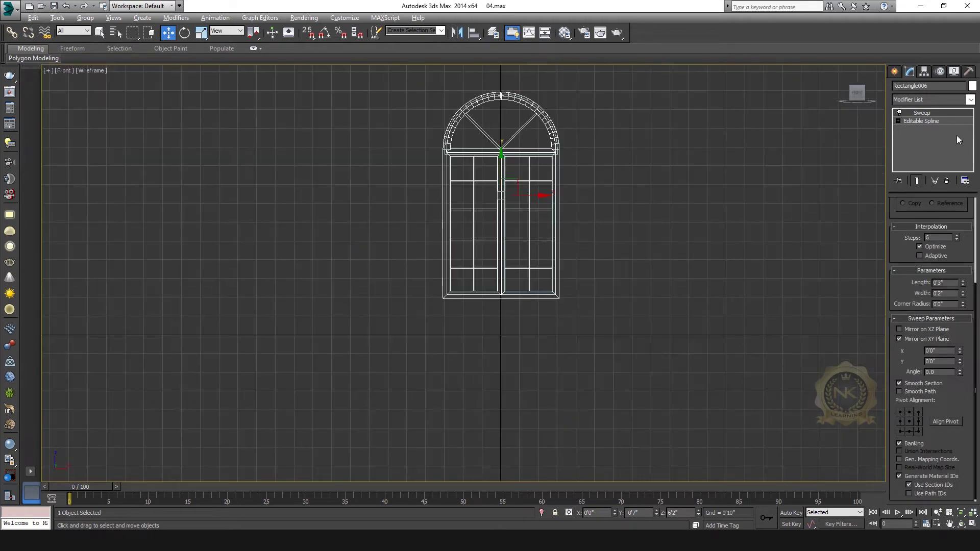
{"action": "left_click", "coordinate": [931, 121]}
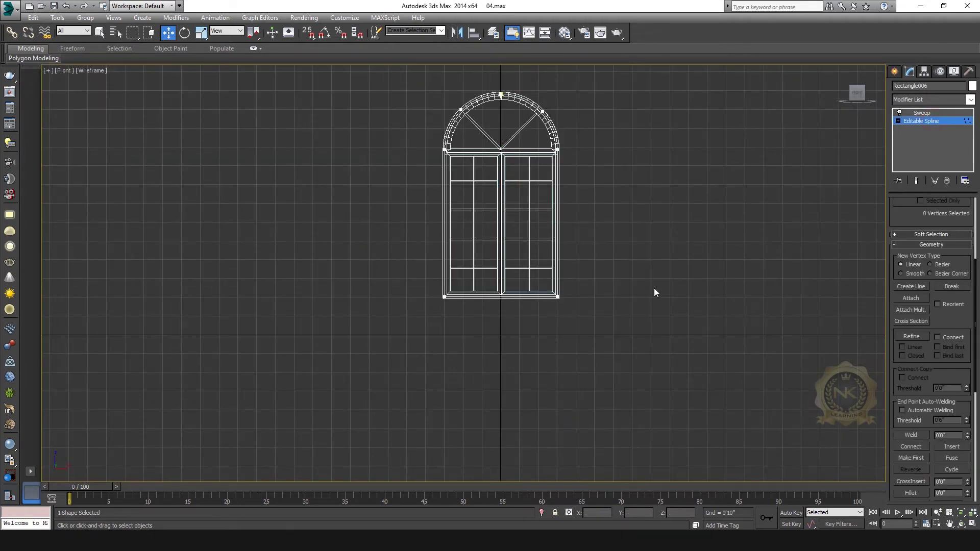
{"action": "left_click", "coordinate": [444, 296]}
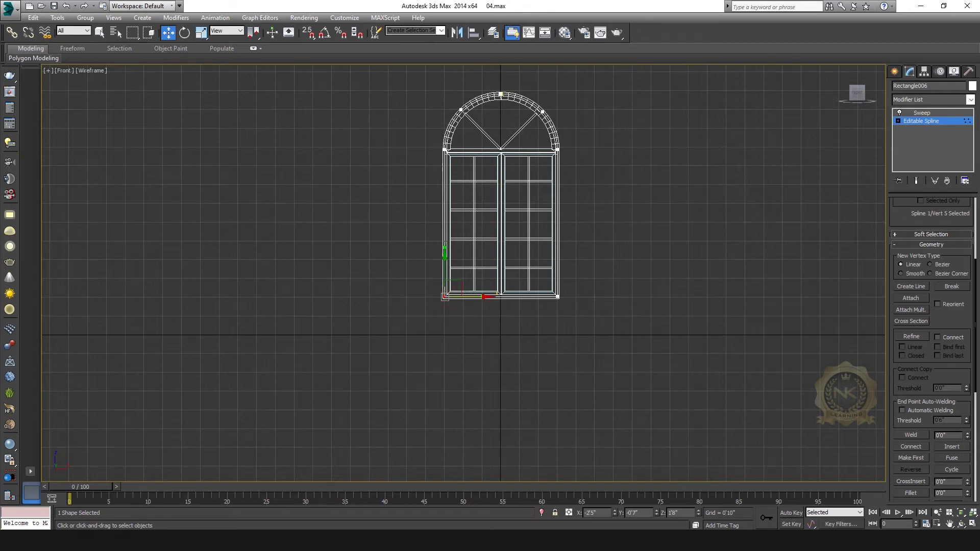
{"action": "left_click", "coordinate": [952, 286]}
{"action": "scroll", "coordinate": [407, 307], "scroll_direction": "up", "scroll_amount": 5}
{"action": "left_click", "coordinate": [323, 279]}
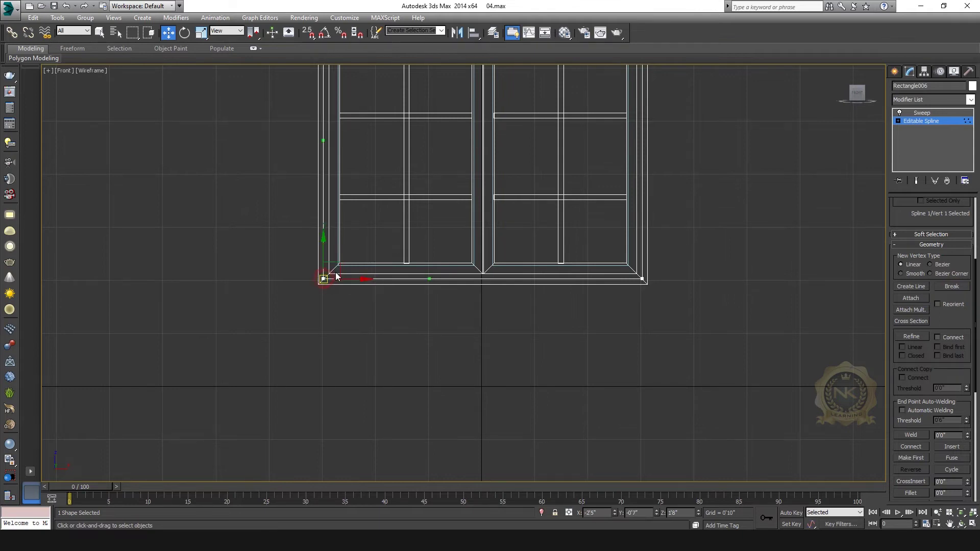
{"action": "left_click_drag", "start_coordinate": [335, 268], "coordinate": [395, 324]}
{"action": "key", "text": "Delete"}
{"action": "left_click", "coordinate": [925, 113]}
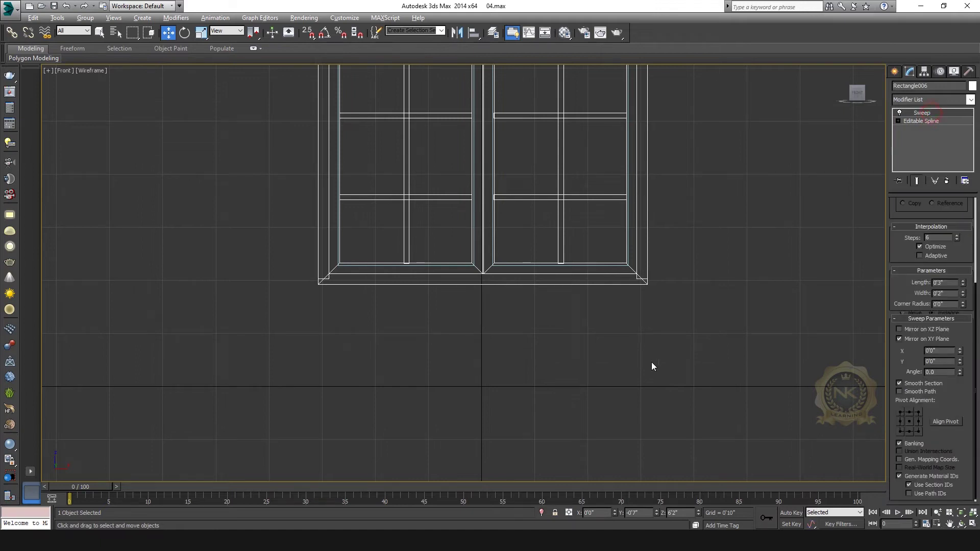
- Move the copied frame's two bottom end vertices slightly down to line up with the window's outer bottom edge
{"action": "key", "text": "alt+w"}
{"action": "right_click", "coordinate": [679, 359]}
{"action": "key", "text": "alt+w"}
{"action": "key", "text": "alt+w"}
{"action": "right_click", "coordinate": [746, 207]}
{"action": "key", "text": "alt+w"}
{"action": "scroll", "coordinate": [658, 209], "scroll_direction": "down", "scroll_amount": 5}
{"action": "middle_click_drag", "start_coordinate": [586, 299], "coordinate": [536, 416]}
{"action": "left_click", "coordinate": [918, 121]}
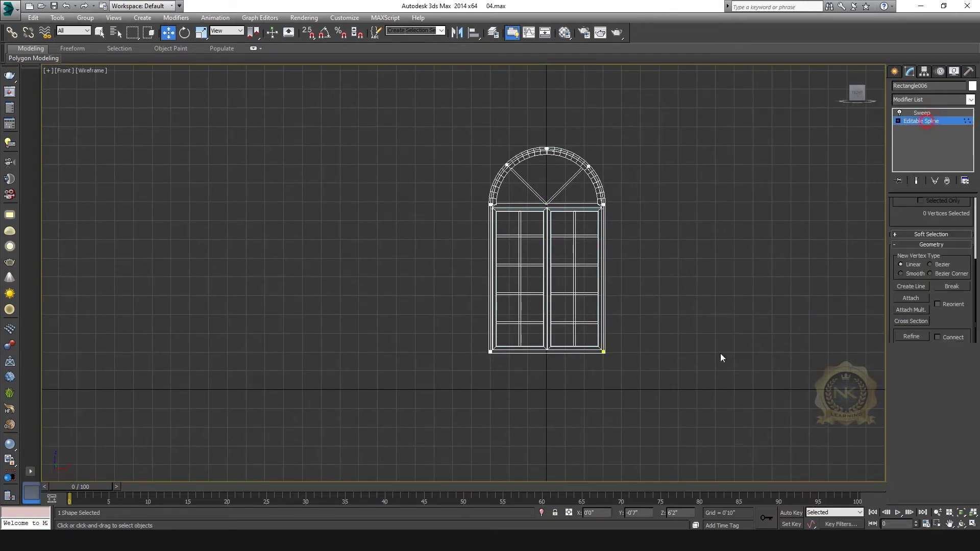
{"action": "scroll", "coordinate": [638, 350], "scroll_direction": "up", "scroll_amount": 6}
{"action": "middle_click_drag", "start_coordinate": [411, 265], "coordinate": [604, 376]}
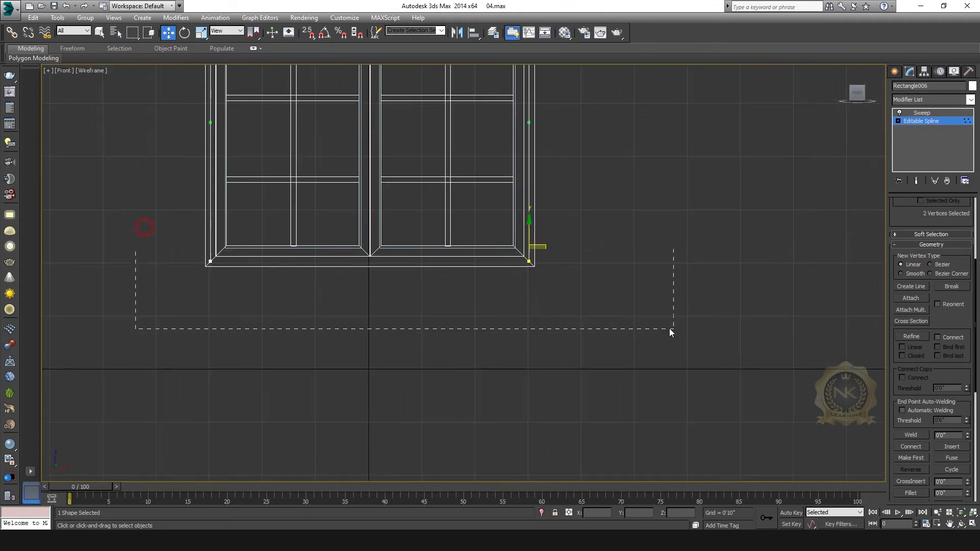
{"action": "left_click_drag", "start_coordinate": [670, 332], "coordinate": [670, 332]}
{"action": "scroll", "coordinate": [562, 308], "scroll_direction": "up", "scroll_amount": 4}
{"action": "left_click_drag", "start_coordinate": [588, 175], "coordinate": [590, 175]}
{"action": "left_click", "coordinate": [933, 113]}
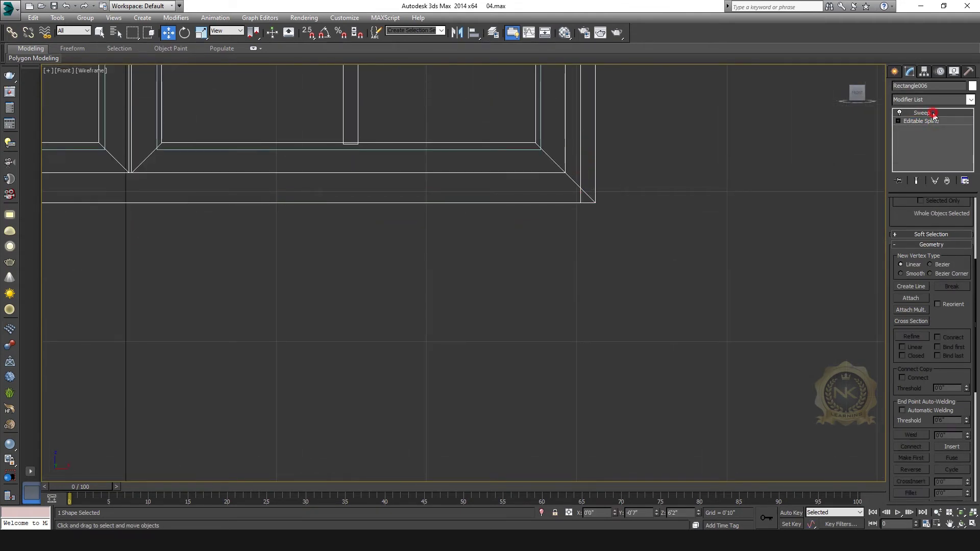
- Examine the open-bottomed frame copy around the arch in the perspective and front views
{"action": "key", "text": "alt+w"}
{"action": "right_click", "coordinate": [652, 331]}
{"action": "key", "text": "alt+w"}
{"action": "middle_click_drag", "start_coordinate": [692, 311], "coordinate": [692, 327]}
{"action": "scroll", "coordinate": [594, 208], "scroll_direction": "up", "scroll_amount": 4}
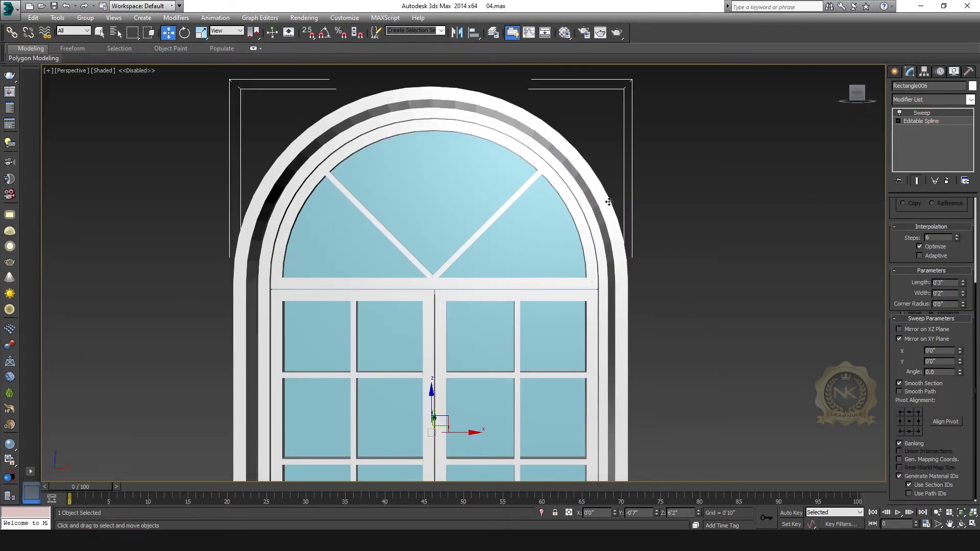
{"action": "key", "text": "alt+w"}
{"action": "right_click", "coordinate": [754, 93]}
{"action": "key", "text": "alt+w"}
{"action": "scroll", "coordinate": [562, 250], "scroll_direction": "down", "scroll_amount": 10}
{"action": "middle_click_drag", "start_coordinate": [612, 221], "coordinate": [554, 283]}
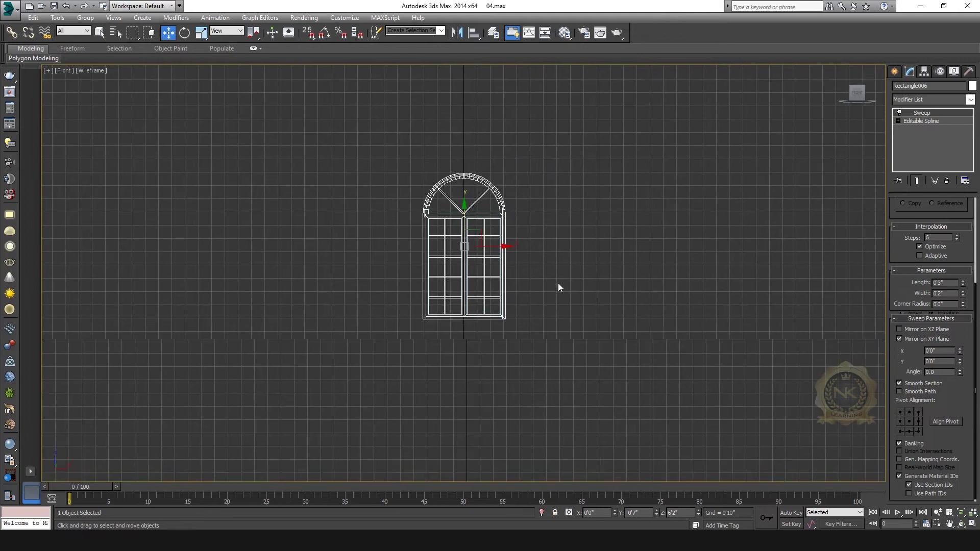
{"action": "scroll", "coordinate": [527, 220], "scroll_direction": "up", "scroll_amount": 3}
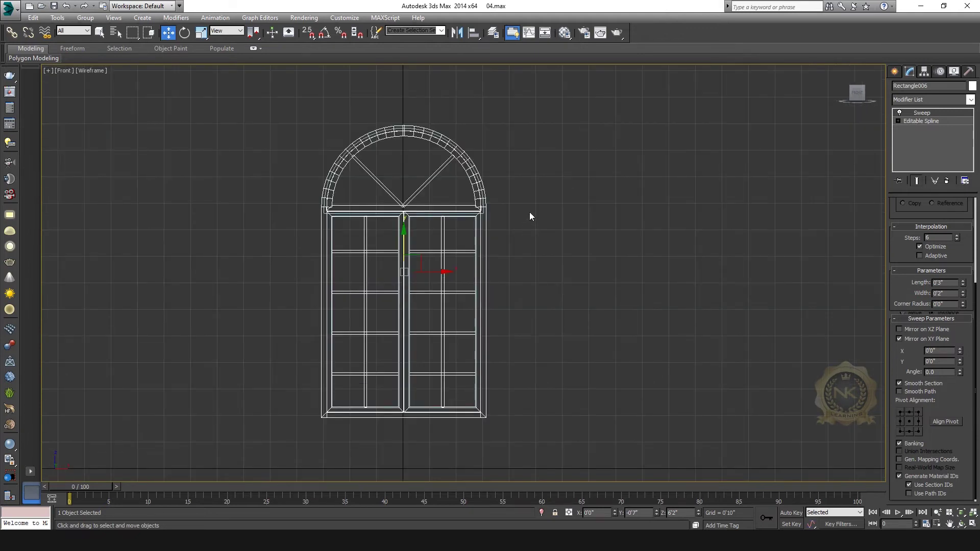
{"action": "middle_click_drag", "start_coordinate": [702, 263], "coordinate": [646, 271]}
- Draw a closed molding profile with a line beside the arch, with small steps at both ends and one larger inner corner between
{"action": "left_click", "coordinate": [894, 71]}
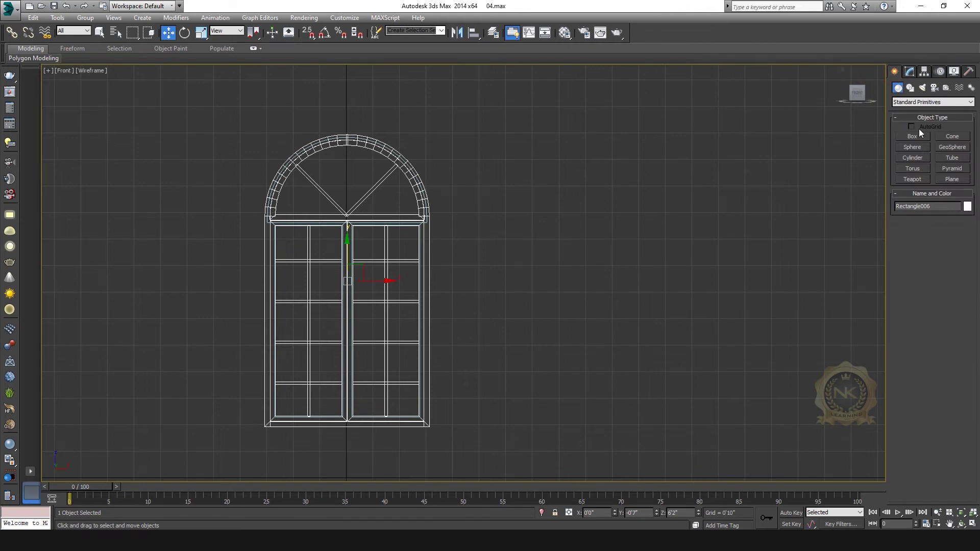
{"action": "left_click", "coordinate": [910, 88]}
{"action": "left_click", "coordinate": [913, 145]}
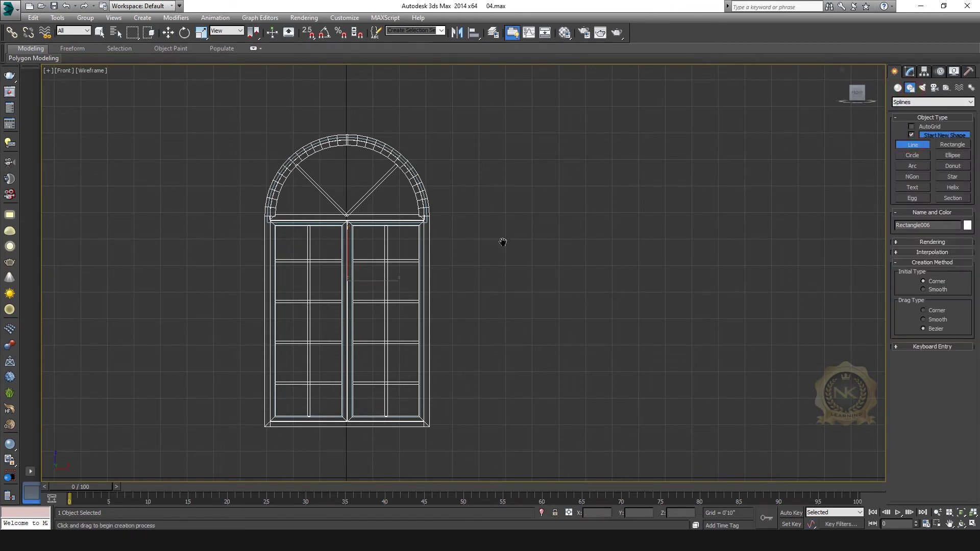
{"action": "scroll", "coordinate": [510, 236], "scroll_direction": "up", "scroll_amount": 4}
{"action": "scroll", "coordinate": [516, 242], "scroll_direction": "up", "scroll_amount": 2}
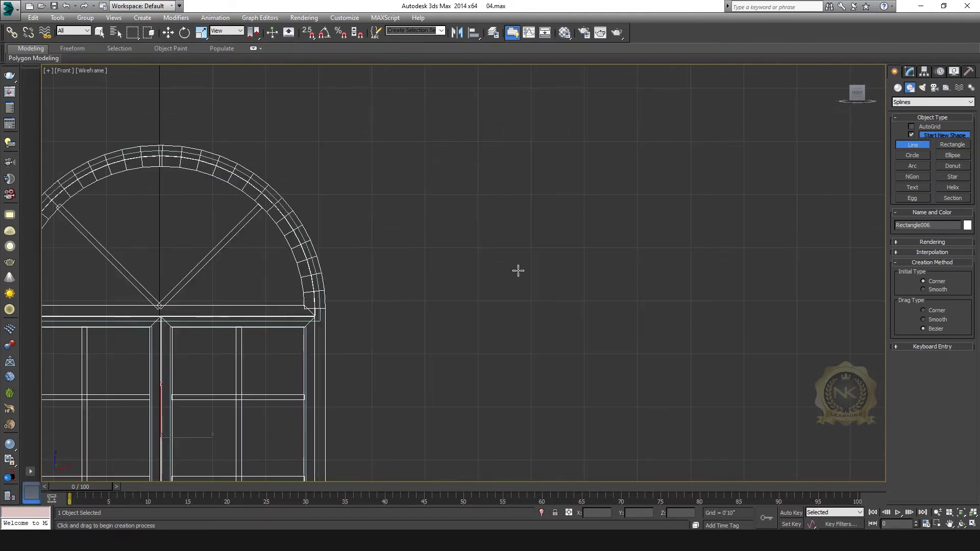
{"action": "scroll", "coordinate": [546, 246], "scroll_direction": "up", "scroll_amount": 2}
{"action": "left_click", "coordinate": [582, 209]}
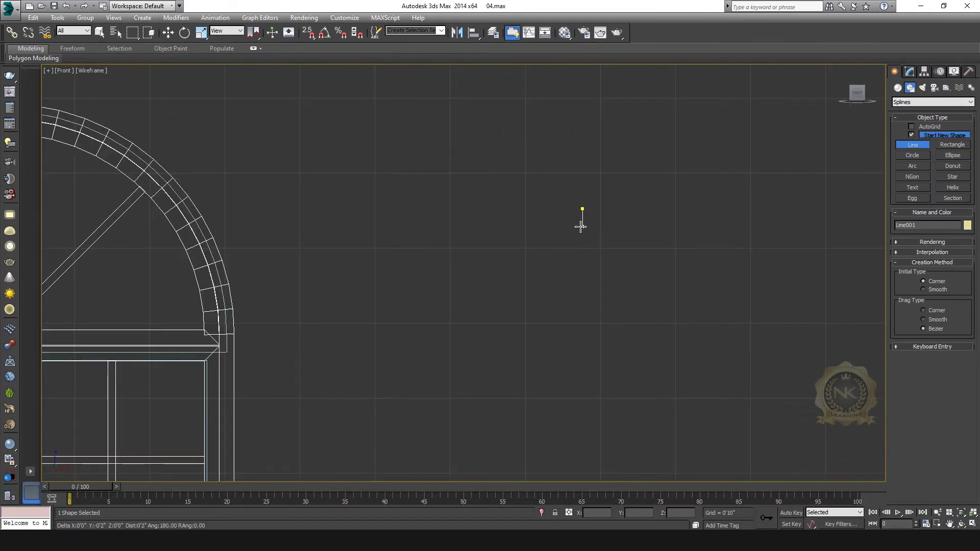
{"action": "left_click", "coordinate": [583, 225]}
{"action": "left_click", "coordinate": [569, 225]}
{"action": "left_click", "coordinate": [569, 241]}
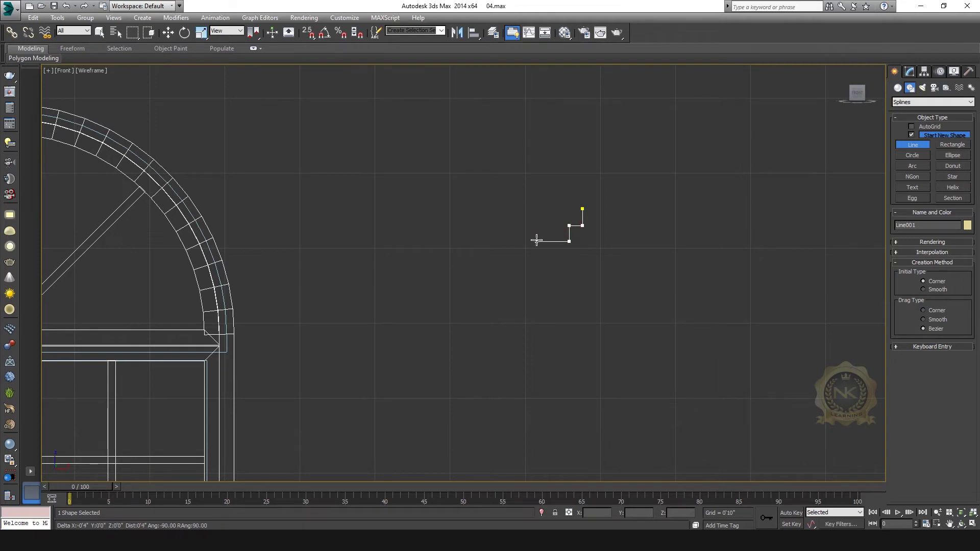
{"action": "left_click", "coordinate": [554, 241]}
{"action": "left_click", "coordinate": [555, 260]}
{"action": "left_click", "coordinate": [511, 260]}
{"action": "left_click", "coordinate": [512, 305]}
{"action": "left_click", "coordinate": [499, 304]}
{"action": "left_click", "coordinate": [502, 317]}
{"action": "left_click", "coordinate": [489, 317]}
{"action": "left_click", "coordinate": [490, 329]}
{"action": "left_click", "coordinate": [477, 329]}
{"action": "left_click", "coordinate": [477, 211]}
{"action": "left_click", "coordinate": [582, 208]}
{"action": "left_click", "coordinate": [466, 295]}
{"action": "key", "text": "w"}
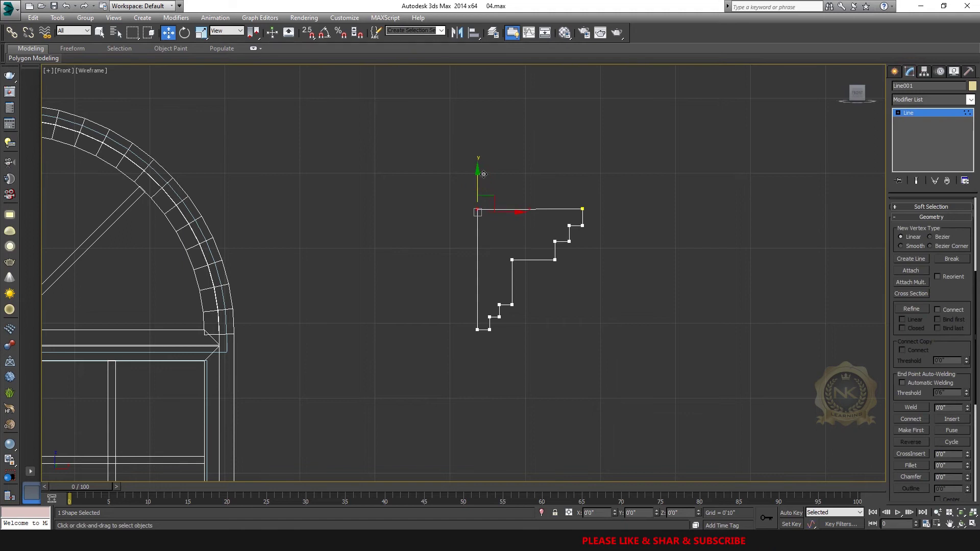
- Fillet the profile's large inner corner by about 0'9" into a concave curve
{"action": "left_click", "coordinate": [494, 246]}
{"action": "left_click", "coordinate": [512, 260]}
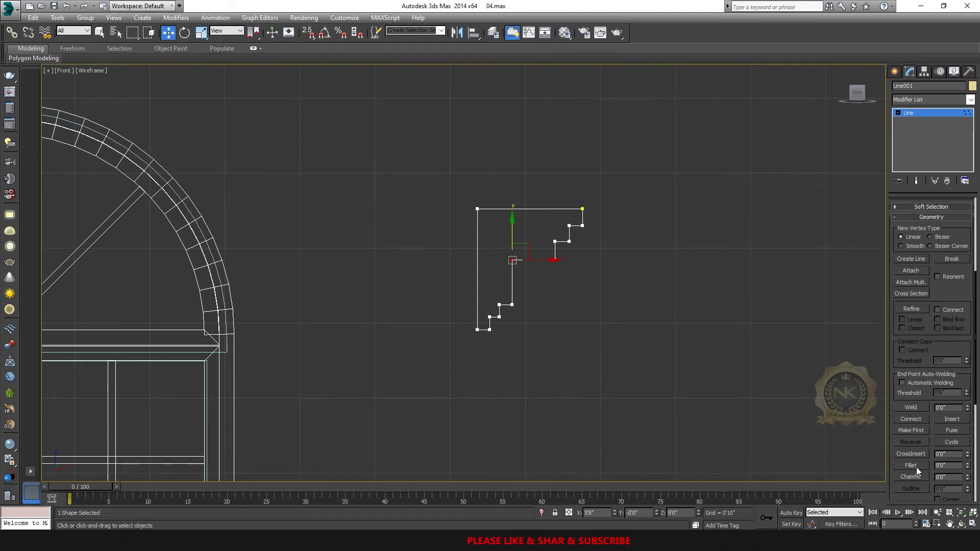
{"action": "left_click", "coordinate": [911, 465]}
{"action": "left_click_drag", "start_coordinate": [512, 260], "coordinate": [525, 191]}
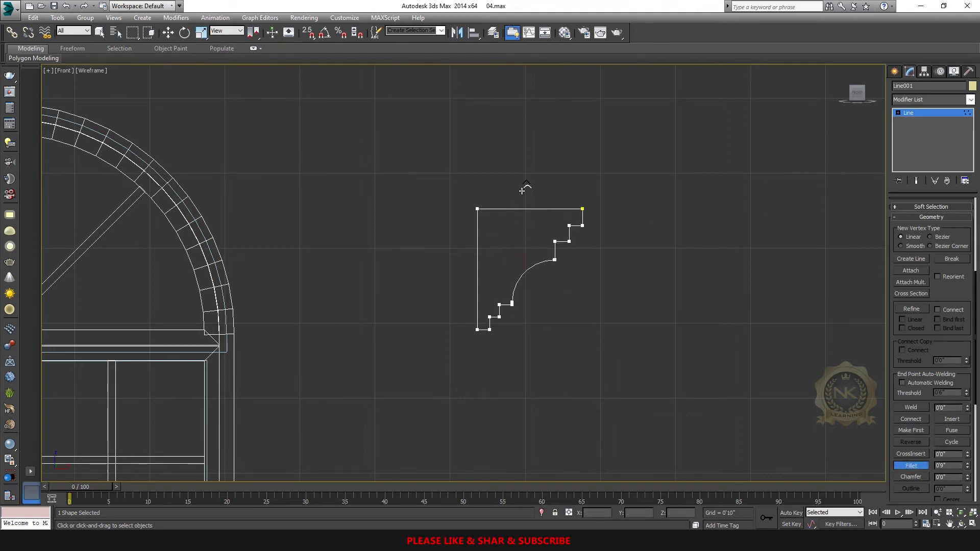
{"action": "left_click", "coordinate": [933, 115]}
- Switch the copied frame's Sweep to a custom section and pick the stepped molding profile as its section
{"action": "scroll", "coordinate": [539, 324], "scroll_direction": "down", "scroll_amount": 7}
{"action": "middle_click_drag", "start_coordinate": [473, 371], "coordinate": [533, 281]}
{"action": "scroll", "coordinate": [533, 280], "scroll_direction": "up", "scroll_amount": 2}
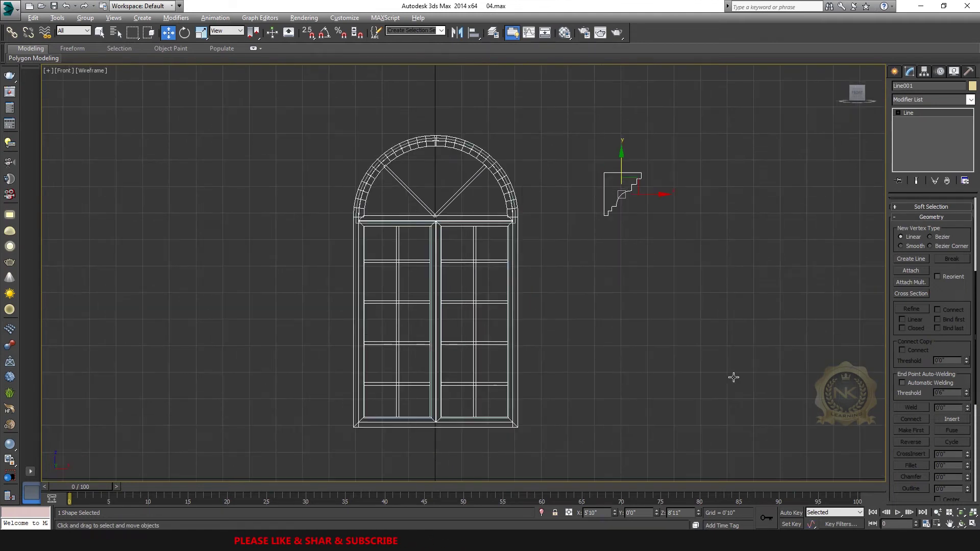
{"action": "key", "text": "alt+w"}
{"action": "key", "text": "alt+w"}
{"action": "left_click", "coordinate": [622, 274]}
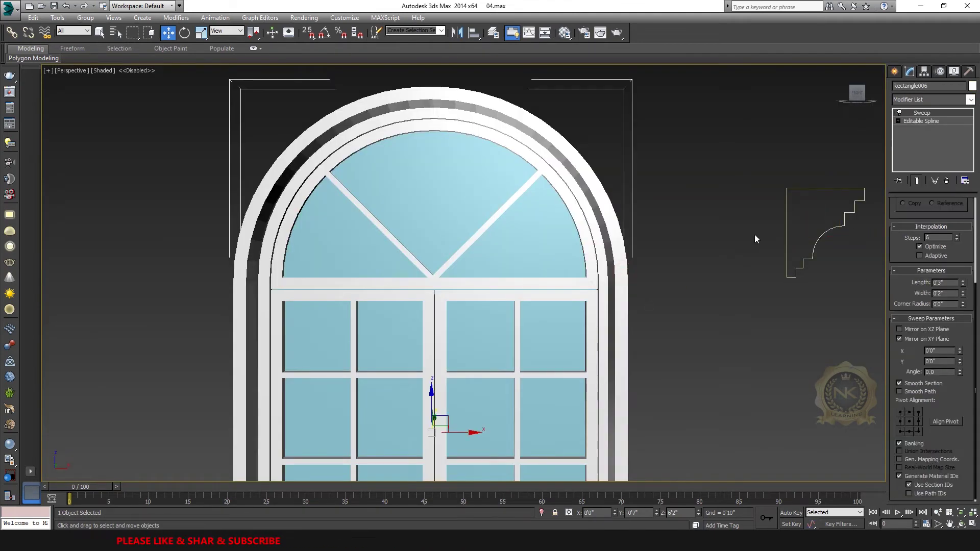
{"action": "middle_click_drag", "start_coordinate": [754, 236], "coordinate": [739, 232]}
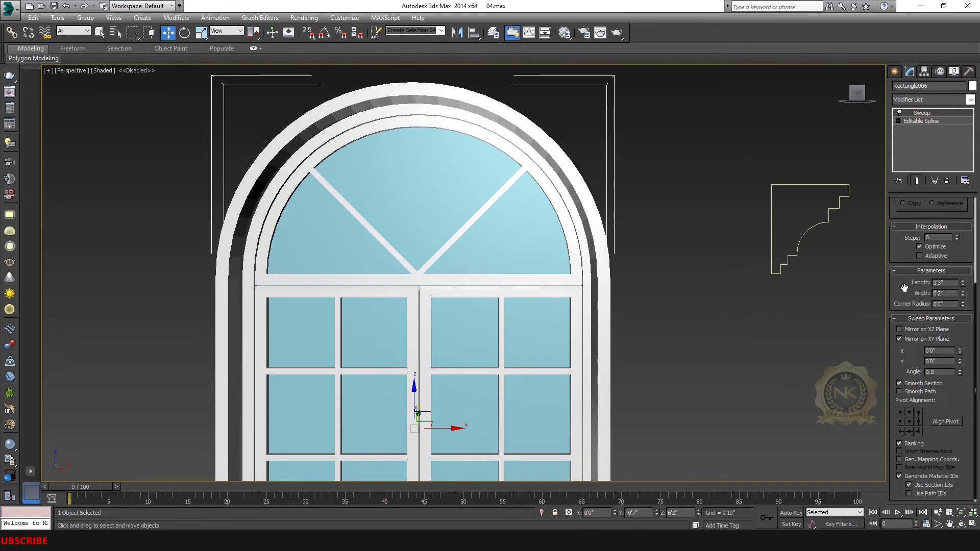
{"action": "scroll", "coordinate": [911, 240], "scroll_direction": "up", "scroll_amount": 3}
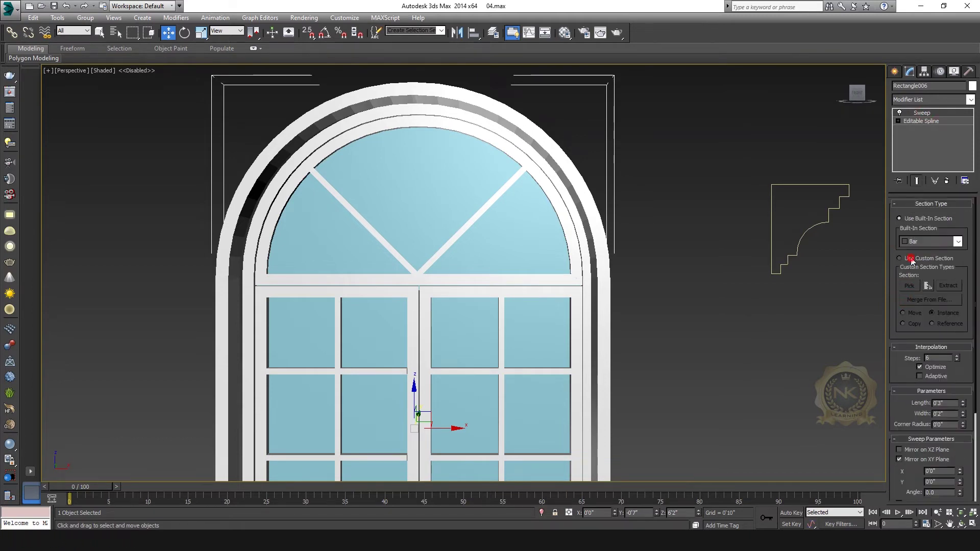
{"action": "left_click", "coordinate": [898, 258]}
{"action": "left_click", "coordinate": [909, 286]}
{"action": "left_click", "coordinate": [838, 203]}
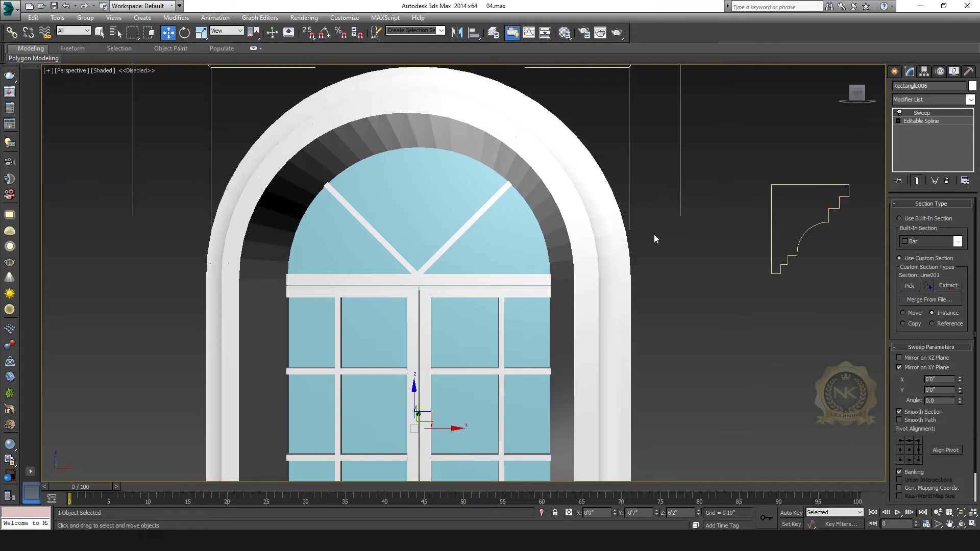
- Set the Sweep's X offset to 0'7" to push the molding outward around the window
{"action": "key", "text": "alt+w"}
{"action": "right_click", "coordinate": [670, 158]}
{"action": "key", "text": "alt+w"}
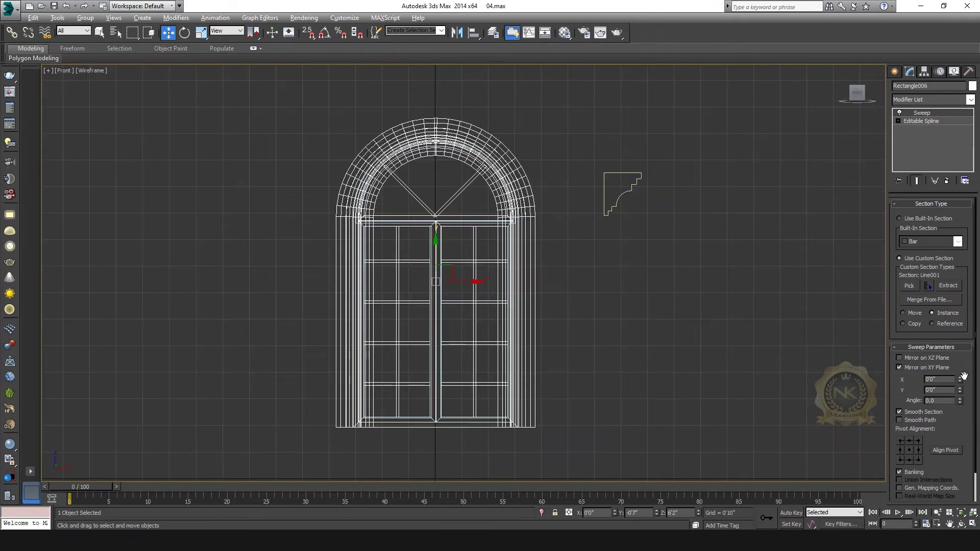
{"action": "left_click_drag", "start_coordinate": [959, 380], "coordinate": [893, 7]}
{"action": "key", "text": "alt+w"}
{"action": "left_click", "coordinate": [678, 312]}
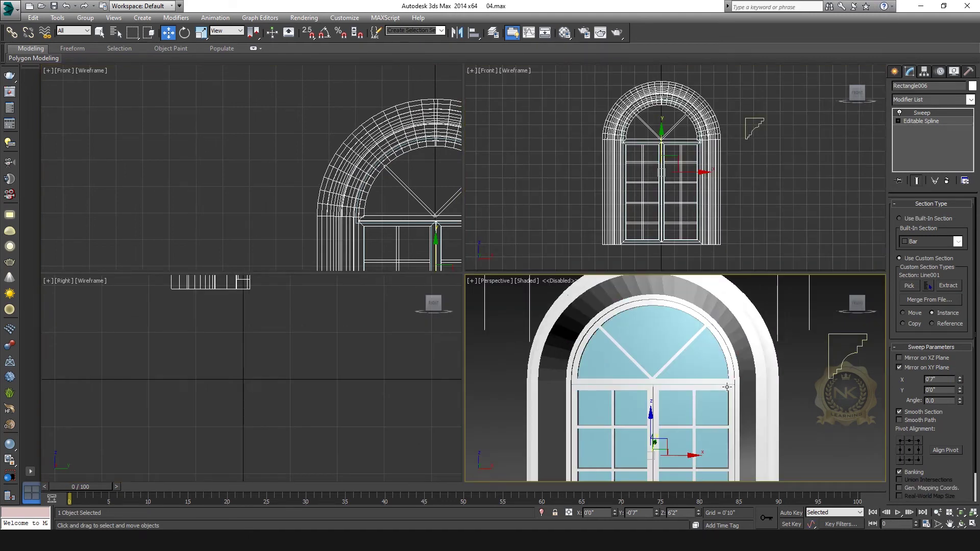
{"action": "key", "text": "alt+w"}
{"action": "scroll", "coordinate": [680, 310], "scroll_direction": "down", "scroll_amount": 2}
{"action": "middle_click_drag", "start_coordinate": [679, 311], "coordinate": [659, 241]}
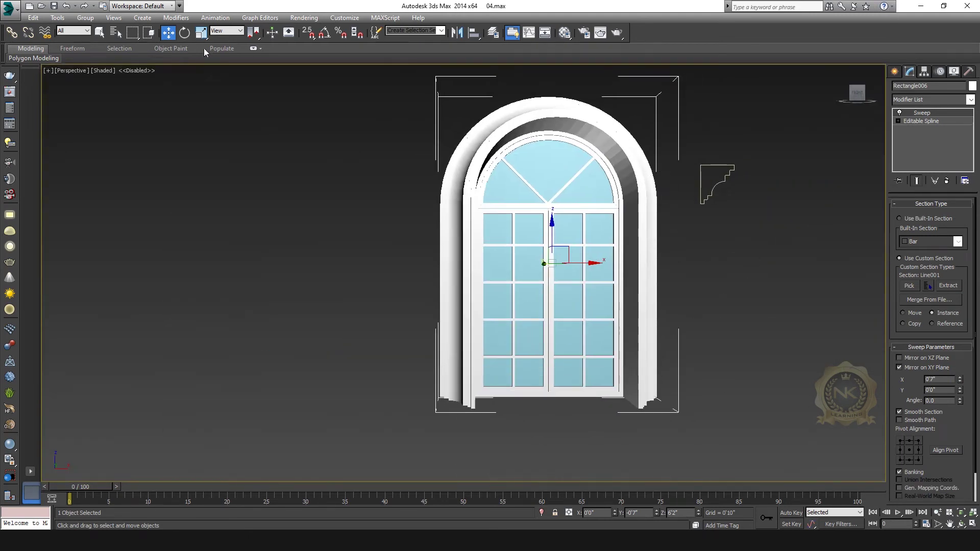
- Enable Mirror on XZ Plane for the molding's Sweep while keeping Mirror on XY Plane on
{"action": "left_click", "coordinate": [899, 367]}
{"action": "left_click", "coordinate": [900, 358]}
{"action": "left_click", "coordinate": [899, 368]}
- Examine the stepped molding around the arched window up close and as a whole
{"action": "middle_click_drag", "start_coordinate": [691, 298], "coordinate": [622, 316]}
{"action": "scroll", "coordinate": [583, 285], "scroll_direction": "up", "scroll_amount": 1}
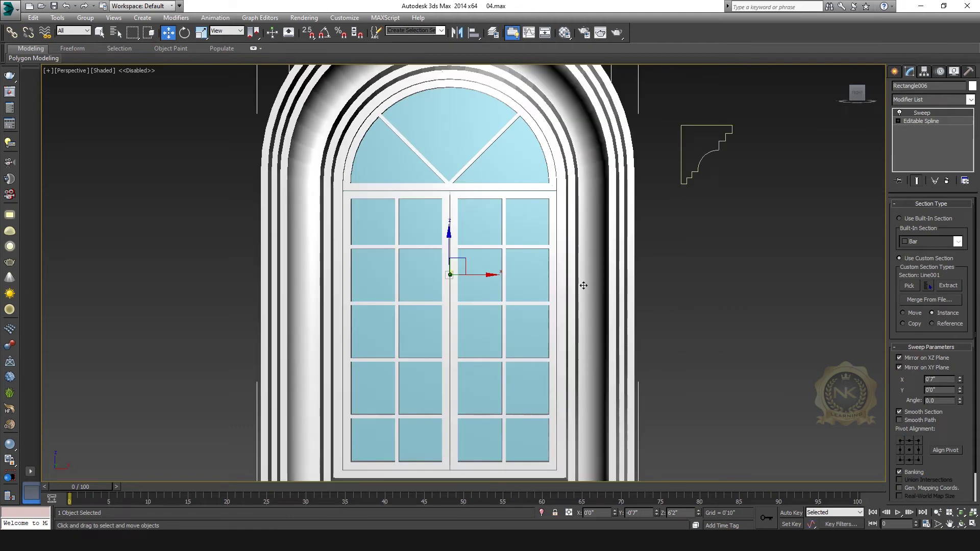
{"action": "scroll", "coordinate": [400, 327], "scroll_direction": "down", "scroll_amount": 1}
{"action": "scroll", "coordinate": [611, 357], "scroll_direction": "up", "scroll_amount": 1}
{"action": "scroll", "coordinate": [612, 356], "scroll_direction": "down", "scroll_amount": 3}
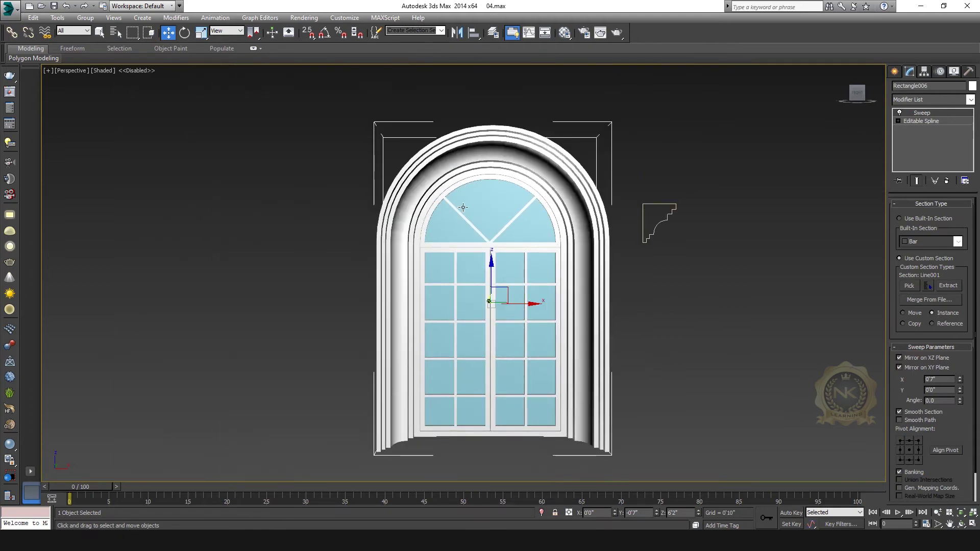
{"action": "left_click", "coordinate": [708, 386]}
{"action": "scroll", "coordinate": [619, 360], "scroll_direction": "up", "scroll_amount": 4}
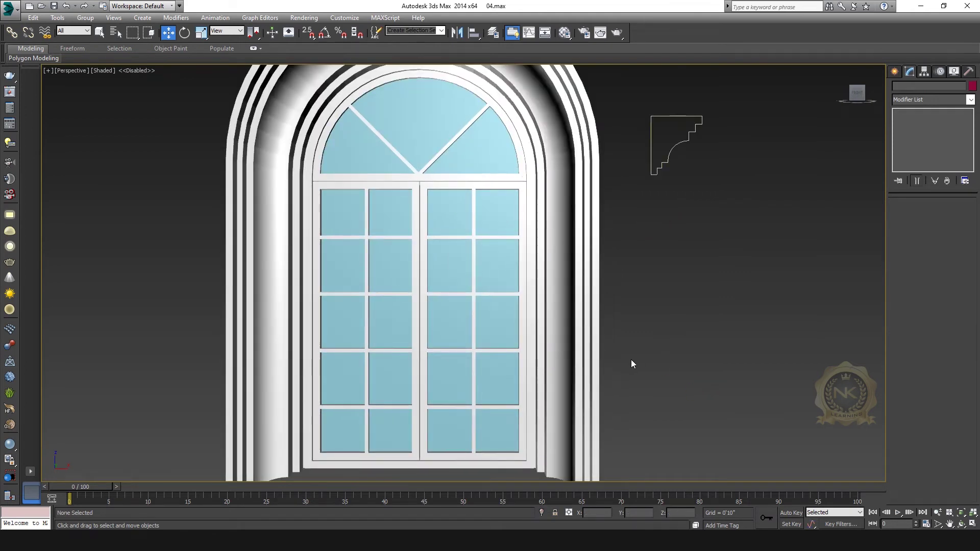
{"action": "scroll", "coordinate": [631, 359], "scroll_direction": "down", "scroll_amount": 2}
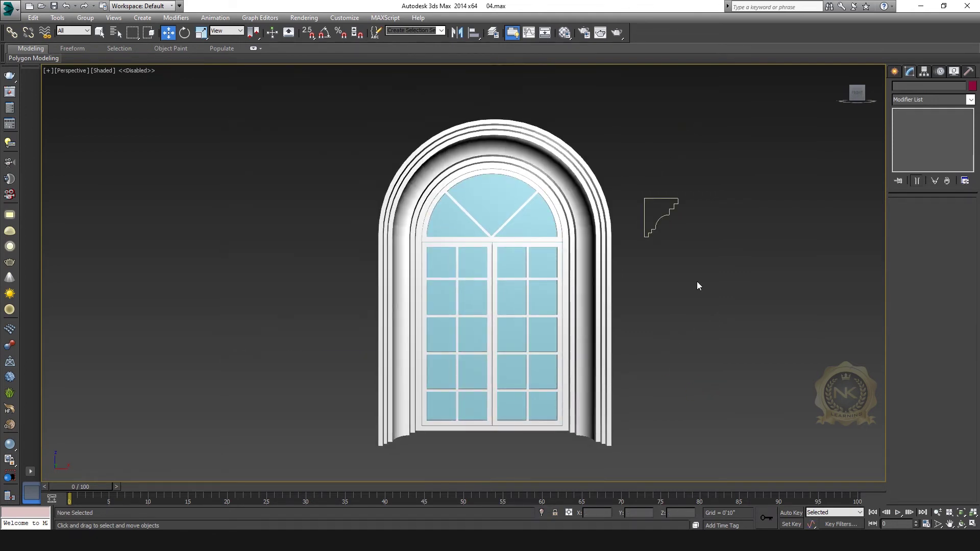
{"action": "middle_click_drag", "start_coordinate": [669, 292], "coordinate": [636, 297]}
{"action": "scroll", "coordinate": [632, 223], "scroll_direction": "up", "scroll_amount": 4}
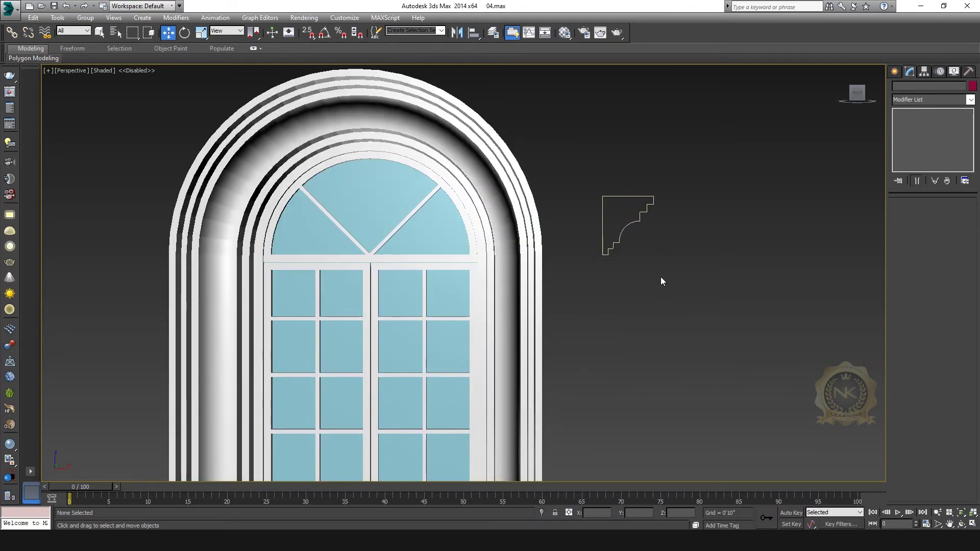
- Widen the molding profile by moving the two vertices of its straight vertical edge slightly outward, away from the stepped side
{"action": "left_click", "coordinate": [642, 212]}
{"action": "key", "text": "f"}
{"action": "scroll", "coordinate": [653, 201], "scroll_direction": "down", "scroll_amount": 2}
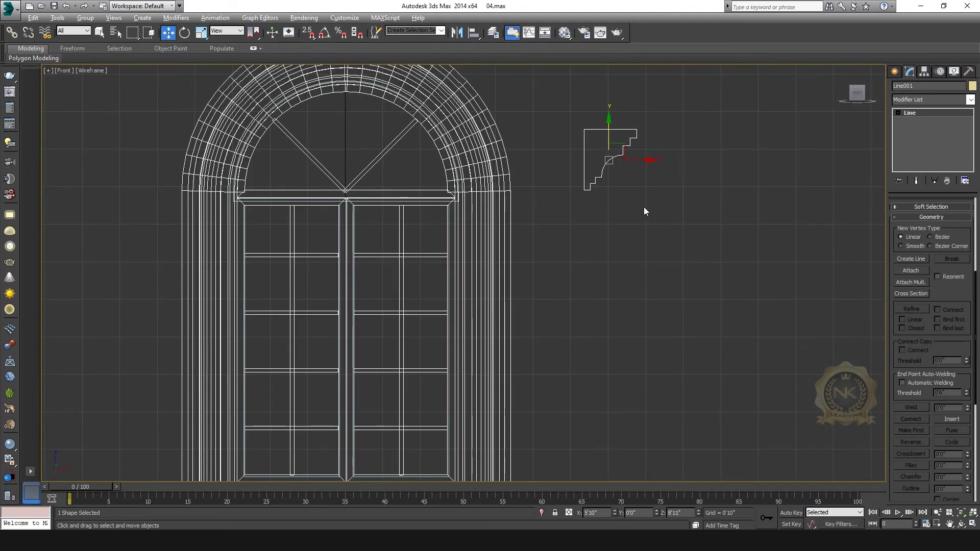
{"action": "left_click", "coordinate": [929, 114]}
{"action": "key", "text": "1"}
{"action": "left_click_drag", "start_coordinate": [586, 209], "coordinate": [607, 190]}
{"action": "key", "text": "p"}
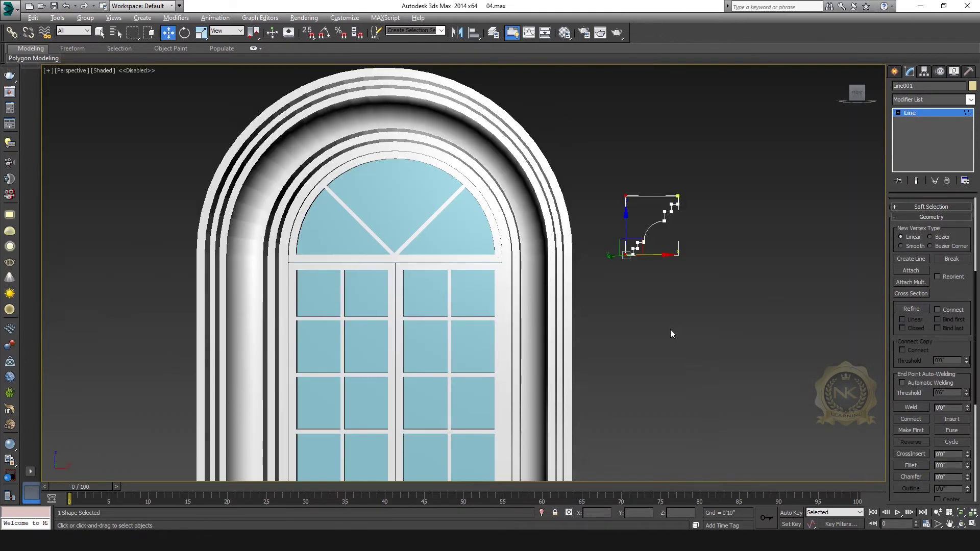
{"action": "left_click_drag", "start_coordinate": [660, 259], "coordinate": [646, 255]}
{"action": "left_click", "coordinate": [922, 112]}
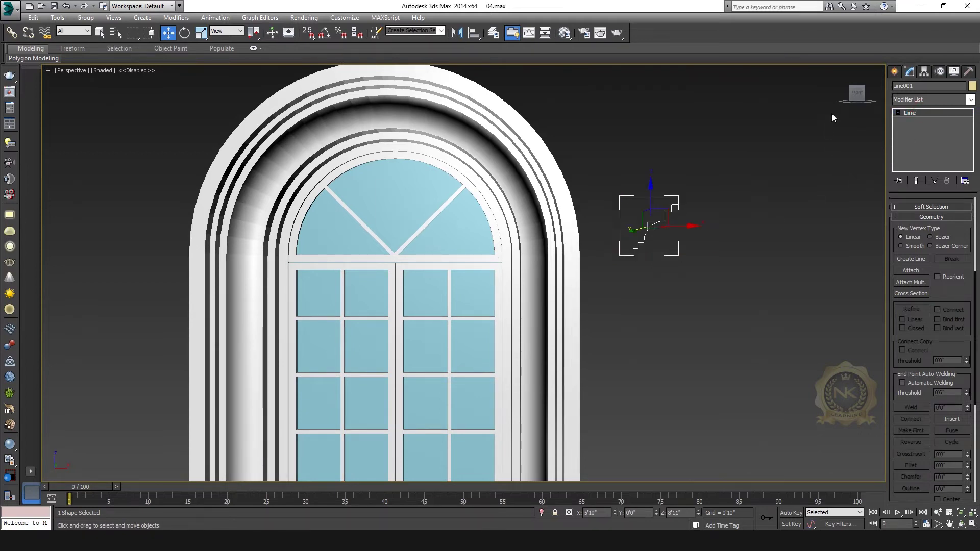
- Inspect the widened molding around the arched window from an angle and from the front
{"action": "left_click", "coordinate": [851, 95]}
{"action": "middle_click_drag", "start_coordinate": [409, 250], "coordinate": [593, 272], "text": "alt"}
{"action": "scroll", "coordinate": [532, 286], "scroll_direction": "down", "scroll_amount": 2}
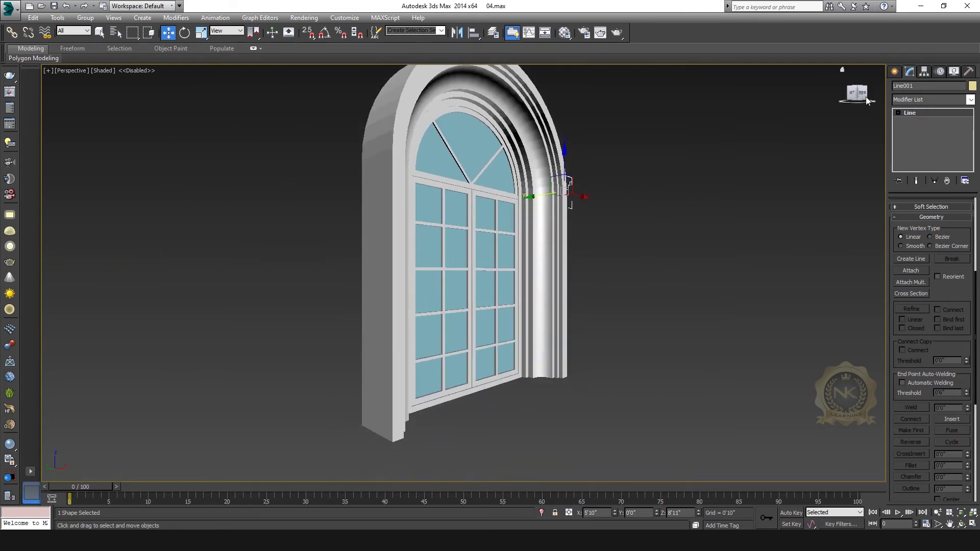
{"action": "left_click", "coordinate": [864, 93]}
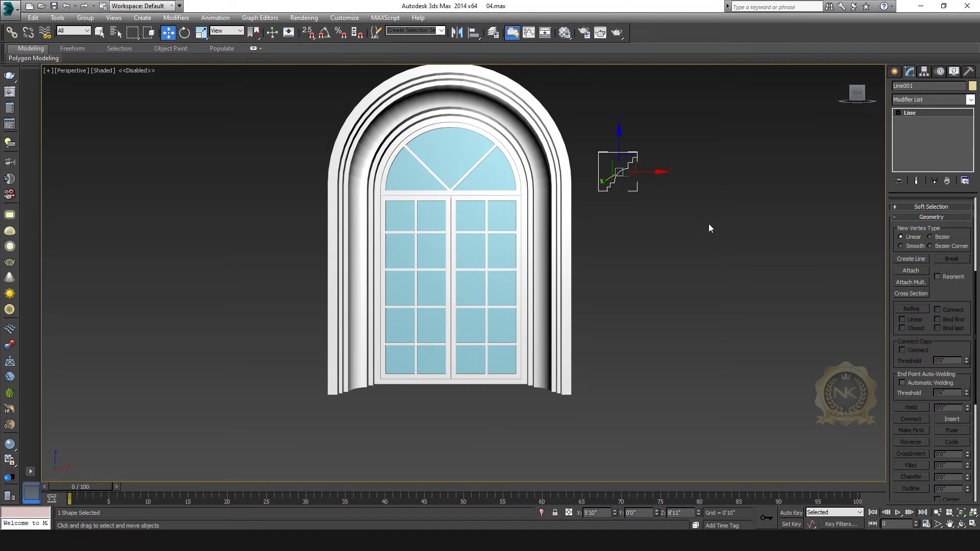
{"action": "middle_click_drag", "start_coordinate": [650, 254], "coordinate": [654, 278]}
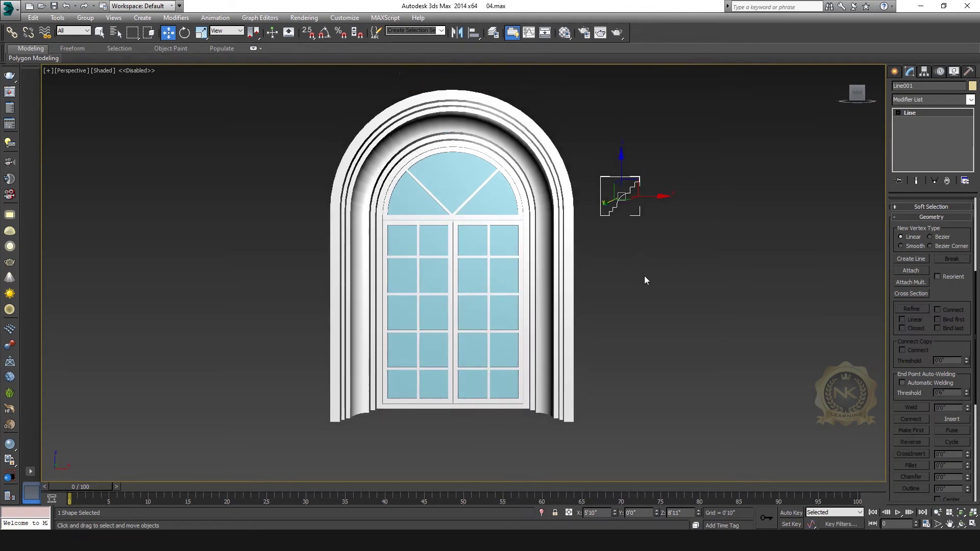
{"action": "scroll", "coordinate": [644, 275], "scroll_direction": "up", "scroll_amount": 5}
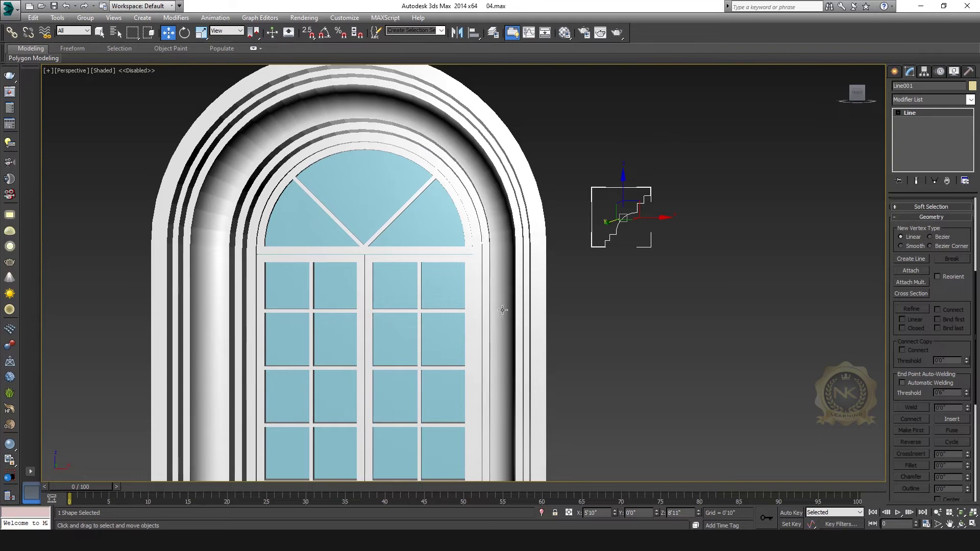
{"action": "scroll", "coordinate": [503, 269], "scroll_direction": "down", "scroll_amount": 2}
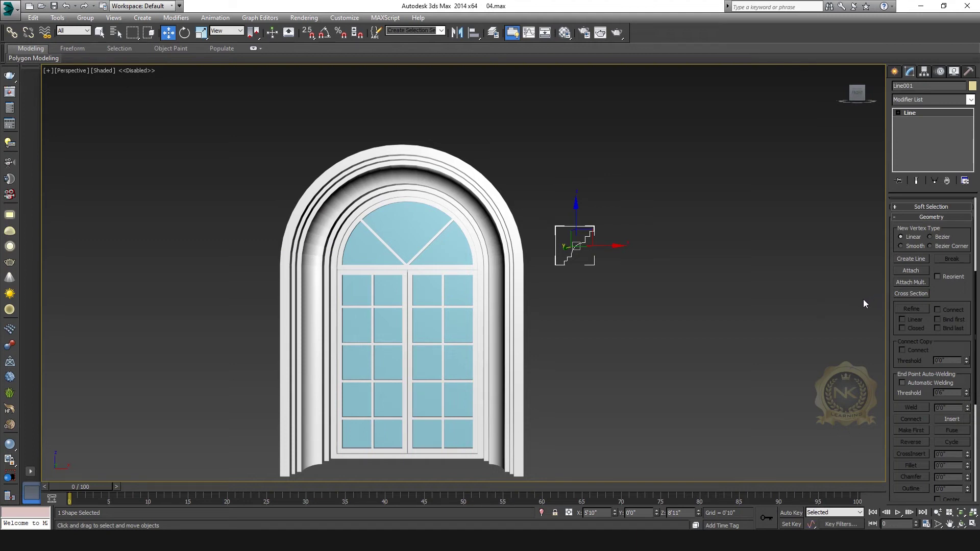
- Add vertices along the curved segment of the molding profile with Refine, and leave vertex editing
{"action": "scroll", "coordinate": [525, 263], "scroll_direction": "up", "scroll_amount": 6}
{"action": "middle_click_drag", "start_coordinate": [566, 279], "coordinate": [514, 238]}
{"action": "left_click", "coordinate": [626, 243]}
{"action": "left_click", "coordinate": [409, 254]}
{"action": "scroll", "coordinate": [530, 296], "scroll_direction": "down", "scroll_amount": 5}
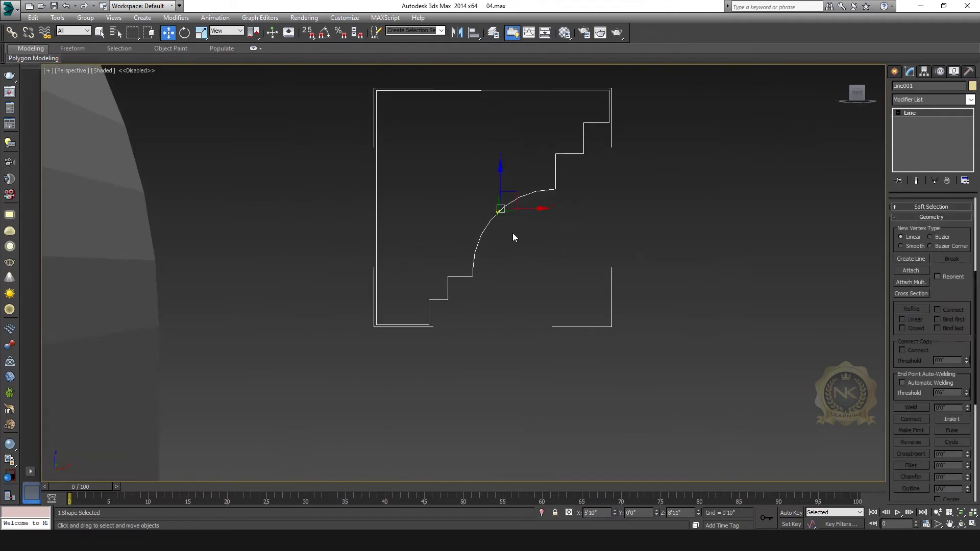
{"action": "scroll", "coordinate": [472, 282], "scroll_direction": "up", "scroll_amount": 5}
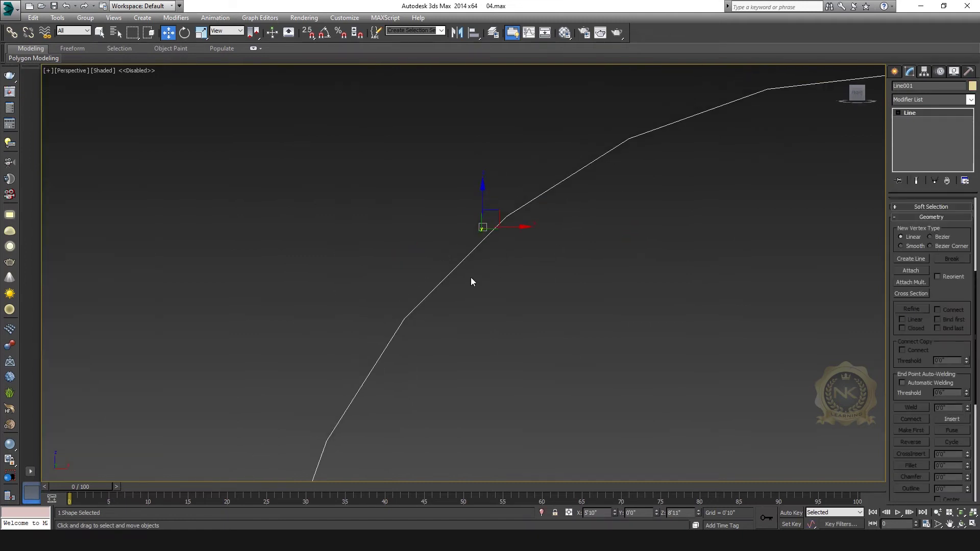
{"action": "left_click", "coordinate": [933, 112]}
{"action": "scroll", "coordinate": [656, 250], "scroll_direction": "down", "scroll_amount": 5}
{"action": "middle_click_drag", "start_coordinate": [624, 270], "coordinate": [567, 264]}
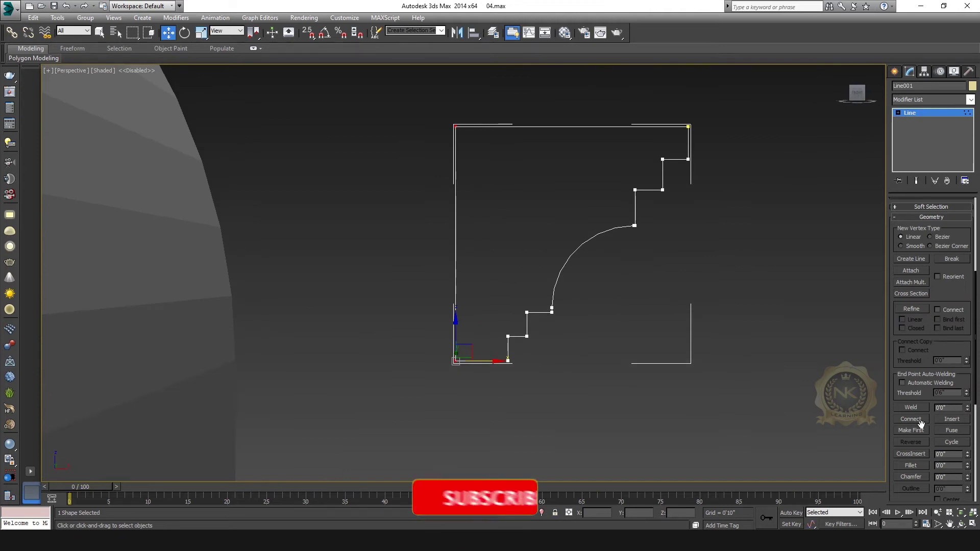
{"action": "left_click", "coordinate": [910, 309]}
{"action": "scroll", "coordinate": [640, 331], "scroll_direction": "down", "scroll_amount": 5}
{"action": "scroll", "coordinate": [641, 330], "scroll_direction": "up", "scroll_amount": 2}
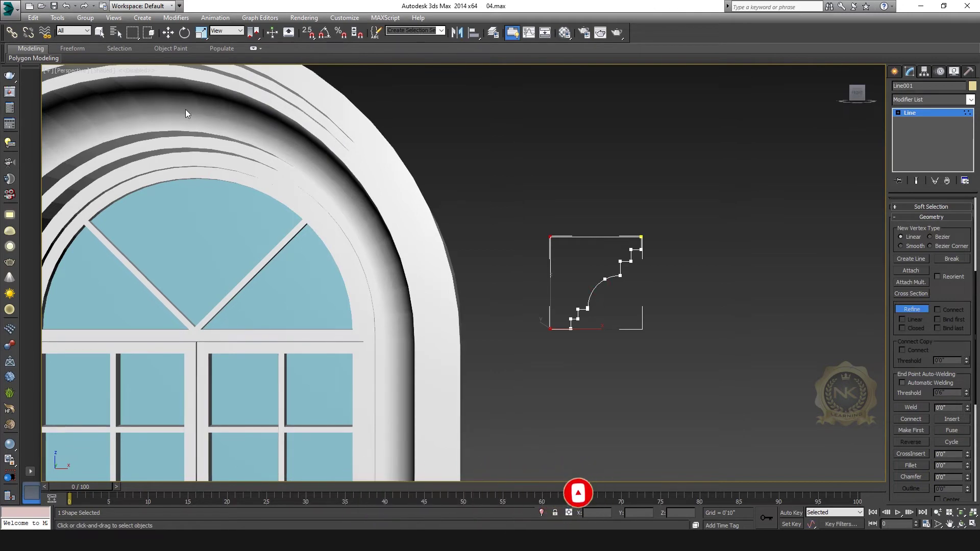
{"action": "left_click", "coordinate": [597, 286]}
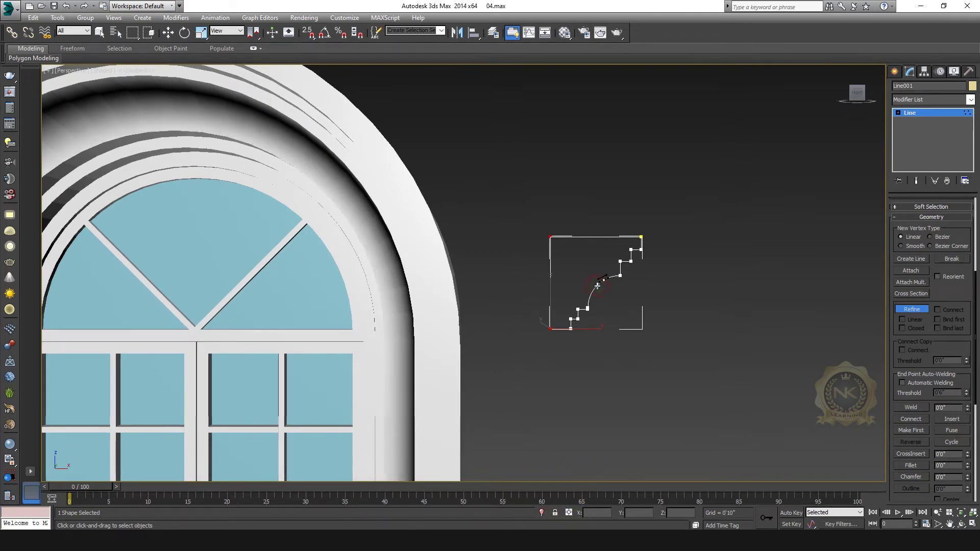
{"action": "left_click", "coordinate": [926, 114]}
{"action": "key", "text": "w"}
{"action": "scroll", "coordinate": [608, 322], "scroll_direction": "down", "scroll_amount": 5}
{"action": "scroll", "coordinate": [637, 296], "scroll_direction": "up", "scroll_amount": 3}
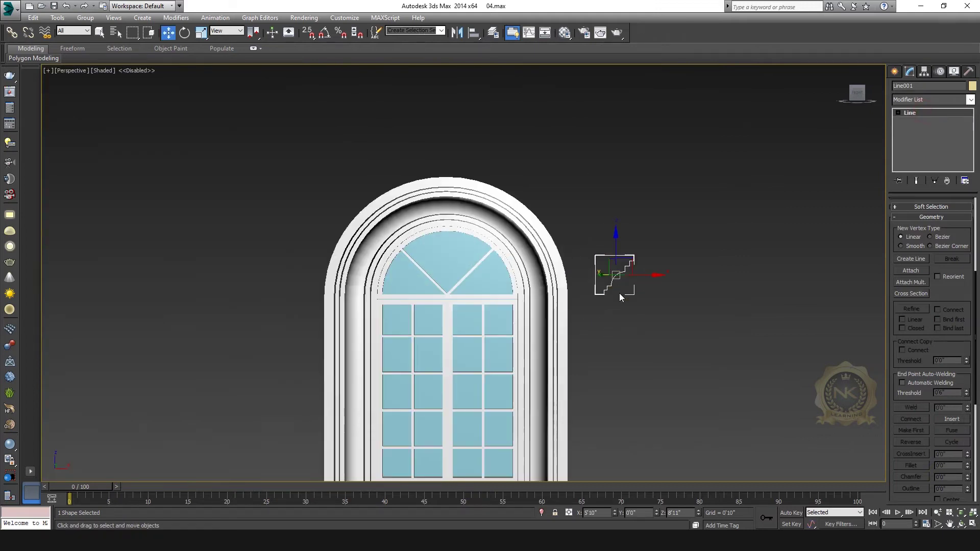
- Draw an open three-sided line in the Top view along the molding's outer left side, front edge and right side
{"action": "left_click", "coordinate": [766, 301]}
{"action": "scroll", "coordinate": [721, 253], "scroll_direction": "down", "scroll_amount": 3}
{"action": "key", "text": "f"}
{"action": "scroll", "coordinate": [526, 286], "scroll_direction": "down", "scroll_amount": 5}
{"action": "scroll", "coordinate": [546, 270], "scroll_direction": "up", "scroll_amount": 5}
{"action": "key", "text": "alt+w"}
{"action": "left_click", "coordinate": [746, 357]}
{"action": "key", "text": "alt+w"}
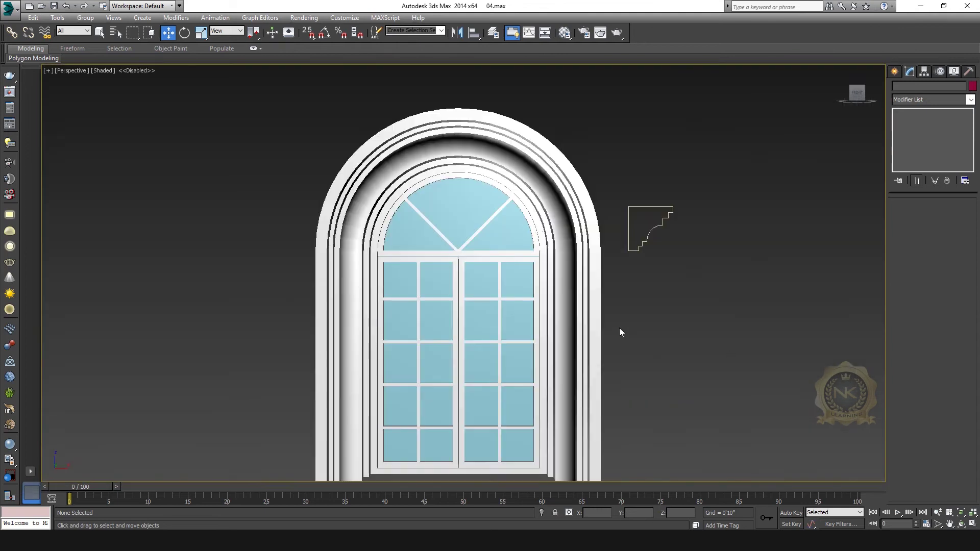
{"action": "key", "text": "t"}
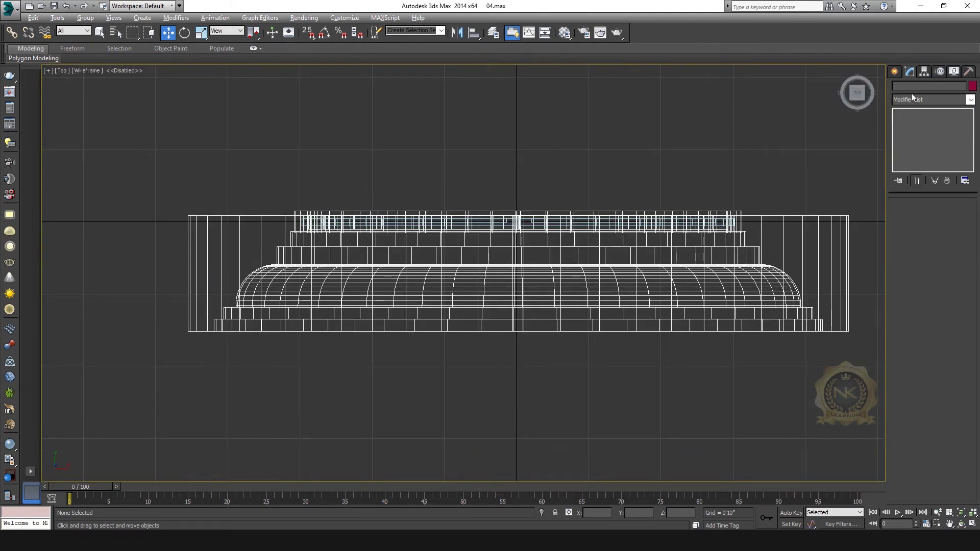
{"action": "left_click", "coordinate": [896, 72]}
{"action": "left_click", "coordinate": [912, 145]}
{"action": "middle_click_drag", "start_coordinate": [157, 247], "coordinate": [119, 208]}
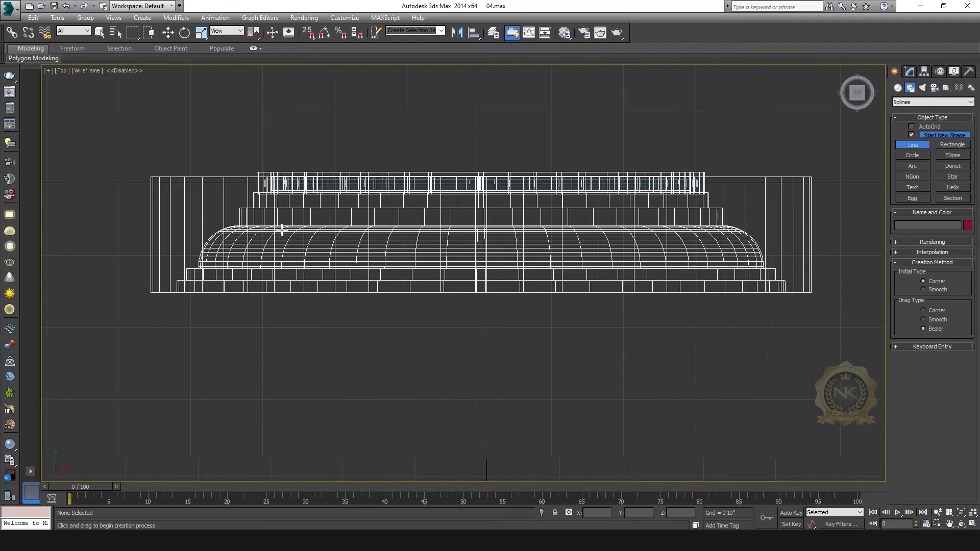
{"action": "left_click", "coordinate": [150, 177]}
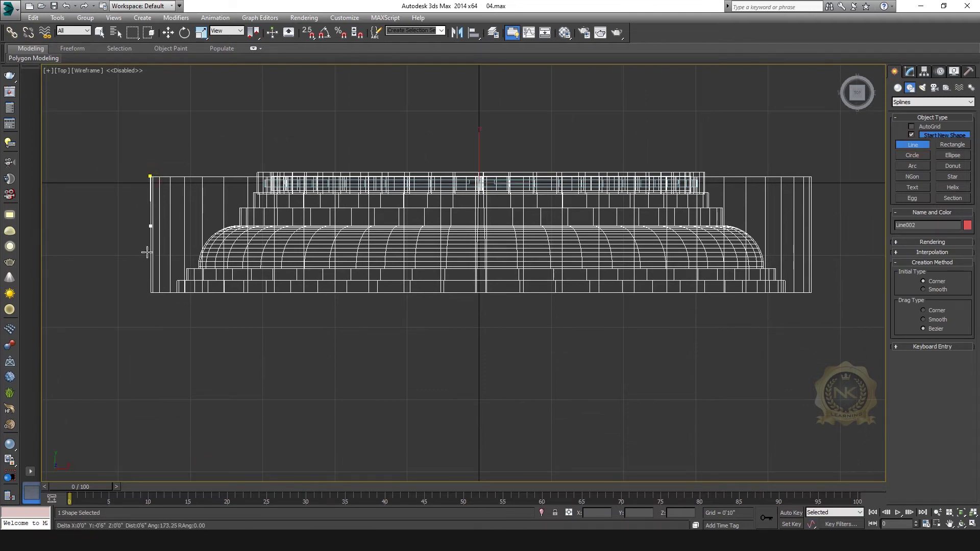
{"action": "left_click", "coordinate": [150, 293]}
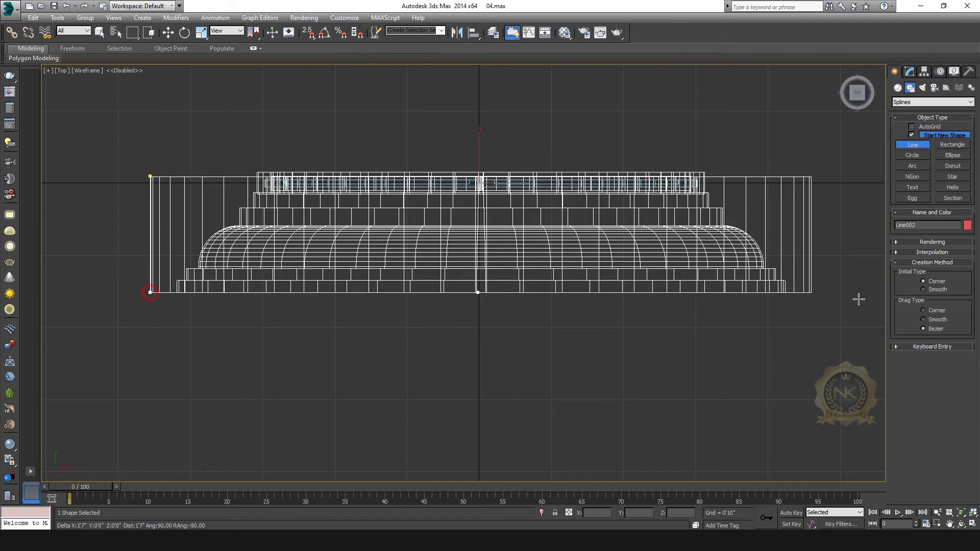
{"action": "left_click", "coordinate": [812, 294]}
{"action": "left_click", "coordinate": [812, 176]}
{"action": "right_click", "coordinate": [827, 150]}
- Move the path's two left vertices slightly along X to line up with the molding's outer edge
{"action": "left_click", "coordinate": [910, 71]}
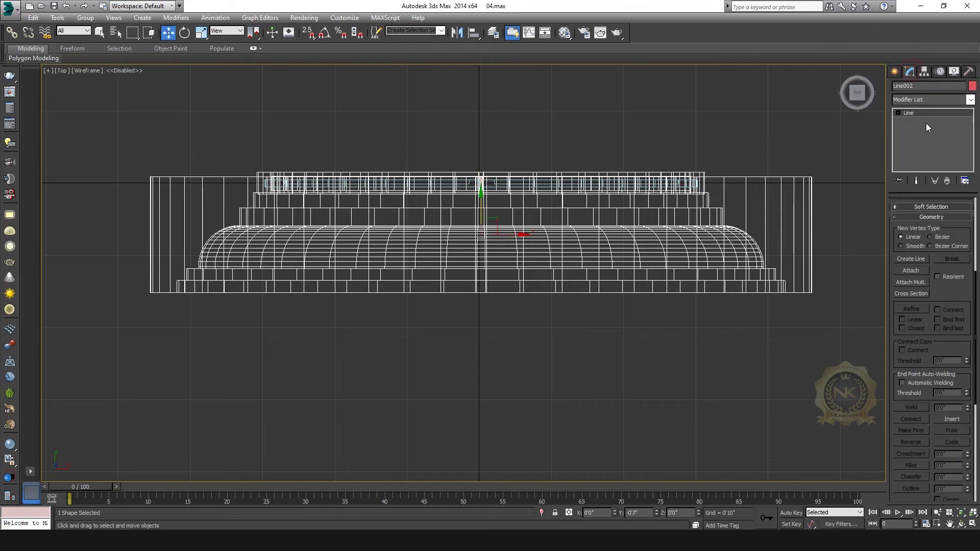
{"action": "left_click_drag", "start_coordinate": [119, 127], "coordinate": [189, 343]}
{"action": "scroll", "coordinate": [623, 376], "scroll_direction": "up", "scroll_amount": 3}
{"action": "scroll", "coordinate": [531, 284], "scroll_direction": "up", "scroll_amount": 4}
{"action": "scroll", "coordinate": [505, 237], "scroll_direction": "up", "scroll_amount": 3}
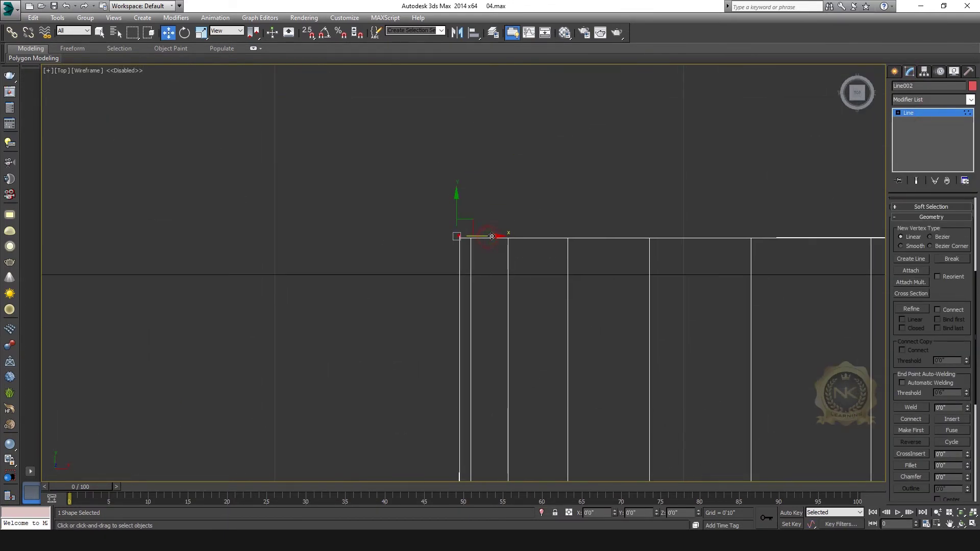
{"action": "key", "text": "alt+w"}
{"action": "right_click", "coordinate": [720, 204]}
{"action": "key", "text": "alt+w"}
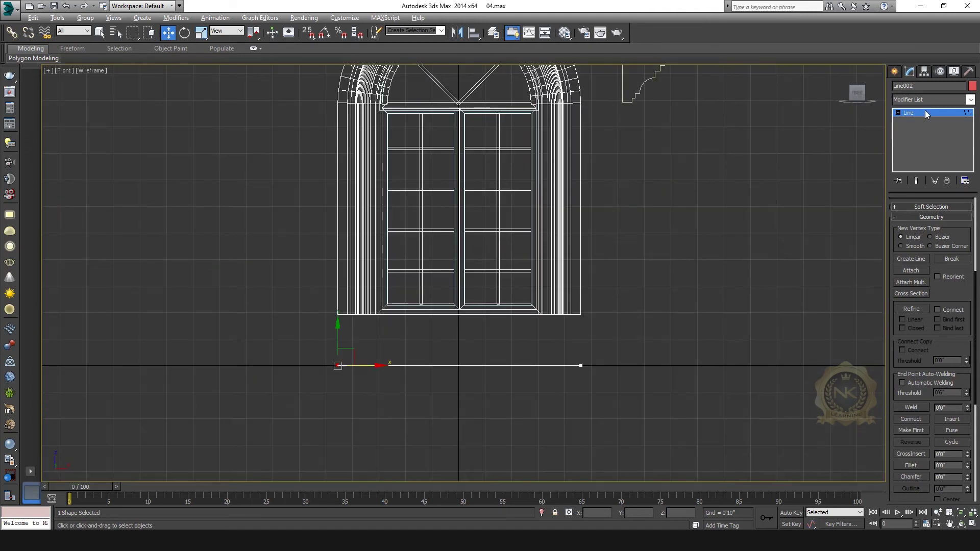
{"action": "left_click", "coordinate": [925, 111]}
- Check the three-sided path's position below the window in the Perspective and Front views
{"action": "middle_click_drag", "start_coordinate": [690, 269], "coordinate": [674, 293]}
{"action": "key", "text": "alt+w"}
{"action": "right_click", "coordinate": [678, 418]}
{"action": "key", "text": "alt+w"}
{"action": "middle_click_drag", "start_coordinate": [676, 375], "coordinate": [666, 296]}
{"action": "key", "text": "alt+w"}
{"action": "right_click", "coordinate": [733, 197]}
{"action": "key", "text": "alt+w"}
{"action": "middle_click_drag", "start_coordinate": [648, 255], "coordinate": [627, 237]}
{"action": "scroll", "coordinate": [634, 272], "scroll_direction": "up", "scroll_amount": 2}
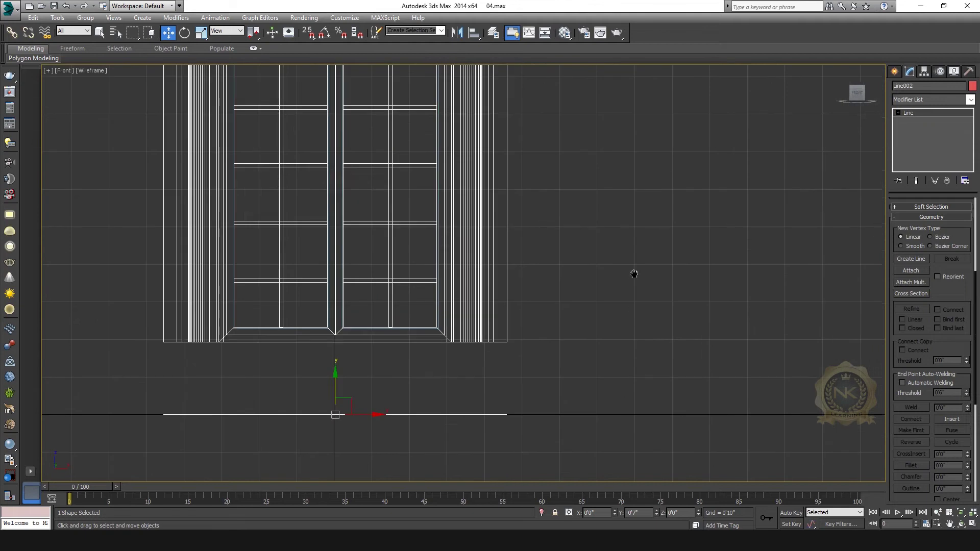
{"action": "middle_click_drag", "start_coordinate": [634, 272], "coordinate": [634, 231]}
- Draw a stepped line profile about 1'5" wide in the Front view beside the path, with a straight top and vertical back edge
{"action": "left_click", "coordinate": [894, 71]}
{"action": "left_click", "coordinate": [912, 145]}
{"action": "middle_click_drag", "start_coordinate": [499, 386], "coordinate": [503, 347]}
{"action": "scroll", "coordinate": [539, 364], "scroll_direction": "up", "scroll_amount": 2}
{"action": "middle_click_drag", "start_coordinate": [629, 336], "coordinate": [574, 321]}
{"action": "left_click", "coordinate": [572, 295]}
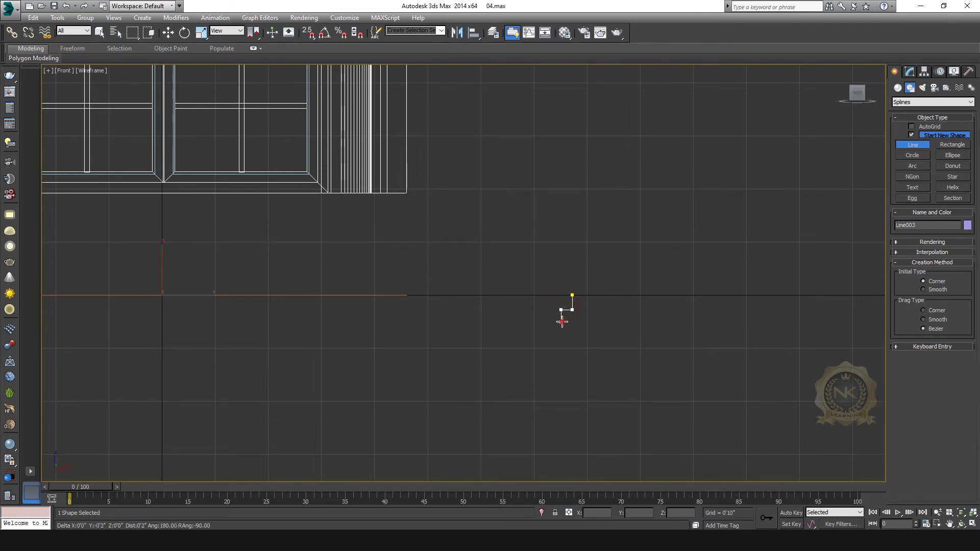
{"action": "left_click", "coordinate": [550, 321]}
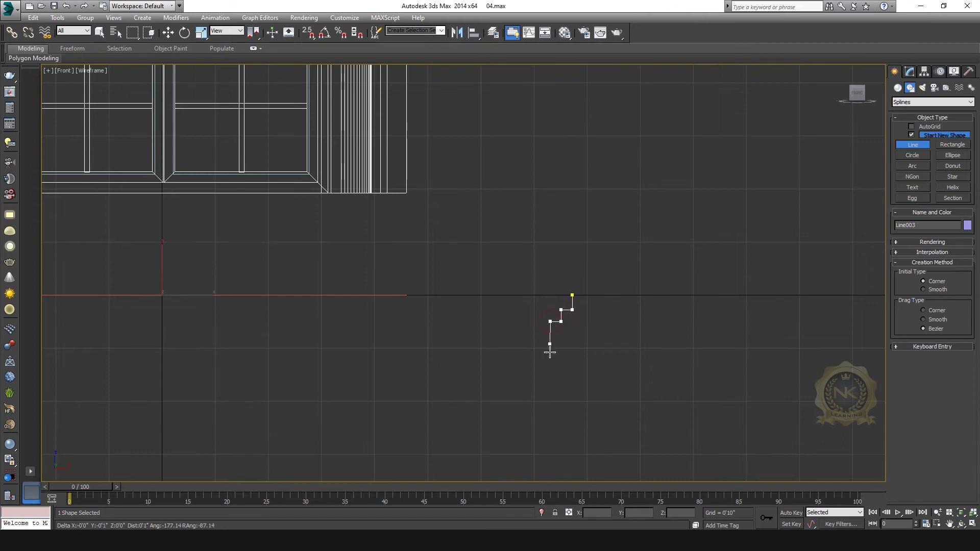
{"action": "left_click", "coordinate": [523, 367]}
{"action": "left_click", "coordinate": [513, 368]}
{"action": "left_click", "coordinate": [513, 380]}
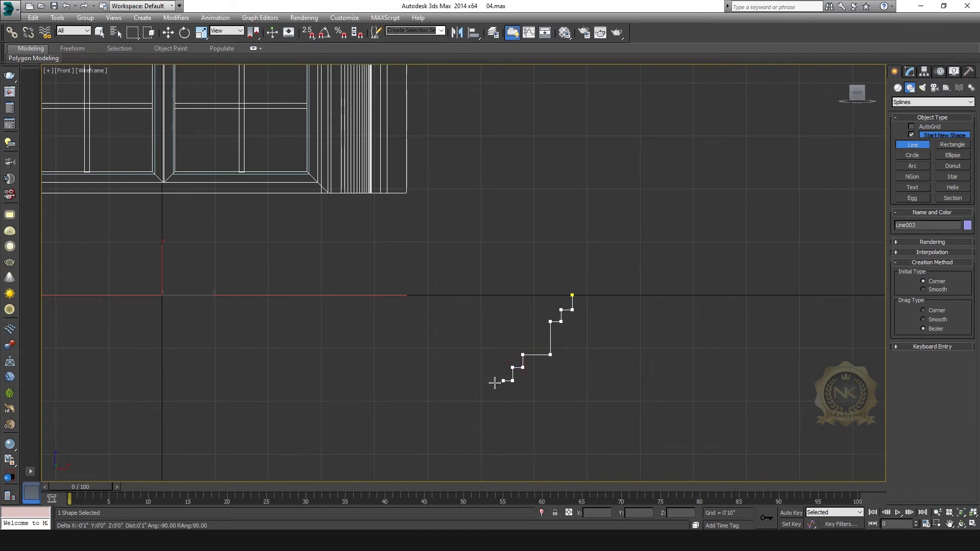
{"action": "left_click", "coordinate": [474, 380]}
{"action": "left_click", "coordinate": [474, 295]}
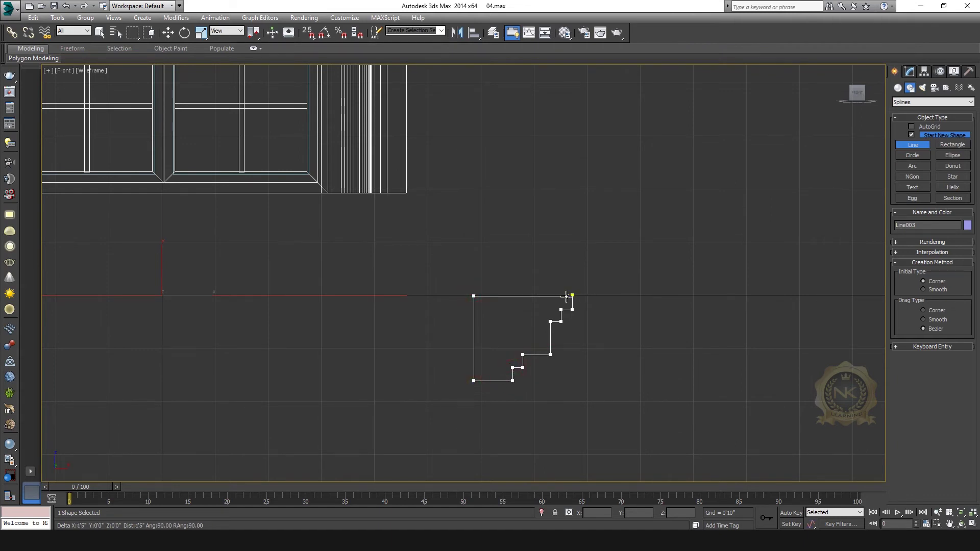
{"action": "key", "text": "BackSpace"}
{"action": "left_click", "coordinate": [475, 297]}
- Move the profile's top back-corner vertex vertically to level the top edge
{"action": "left_click", "coordinate": [909, 71]}
{"action": "key", "text": "1"}
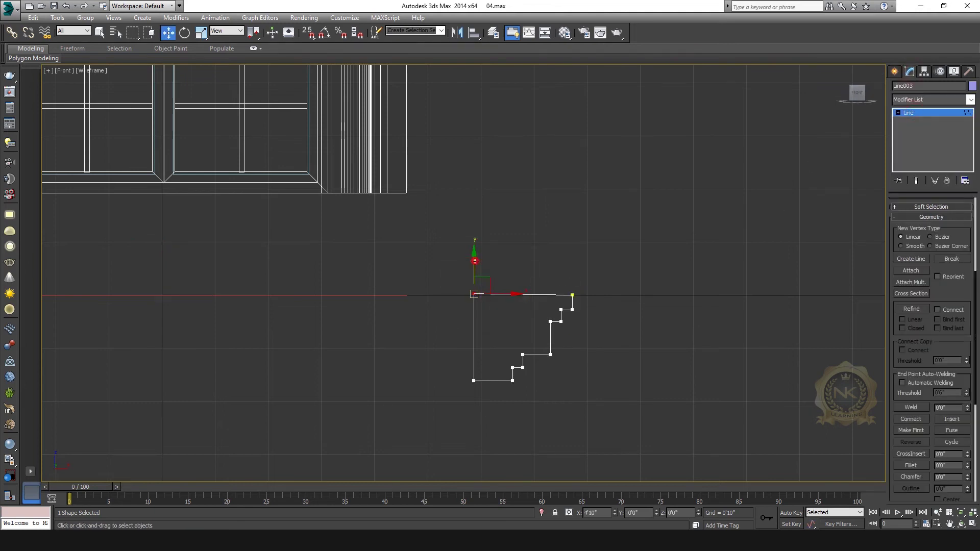
{"action": "scroll", "coordinate": [568, 325], "scroll_direction": "up", "scroll_amount": 5}
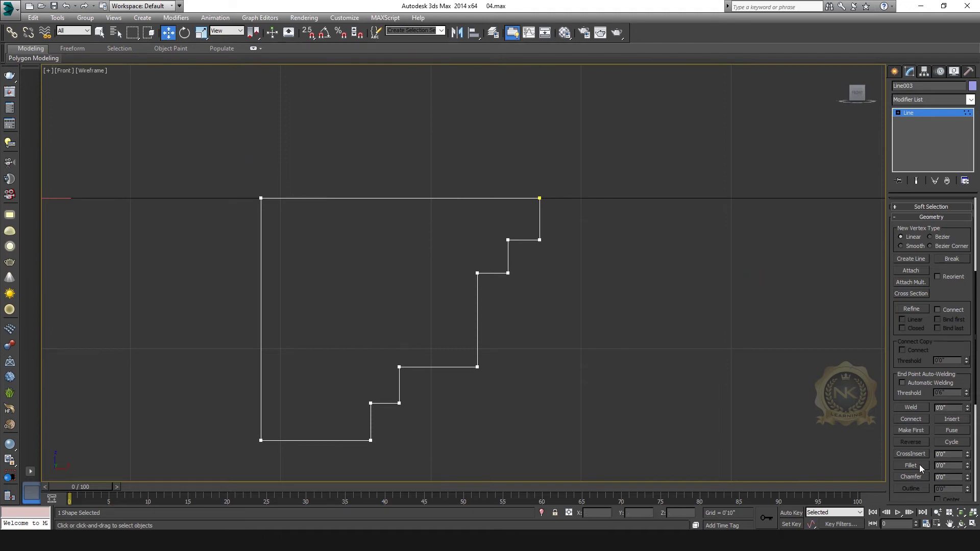
- Fillet the profile's large middle corner, the outer corner of the small step above it and the inner corner of the lowest step
{"action": "left_click_drag", "start_coordinate": [477, 366], "coordinate": [531, 265]}
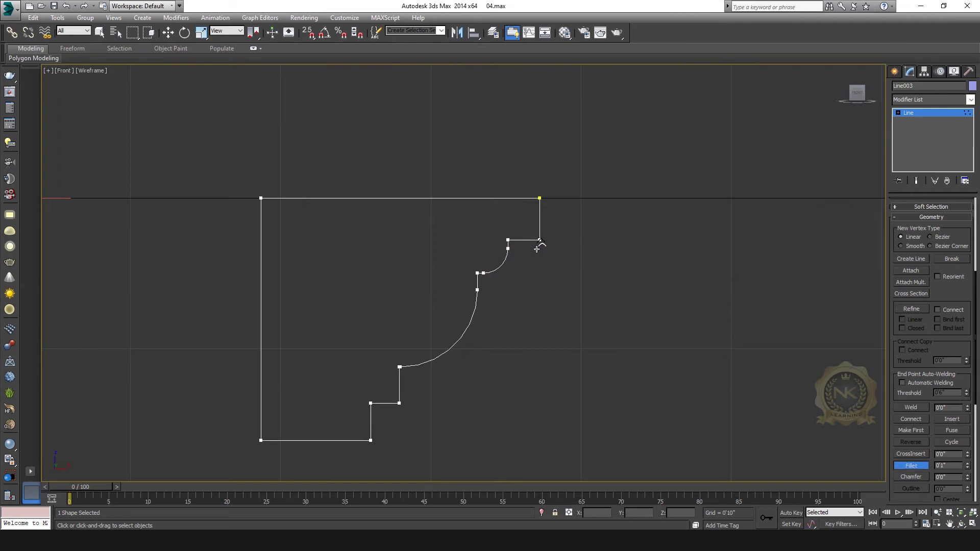
{"action": "middle_click_drag", "start_coordinate": [497, 396], "coordinate": [553, 334]}
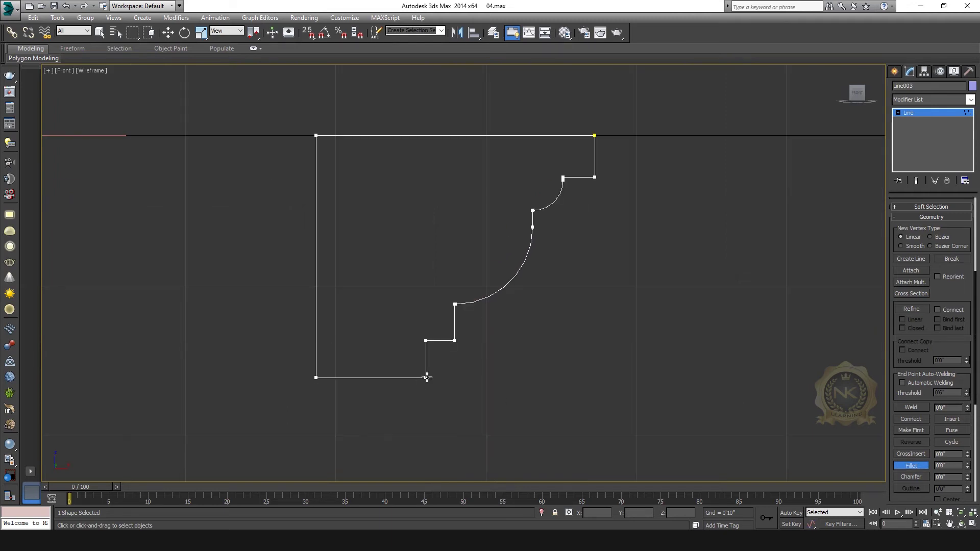
{"action": "middle_click_drag", "start_coordinate": [664, 266], "coordinate": [671, 315]}
{"action": "left_click", "coordinate": [947, 112]}
- Add a vertex in the middle of the profile's large arc with Refine, and leave vertex editing
{"action": "scroll", "coordinate": [629, 304], "scroll_direction": "down", "scroll_amount": 3}
{"action": "scroll", "coordinate": [630, 305], "scroll_direction": "up", "scroll_amount": 6}
{"action": "left_click", "coordinate": [928, 113]}
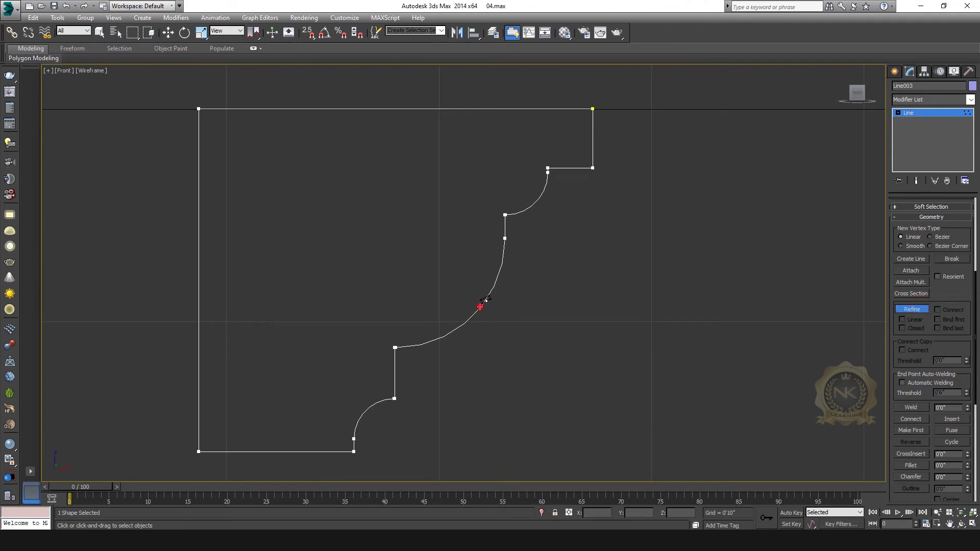
{"action": "left_click", "coordinate": [939, 112]}
{"action": "scroll", "coordinate": [528, 316], "scroll_direction": "down", "scroll_amount": 4}
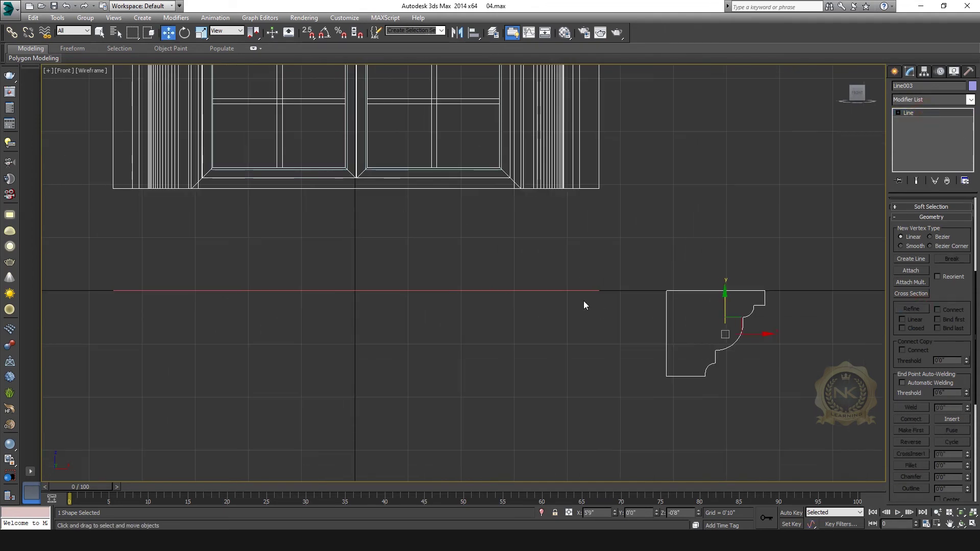
- Apply a Sweep modifier to the three-sided path below the window, using the filleted stepped profile as its custom section
{"action": "left_click", "coordinate": [586, 290]}
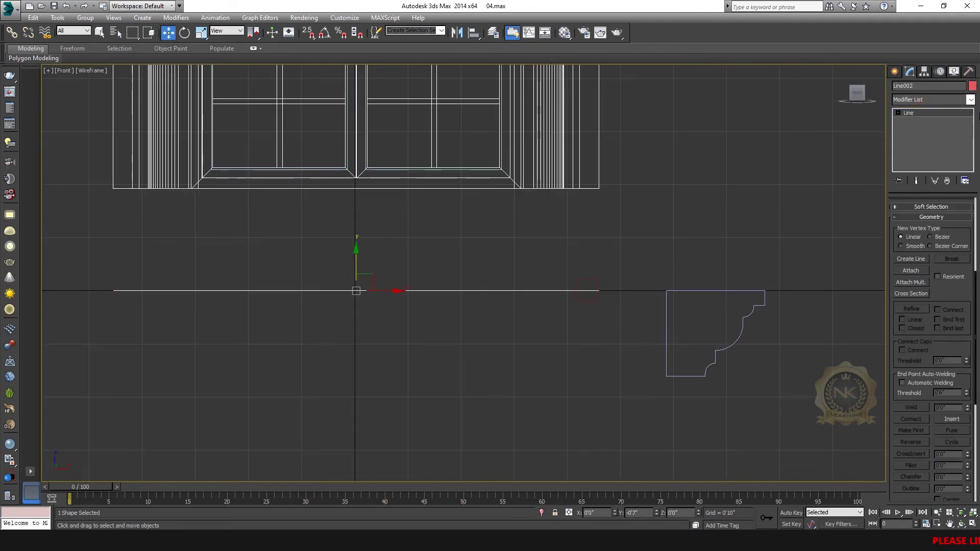
{"action": "left_click", "coordinate": [970, 100]}
{"action": "left_click", "coordinate": [970, 100]}
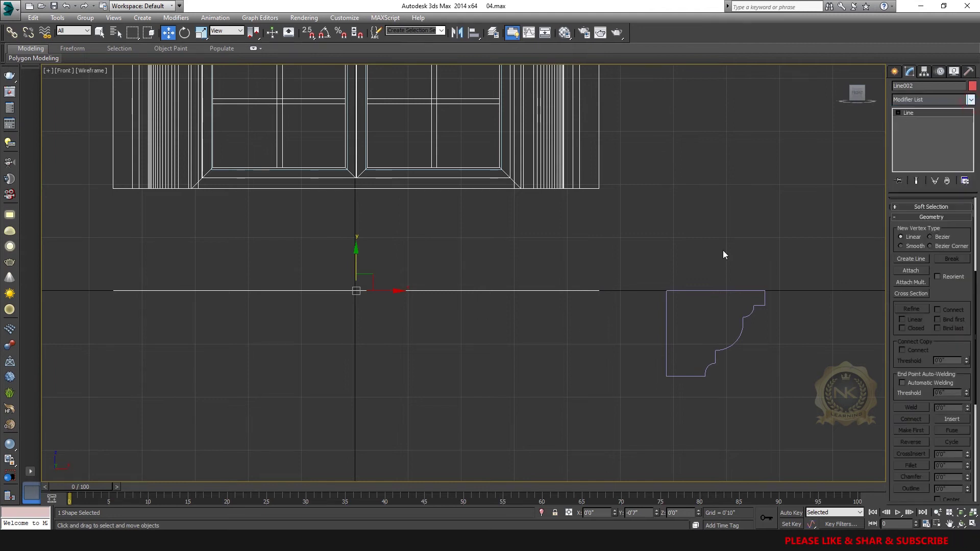
{"action": "key", "text": "alt+w"}
{"action": "middle_click", "coordinate": [682, 390]}
{"action": "key", "text": "alt+w"}
{"action": "middle_click_drag", "start_coordinate": [721, 348], "coordinate": [734, 283]}
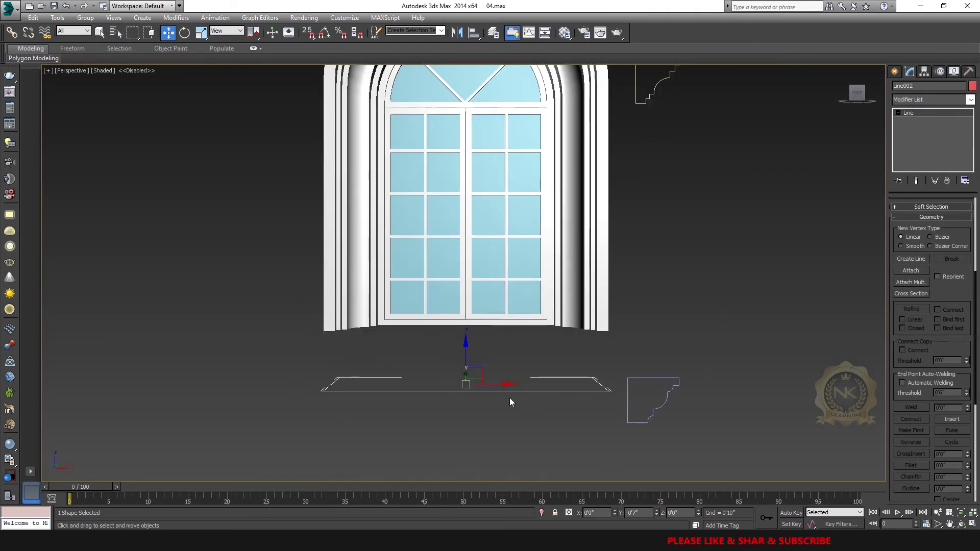
{"action": "left_click", "coordinate": [970, 100]}
{"action": "type", "text": "sw"}
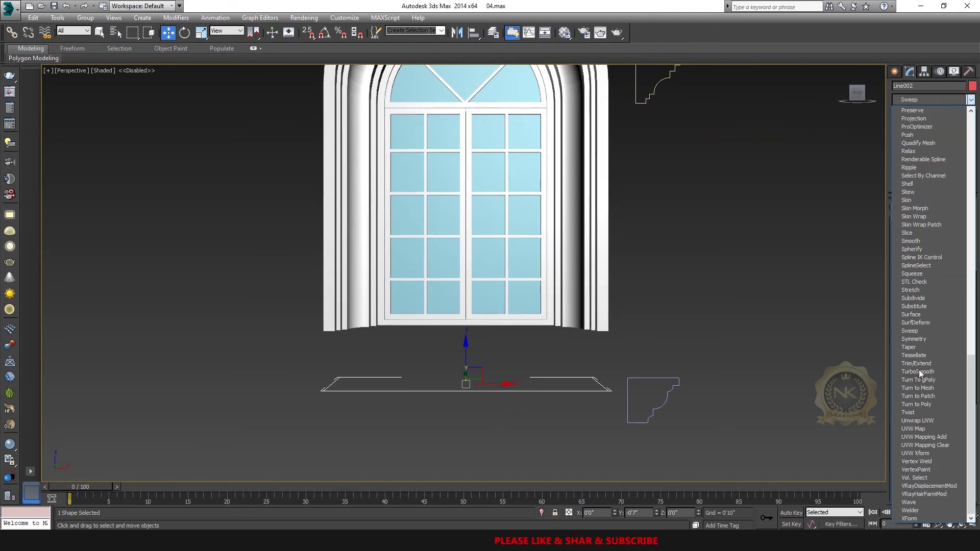
{"action": "left_click", "coordinate": [912, 331]}
{"action": "left_click", "coordinate": [899, 258]}
{"action": "left_click", "coordinate": [909, 286]}
{"action": "left_click", "coordinate": [666, 390]}
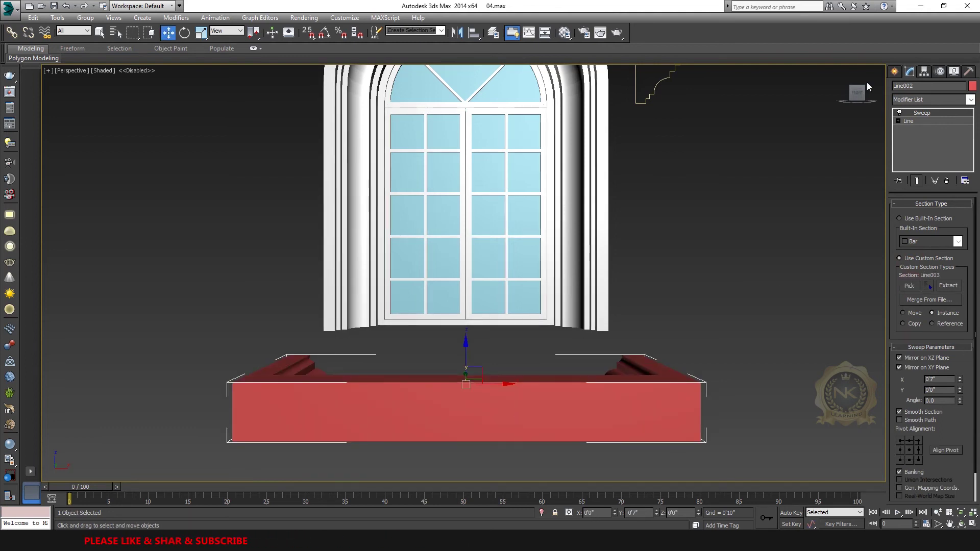
- Turn off Mirror on XZ Plane and Mirror on XY Plane in the base molding's Sweep parameters
{"action": "middle_click_drag", "start_coordinate": [638, 430], "coordinate": [632, 384], "text": "alt"}
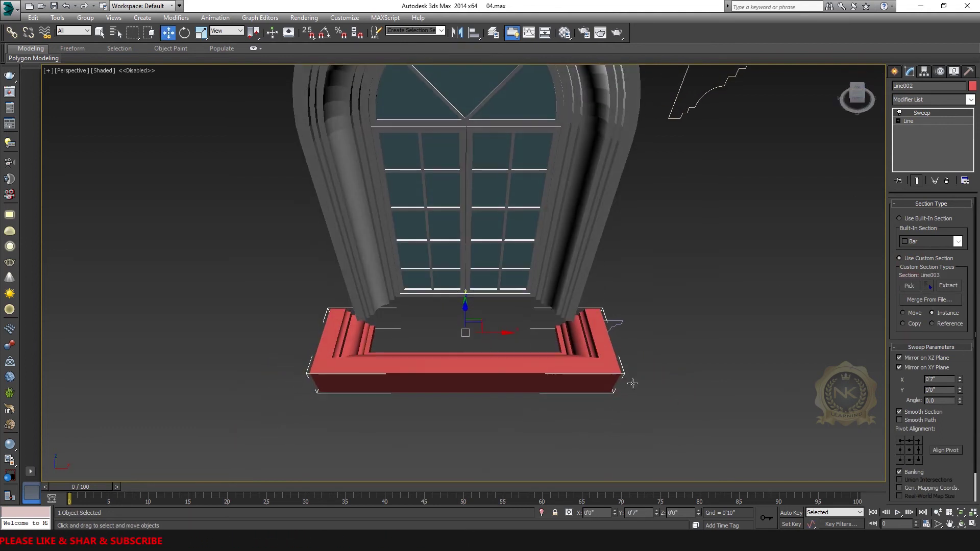
{"action": "left_click", "coordinate": [855, 101]}
{"action": "left_click", "coordinate": [856, 101]}
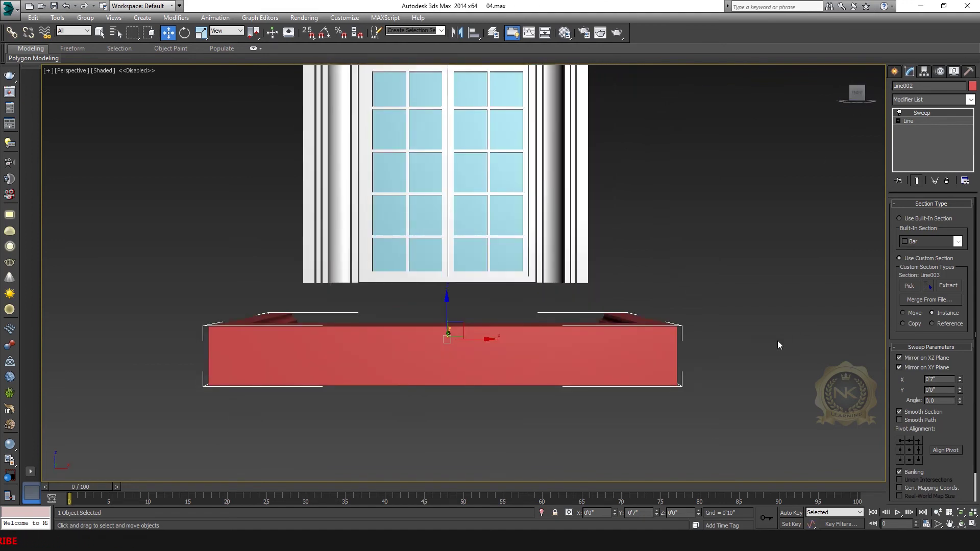
{"action": "left_click", "coordinate": [915, 358]}
{"action": "left_click", "coordinate": [899, 367]}
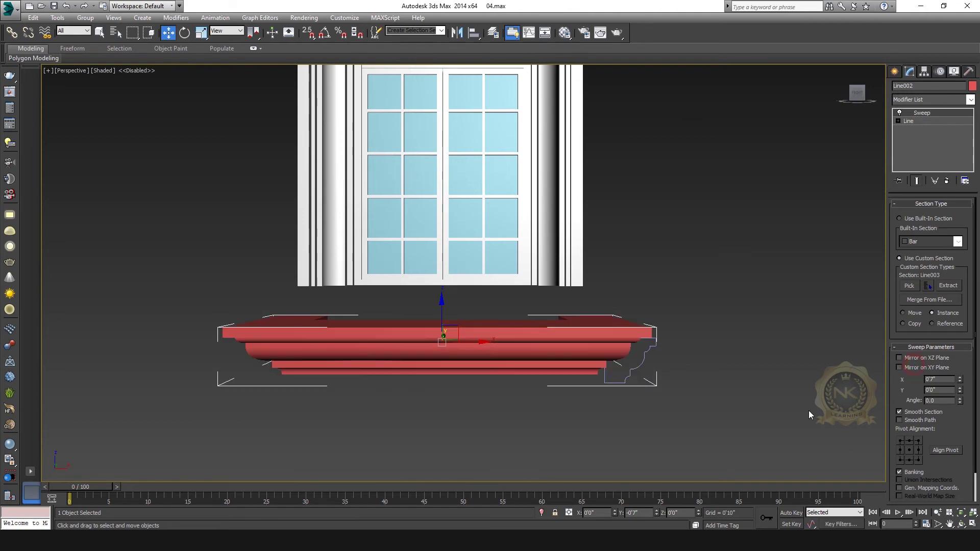
{"action": "middle_click_drag", "start_coordinate": [611, 359], "coordinate": [606, 315]}
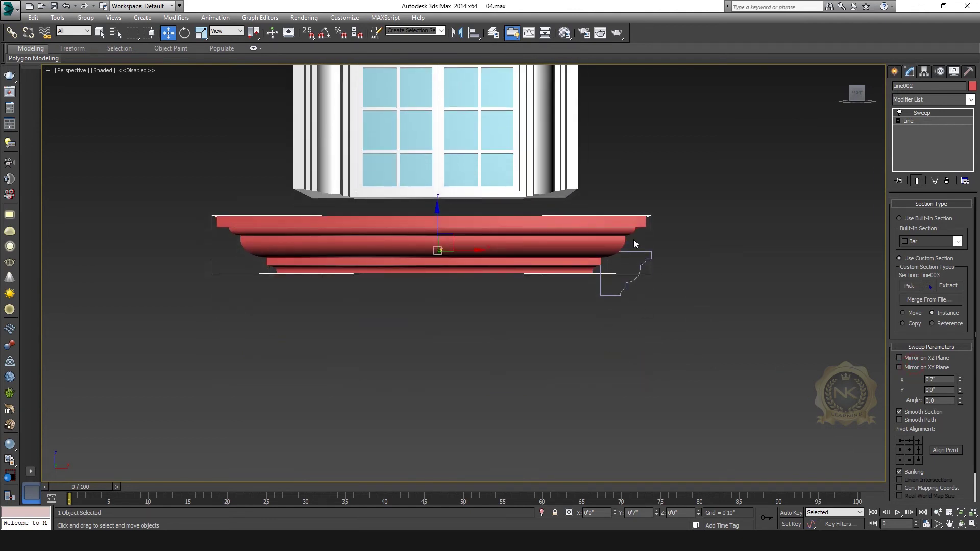
{"action": "middle_click_drag", "start_coordinate": [695, 255], "coordinate": [697, 278]}
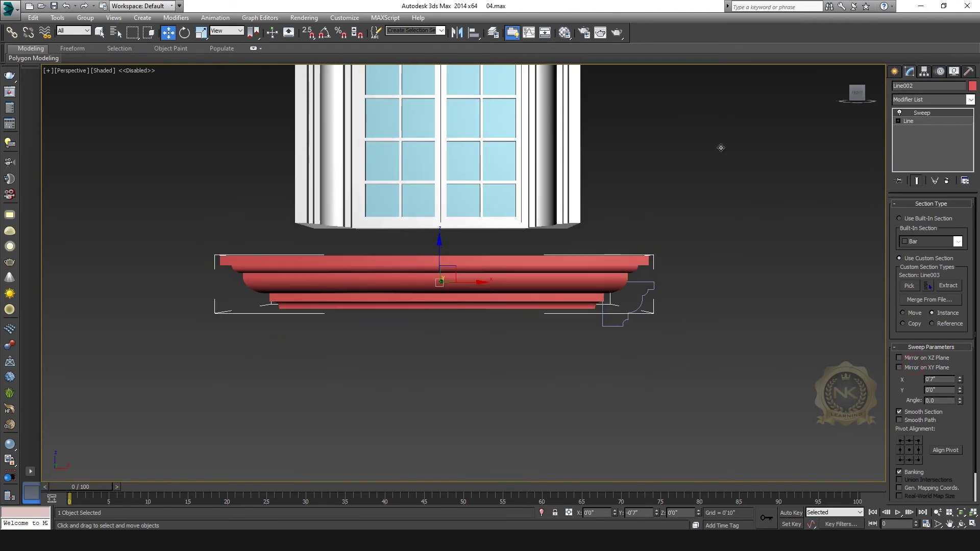
- Raise the base molding to Z 0'11" so that its top edge meets the bottom of the window surround
{"action": "key", "text": "F3"}
{"action": "key", "text": "f"}
{"action": "scroll", "coordinate": [474, 243], "scroll_direction": "down", "scroll_amount": 3}
{"action": "key", "text": "alt+w"}
{"action": "middle_click", "coordinate": [287, 169]}
{"action": "key", "text": "t"}
{"action": "key", "text": "alt+w"}
{"action": "scroll", "coordinate": [505, 240], "scroll_direction": "down", "scroll_amount": 6}
{"action": "scroll", "coordinate": [653, 280], "scroll_direction": "up", "scroll_amount": 2}
{"action": "middle_click_drag", "start_coordinate": [653, 280], "coordinate": [536, 315]}
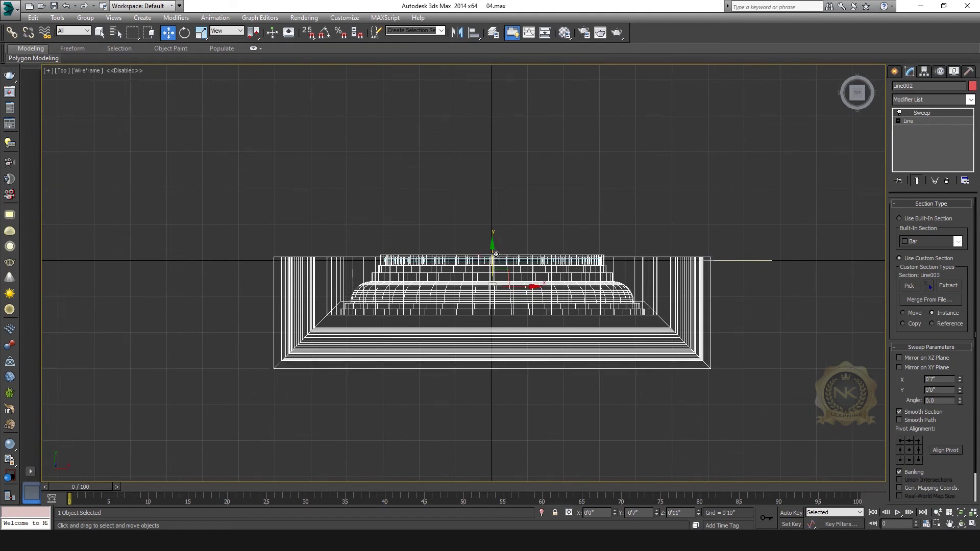
{"action": "key", "text": "alt+w"}
{"action": "middle_click", "coordinate": [712, 391]}
{"action": "key", "text": "alt+w"}
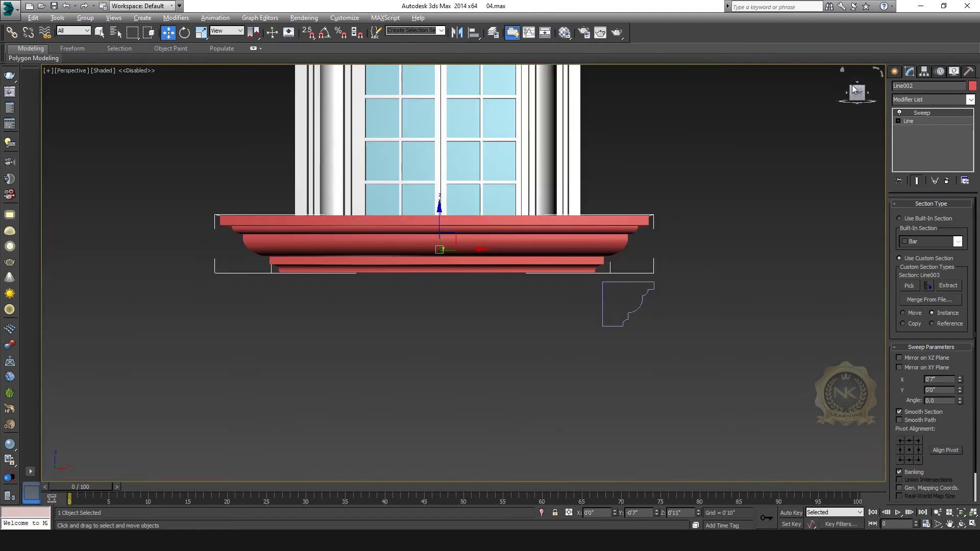
- Set the base molding's Sweep X offset to -0'4" to pull the sill in toward the window
{"action": "left_click_drag", "start_coordinate": [851, 90], "coordinate": [652, 221]}
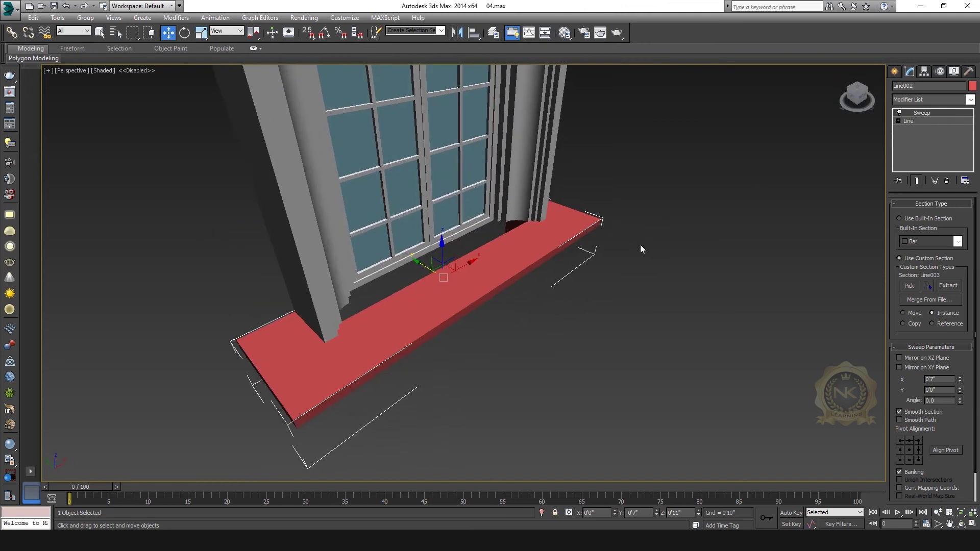
{"action": "middle_click_drag", "start_coordinate": [594, 278], "coordinate": [591, 294]}
{"action": "left_click_drag", "start_coordinate": [959, 379], "coordinate": [925, 438]}
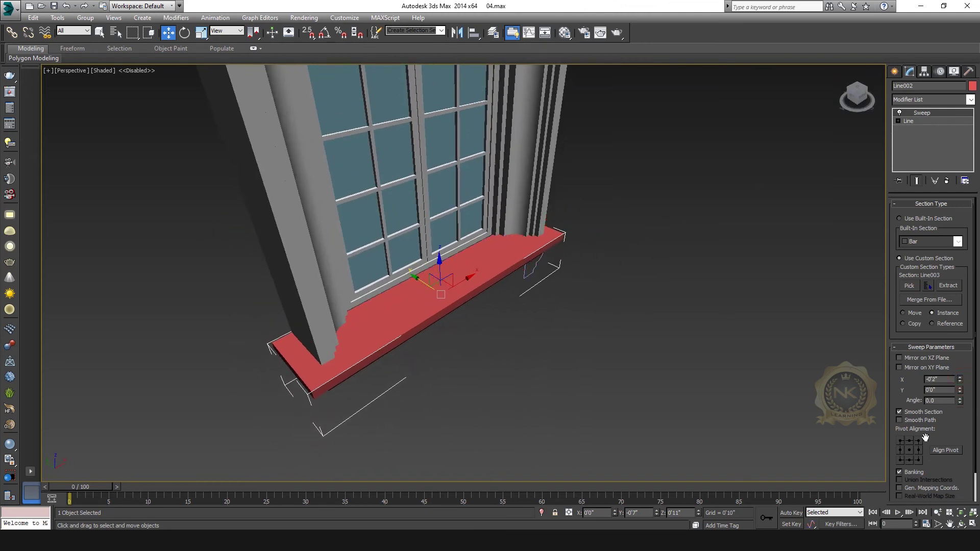
{"action": "left_click", "coordinate": [858, 101]}
{"action": "scroll", "coordinate": [715, 321], "scroll_direction": "down", "scroll_amount": 3}
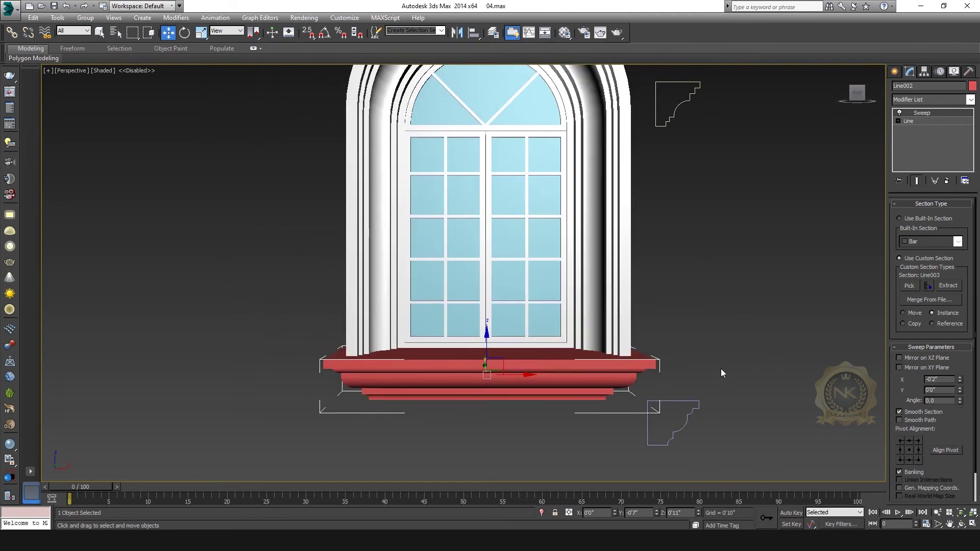
{"action": "left_click_drag", "start_coordinate": [961, 385], "coordinate": [962, 433]}
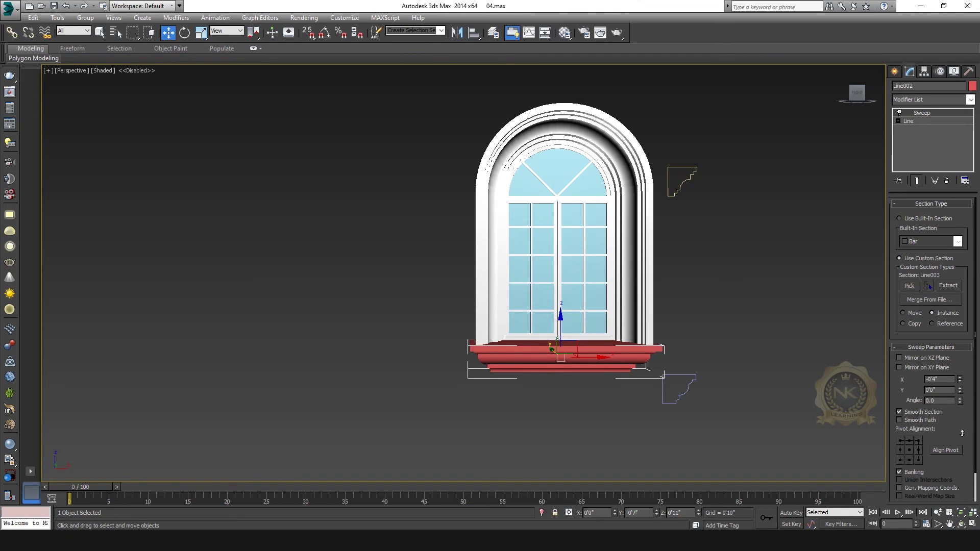
- Examine how the base molding fits the window in the front and perspective views, with nothing selected
{"action": "key", "text": "f"}
{"action": "scroll", "coordinate": [653, 249], "scroll_direction": "up", "scroll_amount": 1}
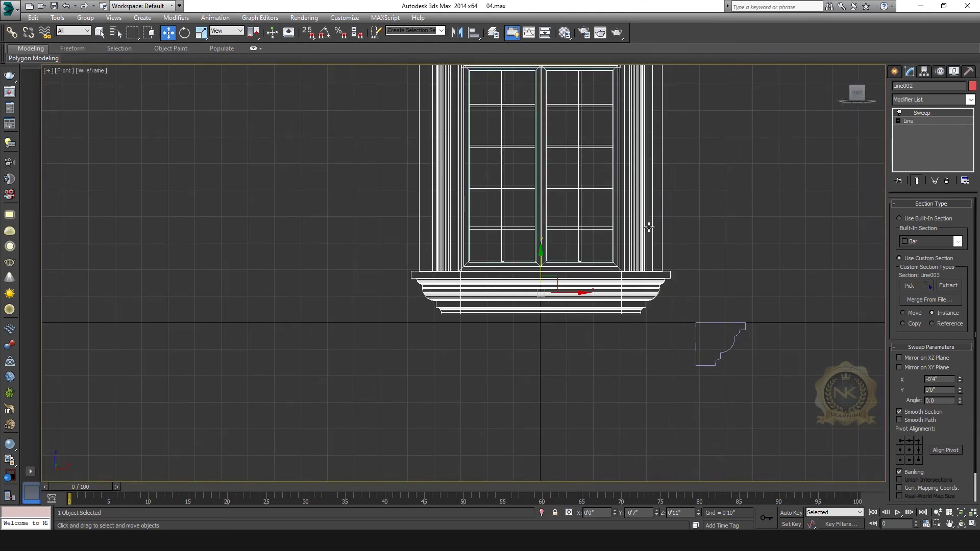
{"action": "scroll", "coordinate": [648, 228], "scroll_direction": "down", "scroll_amount": 3}
{"action": "key", "text": "alt+w"}
{"action": "right_click", "coordinate": [729, 350]}
{"action": "key", "text": "alt+w"}
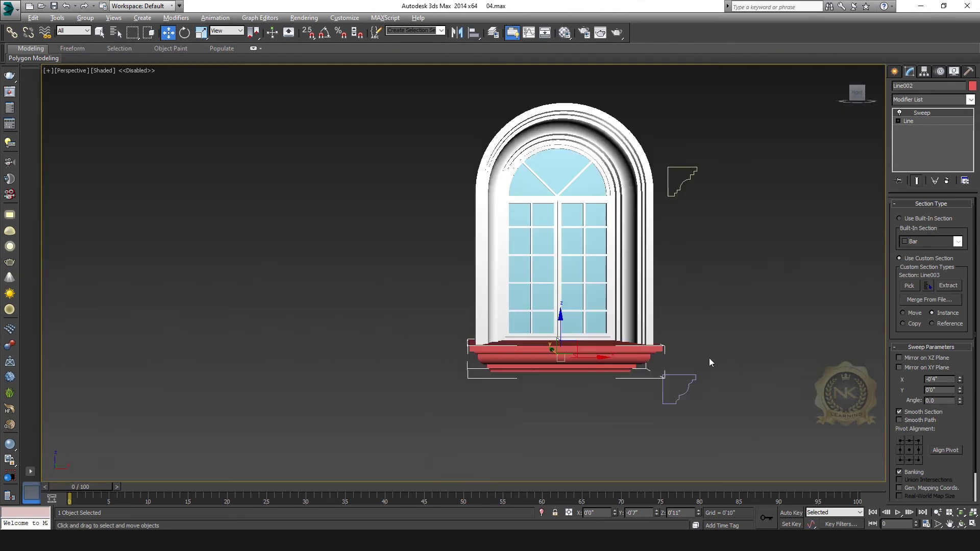
{"action": "left_click", "coordinate": [753, 316]}
{"action": "middle_click_drag", "start_coordinate": [803, 274], "coordinate": [812, 320]}
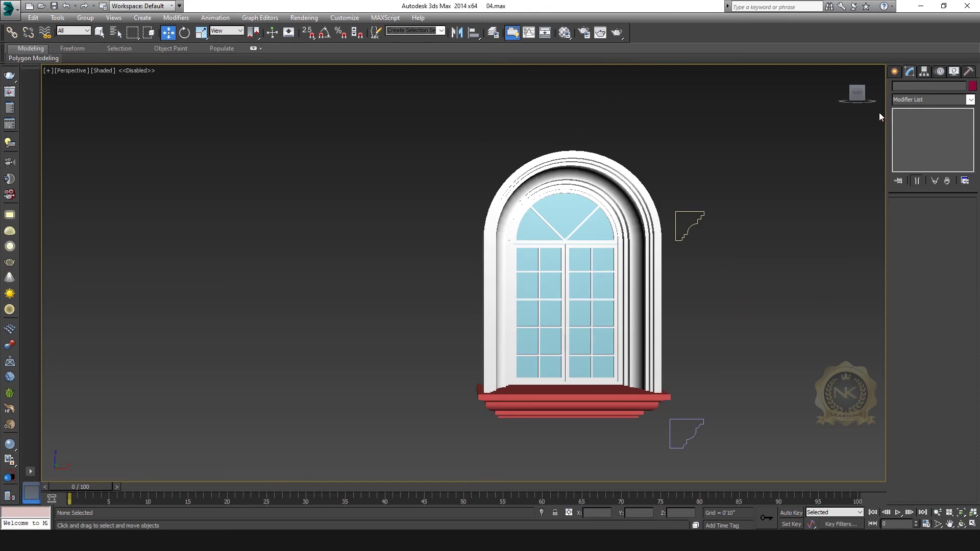
{"action": "left_click", "coordinate": [856, 95]}
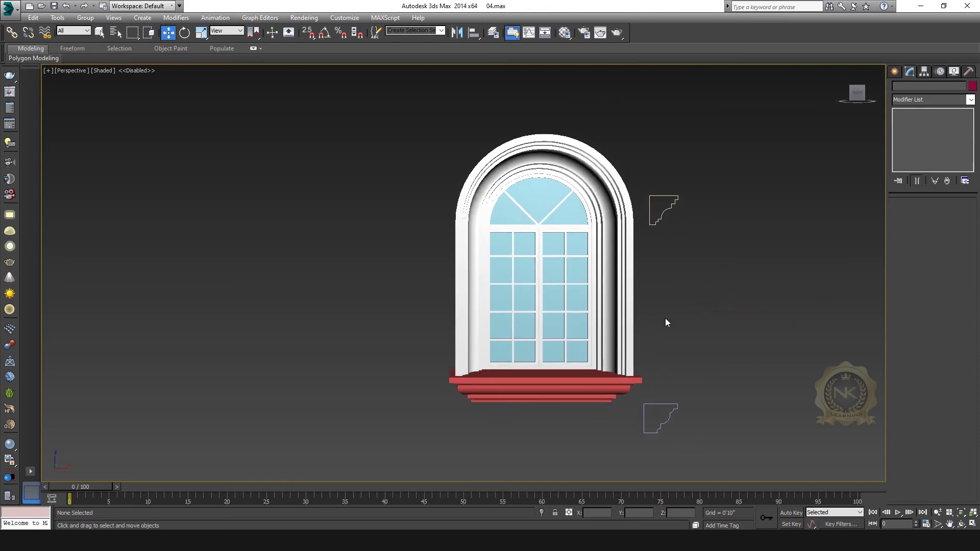
{"action": "scroll", "coordinate": [689, 319], "scroll_direction": "up", "scroll_amount": 3}
{"action": "middle_click_drag", "start_coordinate": [715, 322], "coordinate": [730, 334]}
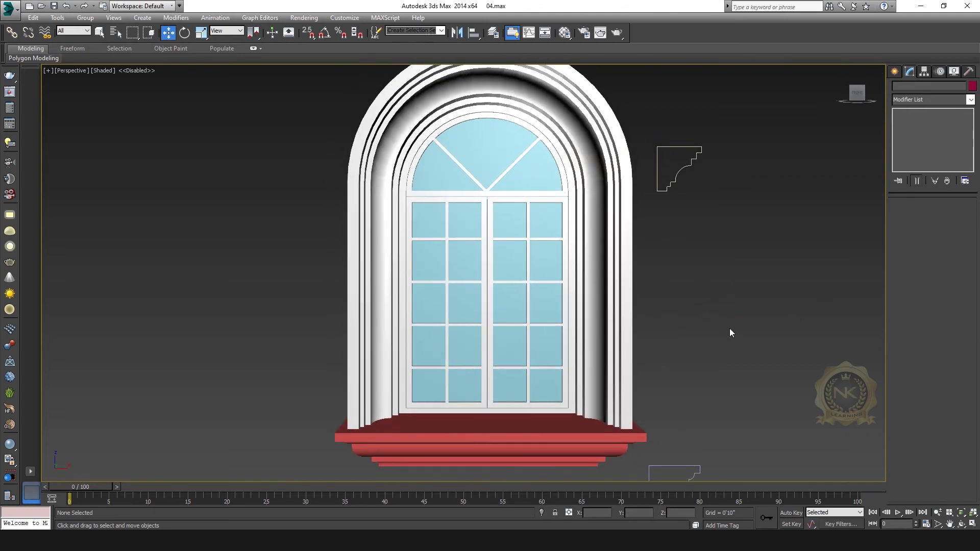
- Select both stepped profile shapes beside the window and move them sideways, farther away from the model
{"action": "scroll", "coordinate": [694, 325], "scroll_direction": "down", "scroll_amount": 3}
{"action": "key", "text": "f"}
{"action": "scroll", "coordinate": [737, 178], "scroll_direction": "down", "scroll_amount": 3}
{"action": "left_click_drag", "start_coordinate": [688, 290], "coordinate": [685, 289]}
{"action": "left_click_drag", "start_coordinate": [715, 216], "coordinate": [829, 216]}
{"action": "key", "text": "alt+w"}
{"action": "right_click", "coordinate": [753, 407]}
{"action": "key", "text": "alt+w"}
{"action": "scroll", "coordinate": [702, 363], "scroll_direction": "up", "scroll_amount": 3}
{"action": "scroll", "coordinate": [721, 357], "scroll_direction": "down", "scroll_amount": 3}
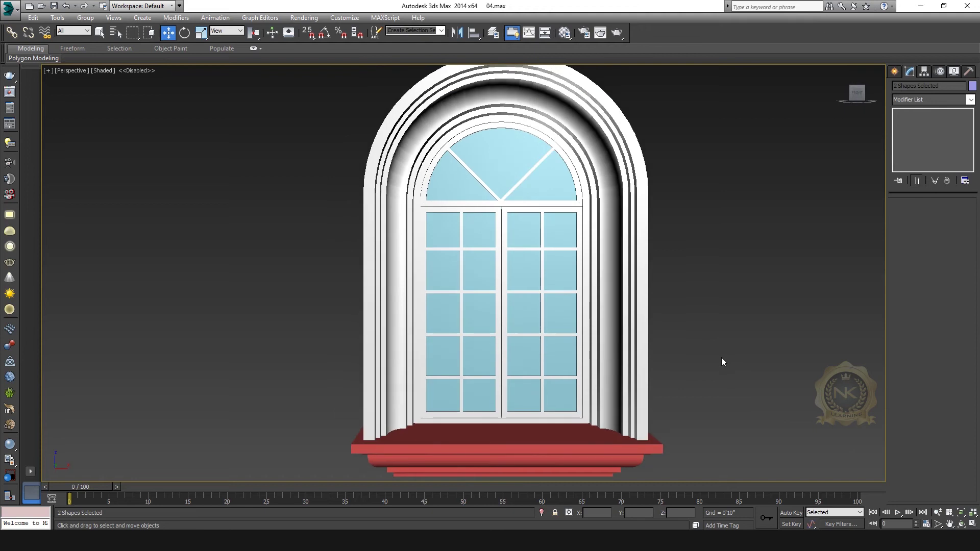
- Examine the window, surround molding and sill from several angles, finishing in a straight-on perspective view with nothing selected
{"action": "middle_click_drag", "start_coordinate": [667, 284], "coordinate": [580, 252]}
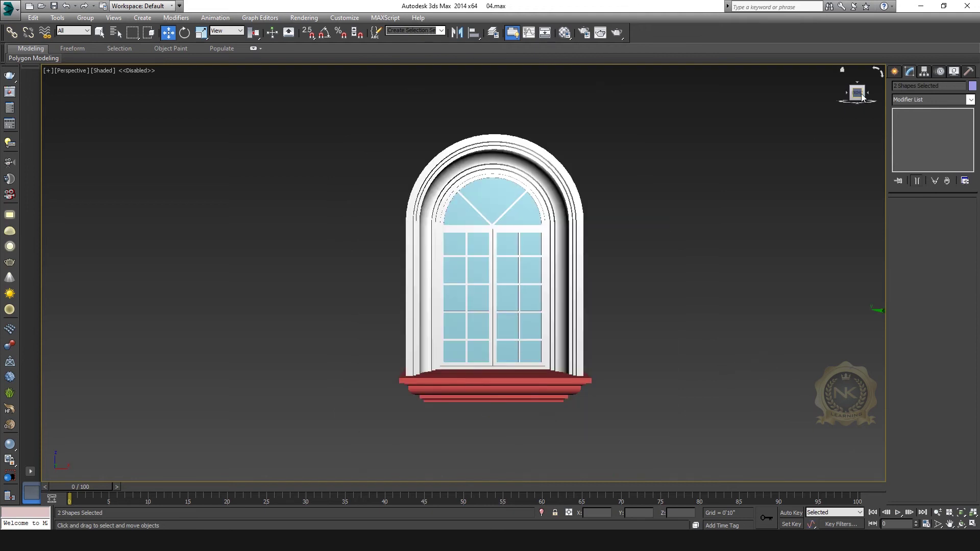
{"action": "left_click_drag", "start_coordinate": [861, 97], "coordinate": [618, 272]}
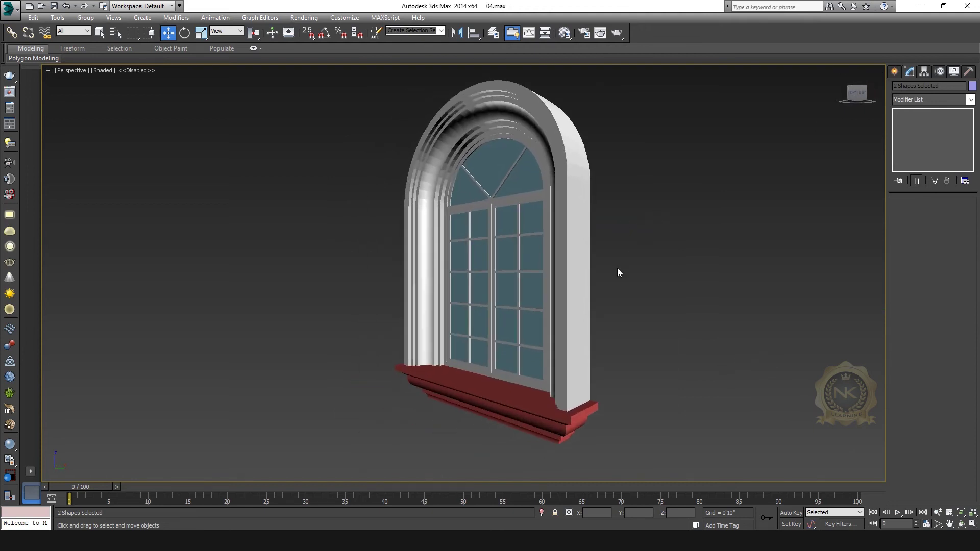
{"action": "middle_click_drag", "start_coordinate": [617, 268], "coordinate": [669, 270]}
{"action": "left_click", "coordinate": [960, 524]}
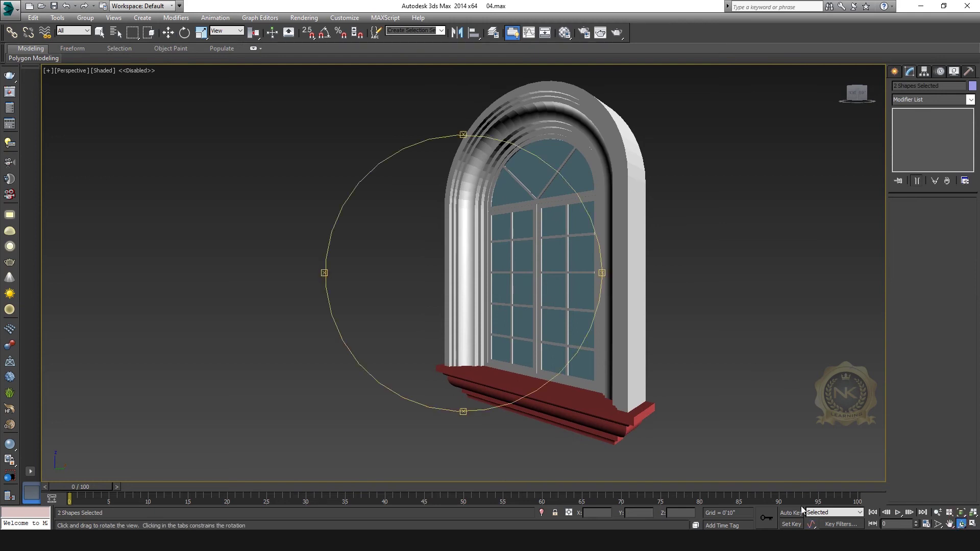
{"action": "mouse_move", "coordinate": [490, 302]}
{"action": "left_mouse_down"}
{"action": "mouse_move", "coordinate": [510, 301]}
{"action": "mouse_move", "coordinate": [448, 287]}
{"action": "mouse_move", "coordinate": [491, 287]}
{"action": "left_mouse_up"}
{"action": "scroll", "coordinate": [478, 286], "scroll_direction": "up", "scroll_amount": 4}
{"action": "scroll", "coordinate": [479, 287], "scroll_direction": "down", "scroll_amount": 5}
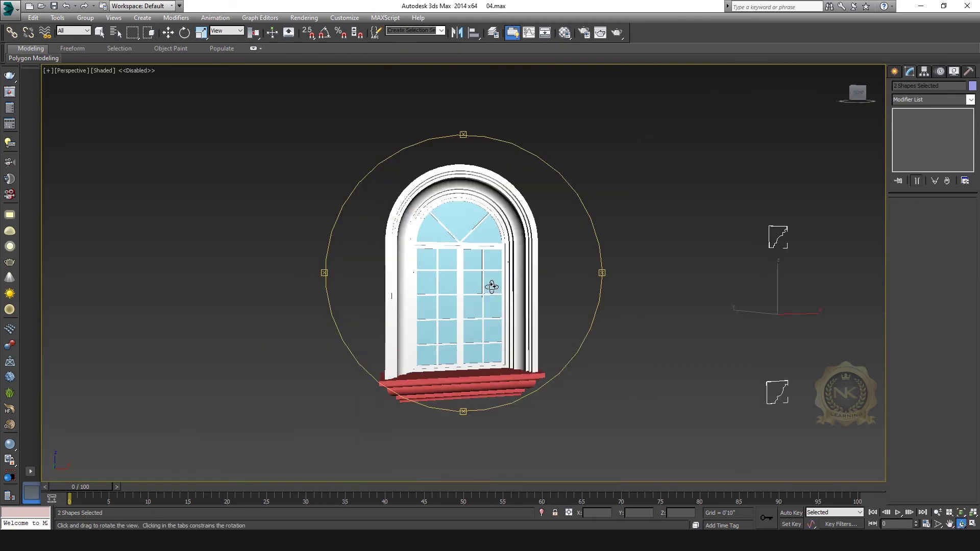
{"action": "left_click", "coordinate": [168, 32]}
{"action": "left_click", "coordinate": [656, 191]}
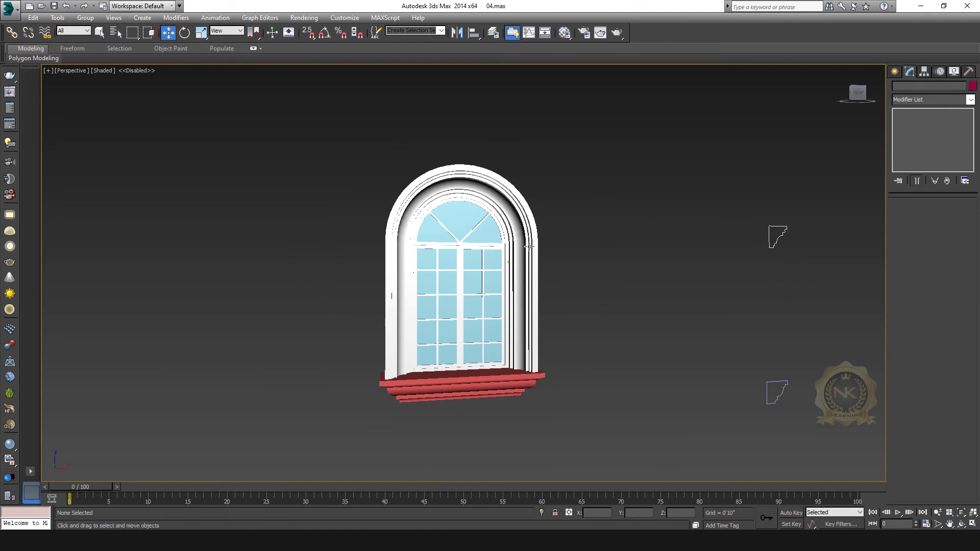
{"action": "left_click", "coordinate": [529, 248]}
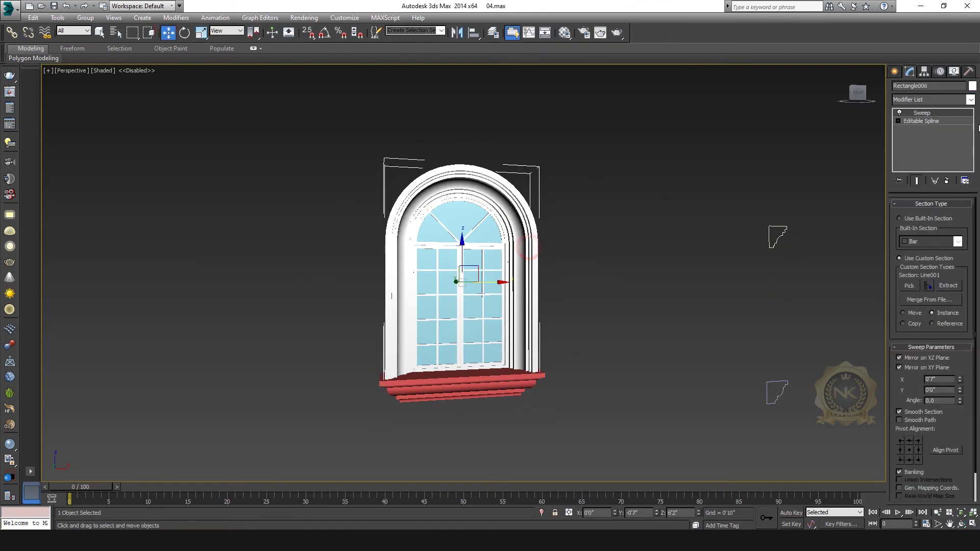
{"action": "left_click", "coordinate": [961, 524]}
{"action": "mouse_move", "coordinate": [568, 291]}
{"action": "left_mouse_down"}
{"action": "mouse_move", "coordinate": [520, 293]}
{"action": "mouse_move", "coordinate": [632, 273]}
{"action": "mouse_move", "coordinate": [634, 305]}
{"action": "mouse_move", "coordinate": [544, 314]}
{"action": "mouse_move", "coordinate": [483, 282]}
{"action": "mouse_move", "coordinate": [567, 264]}
{"action": "mouse_move", "coordinate": [605, 284]}
{"action": "mouse_move", "coordinate": [615, 309]}
{"action": "mouse_move", "coordinate": [541, 306]}
{"action": "mouse_move", "coordinate": [574, 286]}
{"action": "left_mouse_up"}
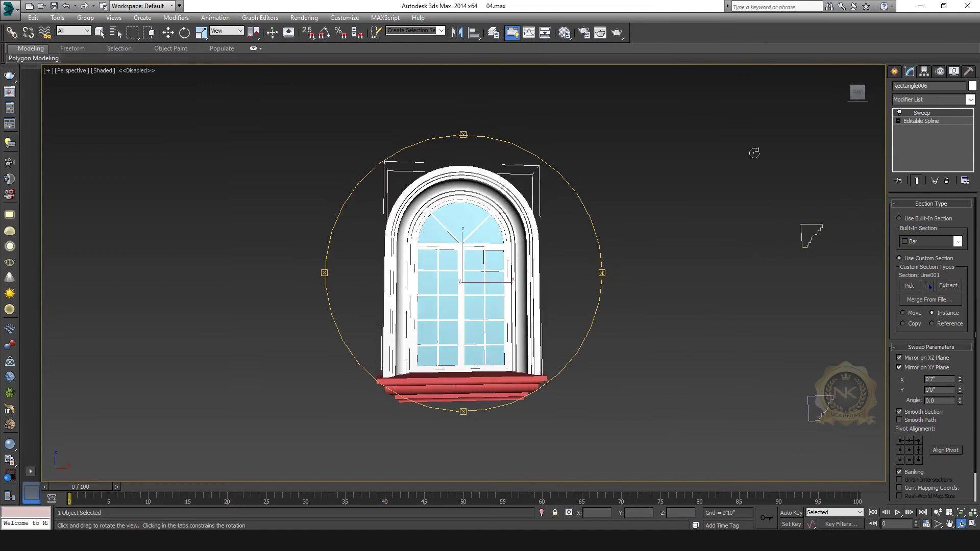
{"action": "left_click", "coordinate": [855, 93]}
{"action": "scroll", "coordinate": [557, 256], "scroll_direction": "up", "scroll_amount": 3}
{"action": "middle_click_drag", "start_coordinate": [557, 256], "coordinate": [641, 255]}
{"action": "key", "text": "w"}
{"action": "left_click", "coordinate": [275, 148]}
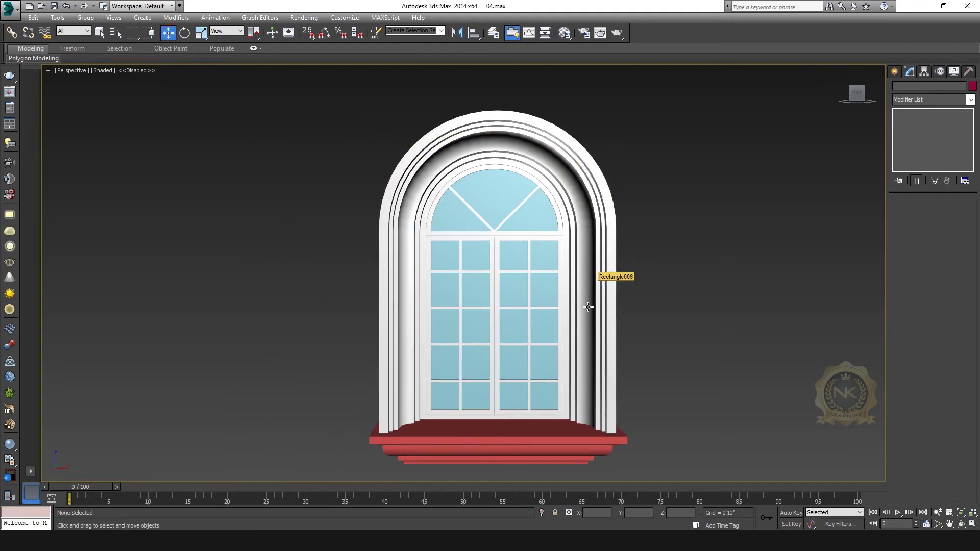
- Draw a closed trapezoid with the Line tool inside the arch in the front view, wider at the top than at the bottom
{"action": "key", "text": "alt+w"}
{"action": "key", "text": "alt+w"}
{"action": "middle_click_drag", "start_coordinate": [707, 158], "coordinate": [568, 289]}
{"action": "scroll", "coordinate": [568, 290], "scroll_direction": "up", "scroll_amount": 8}
{"action": "scroll", "coordinate": [598, 258], "scroll_direction": "up", "scroll_amount": 4}
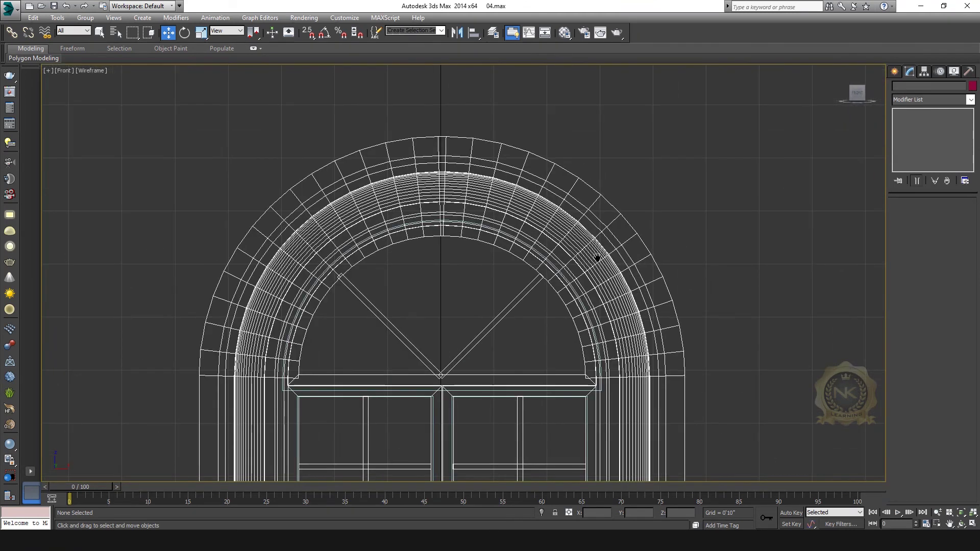
{"action": "left_click", "coordinate": [894, 71]}
{"action": "left_click", "coordinate": [910, 88]}
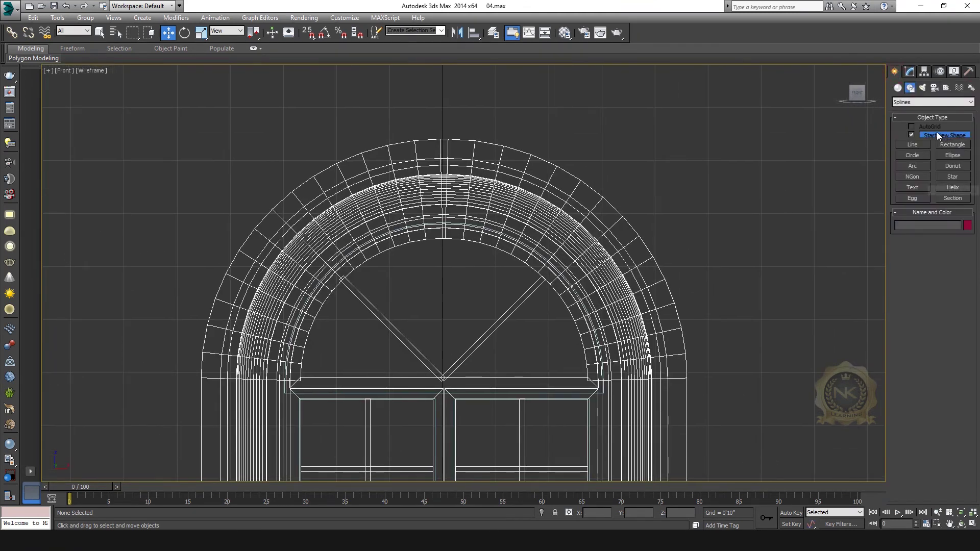
{"action": "left_click", "coordinate": [912, 145]}
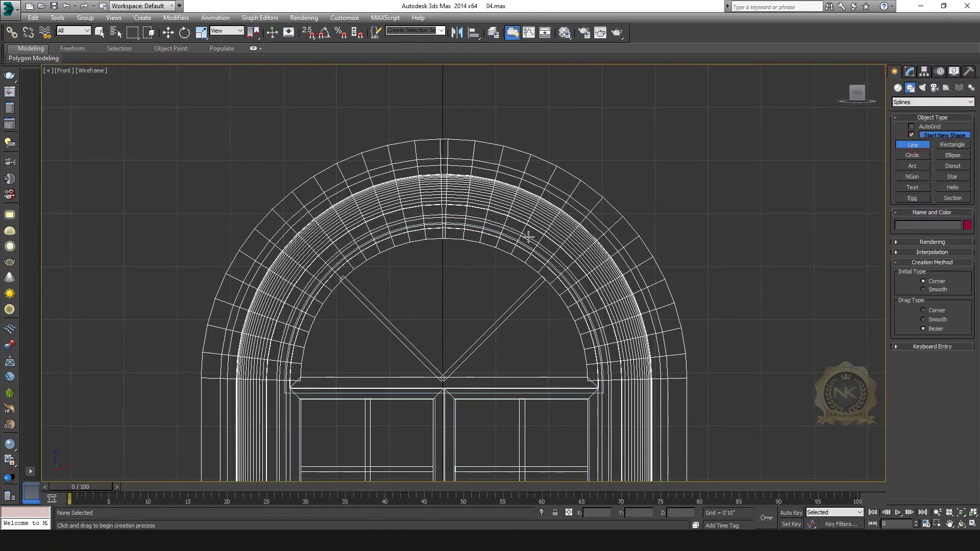
{"action": "left_click", "coordinate": [430, 341]}
{"action": "left_click", "coordinate": [452, 341]}
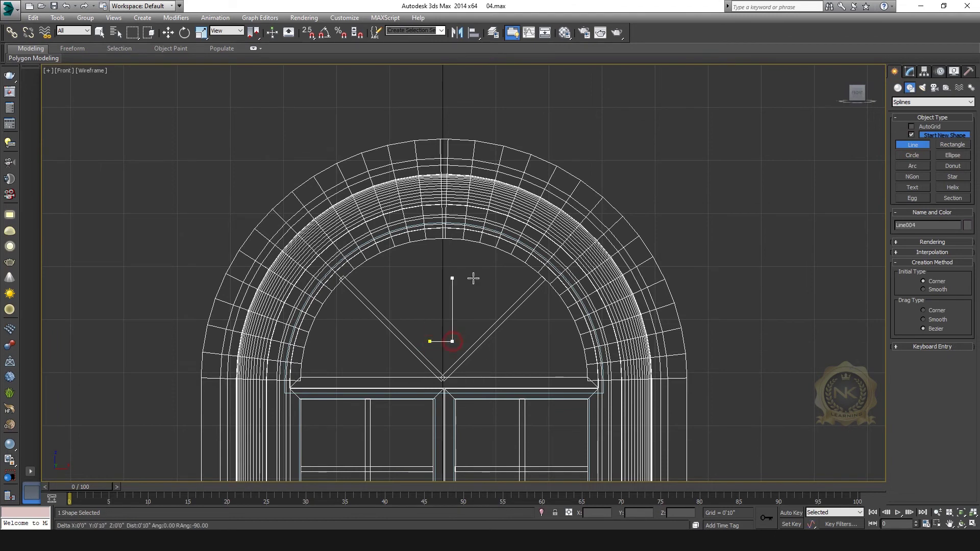
{"action": "left_click", "coordinate": [472, 284]}
{"action": "left_click", "coordinate": [416, 284]}
{"action": "left_click", "coordinate": [430, 341]}
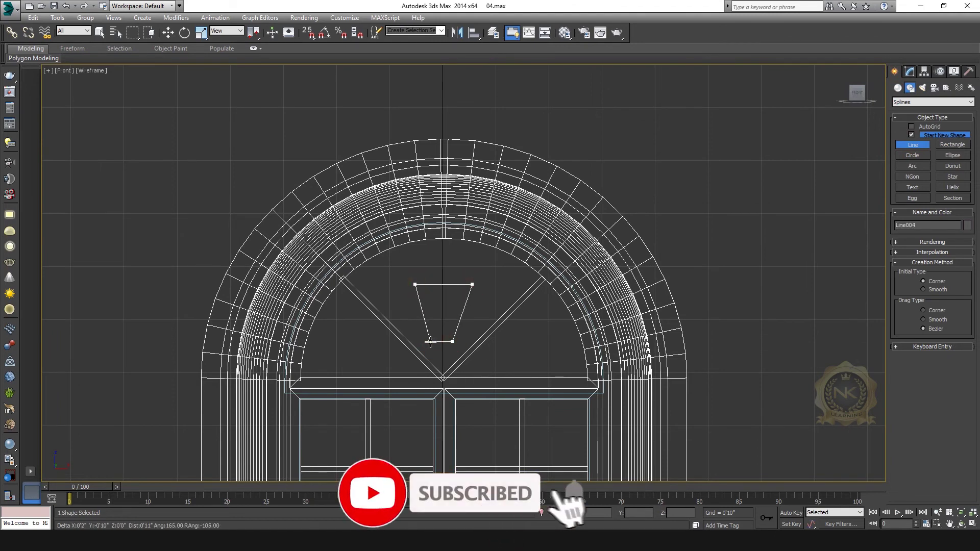
- Edit the trapezoid's vertices to widen its top and lengthen it, placing it across the crown of the arch molding
{"action": "left_click", "coordinate": [908, 72]}
{"action": "left_click", "coordinate": [929, 112]}
{"action": "scroll", "coordinate": [442, 361], "scroll_direction": "up", "scroll_amount": 3}
{"action": "left_click_drag", "start_coordinate": [389, 206], "coordinate": [378, 206]}
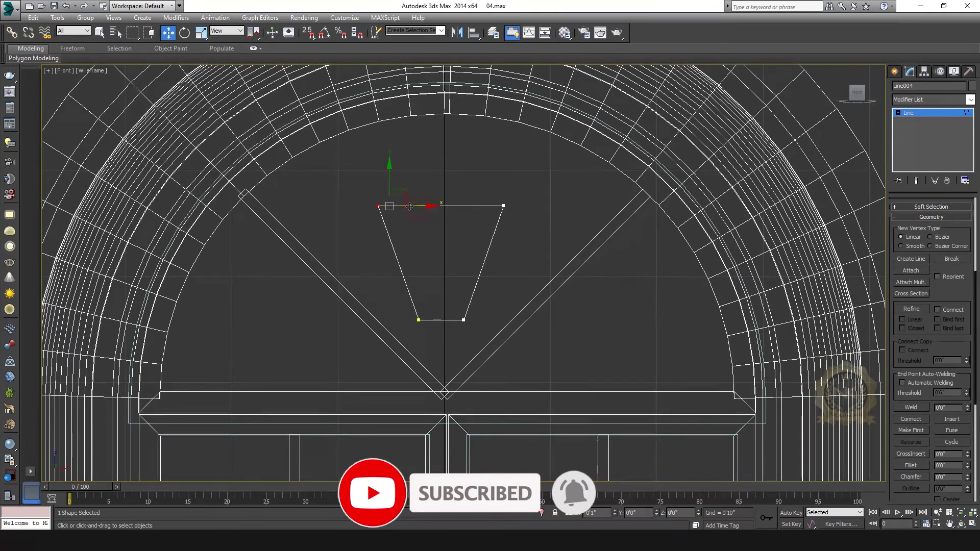
{"action": "left_click", "coordinate": [463, 320]}
{"action": "left_click_drag", "start_coordinate": [464, 286], "coordinate": [479, 362]}
{"action": "scroll", "coordinate": [616, 285], "scroll_direction": "down", "scroll_amount": 3}
{"action": "middle_click_drag", "start_coordinate": [635, 265], "coordinate": [617, 272]}
{"action": "left_click_drag", "start_coordinate": [474, 247], "coordinate": [537, 109]}
{"action": "left_click", "coordinate": [542, 251]}
{"action": "left_click", "coordinate": [908, 113]}
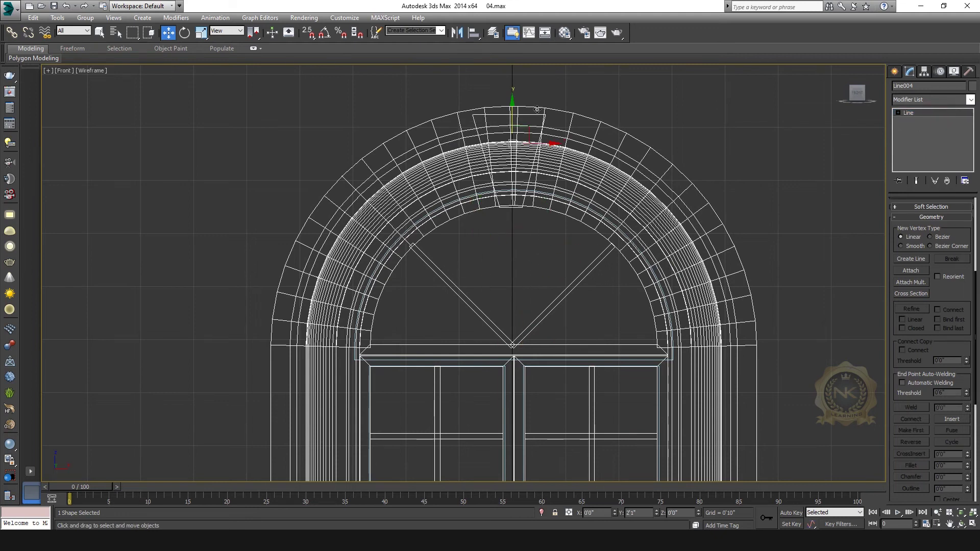
- Center the trapezoid on the arch's vertical axis and move its two top vertices outward
{"action": "scroll", "coordinate": [573, 151], "scroll_direction": "up", "scroll_amount": 4}
{"action": "left_click_drag", "start_coordinate": [462, 198], "coordinate": [474, 196]}
{"action": "left_click", "coordinate": [918, 113]}
{"action": "left_click_drag", "start_coordinate": [559, 168], "coordinate": [577, 169]}
{"action": "left_click", "coordinate": [380, 169]}
{"action": "left_click_drag", "start_coordinate": [420, 169], "coordinate": [412, 169]}
- Raise the trapezoid's top vertices above the arch's outer edge, spread them farther apart, and leave vertex editing
{"action": "left_click_drag", "start_coordinate": [281, 117], "coordinate": [682, 200]}
{"action": "left_click_drag", "start_coordinate": [549, 132], "coordinate": [553, 102]}
{"action": "left_click_drag", "start_coordinate": [527, 101], "coordinate": [566, 144]}
{"action": "left_click_drag", "start_coordinate": [582, 139], "coordinate": [592, 139]}
{"action": "left_click", "coordinate": [373, 139]}
{"action": "left_click_drag", "start_coordinate": [410, 139], "coordinate": [400, 139]}
{"action": "key", "text": "1"}
- Apply an Extrude modifier to the trapezoid with an amount of 9 inches
{"action": "scroll", "coordinate": [480, 351], "scroll_direction": "down", "scroll_amount": 3}
{"action": "left_click", "coordinate": [971, 100]}
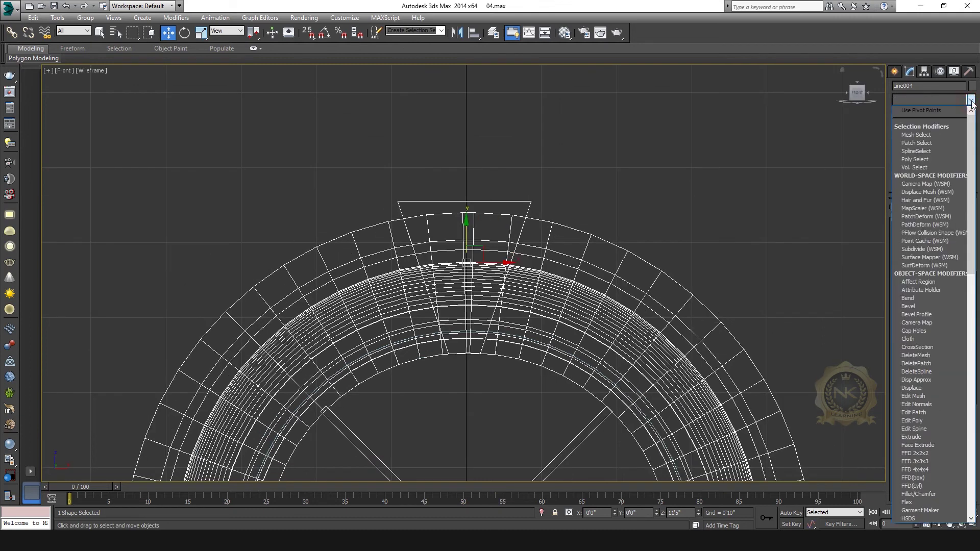
{"action": "key", "text": "e"}
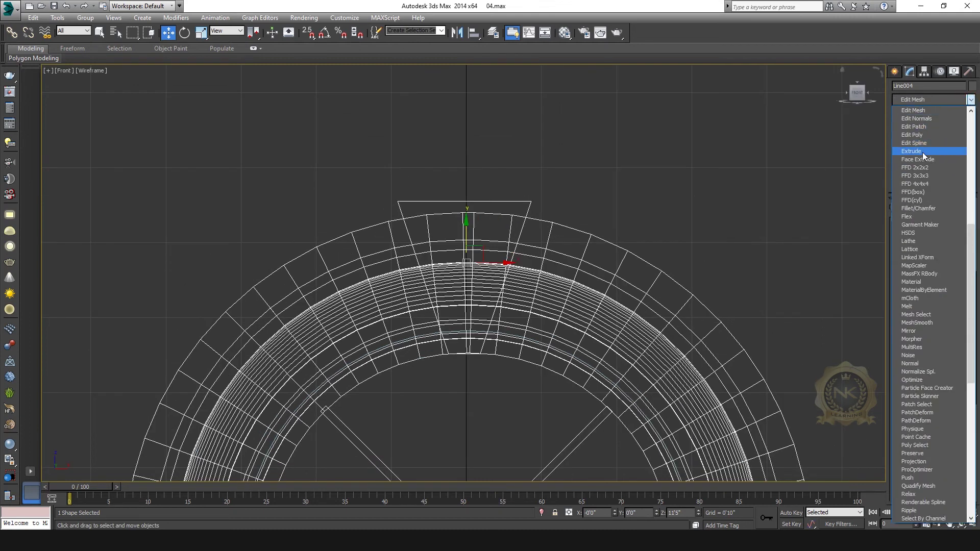
{"action": "left_click", "coordinate": [923, 152]}
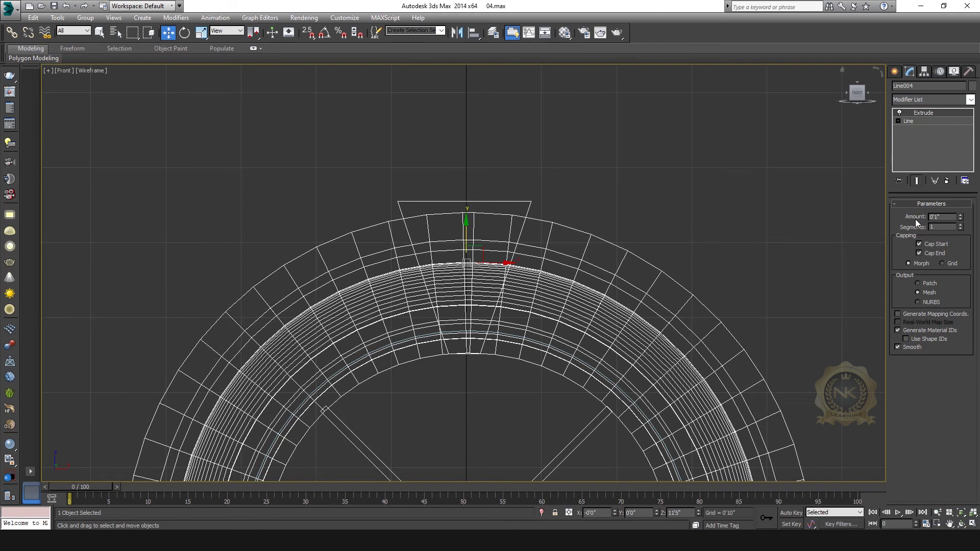
{"action": "type", "text": "9"}
{"action": "key", "text": "Return"}
- Set the keystone's extrusion amount to 1'4" in the right view so it projects past the arch molding's front face
{"action": "key", "text": "alt+w"}
{"action": "right_click", "coordinate": [758, 404]}
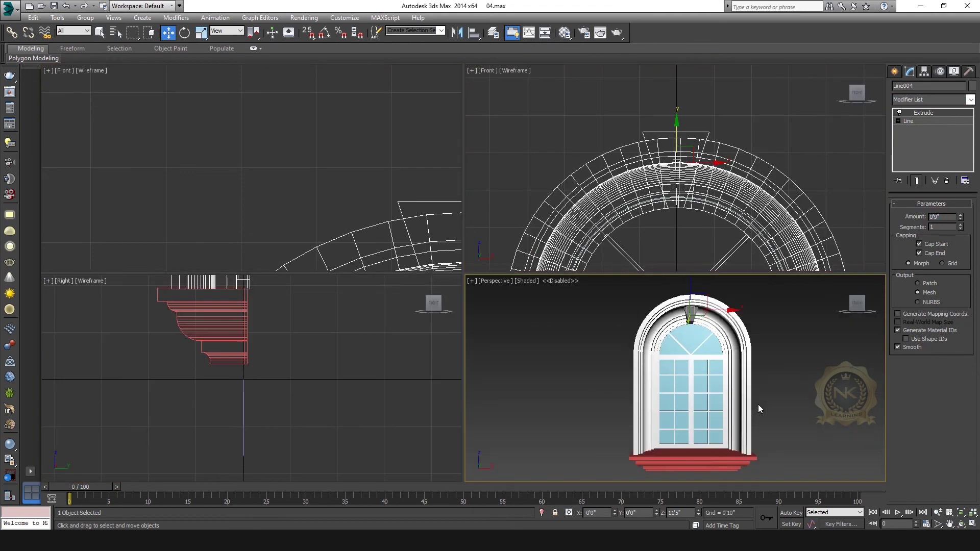
{"action": "key", "text": "alt+w"}
{"action": "key", "text": "alt+w"}
{"action": "right_click", "coordinate": [373, 190]}
{"action": "key", "text": "alt+w"}
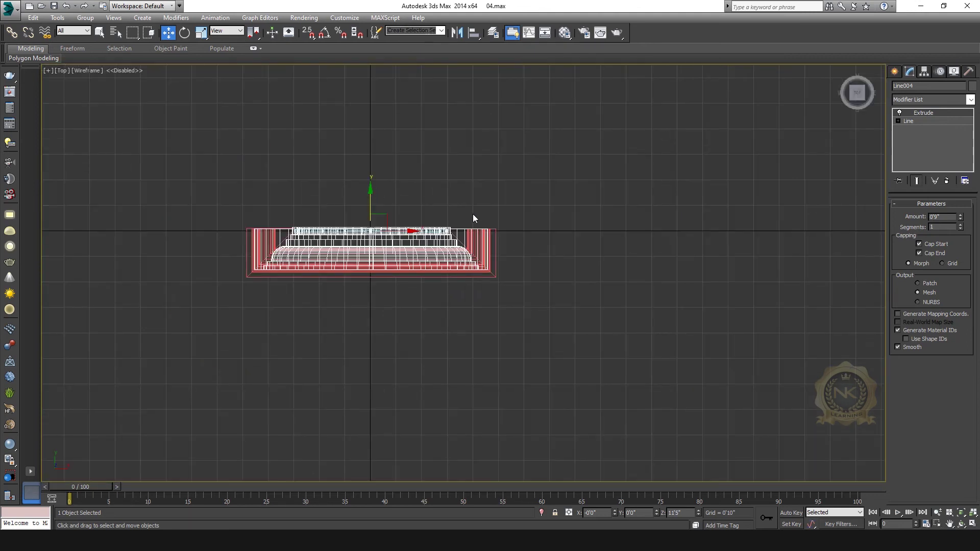
{"action": "key", "text": "alt+w"}
{"action": "key", "text": "alt+w"}
{"action": "middle_click_drag", "start_coordinate": [476, 138], "coordinate": [477, 329]}
{"action": "scroll", "coordinate": [477, 327], "scroll_direction": "up", "scroll_amount": 5}
{"action": "middle_click_drag", "start_coordinate": [518, 374], "coordinate": [612, 409]}
{"action": "middle_click_drag", "start_coordinate": [534, 358], "coordinate": [562, 240]}
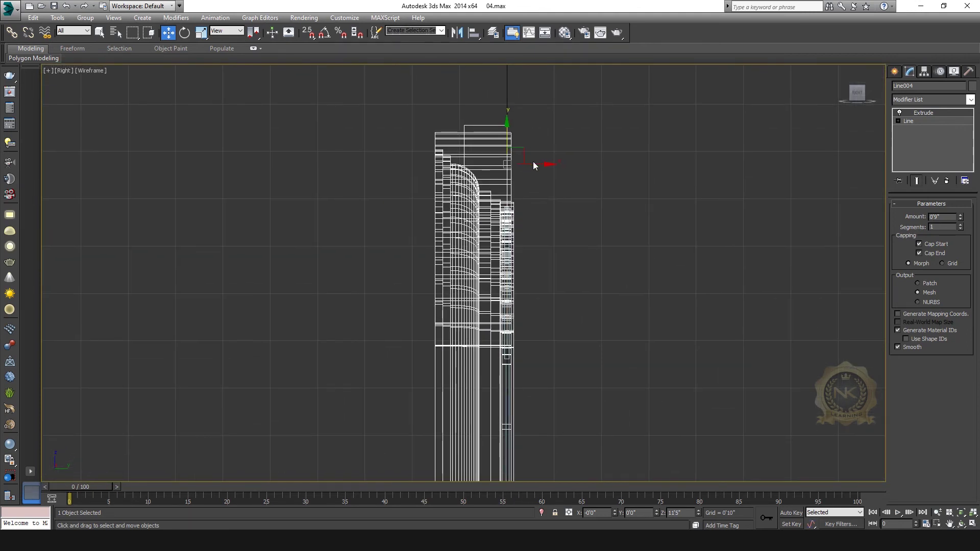
{"action": "left_click_drag", "start_coordinate": [961, 219], "coordinate": [961, 205]}
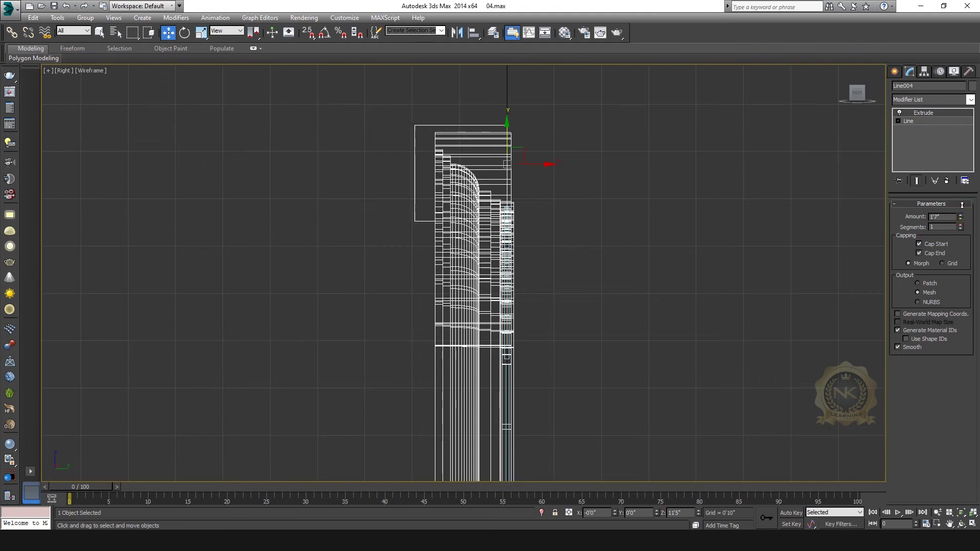
- Edit the keystone's vertices in the front view to widen its top and bottom edges
{"action": "key", "text": "alt+w"}
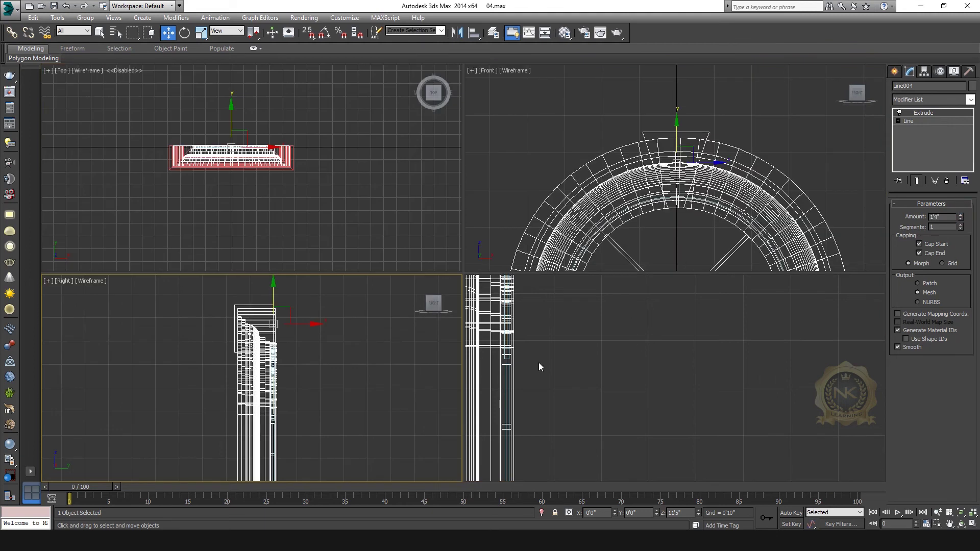
{"action": "right_click", "coordinate": [669, 369]}
{"action": "key", "text": "alt+w"}
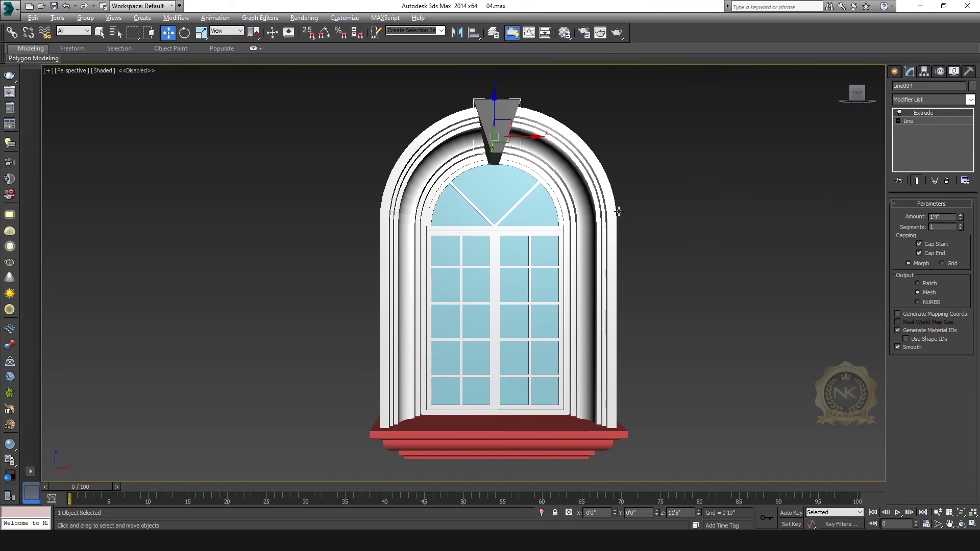
{"action": "key", "text": "alt+w"}
{"action": "right_click", "coordinate": [704, 185]}
{"action": "key", "text": "alt+w"}
{"action": "left_click", "coordinate": [930, 121]}
{"action": "left_click", "coordinate": [481, 353]}
{"action": "left_click_drag", "start_coordinate": [515, 353], "coordinate": [527, 353]}
{"action": "left_click_drag", "start_coordinate": [372, 181], "coordinate": [467, 355]}
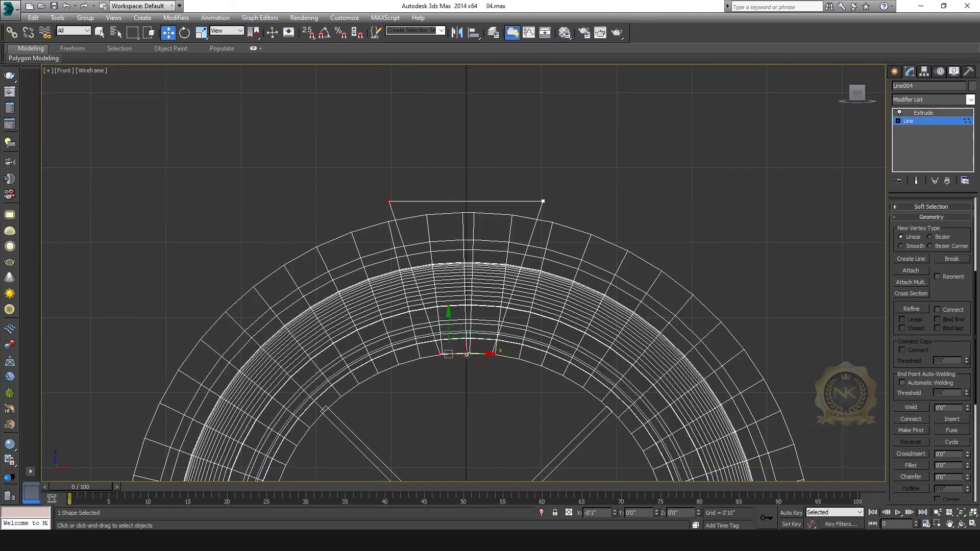
- Return the keystone to its Extrude level and set its object color to white
{"action": "left_click", "coordinate": [922, 113]}
{"action": "key", "text": "alt+w"}
{"action": "right_click", "coordinate": [743, 316]}
{"action": "key", "text": "alt+w"}
{"action": "left_click", "coordinate": [744, 258]}
{"action": "key", "text": "alt+w"}
{"action": "right_click", "coordinate": [579, 183]}
{"action": "key", "text": "alt+w"}
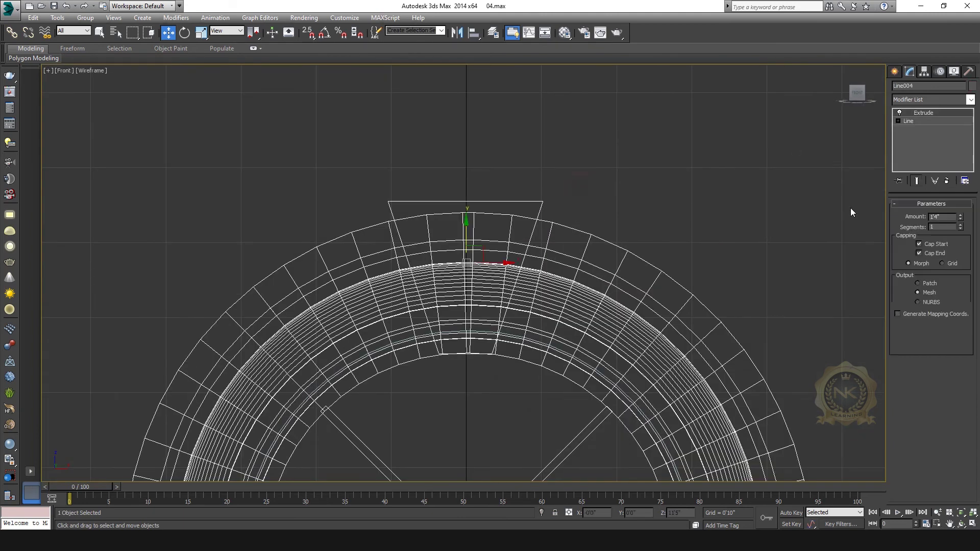
{"action": "left_click", "coordinate": [972, 86]}
{"action": "left_click", "coordinate": [541, 326]}
- Raise the keystone's top vertices higher above the arch, adjust its bottom vertices at the arch's inner edge, and return to Extrude
{"action": "left_click", "coordinate": [917, 120]}
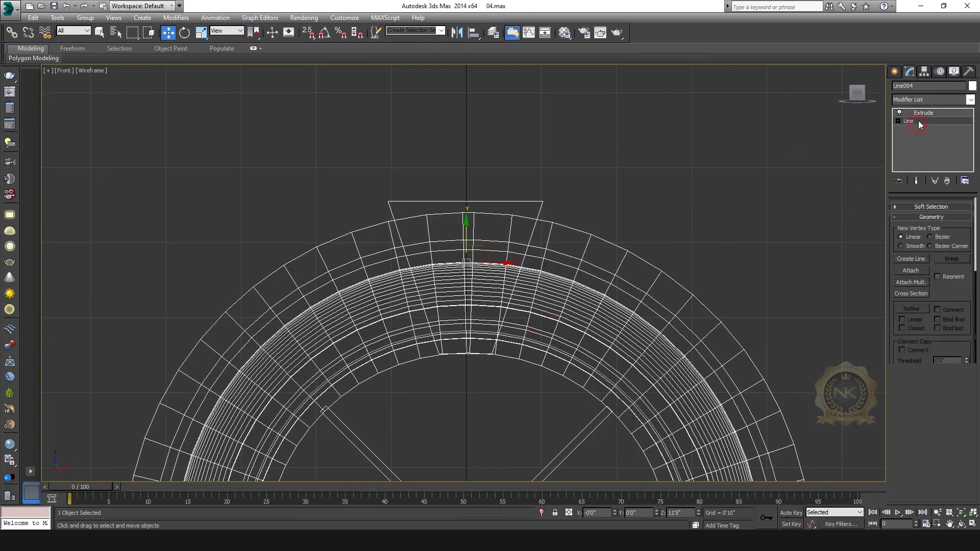
{"action": "key", "text": "1"}
{"action": "left_click_drag", "start_coordinate": [404, 126], "coordinate": [404, 128]}
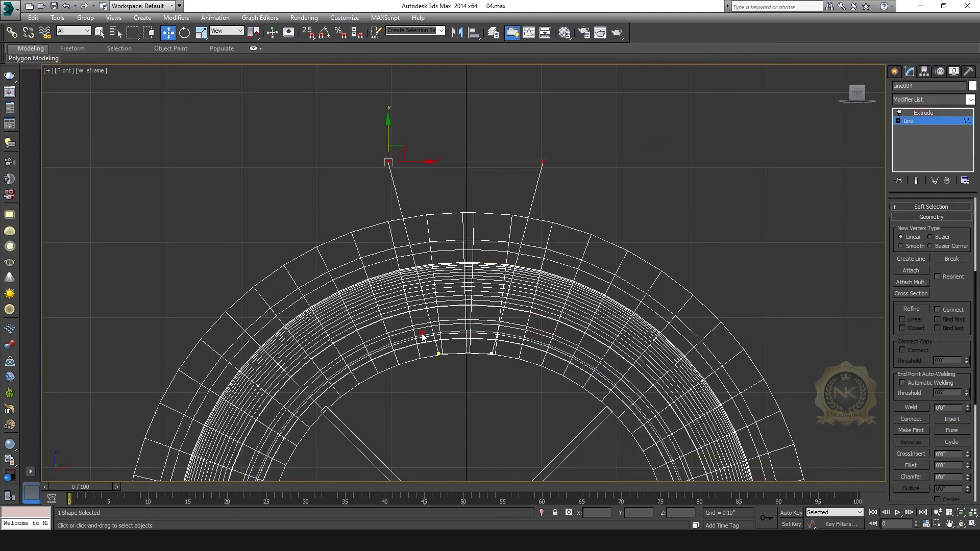
{"action": "left_click_drag", "start_coordinate": [423, 337], "coordinate": [514, 368]}
{"action": "scroll", "coordinate": [518, 334], "scroll_direction": "up", "scroll_amount": 6}
{"action": "middle_click_drag", "start_coordinate": [395, 376], "coordinate": [518, 332]}
{"action": "left_click_drag", "start_coordinate": [511, 323], "coordinate": [511, 327]}
{"action": "key", "text": "alt+w"}
{"action": "right_click", "coordinate": [598, 395]}
{"action": "key", "text": "alt+w"}
{"action": "left_click", "coordinate": [933, 113]}
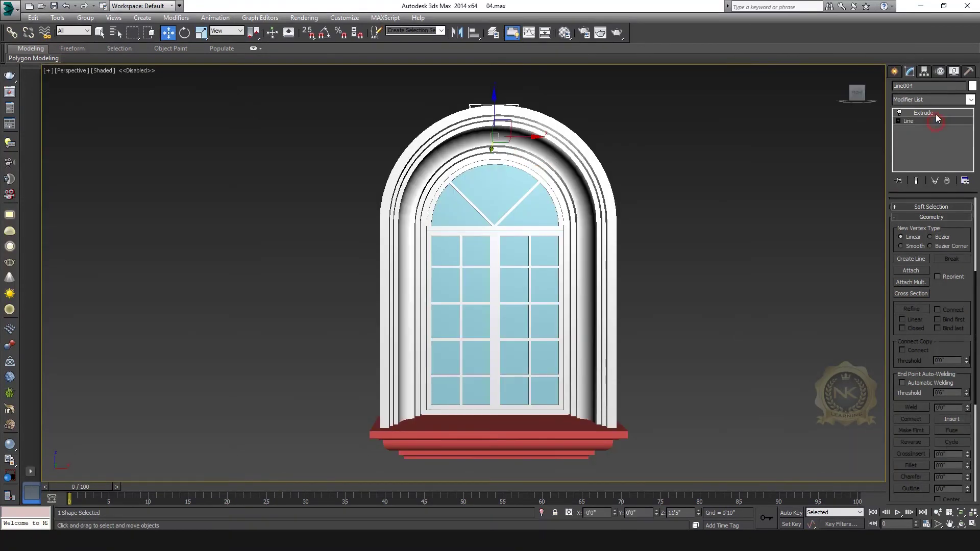
{"action": "left_click", "coordinate": [691, 163]}
- Clone the keystone slightly forward of the original in the right view
{"action": "scroll", "coordinate": [684, 246], "scroll_direction": "down", "scroll_amount": 3}
{"action": "scroll", "coordinate": [561, 118], "scroll_direction": "up", "scroll_amount": 5}
{"action": "middle_click_drag", "start_coordinate": [634, 227], "coordinate": [539, 233]}
{"action": "key", "text": "alt+w"}
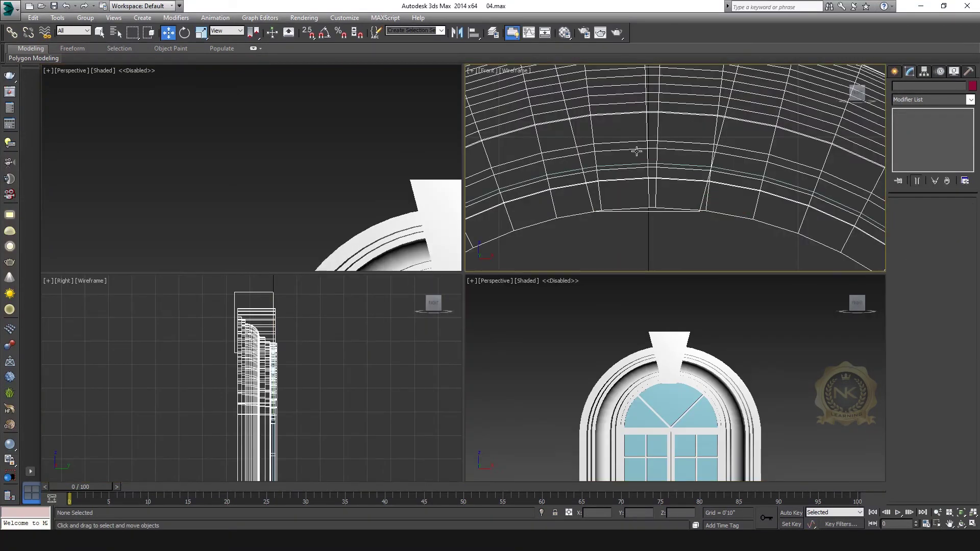
{"action": "scroll", "coordinate": [636, 151], "scroll_direction": "down", "scroll_amount": 3}
{"action": "right_click", "coordinate": [292, 248]}
{"action": "right_click", "coordinate": [700, 428]}
{"action": "key", "text": "alt+w"}
{"action": "left_click", "coordinate": [452, 215]}
{"action": "key", "text": "alt+w"}
{"action": "right_click", "coordinate": [288, 382]}
{"action": "key", "text": "alt+w"}
{"action": "scroll", "coordinate": [471, 149], "scroll_direction": "up", "scroll_amount": 2}
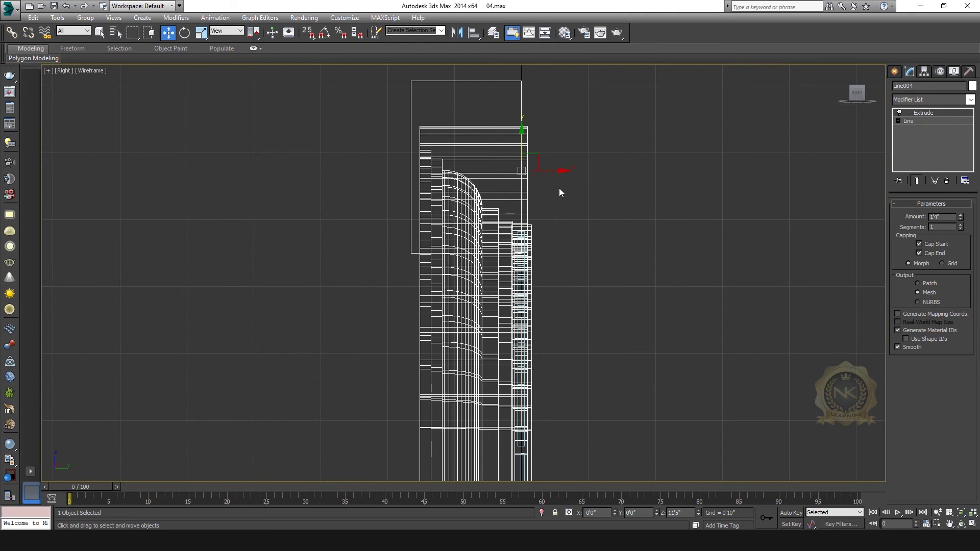
{"action": "left_click_drag", "start_coordinate": [548, 170], "coordinate": [543, 171], "text": "shift"}
{"action": "left_click", "coordinate": [486, 311]}
- Edit the front keystone copy's vertices in the front view to lower its top edge slightly and narrow the shape
{"action": "key", "text": "alt+w"}
{"action": "right_click", "coordinate": [679, 188]}
{"action": "key", "text": "alt+w"}
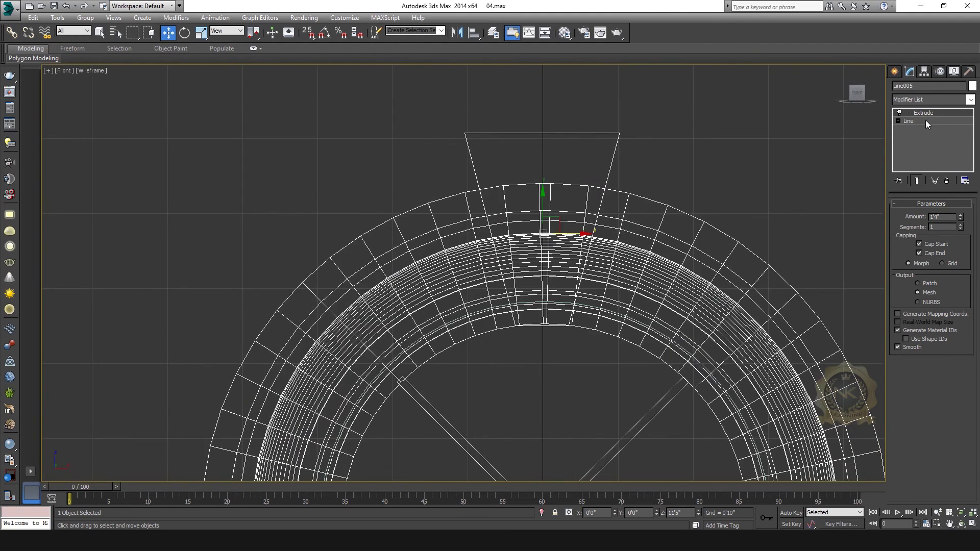
{"action": "left_click", "coordinate": [933, 123]}
{"action": "key", "text": "1"}
{"action": "left_click", "coordinate": [567, 163]}
{"action": "left_click_drag", "start_coordinate": [566, 132], "coordinate": [351, 134]}
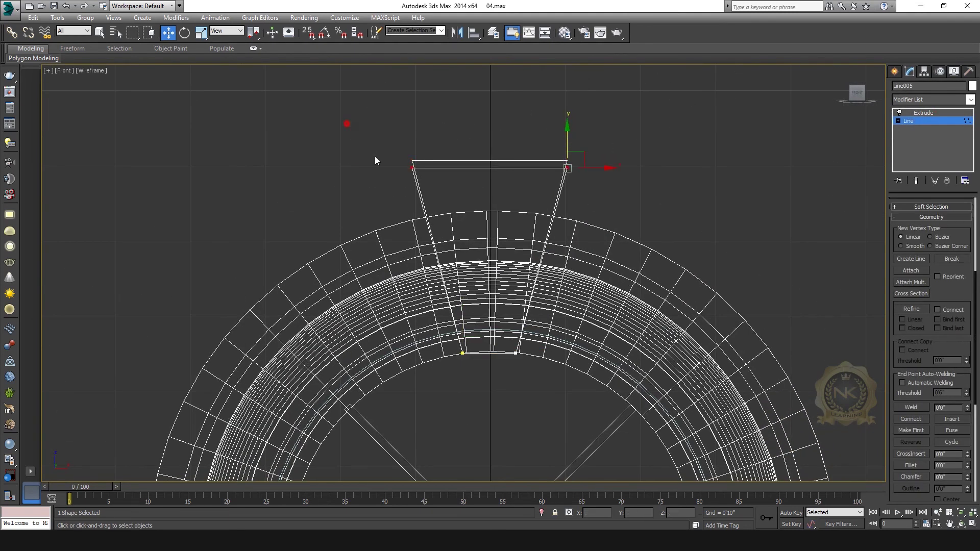
{"action": "left_click_drag", "start_coordinate": [489, 353], "coordinate": [539, 347]}
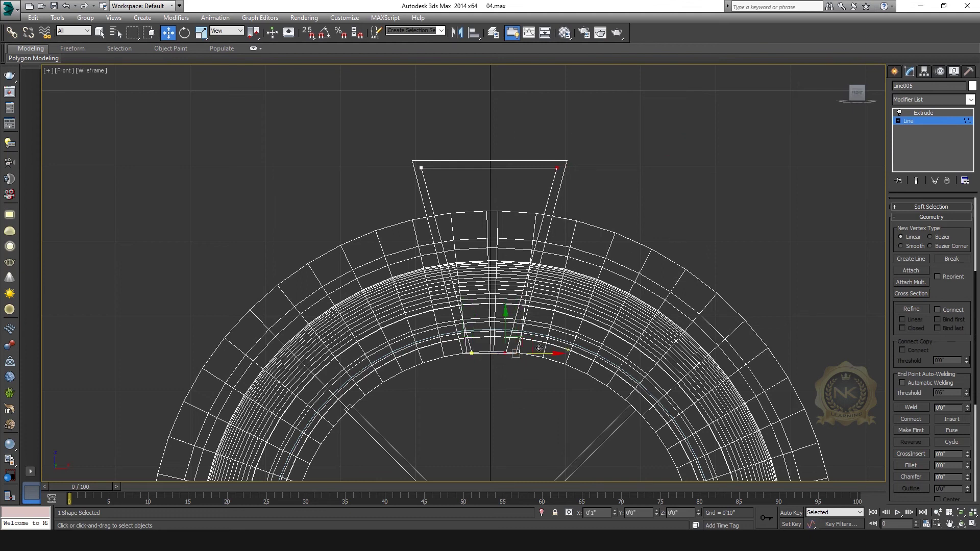
- Raise the keystone copy's bottom edge, spread its two bottom vertices to even out the inset, and return to Extrude
{"action": "scroll", "coordinate": [474, 321], "scroll_direction": "up", "scroll_amount": 8}
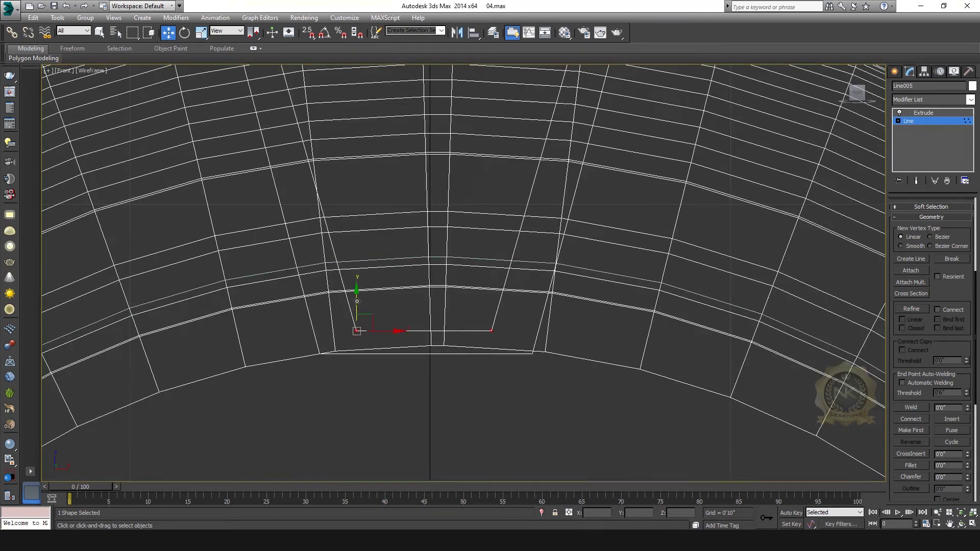
{"action": "left_click_drag", "start_coordinate": [358, 301], "coordinate": [358, 297]}
{"action": "left_click", "coordinate": [356, 330]}
{"action": "left_click_drag", "start_coordinate": [384, 330], "coordinate": [374, 330]}
{"action": "left_click", "coordinate": [492, 330]}
{"action": "left_click_drag", "start_coordinate": [527, 330], "coordinate": [545, 330]}
{"action": "scroll", "coordinate": [547, 330], "scroll_direction": "down", "scroll_amount": 8}
{"action": "middle_click_drag", "start_coordinate": [604, 296], "coordinate": [578, 361]}
{"action": "left_click", "coordinate": [933, 112]}
- Examine the layered keystone in the perspective view from an angle and from the front
{"action": "key", "text": "alt+w"}
{"action": "right_click", "coordinate": [715, 357]}
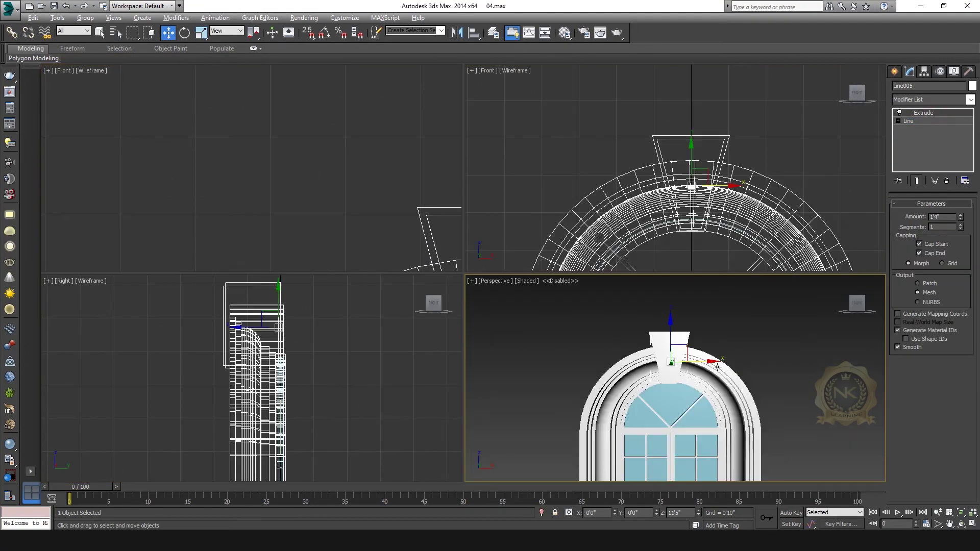
{"action": "key", "text": "alt+w"}
{"action": "middle_click_drag", "start_coordinate": [663, 219], "coordinate": [521, 208], "text": "alt"}
{"action": "left_click", "coordinate": [585, 206]}
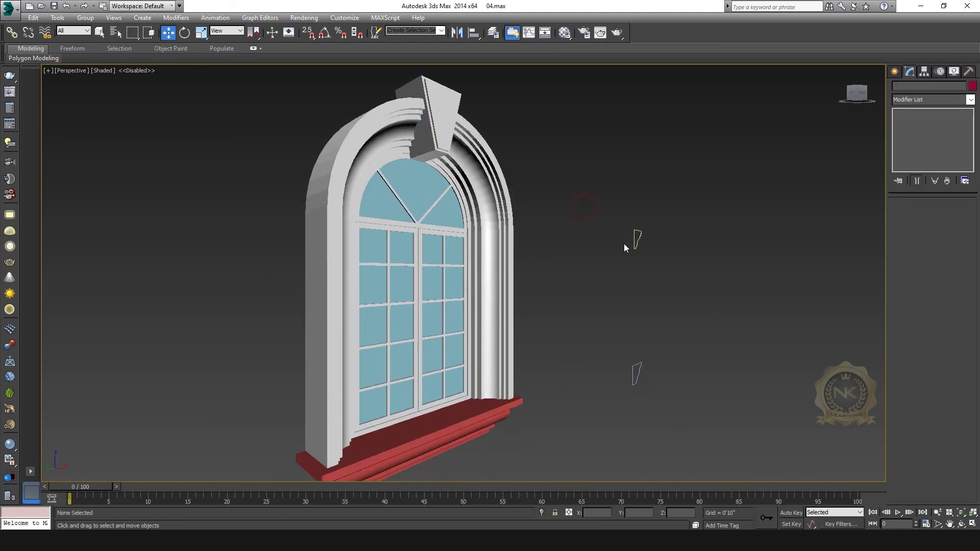
{"action": "left_click", "coordinate": [862, 93]}
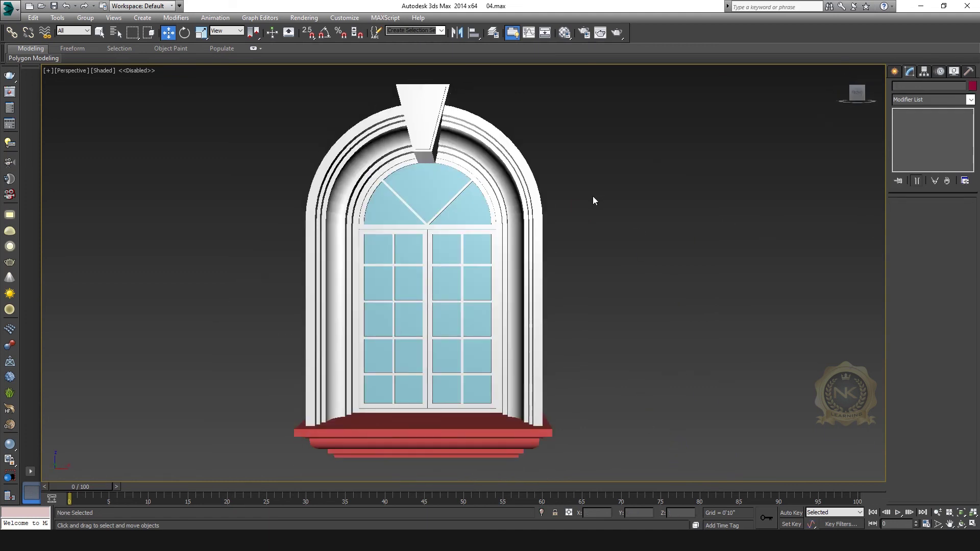
{"action": "scroll", "coordinate": [496, 298], "scroll_direction": "up", "scroll_amount": 4}
{"action": "scroll", "coordinate": [562, 251], "scroll_direction": "down", "scroll_amount": 5}
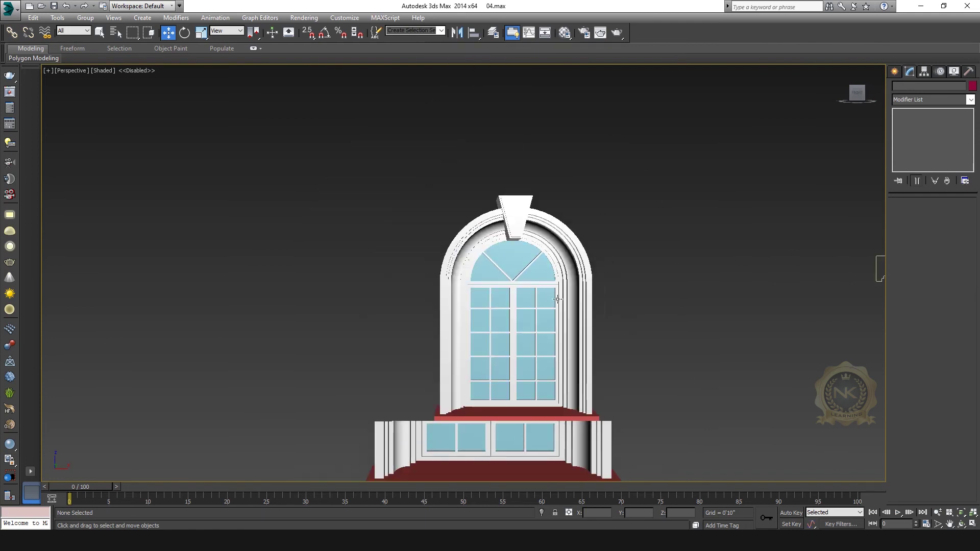
- Draw a closed stepped molding profile with the Line tool beside the keystone's upper right corner in the front view
{"action": "key", "text": "alt+w"}
{"action": "right_click", "coordinate": [586, 242]}
{"action": "key", "text": "alt+w"}
{"action": "scroll", "coordinate": [594, 238], "scroll_direction": "down", "scroll_amount": 5}
{"action": "middle_click_drag", "start_coordinate": [568, 299], "coordinate": [524, 319]}
{"action": "scroll", "coordinate": [530, 214], "scroll_direction": "up", "scroll_amount": 5}
{"action": "middle_click_drag", "start_coordinate": [647, 286], "coordinate": [606, 168]}
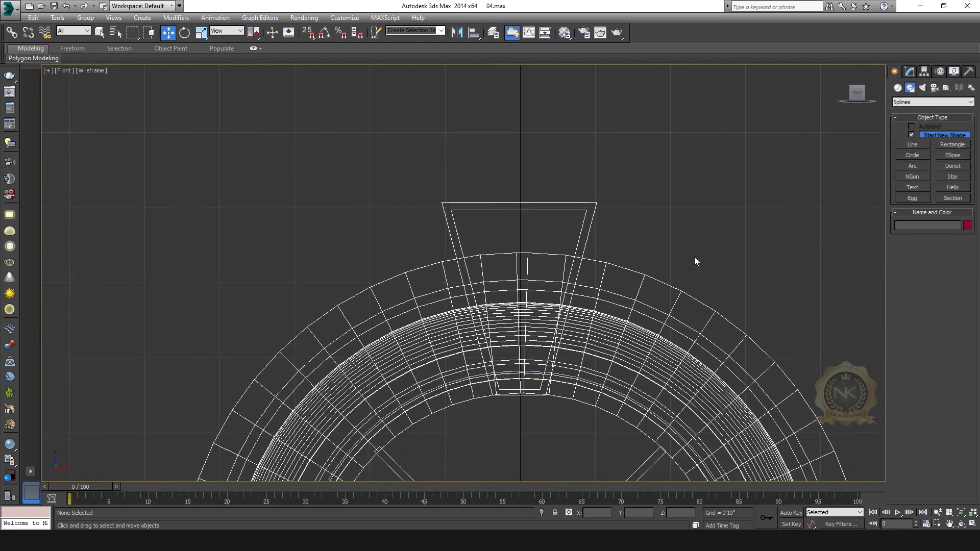
{"action": "scroll", "coordinate": [694, 258], "scroll_direction": "down", "scroll_amount": 2}
{"action": "scroll", "coordinate": [699, 265], "scroll_direction": "up", "scroll_amount": 4}
{"action": "middle_click_drag", "start_coordinate": [503, 238], "coordinate": [659, 310]}
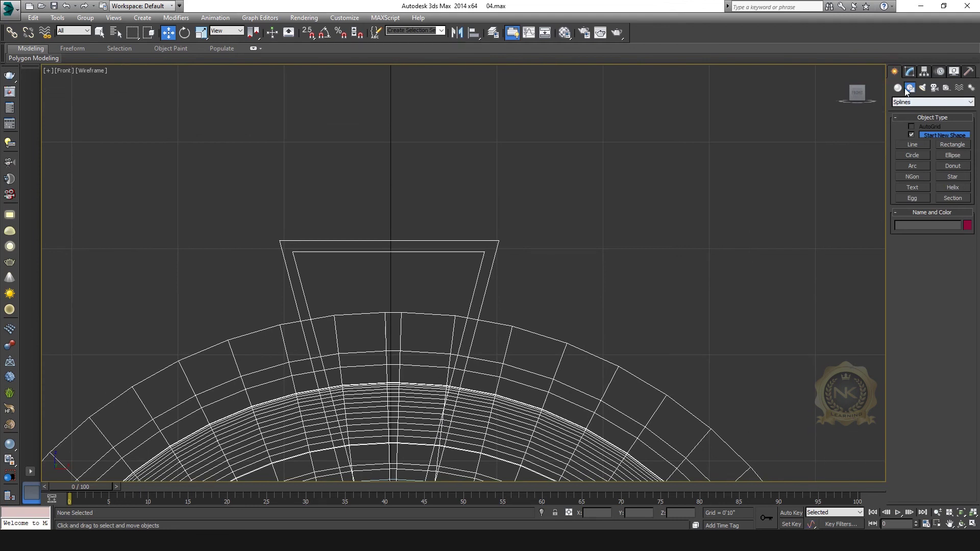
{"action": "left_click", "coordinate": [911, 145]}
{"action": "scroll", "coordinate": [516, 262], "scroll_direction": "up", "scroll_amount": 4}
{"action": "left_click", "coordinate": [463, 241]}
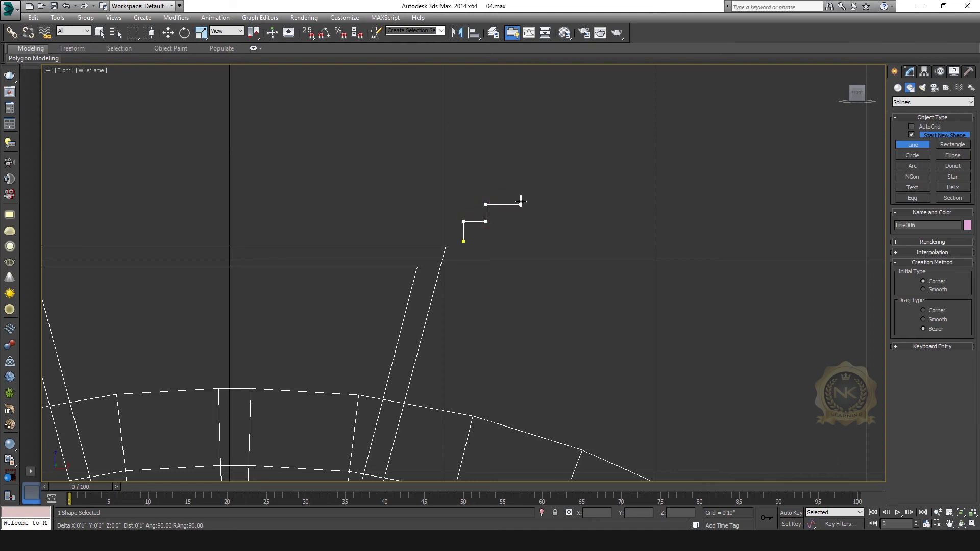
{"action": "left_click", "coordinate": [450, 156]}
{"action": "left_click", "coordinate": [462, 300]}
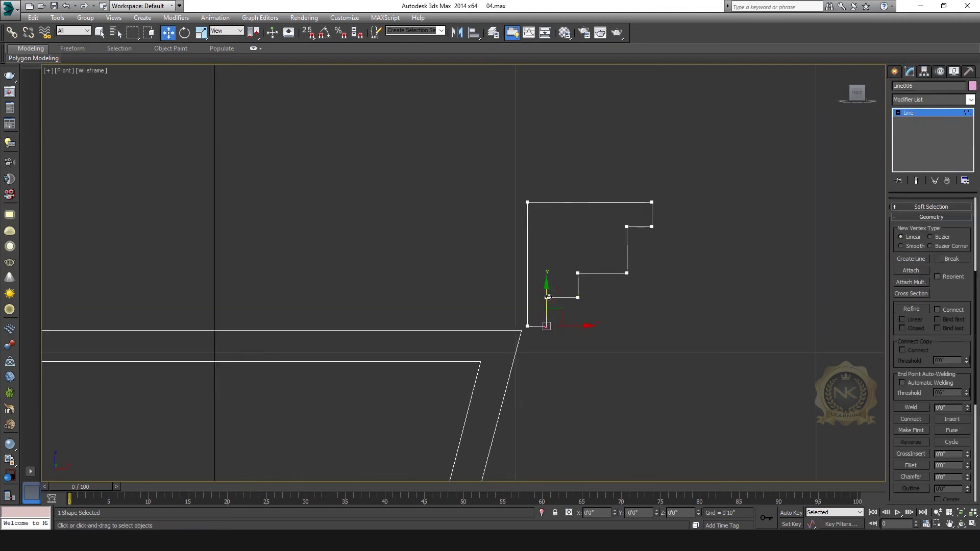
- Move the profile's inner vertical edge outward and fillet the large step corner into a quarter-round curve
{"action": "scroll", "coordinate": [467, 279], "scroll_direction": "up", "scroll_amount": 5}
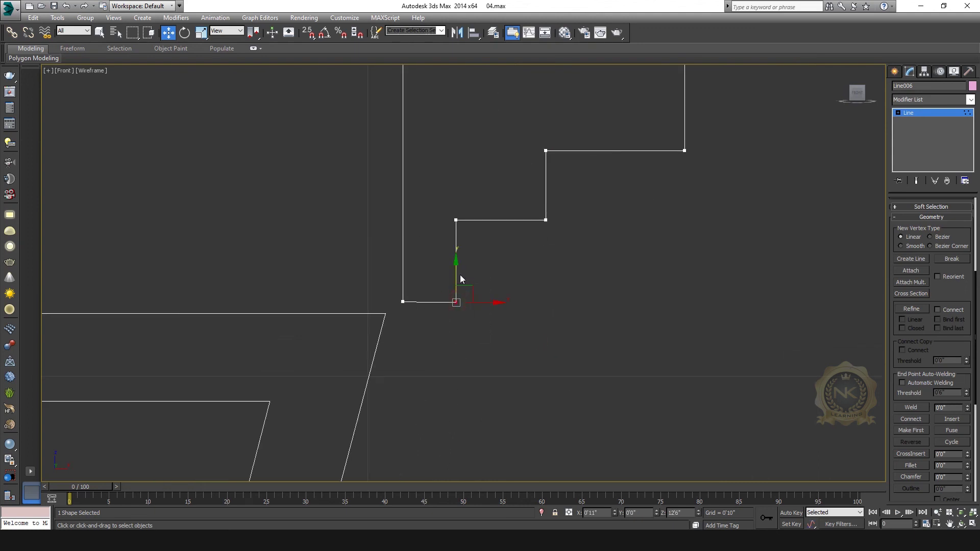
{"action": "scroll", "coordinate": [473, 275], "scroll_direction": "down", "scroll_amount": 4}
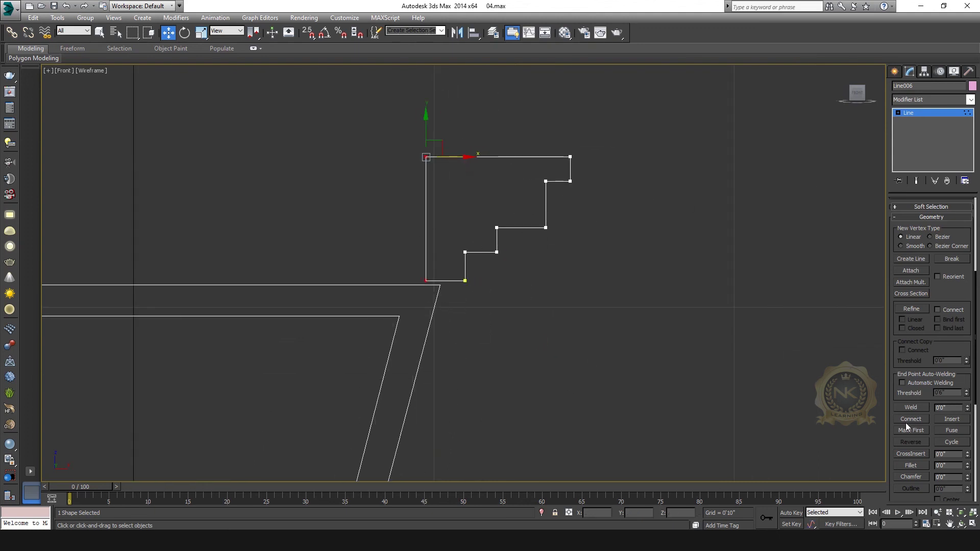
{"action": "left_click", "coordinate": [917, 466]}
{"action": "middle_click_drag", "start_coordinate": [522, 276], "coordinate": [486, 276]}
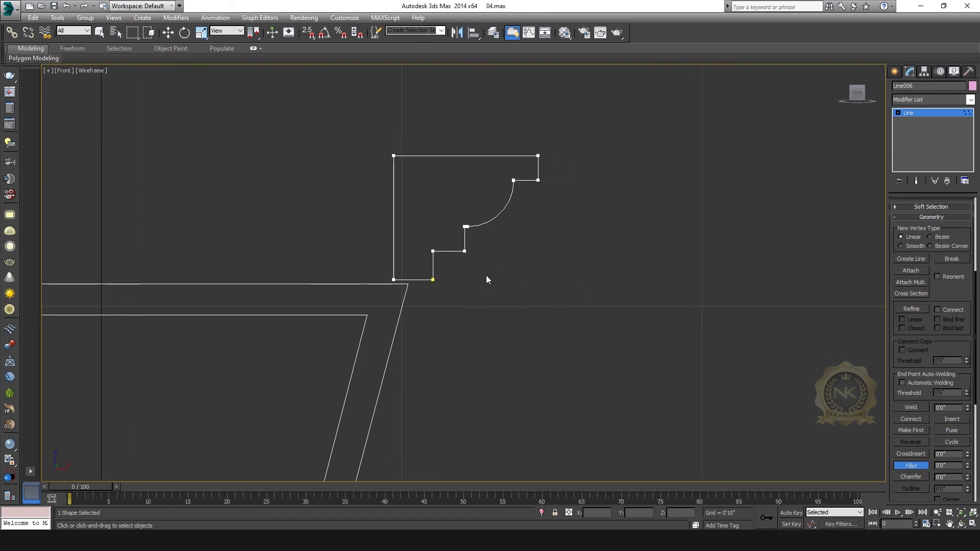
{"action": "left_click", "coordinate": [925, 112]}
{"action": "middle_click_drag", "start_coordinate": [748, 252], "coordinate": [745, 276]}
- Narrow the profile by shifting its inner-edge, lower-step and outer vertices, and move the finished profile away from the keystone
{"action": "left_click", "coordinate": [933, 113]}
{"action": "left_click_drag", "start_coordinate": [342, 159], "coordinate": [405, 332]}
{"action": "left_click_drag", "start_coordinate": [421, 180], "coordinate": [431, 178]}
{"action": "left_click_drag", "start_coordinate": [333, 153], "coordinate": [471, 304]}
{"action": "left_click_drag", "start_coordinate": [586, 152], "coordinate": [523, 222]}
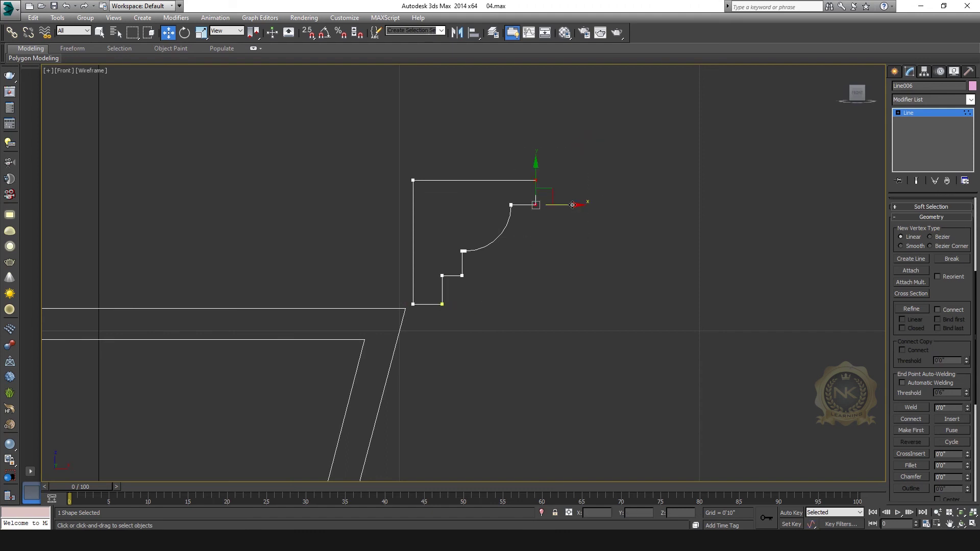
{"action": "left_click", "coordinate": [911, 114]}
{"action": "scroll", "coordinate": [567, 306], "scroll_direction": "down", "scroll_amount": 5}
{"action": "left_click_drag", "start_coordinate": [572, 283], "coordinate": [589, 283]}
- Draw an open U-shaped line around the keystone's front and sides in the top view, about 1'8" wide and 1'4" deep
{"action": "key", "text": "t"}
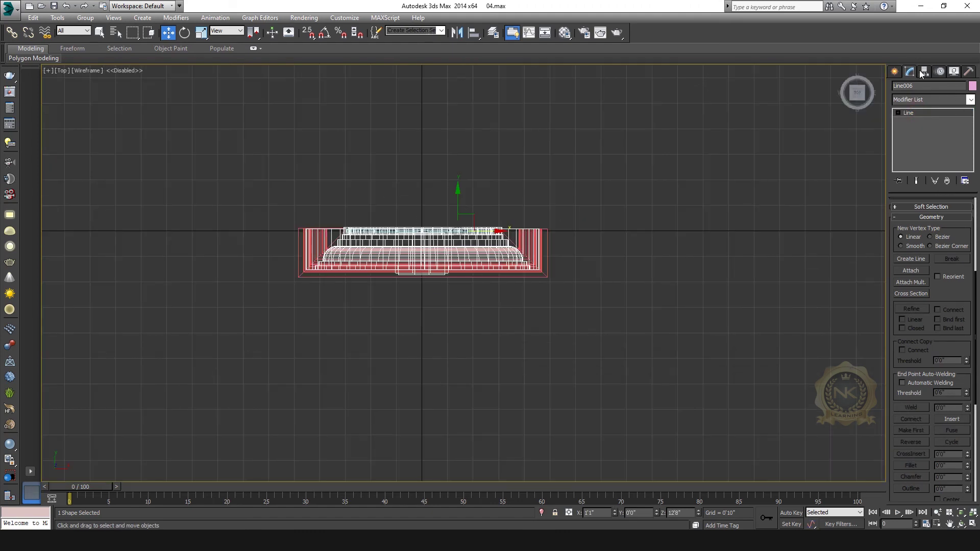
{"action": "left_click", "coordinate": [894, 71]}
{"action": "key", "text": "z"}
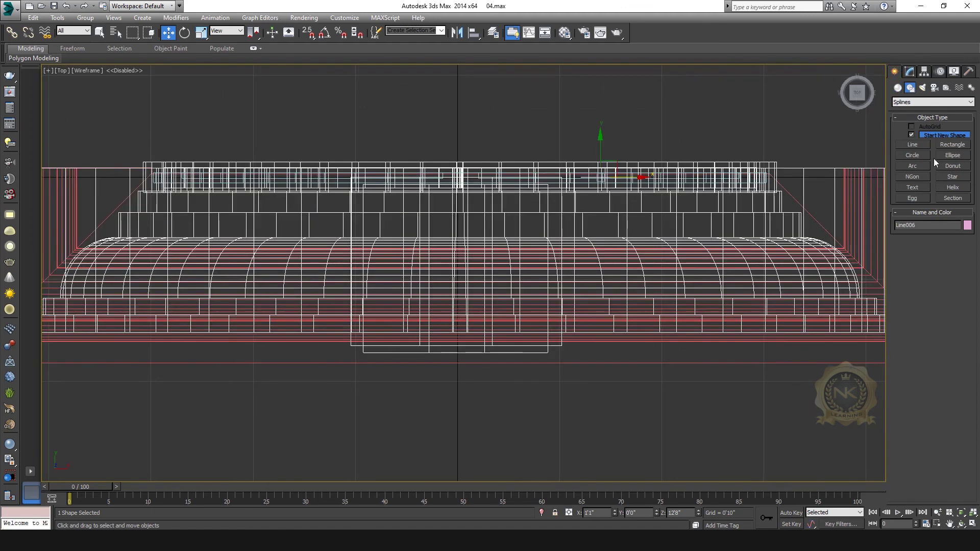
{"action": "left_click", "coordinate": [912, 145]}
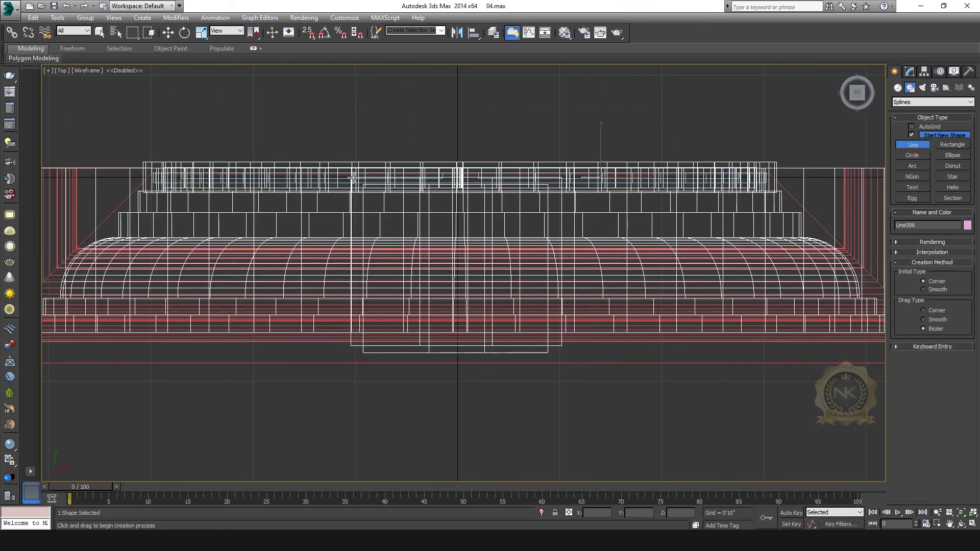
{"action": "left_click", "coordinate": [352, 167]}
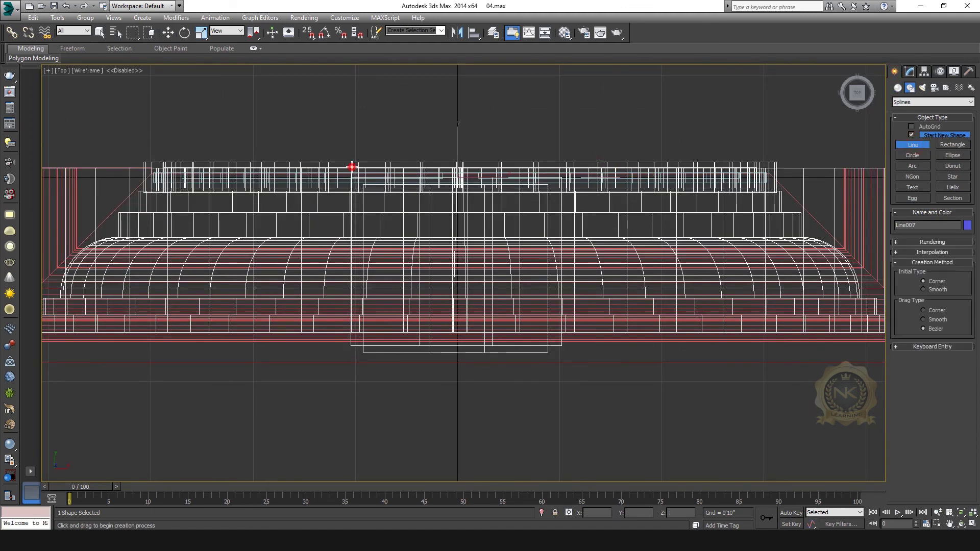
{"action": "left_click", "coordinate": [352, 345]}
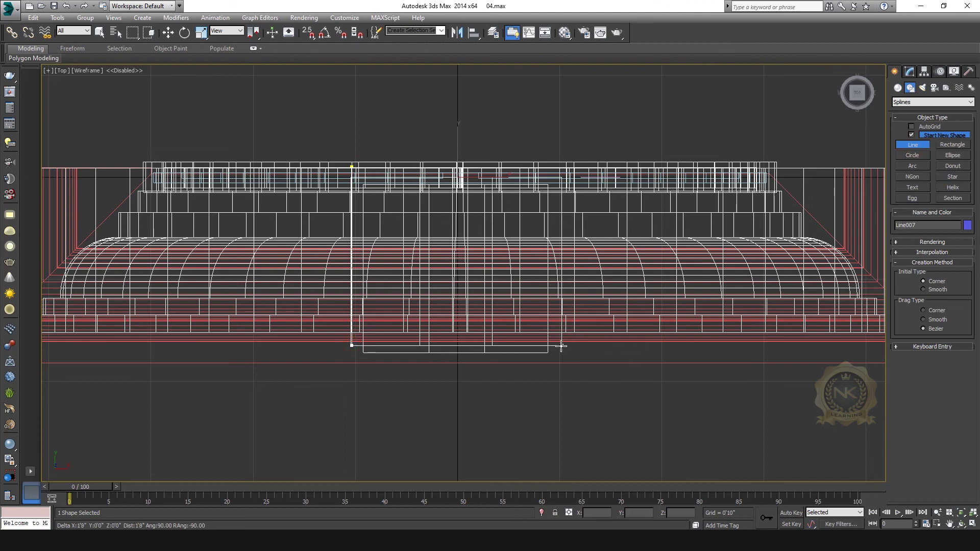
{"action": "left_click", "coordinate": [561, 346]}
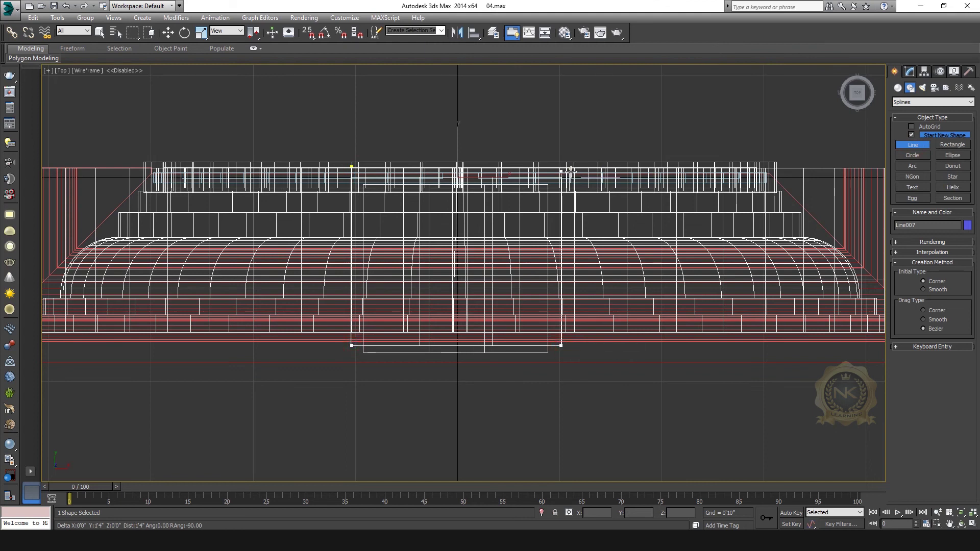
{"action": "left_click", "coordinate": [562, 166]}
{"action": "right_click", "coordinate": [587, 158]}
{"action": "left_click", "coordinate": [910, 72]}
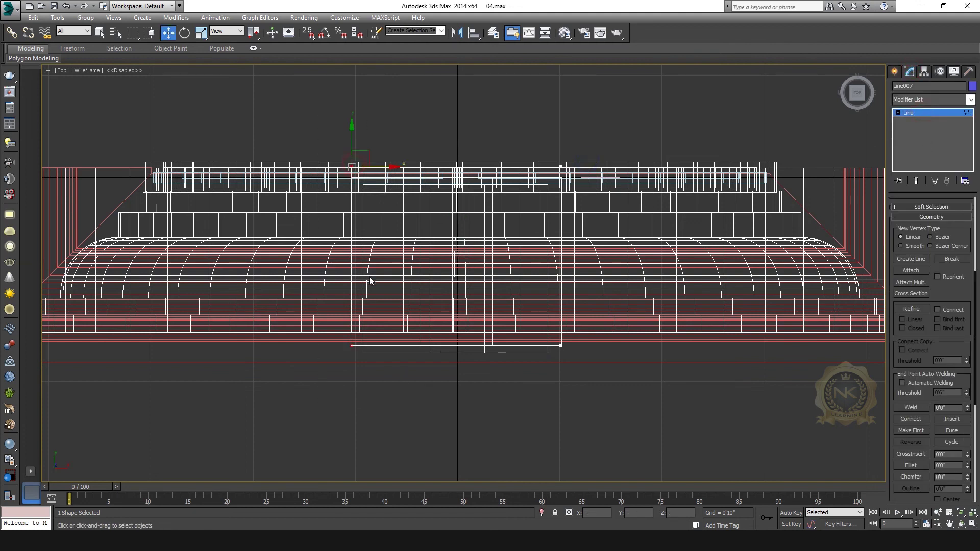
{"action": "left_click_drag", "start_coordinate": [383, 167], "coordinate": [382, 168]}
{"action": "left_click", "coordinate": [927, 113]}
- Raise the U-shaped path in the front view to just above the keystone's top edge
{"action": "key", "text": "alt+w"}
{"action": "right_click", "coordinate": [736, 168]}
{"action": "key", "text": "alt+w"}
{"action": "scroll", "coordinate": [513, 310], "scroll_direction": "down", "scroll_amount": 10}
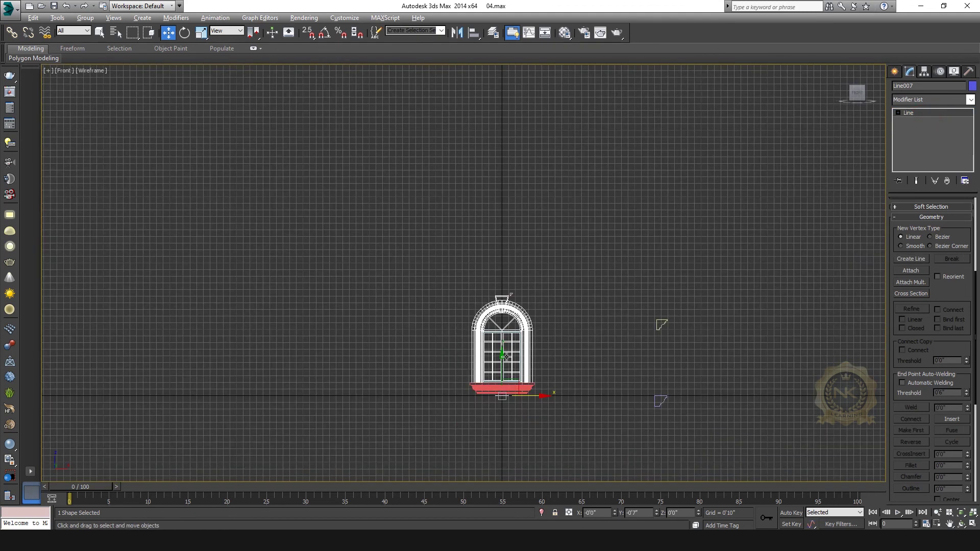
{"action": "left_click_drag", "start_coordinate": [499, 363], "coordinate": [500, 261]}
{"action": "scroll", "coordinate": [510, 295], "scroll_direction": "up", "scroll_amount": 10}
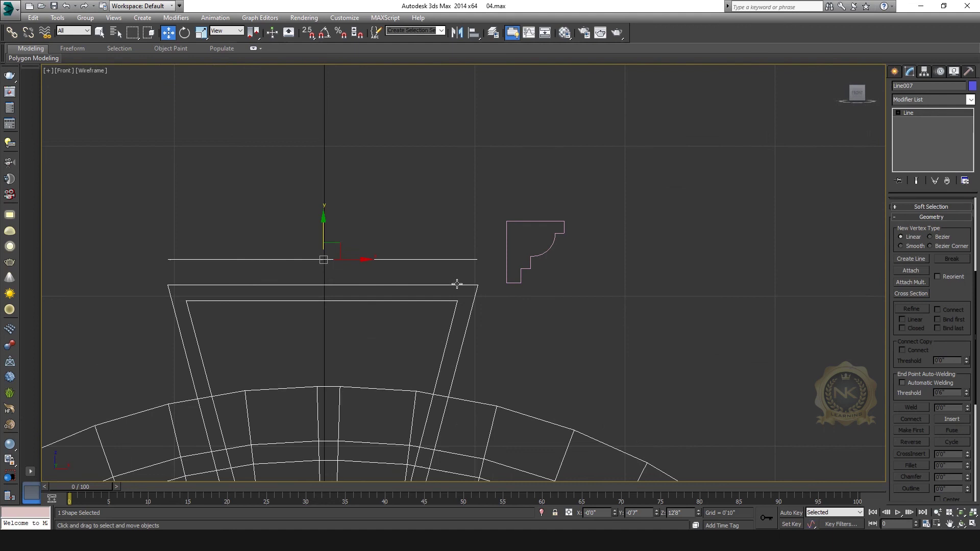
{"action": "left_click_drag", "start_coordinate": [321, 227], "coordinate": [326, 237]}
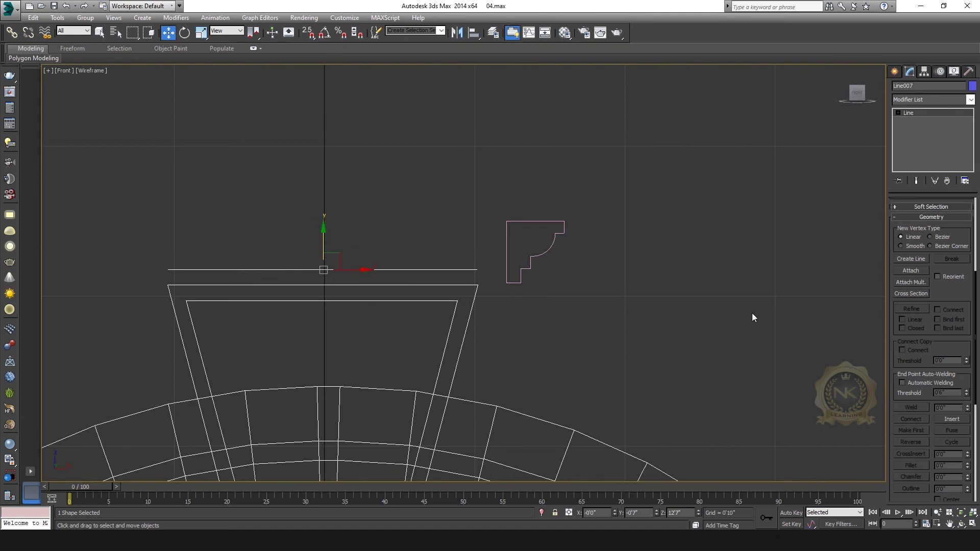
- Apply a Sweep modifier to the path with X offset 0 and the stepped profile beside the keystone as custom section
{"action": "left_click", "coordinate": [971, 99]}
{"action": "scroll", "coordinate": [918, 307], "scroll_direction": "down", "scroll_amount": 10}
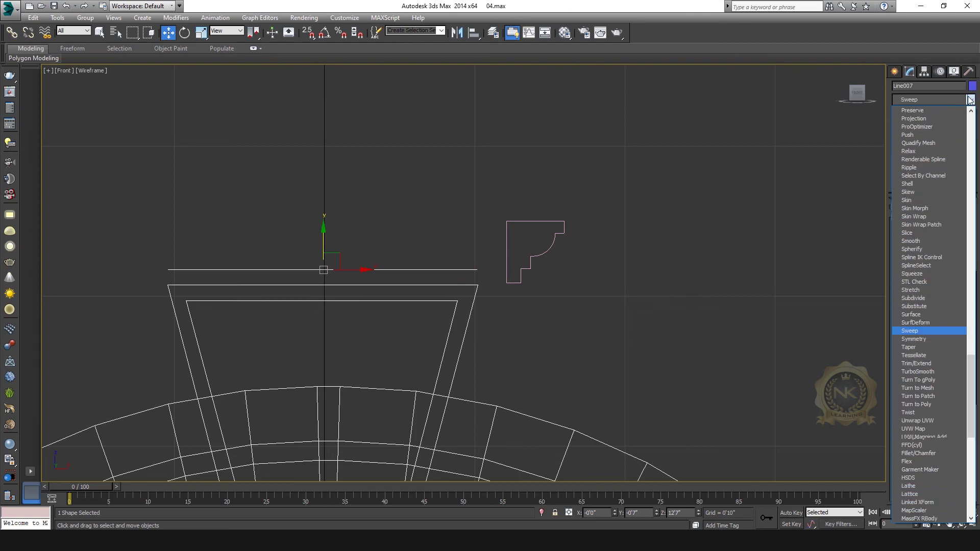
{"action": "left_click", "coordinate": [916, 332]}
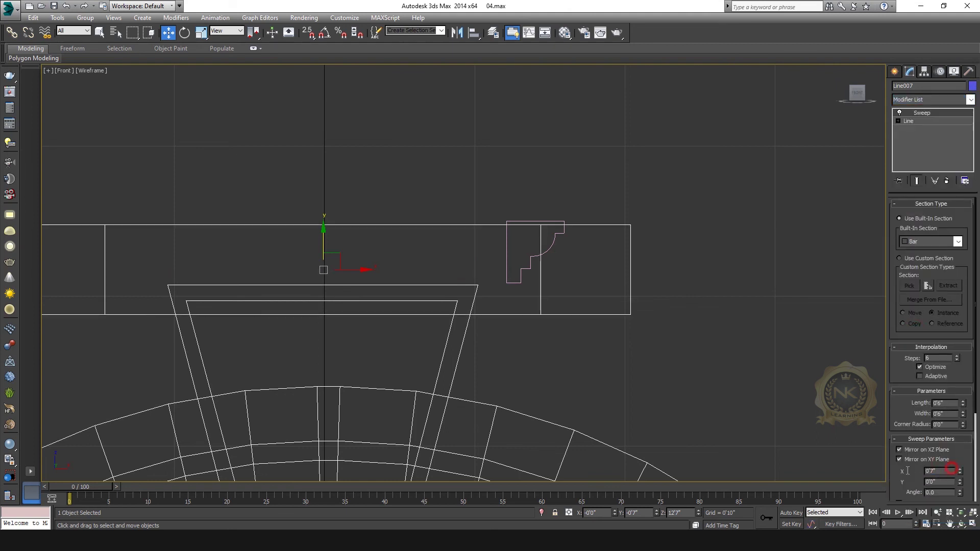
{"action": "type", "text": "0"}
{"action": "key", "text": "Return"}
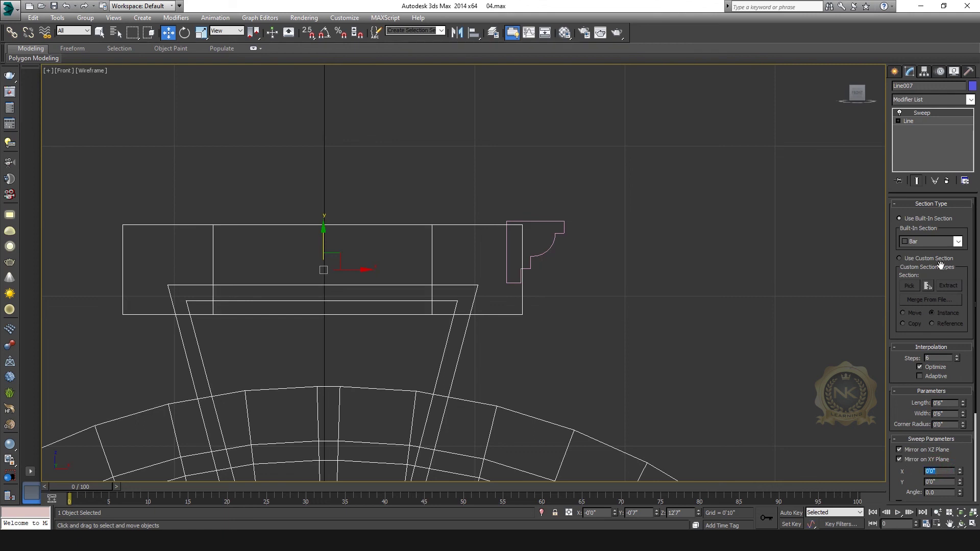
{"action": "left_click", "coordinate": [918, 258]}
{"action": "left_click", "coordinate": [909, 286]}
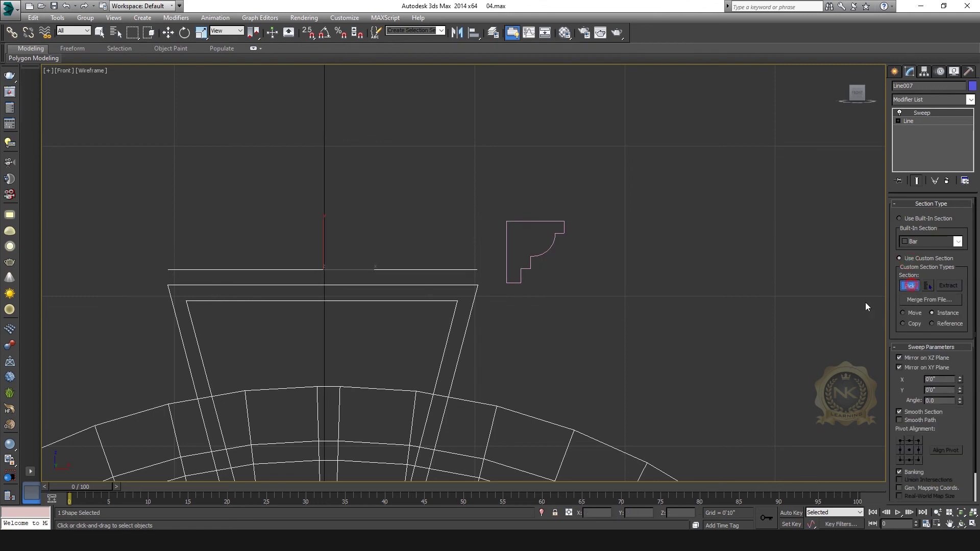
{"action": "left_click", "coordinate": [555, 236]}
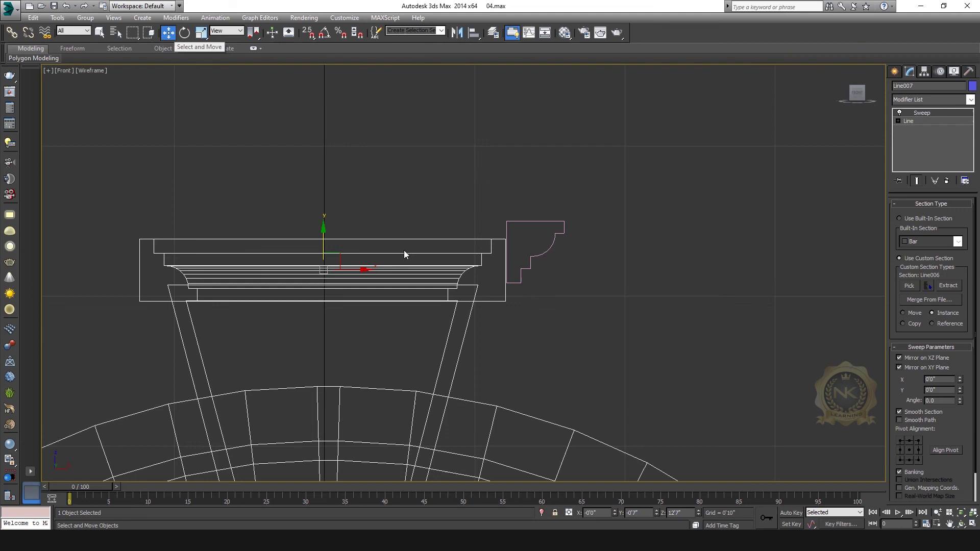
- Turn off mirroring on both the XZ and XY planes for the keystone's swept molding
{"action": "middle_click_drag", "start_coordinate": [416, 237], "coordinate": [555, 222]}
{"action": "scroll", "coordinate": [528, 250], "scroll_direction": "up", "scroll_amount": 2}
{"action": "key", "text": "alt+w"}
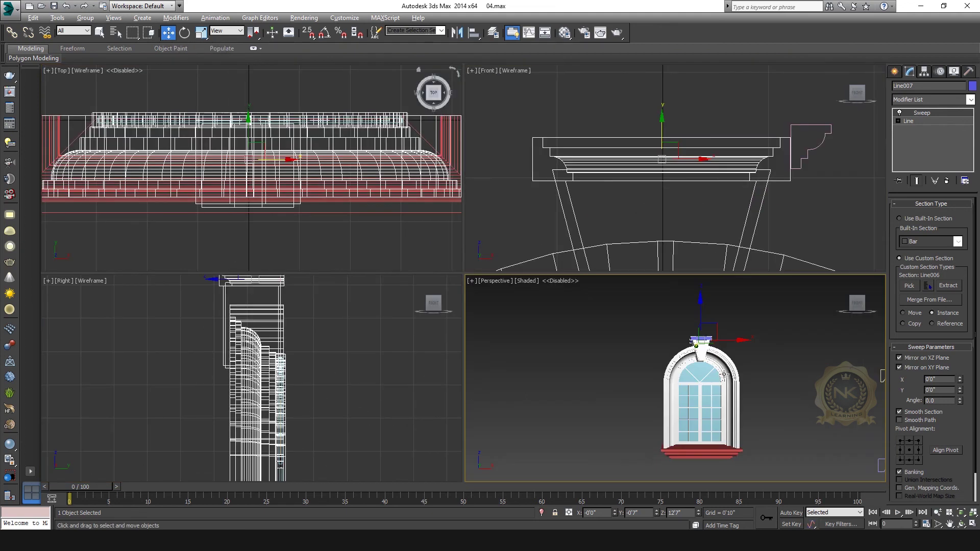
{"action": "right_click", "coordinate": [668, 366]}
{"action": "key", "text": "alt+w"}
{"action": "scroll", "coordinate": [597, 222], "scroll_direction": "up", "scroll_amount": 4}
{"action": "middle_click_drag", "start_coordinate": [570, 194], "coordinate": [617, 175]}
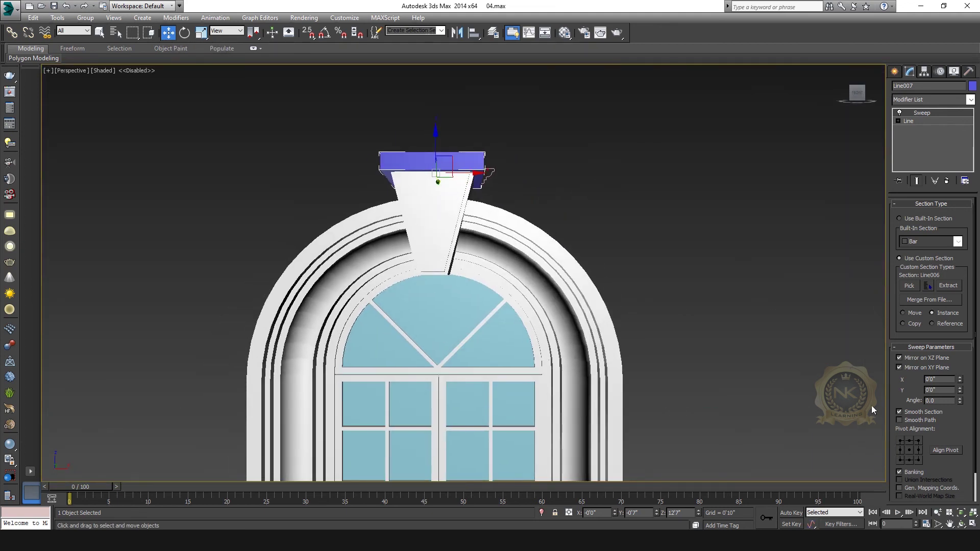
{"action": "left_click", "coordinate": [915, 358]}
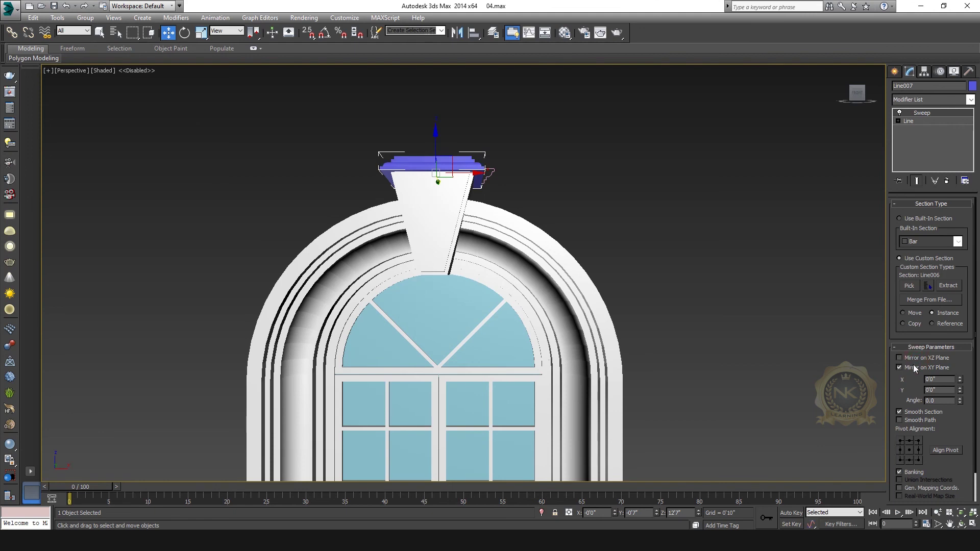
{"action": "left_click", "coordinate": [913, 366]}
{"action": "middle_click_drag", "start_coordinate": [591, 251], "coordinate": [700, 360]}
{"action": "scroll", "coordinate": [638, 219], "scroll_direction": "up", "scroll_amount": 3}
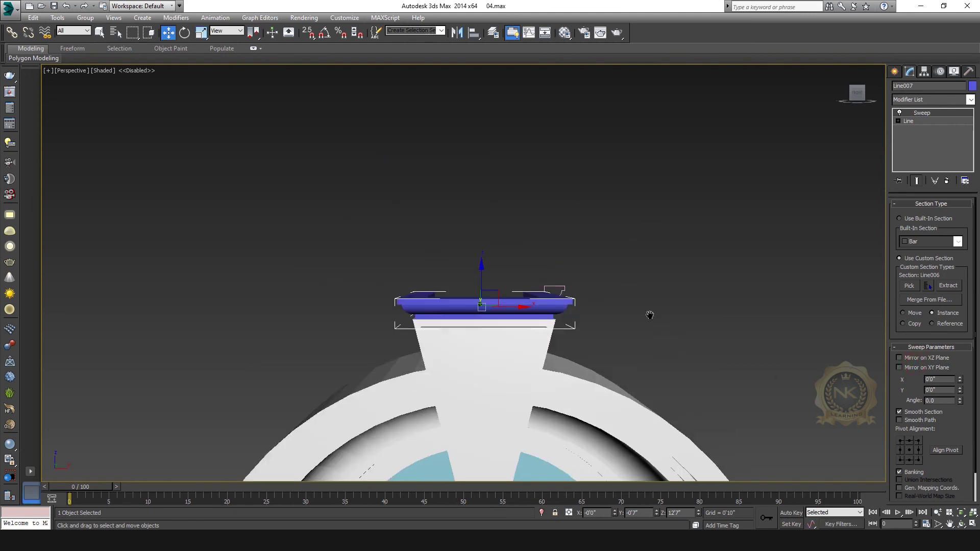
{"action": "middle_click_drag", "start_coordinate": [646, 329], "coordinate": [648, 309]}
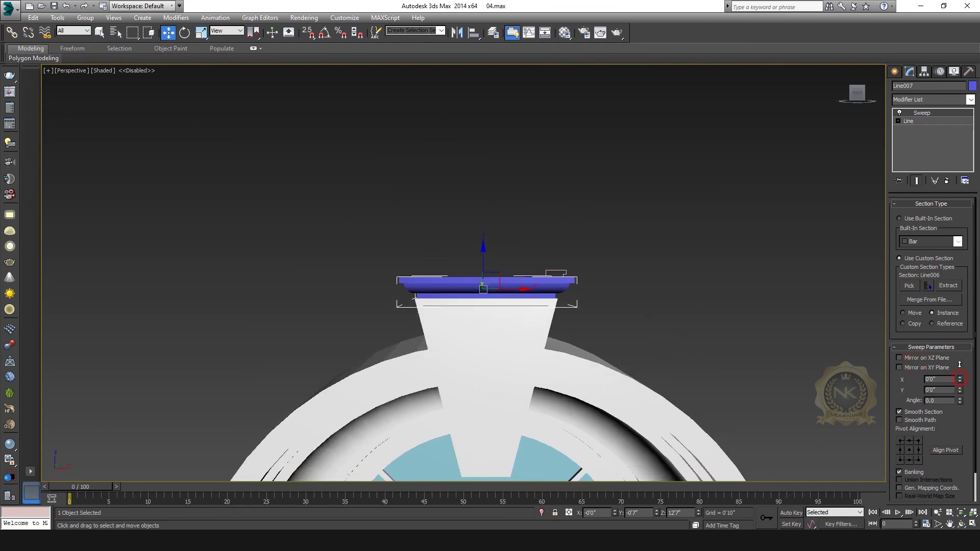
- Raise the swept molding onto the keystone's top edge and set its sweep X offset to 0'1"
{"action": "left_click_drag", "start_coordinate": [960, 364], "coordinate": [956, 313]}
{"action": "key", "text": "f"}
{"action": "key", "text": "F3"}
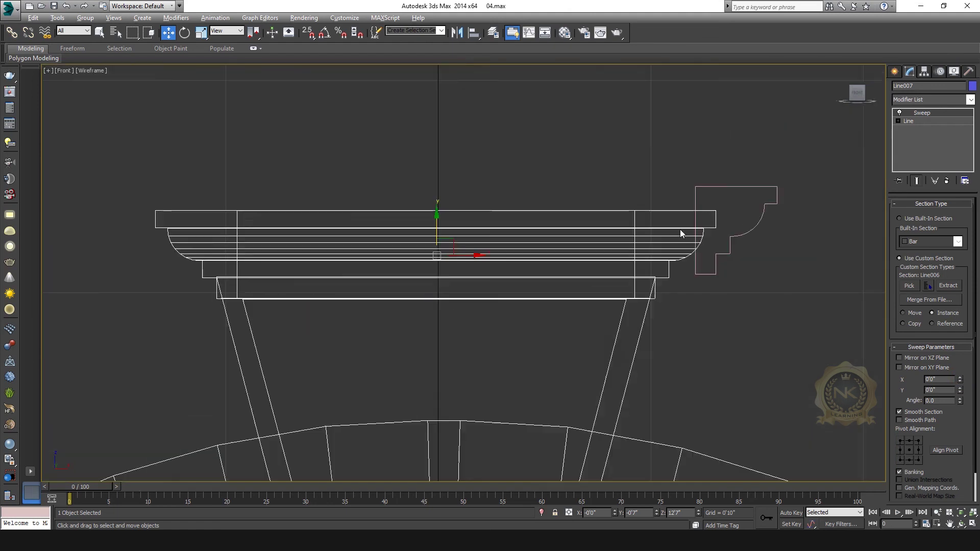
{"action": "left_click_drag", "start_coordinate": [437, 219], "coordinate": [449, 199]}
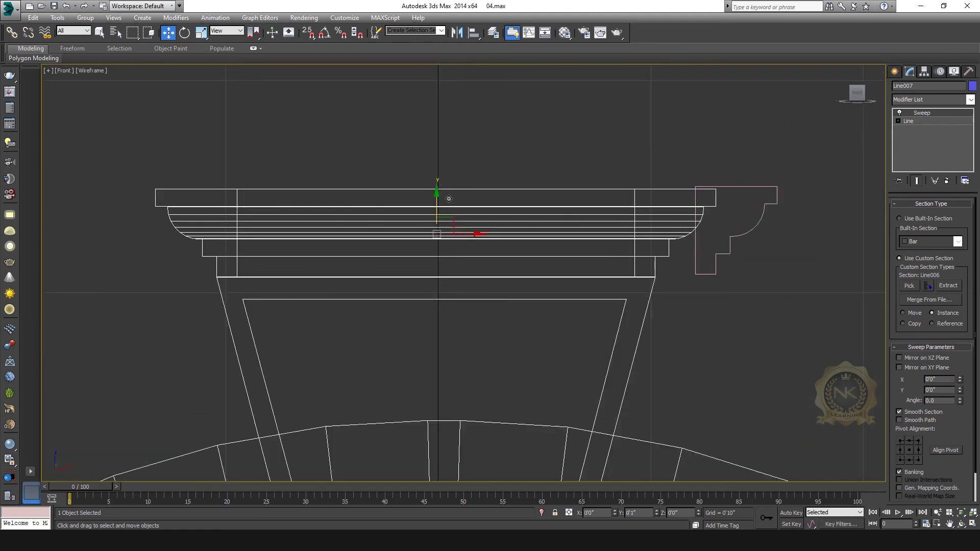
{"action": "left_click_drag", "start_coordinate": [960, 380], "coordinate": [958, 361]}
{"action": "key", "text": "alt+w"}
{"action": "right_click", "coordinate": [669, 376]}
{"action": "key", "text": "alt+w"}
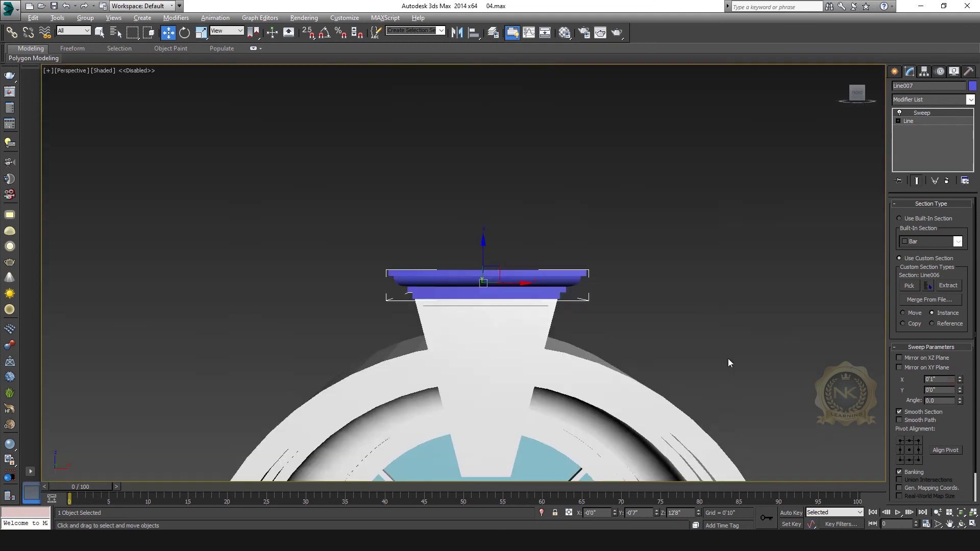
- Change the object color of the molding above the keystone to white and deselect it
{"action": "middle_click_drag", "start_coordinate": [728, 362], "coordinate": [746, 208]}
{"action": "scroll", "coordinate": [649, 225], "scroll_direction": "down", "scroll_amount": 4}
{"action": "middle_click_drag", "start_coordinate": [760, 255], "coordinate": [607, 236]}
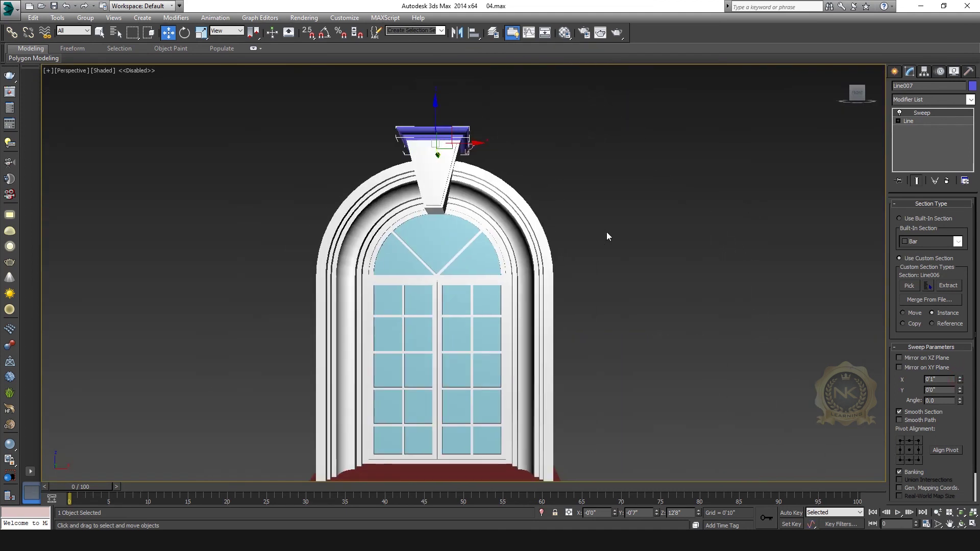
{"action": "left_click", "coordinate": [664, 226]}
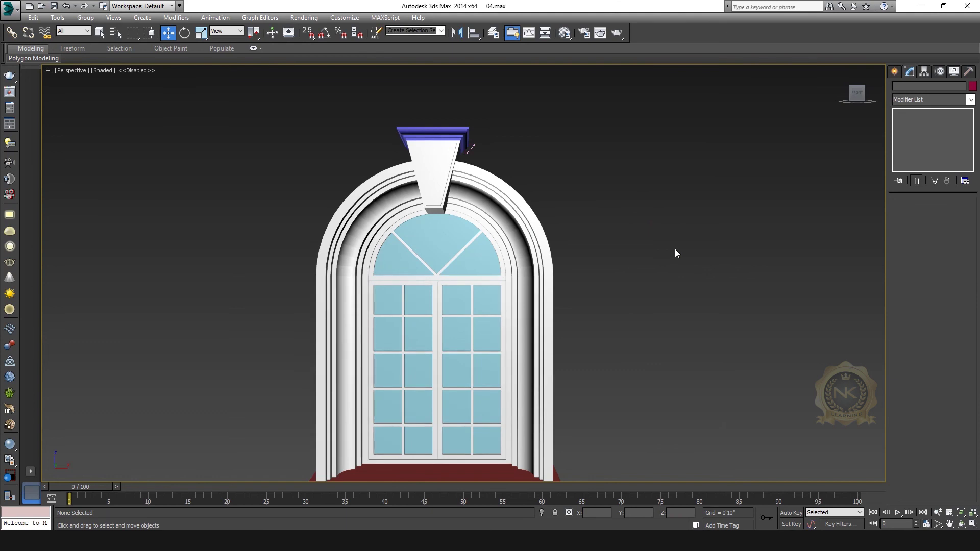
{"action": "scroll", "coordinate": [621, 252], "scroll_direction": "down", "scroll_amount": 3}
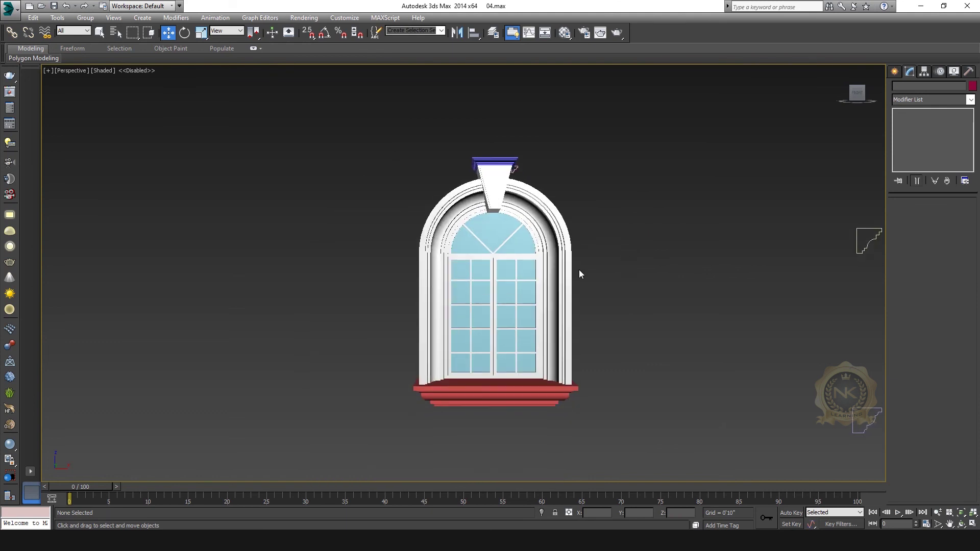
{"action": "left_click", "coordinate": [494, 161]}
{"action": "key", "text": "m"}
{"action": "left_click", "coordinate": [532, 92]}
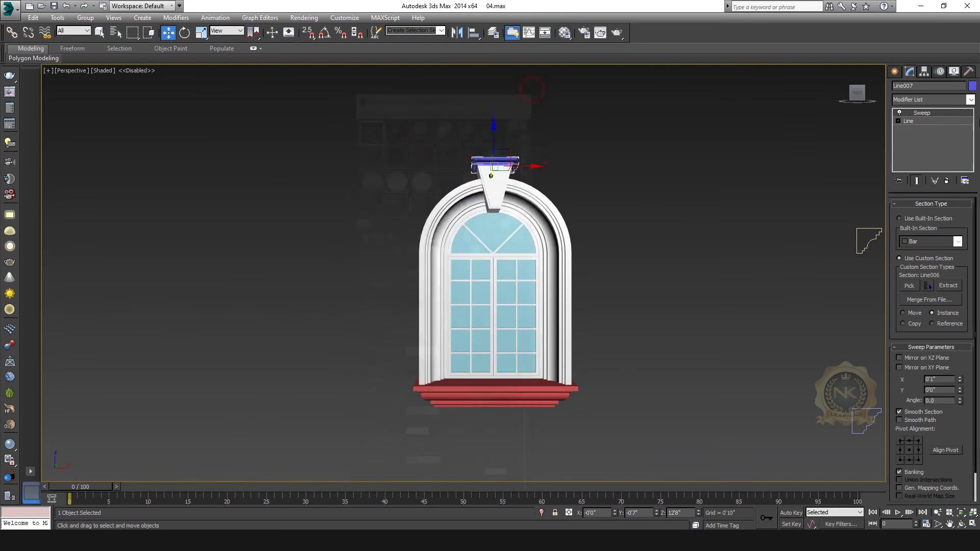
{"action": "left_click", "coordinate": [972, 86]}
{"action": "left_click", "coordinate": [580, 292]}
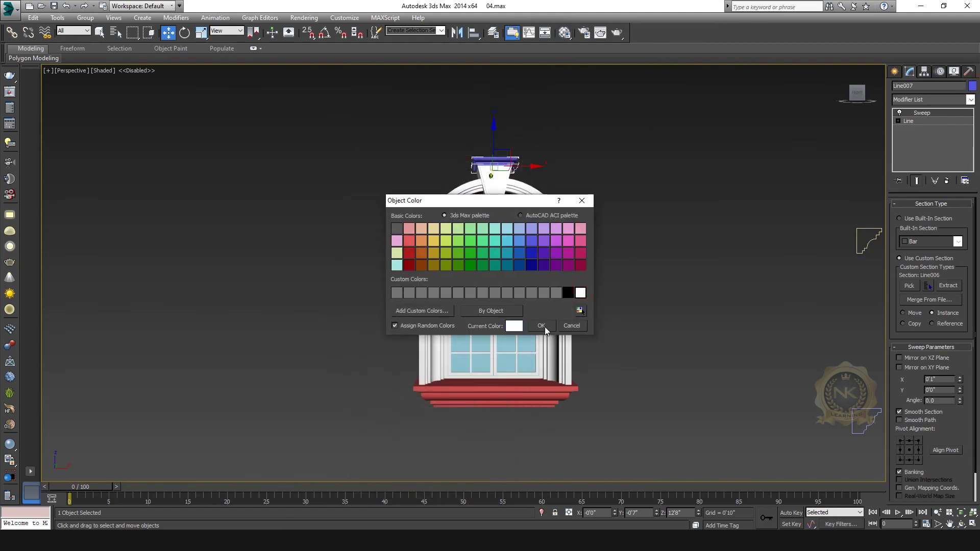
{"action": "left_click", "coordinate": [541, 326]}
{"action": "left_click", "coordinate": [649, 249]}
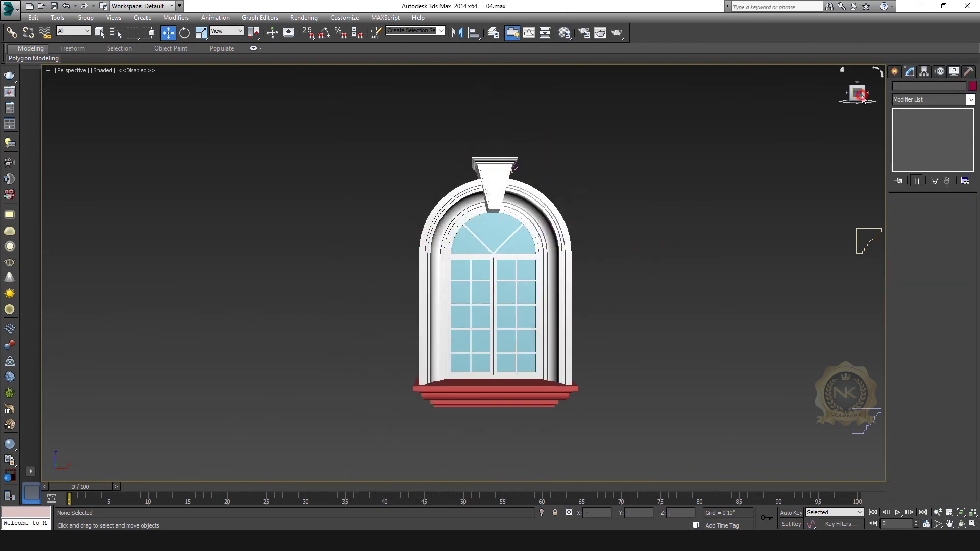
- Move the small molding profile away from the keystone, well clear of the window in the front view
{"action": "left_click_drag", "start_coordinate": [864, 96], "coordinate": [649, 220]}
{"action": "scroll", "coordinate": [596, 230], "scroll_direction": "up", "scroll_amount": 3}
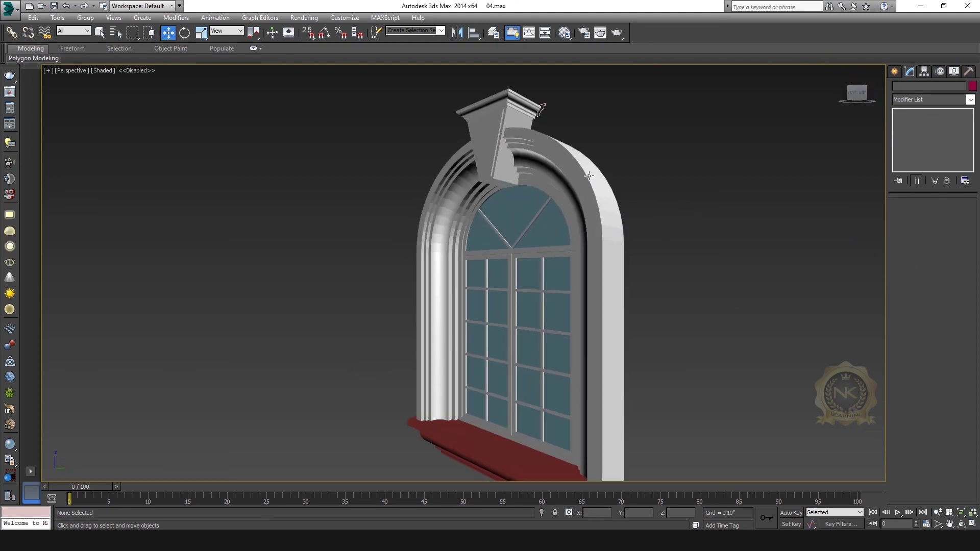
{"action": "key", "text": "alt+w"}
{"action": "middle_click", "coordinate": [680, 134]}
{"action": "key", "text": "alt+w"}
{"action": "scroll", "coordinate": [679, 135], "scroll_direction": "down", "scroll_amount": 3}
{"action": "left_click_drag", "start_coordinate": [729, 143], "coordinate": [703, 176]}
{"action": "scroll", "coordinate": [699, 204], "scroll_direction": "down", "scroll_amount": 5}
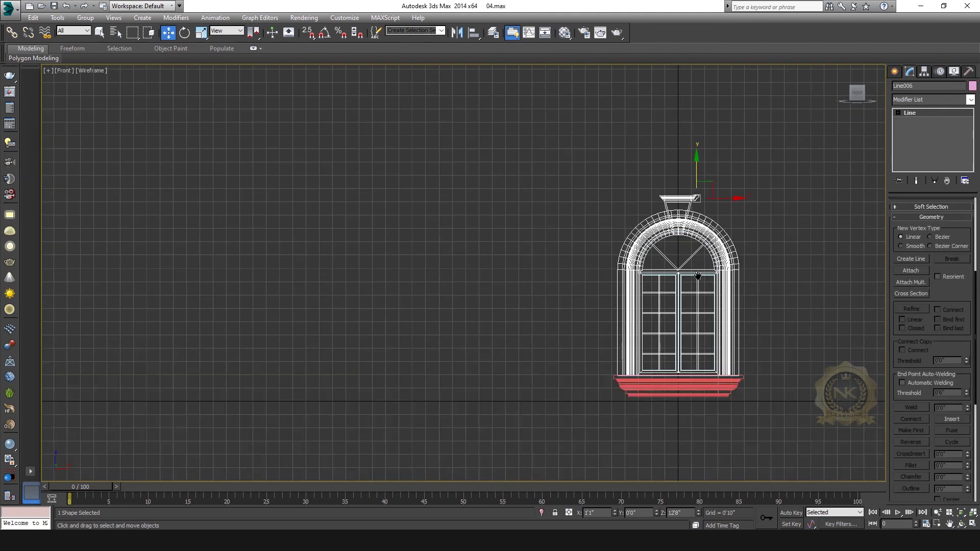
{"action": "middle_click_drag", "start_coordinate": [706, 280], "coordinate": [601, 241]}
{"action": "left_click_drag", "start_coordinate": [607, 142], "coordinate": [896, 221]}
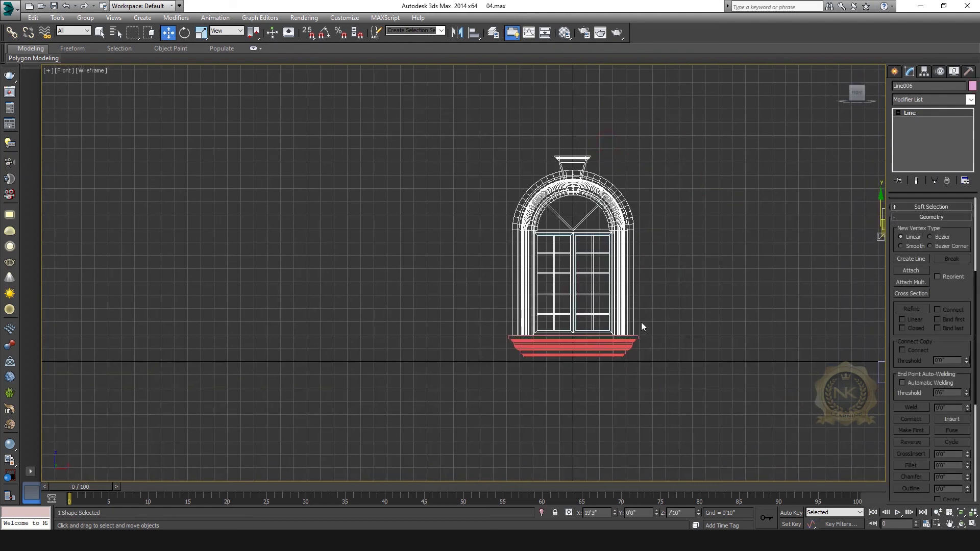
- Change the object color of the red base molding to white and deselect it
{"action": "left_click", "coordinate": [625, 362]}
{"action": "left_click", "coordinate": [972, 87]}
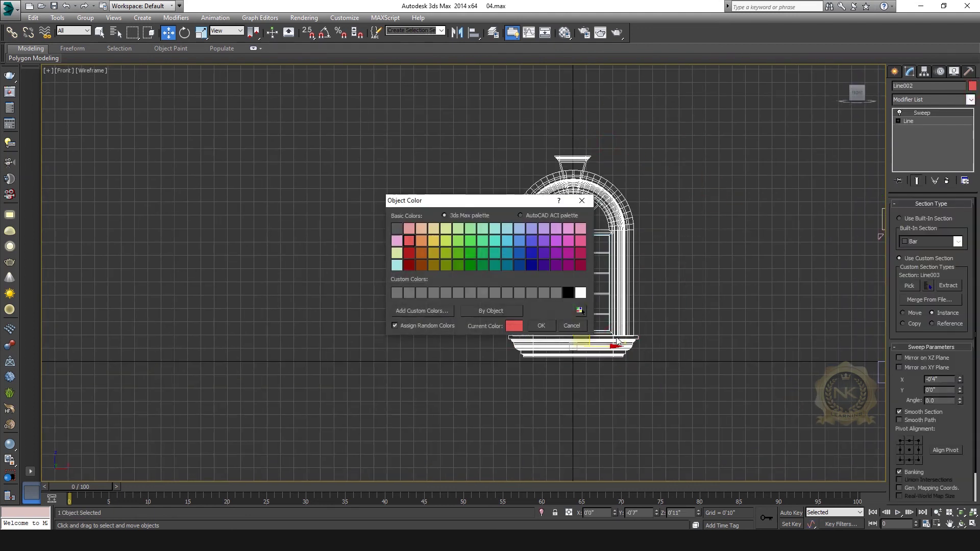
{"action": "left_click", "coordinate": [582, 293]}
{"action": "left_click", "coordinate": [538, 325]}
{"action": "key", "text": "alt+w"}
{"action": "right_click", "coordinate": [795, 423]}
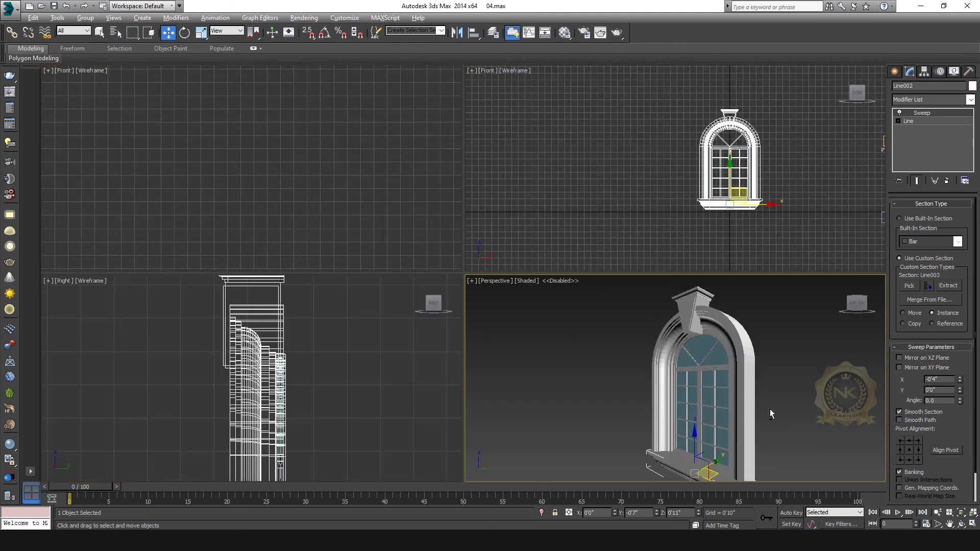
{"action": "key", "text": "alt+w"}
{"action": "left_click", "coordinate": [749, 375]}
{"action": "middle_click_drag", "start_coordinate": [760, 255], "coordinate": [791, 188]}
{"action": "scroll", "coordinate": [791, 188], "scroll_direction": "down", "scroll_amount": 2}
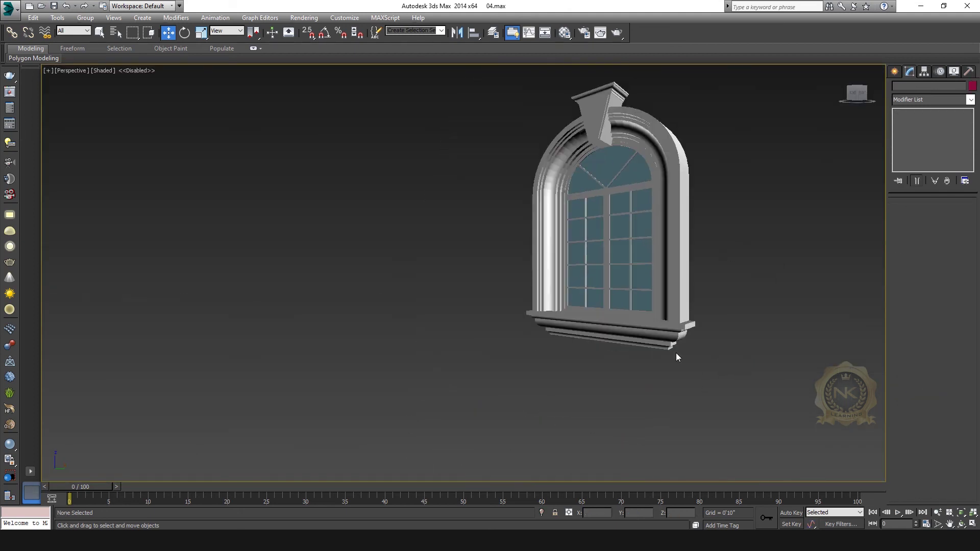
- Examine the finished white arched window in the perspective view from the front and from a slight angle
{"action": "left_click", "coordinate": [673, 341]}
{"action": "left_click", "coordinate": [855, 98]}
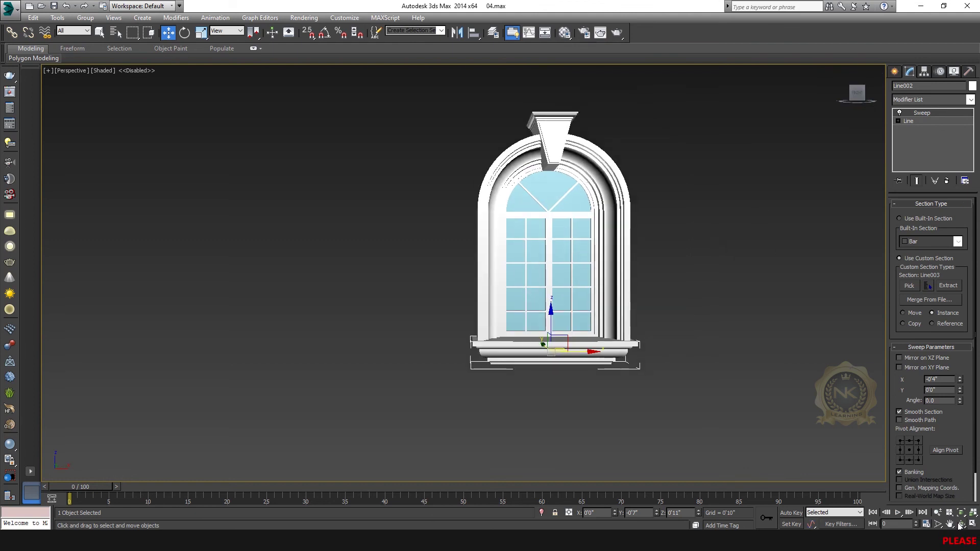
{"action": "key", "text": "ctrl+r"}
{"action": "left_click_drag", "start_coordinate": [589, 284], "coordinate": [511, 275]}
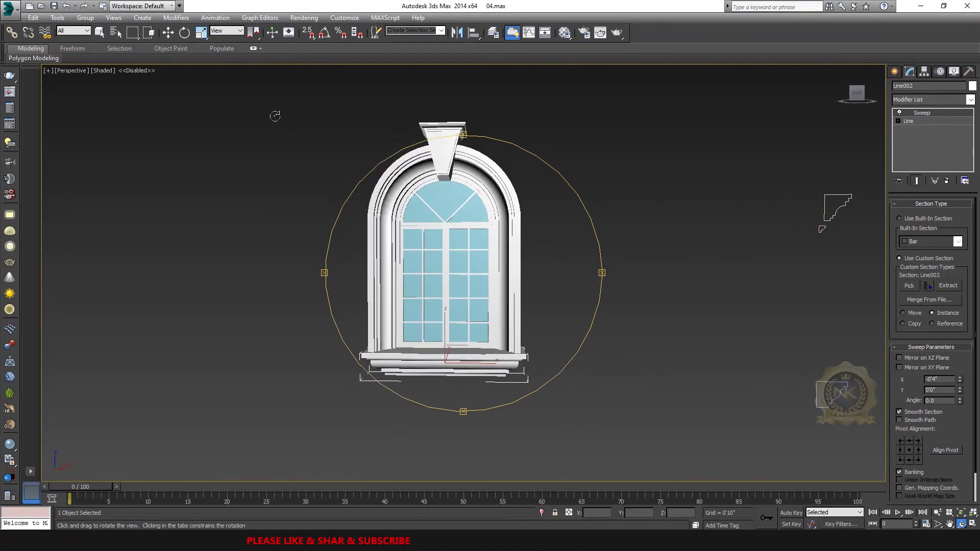
{"action": "left_click", "coordinate": [168, 32]}
{"action": "scroll", "coordinate": [485, 262], "scroll_direction": "up", "scroll_amount": 3}
{"action": "scroll", "coordinate": [507, 269], "scroll_direction": "down", "scroll_amount": 3}
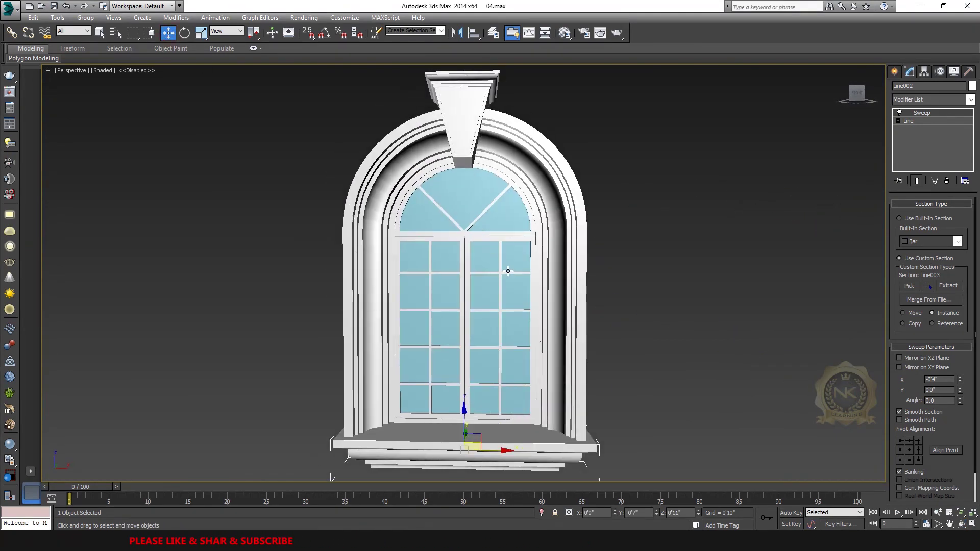
{"action": "middle_click_drag", "start_coordinate": [510, 279], "coordinate": [512, 282]}
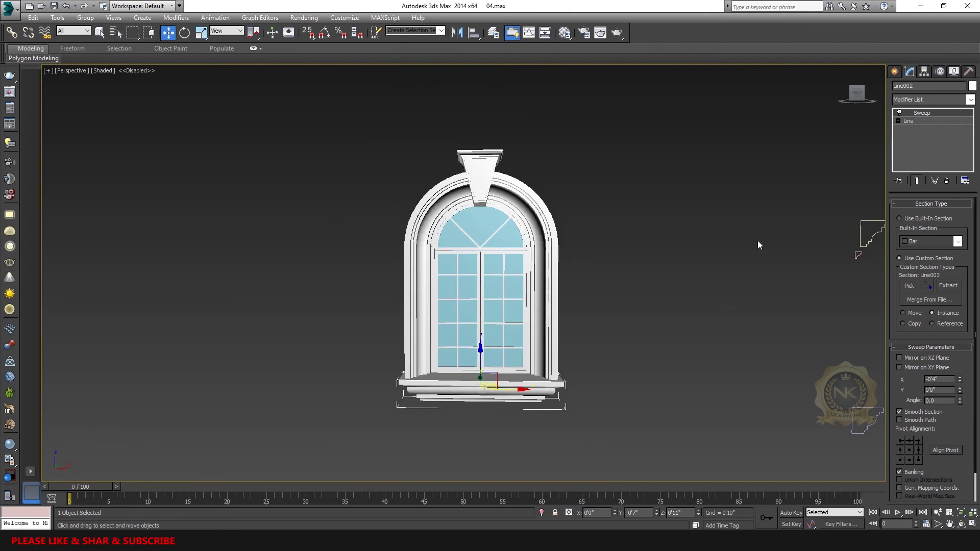